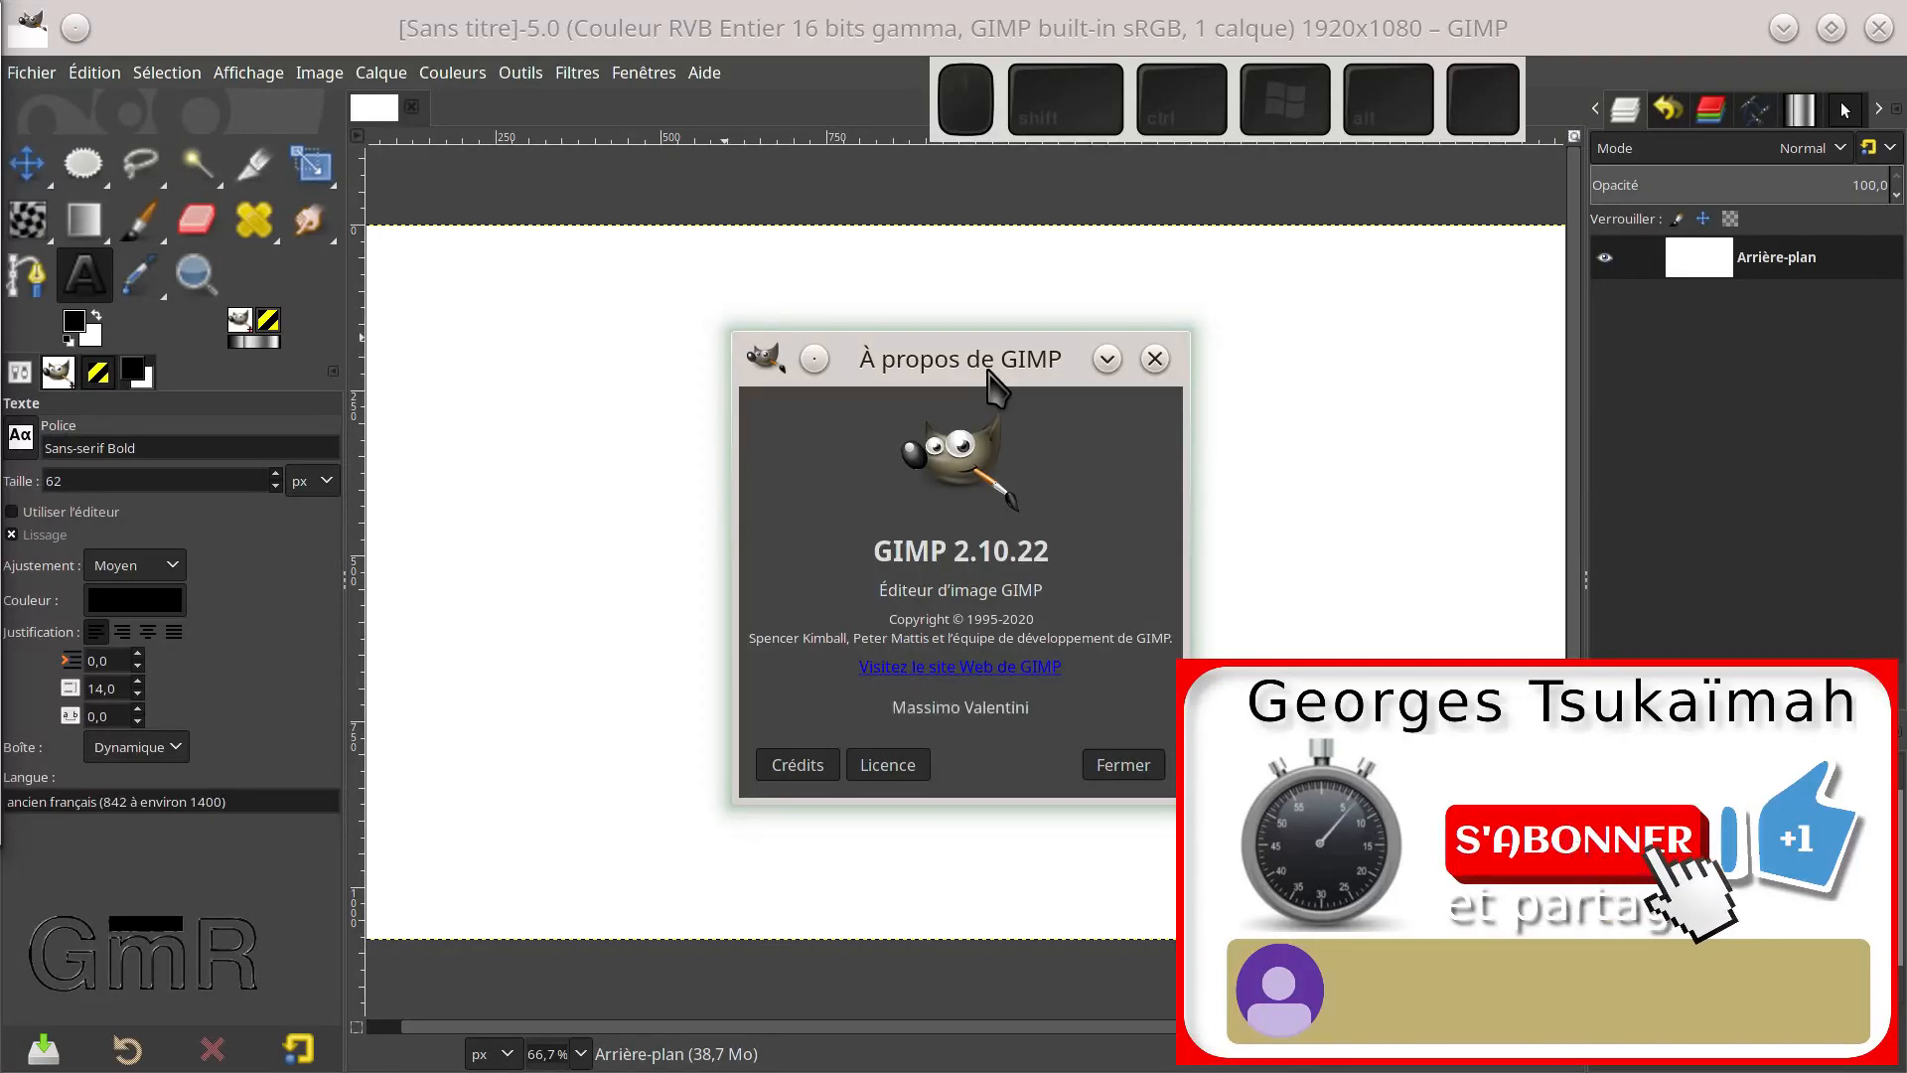
Close the About dialog and paint the letters R, G, B and a circled A in black with the Paintbrush
click(1122, 764)
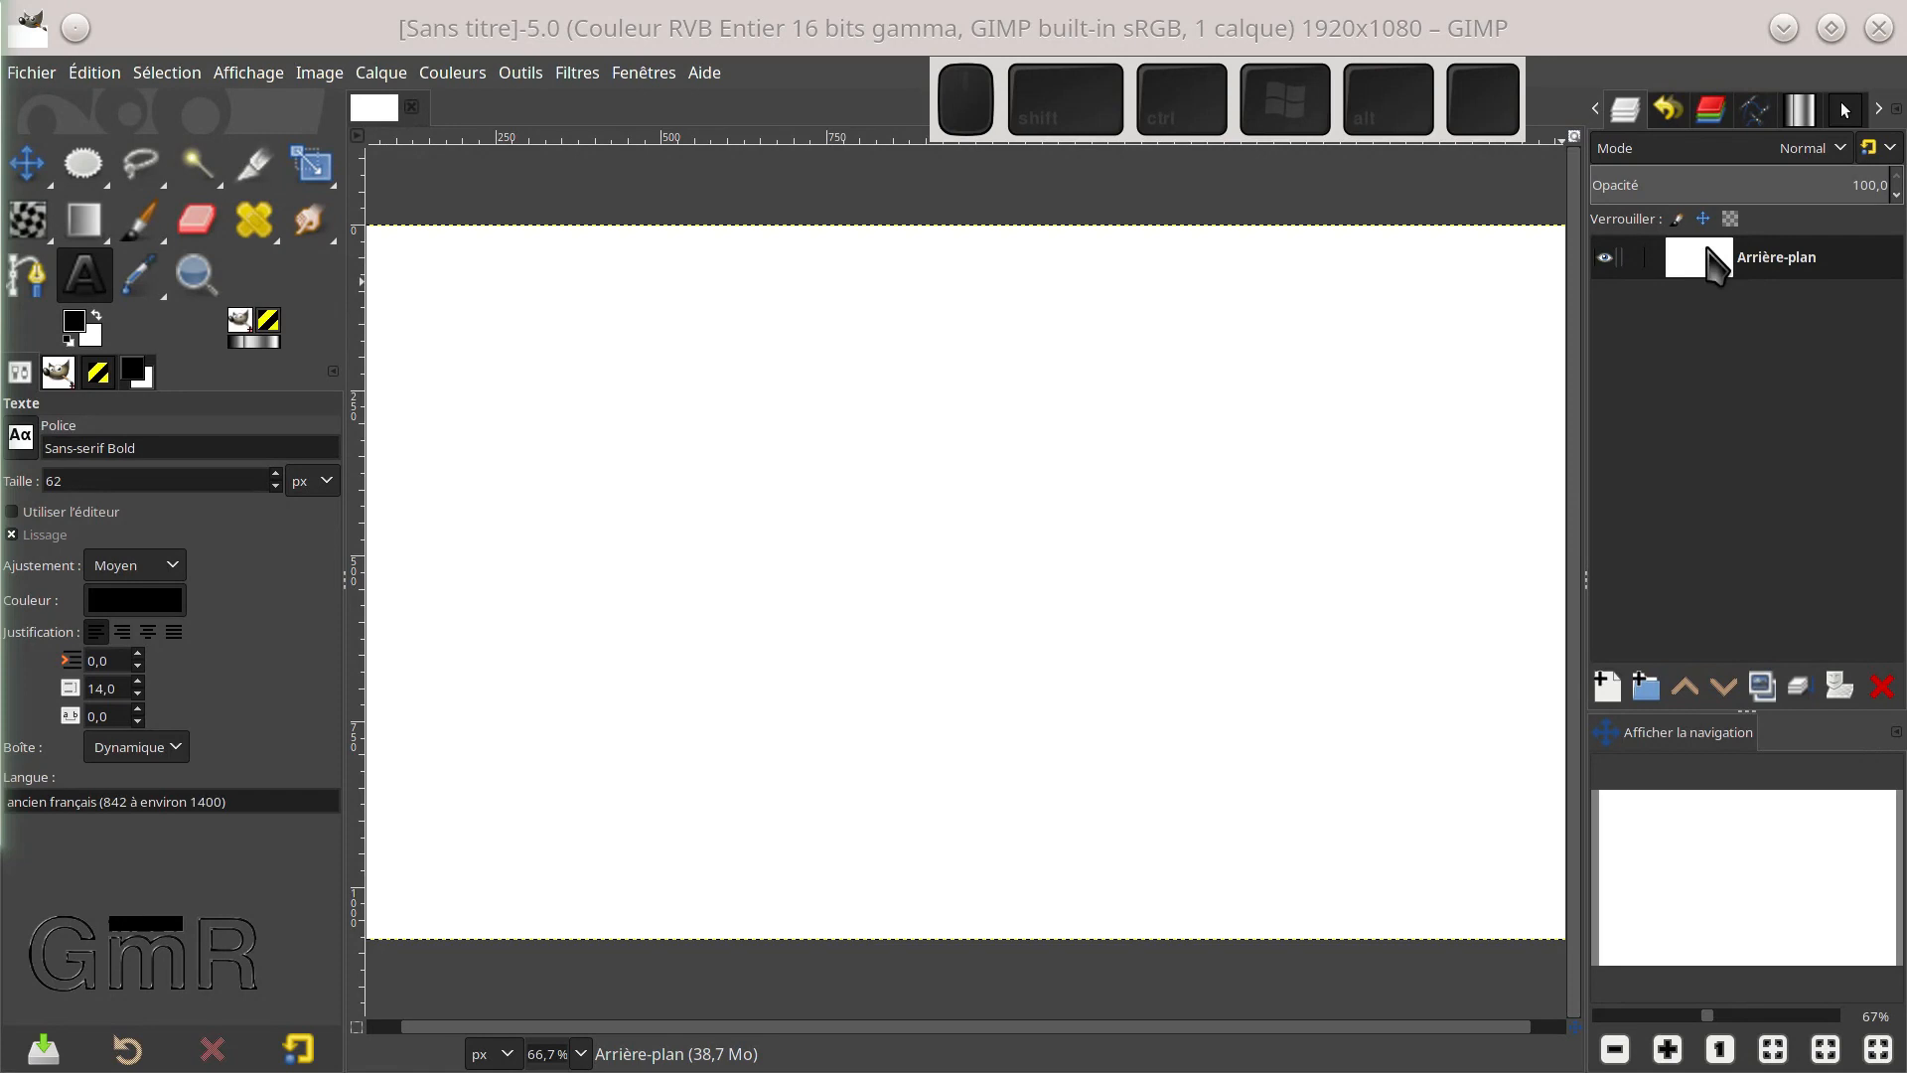
key(p)
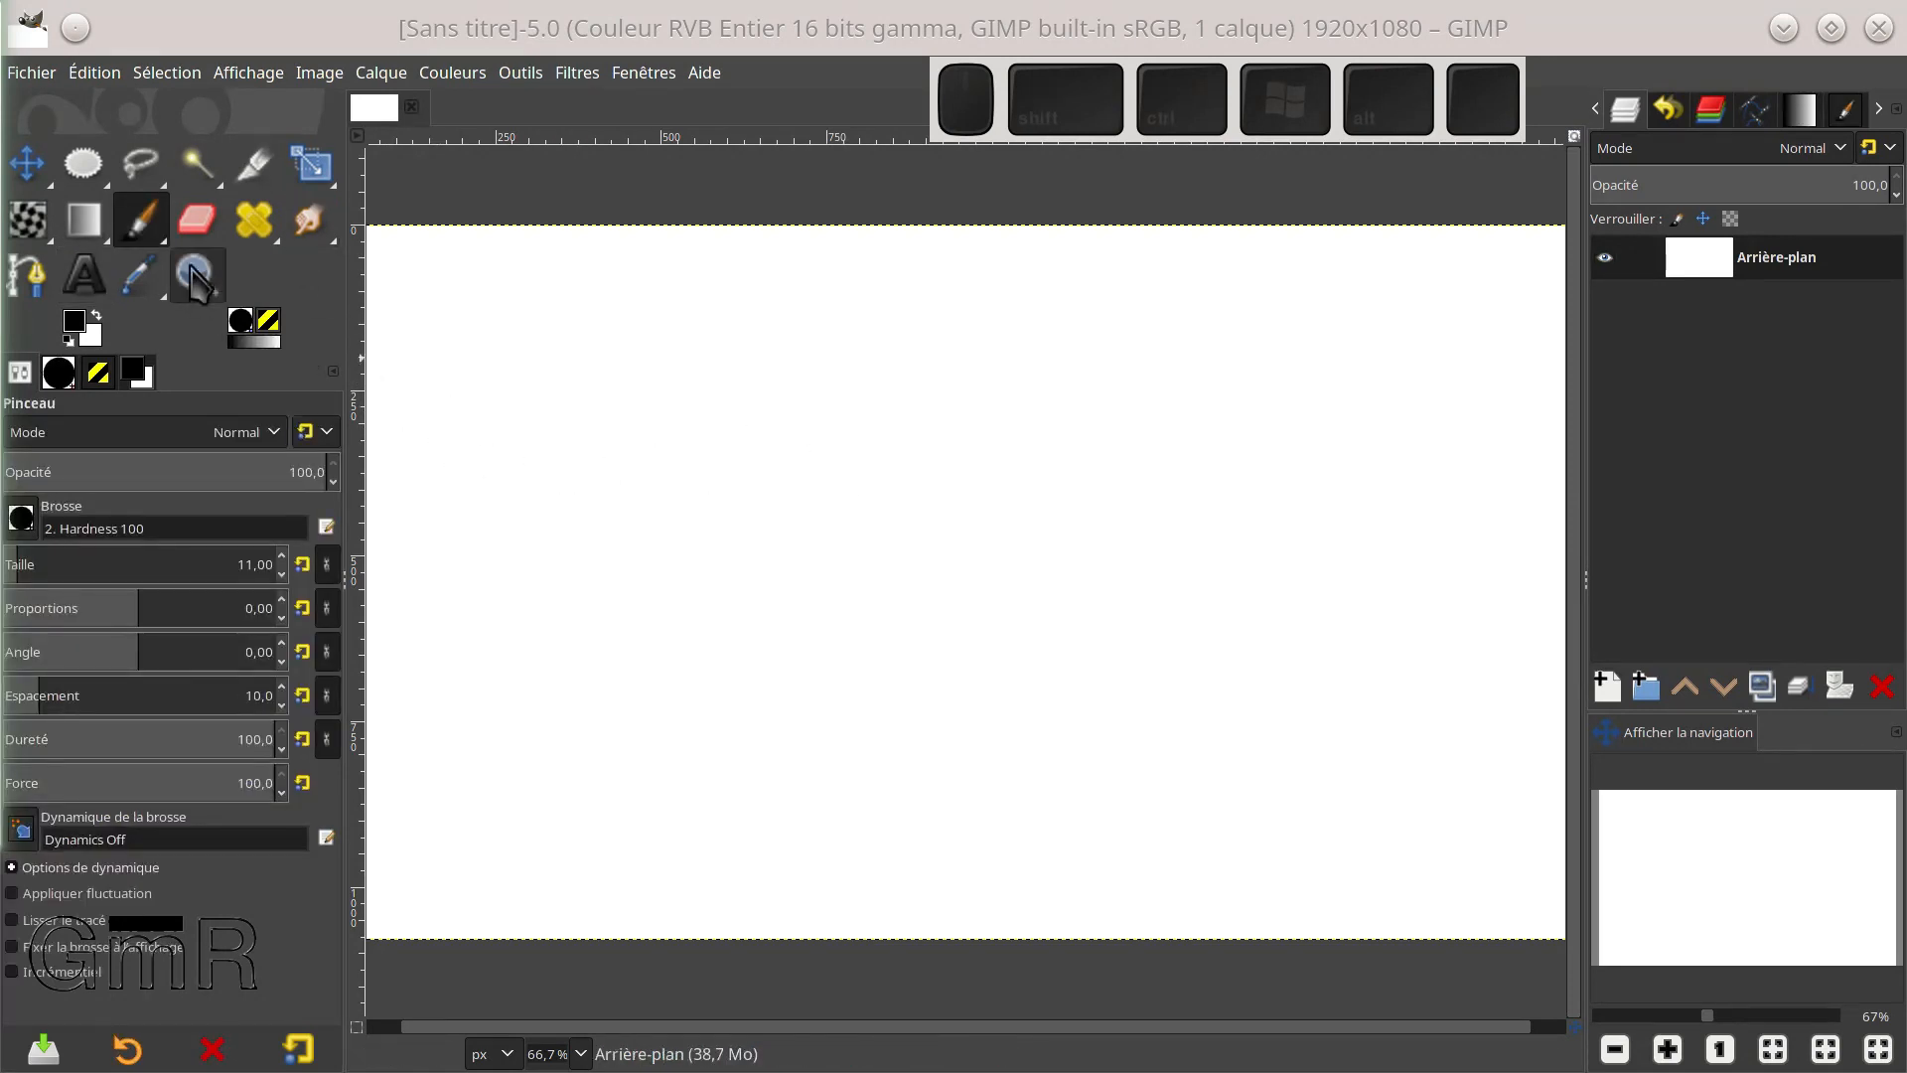
mouse_move(616, 313)
mouse_down()
mouse_move(646, 420)
mouse_move(678, 322)
mouse_move(703, 409)
mouse_up()
mouse_move(821, 331)
mouse_down()
mouse_move(845, 398)
mouse_move(810, 383)
mouse_up()
mouse_move(930, 320)
mouse_down()
mouse_move(968, 347)
mouse_move(953, 405)
mouse_up()
mouse_move(1152, 308)
mouse_down()
mouse_move(1142, 437)
mouse_move(1197, 429)
mouse_up()
drag(1140, 399, 1210, 376)
mouse_move(1196, 262)
mouse_down()
mouse_move(1110, 489)
mouse_move(1094, 354)
mouse_up()
Paint a downward arrow from the circled A to a cross-hatched rectangle, and cross out the A with two diagonal strokes
drag(1169, 537, 1175, 636)
drag(1148, 569, 1211, 591)
mouse_move(1058, 706)
mouse_down()
mouse_move(1317, 681)
mouse_move(1129, 852)
mouse_move(1334, 798)
mouse_up()
drag(1313, 668, 1320, 795)
drag(1092, 703, 1130, 852)
drag(1122, 701, 1159, 837)
mouse_move(1192, 695)
mouse_down()
mouse_move(1170, 830)
mouse_move(1195, 823)
mouse_up()
drag(1231, 696, 1240, 820)
drag(1262, 688, 1281, 800)
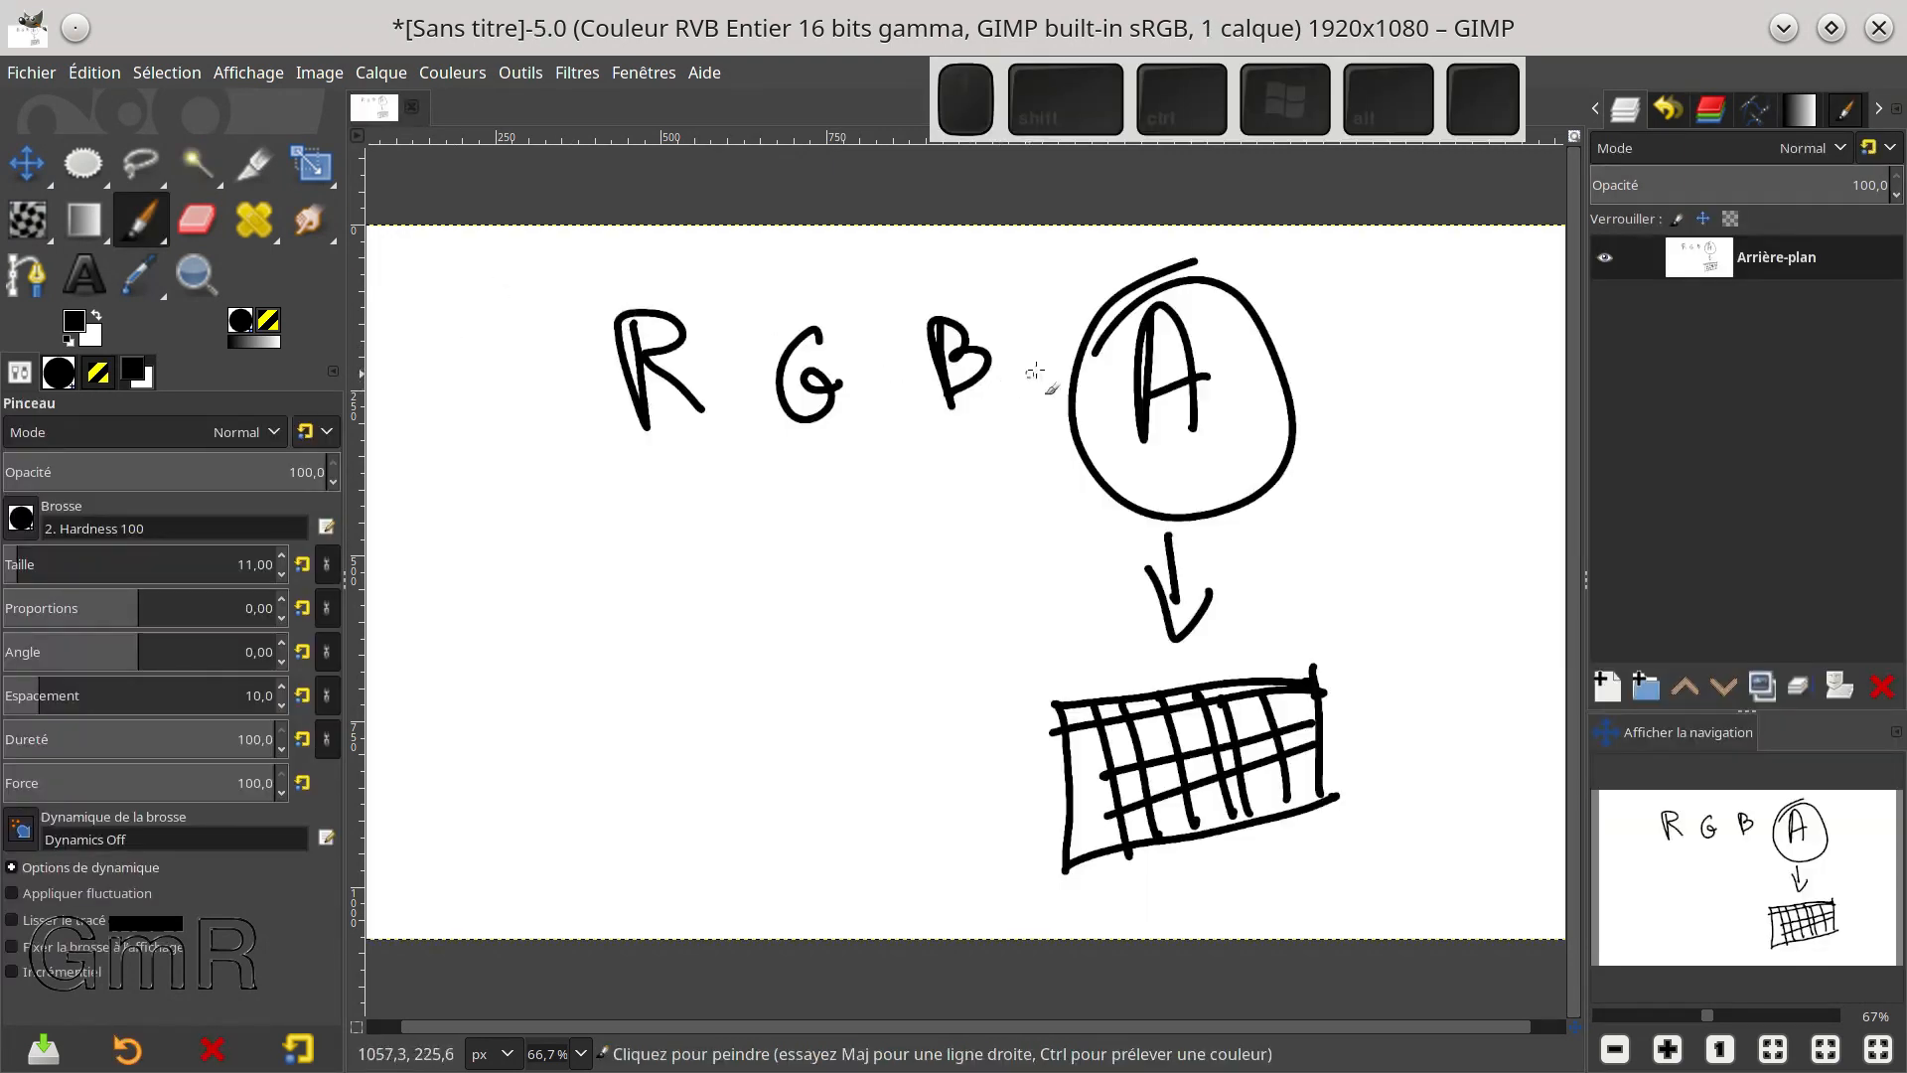
drag(1287, 233, 1001, 603)
drag(997, 263, 1412, 508)
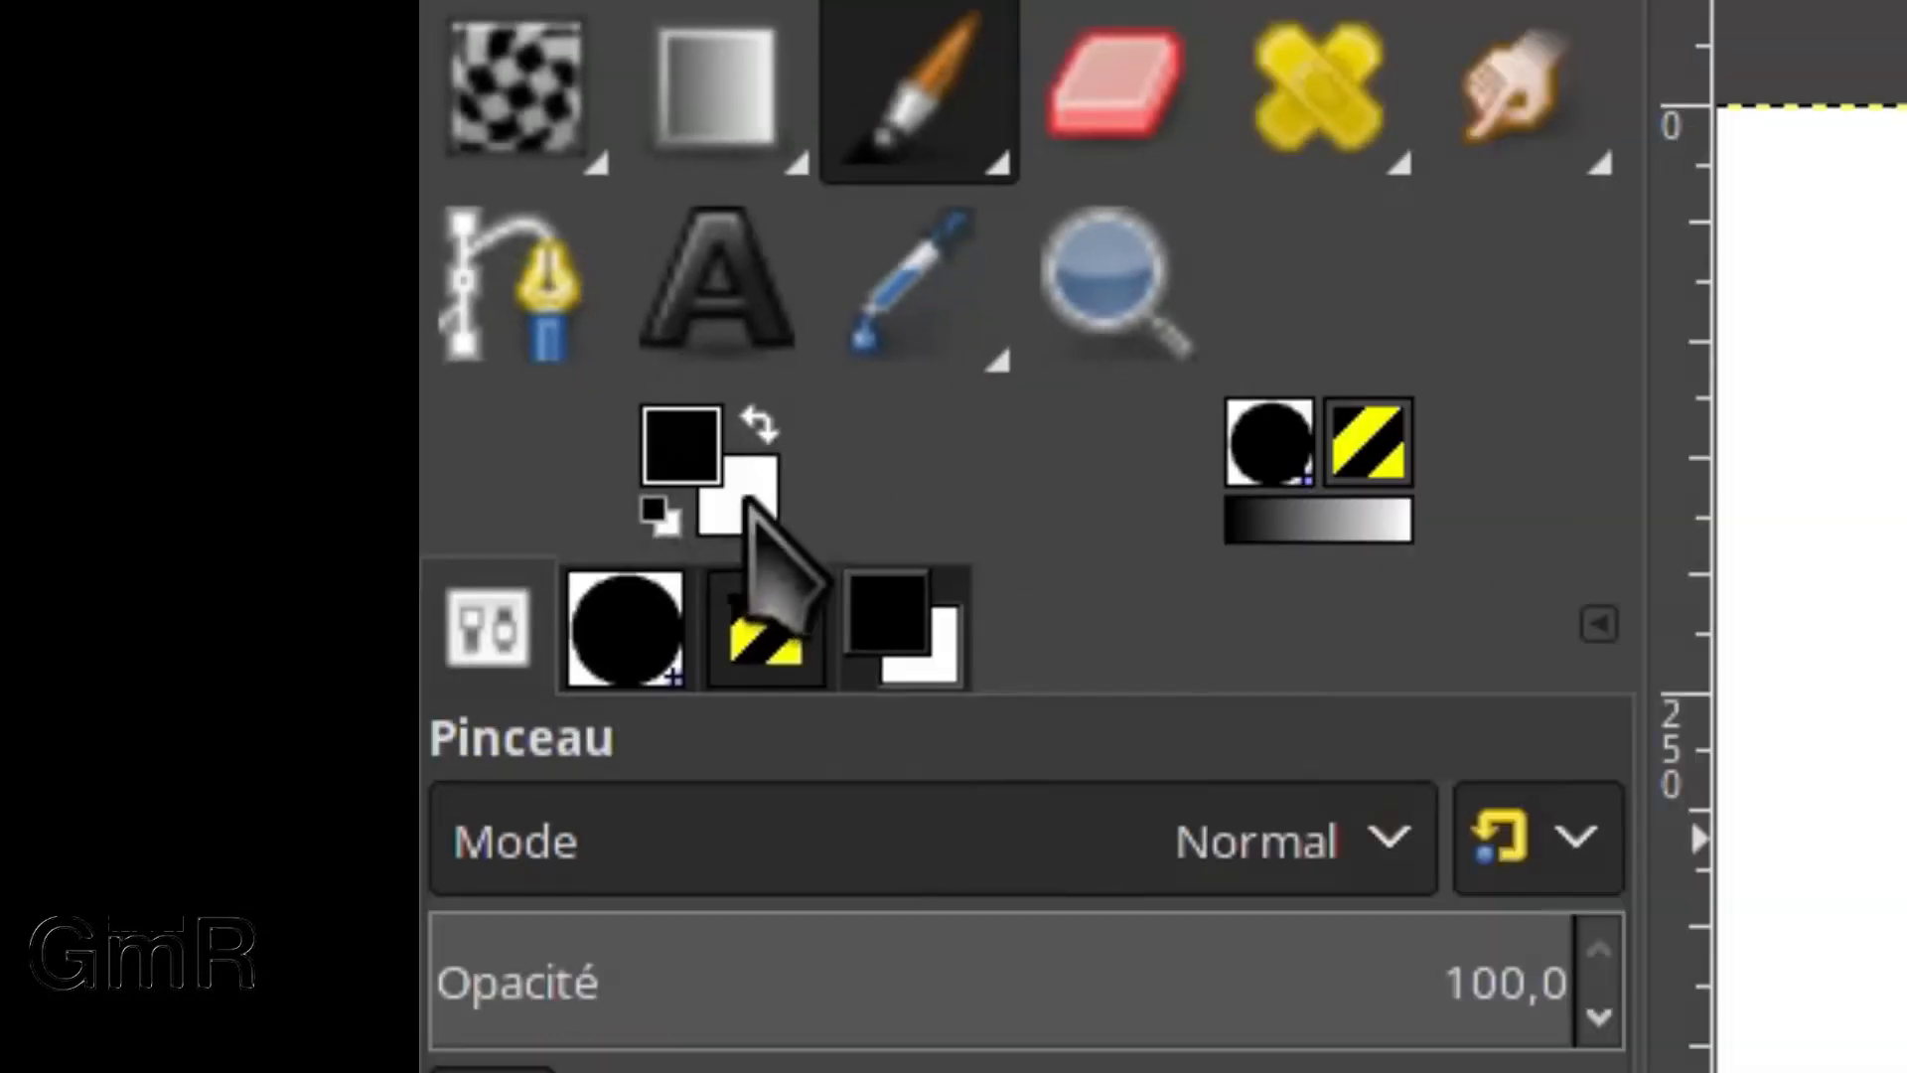
Set the background colour to red (ff0000)
click(1009, 561)
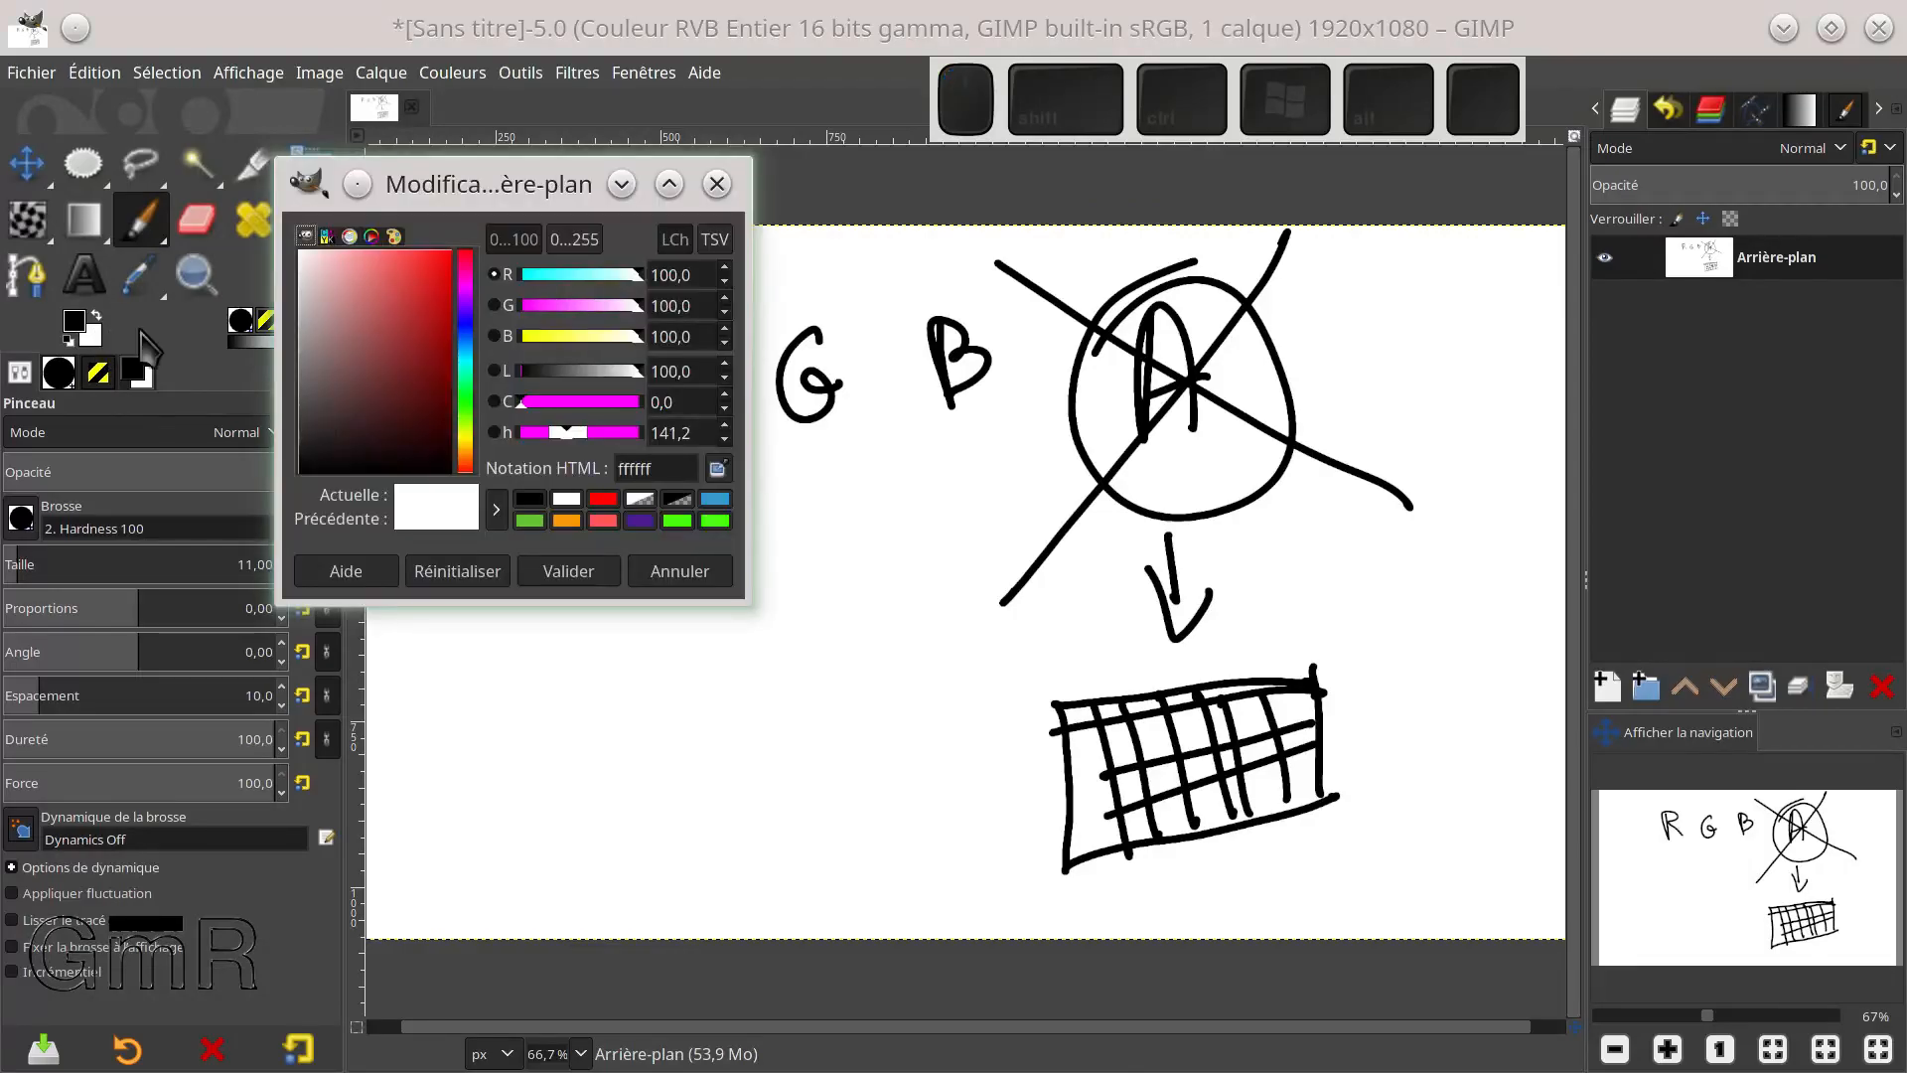
click(604, 498)
click(608, 573)
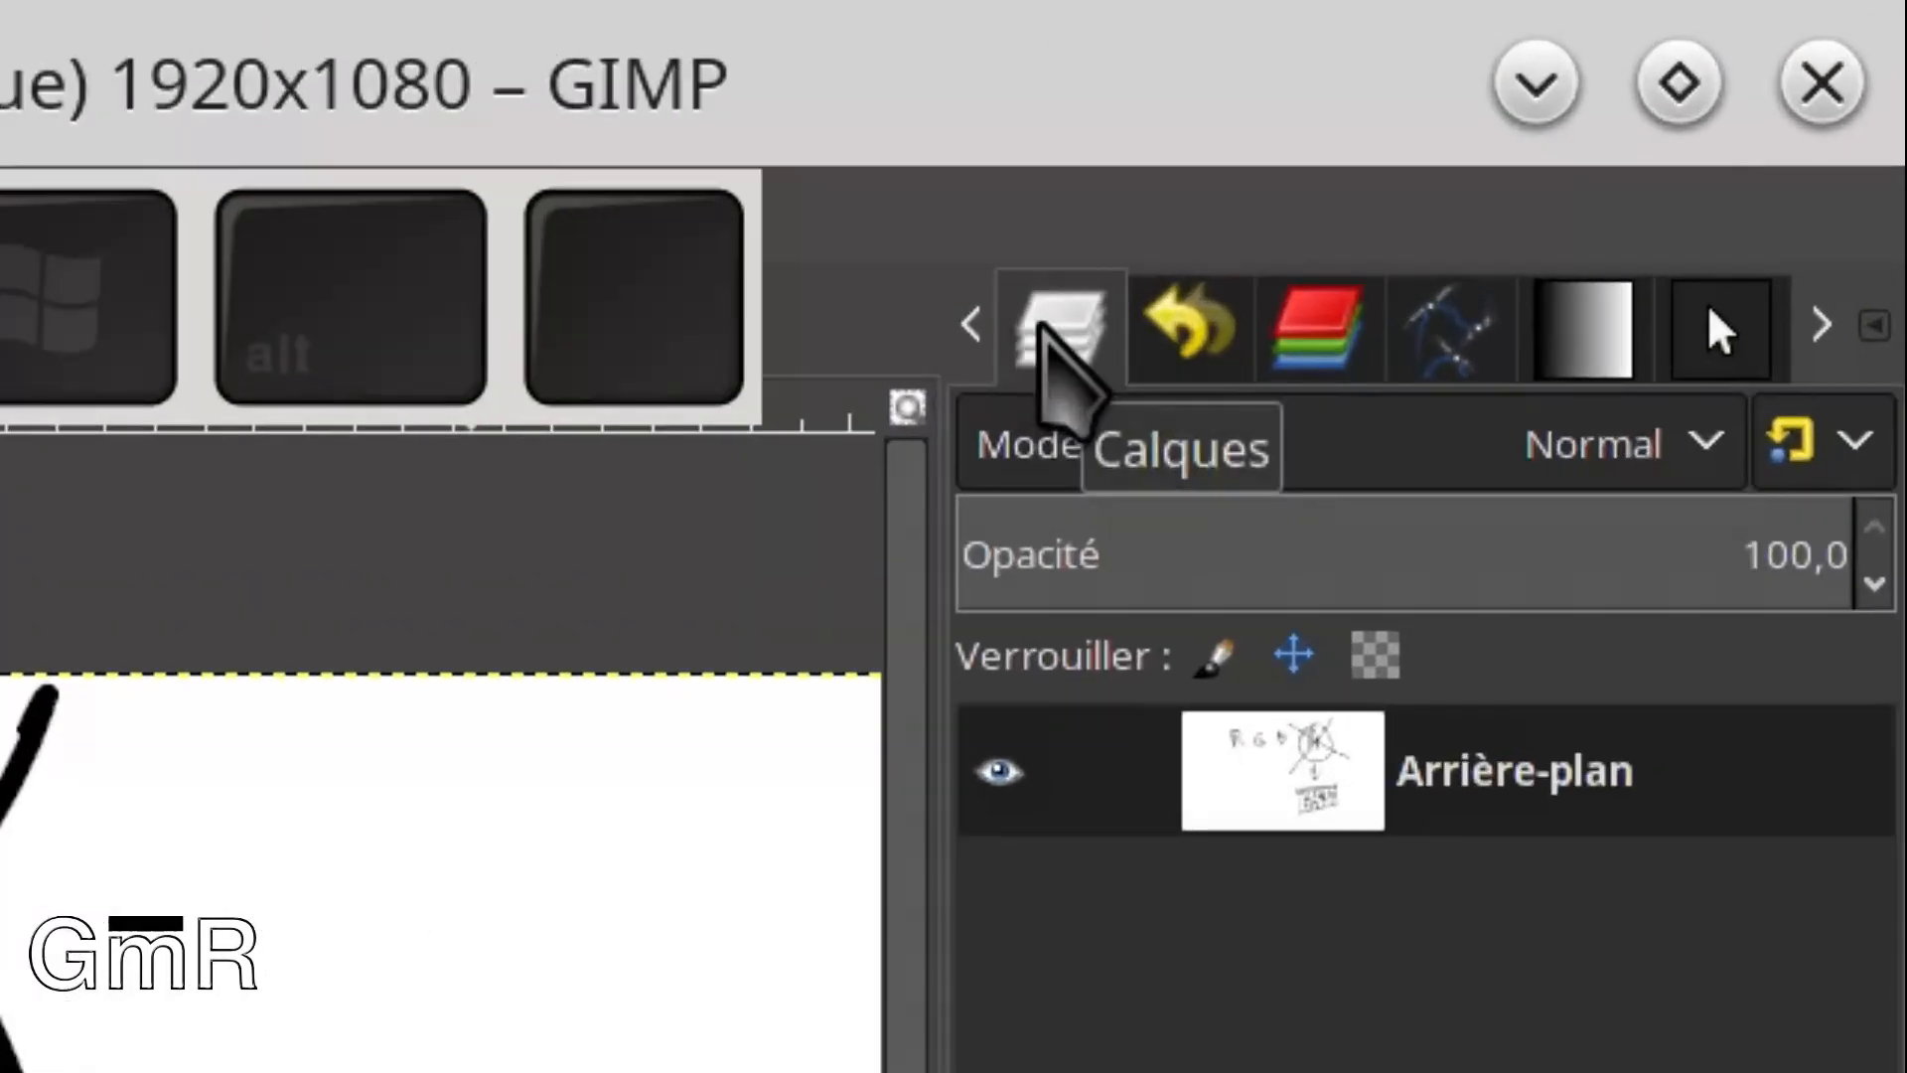
Enlarge the layer previews and inspect the alpha channel options available for the Arrière-plan layer
click(1038, 323)
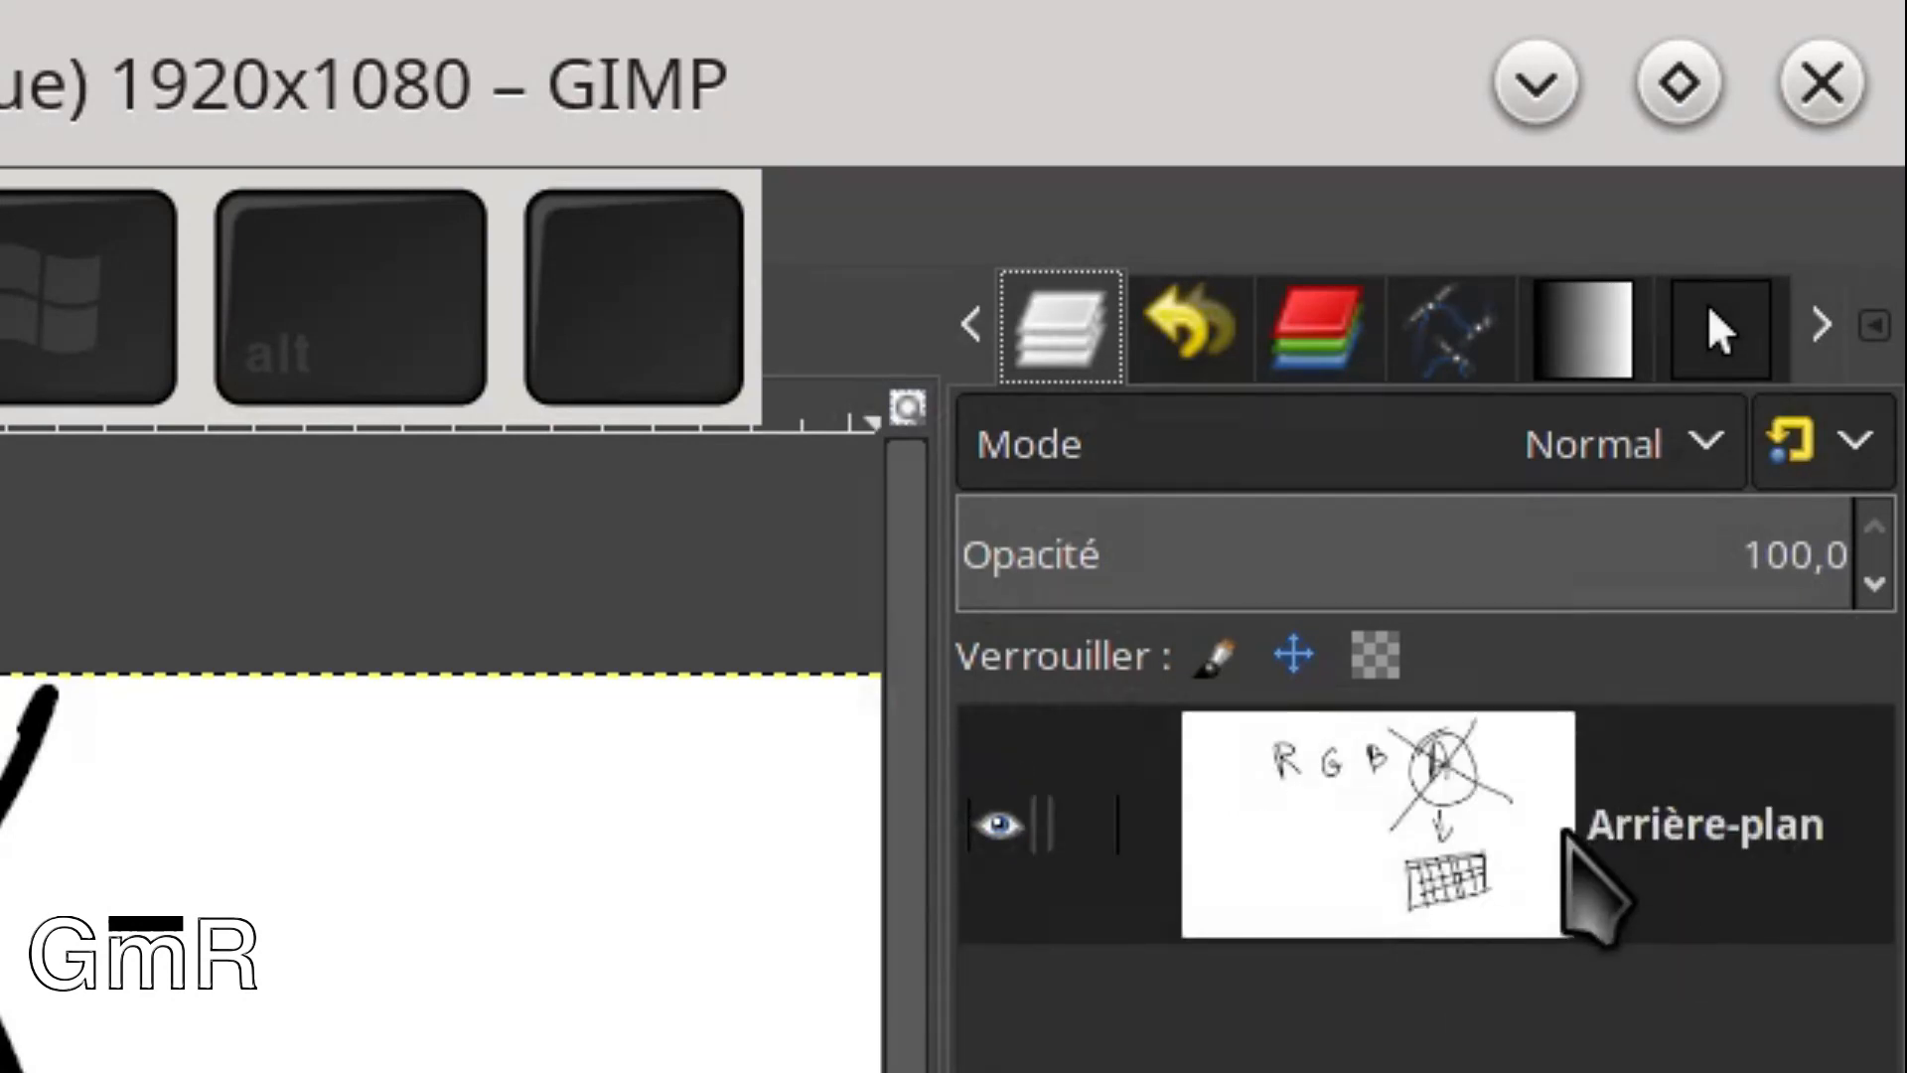
key(p)
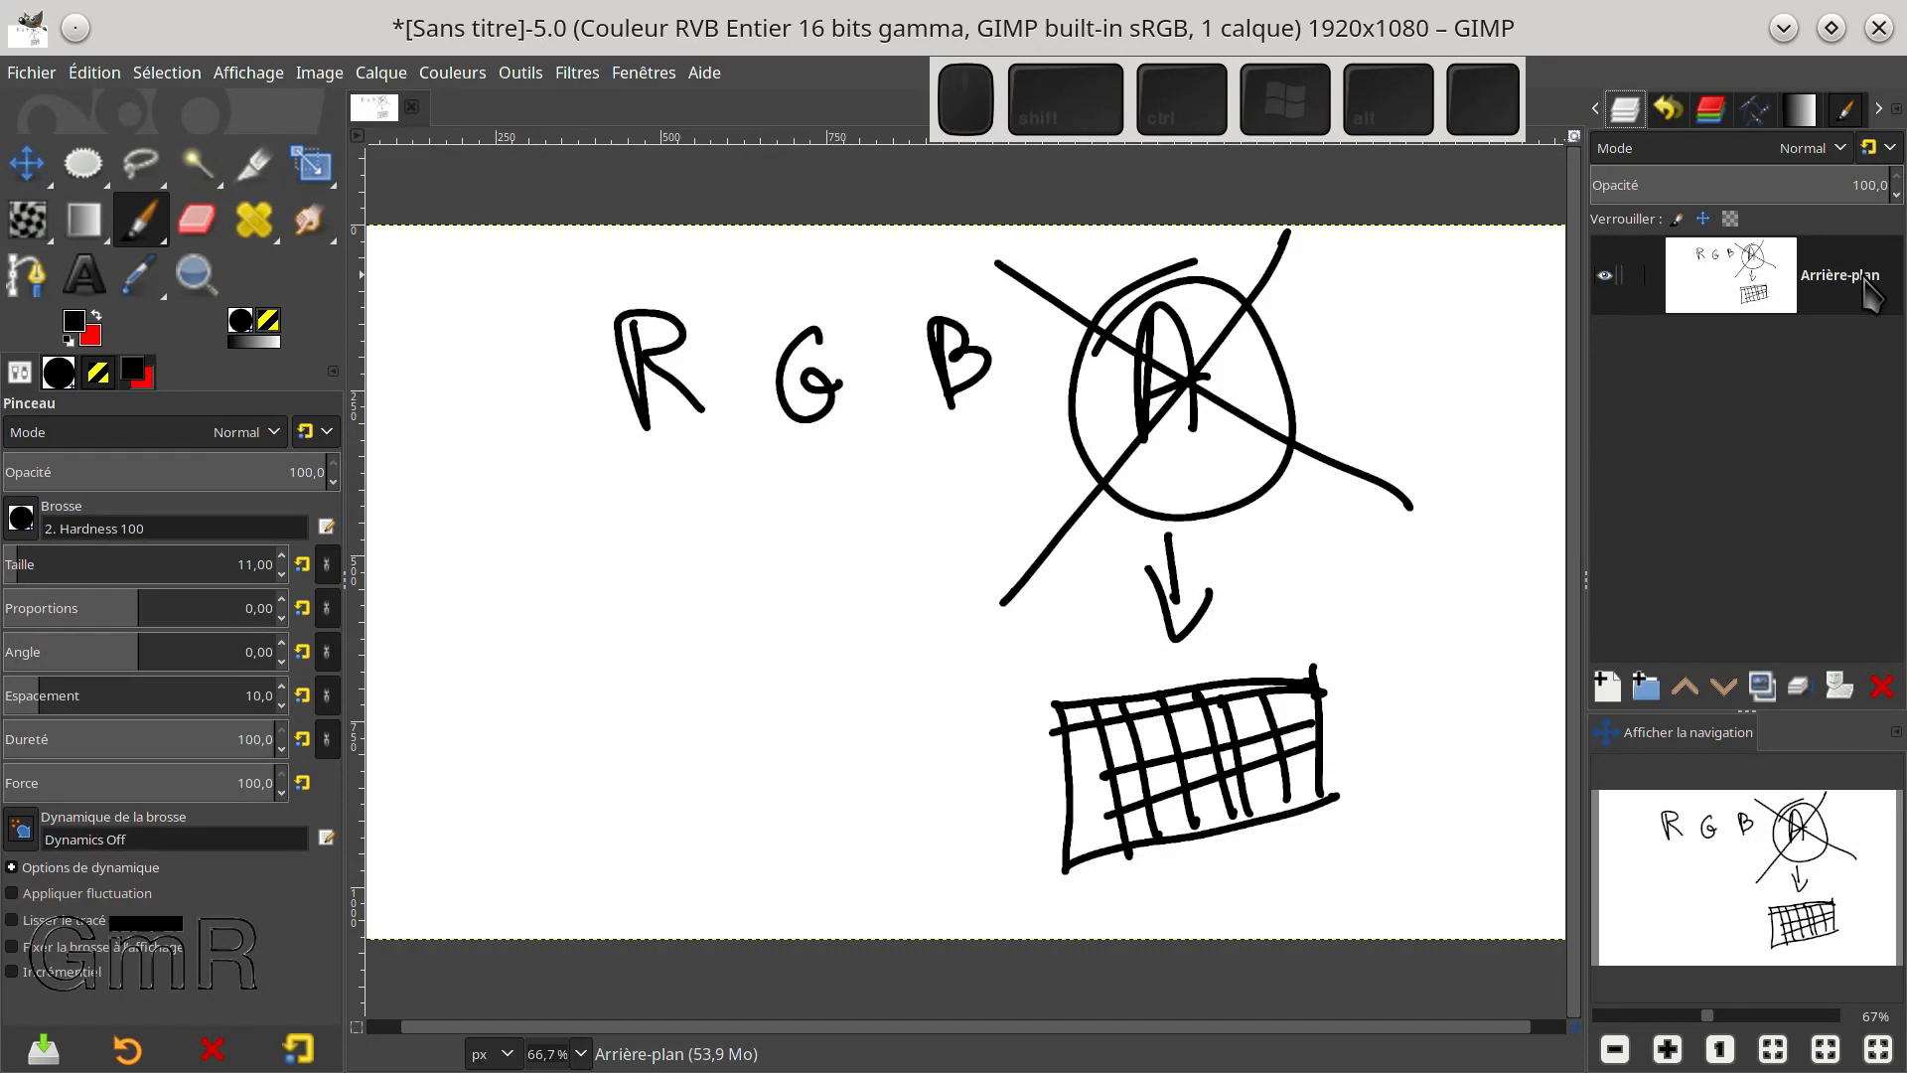
right_click(1808, 282)
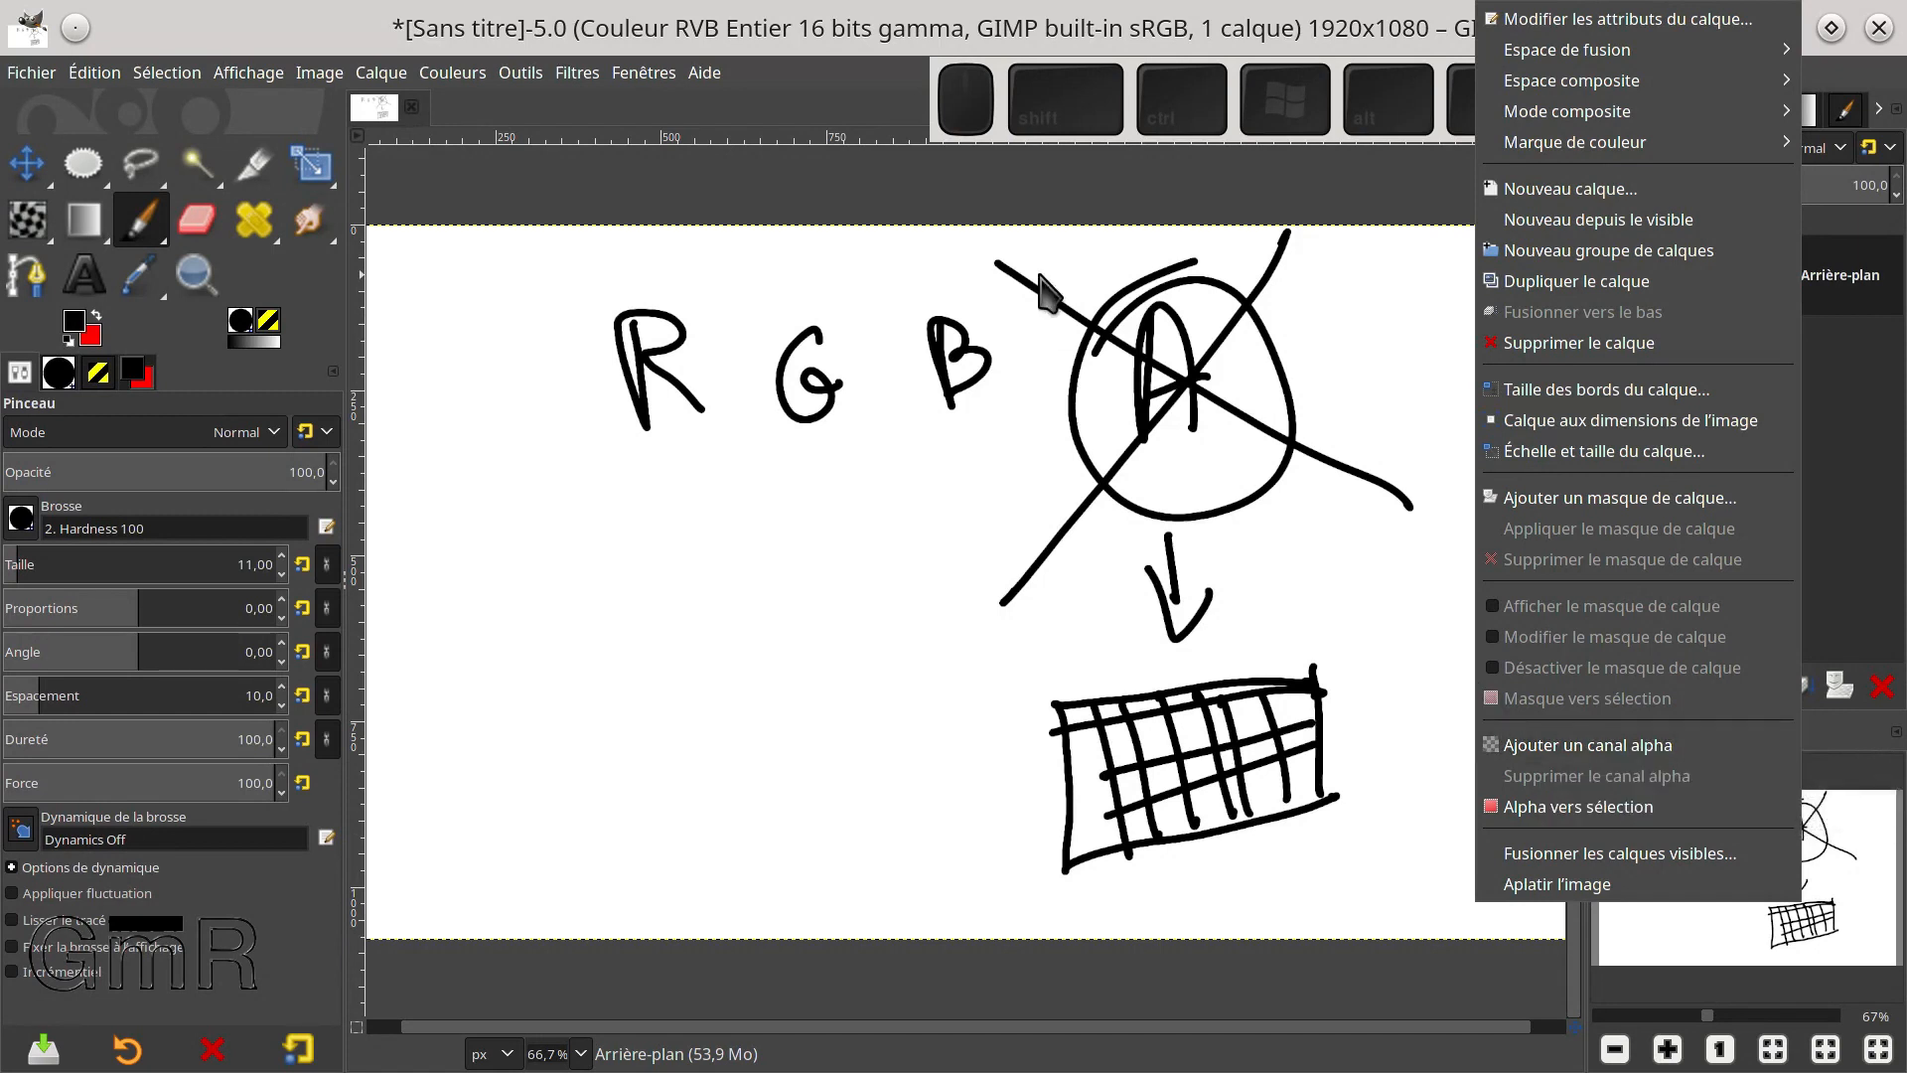
click(1843, 447)
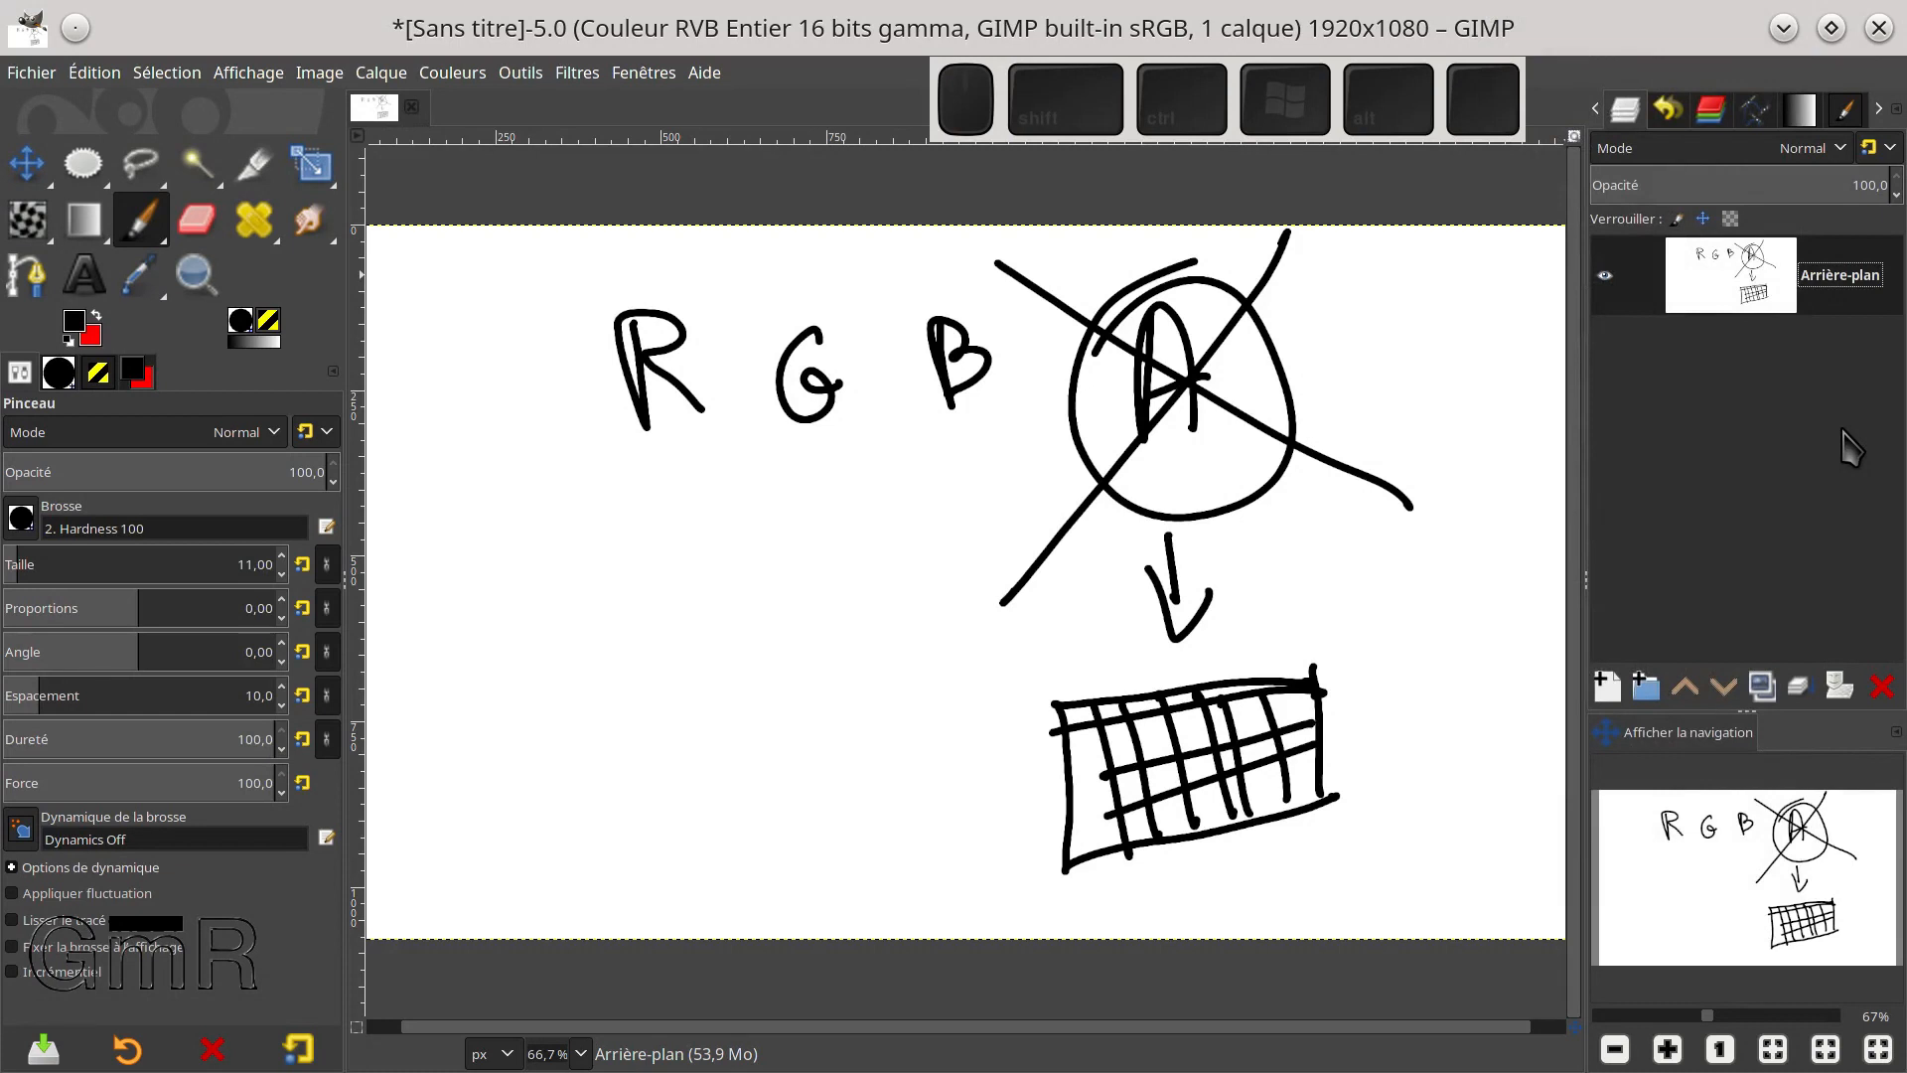
Set the Eraser size to 352 and erase a large patch below the letter R
click(207, 223)
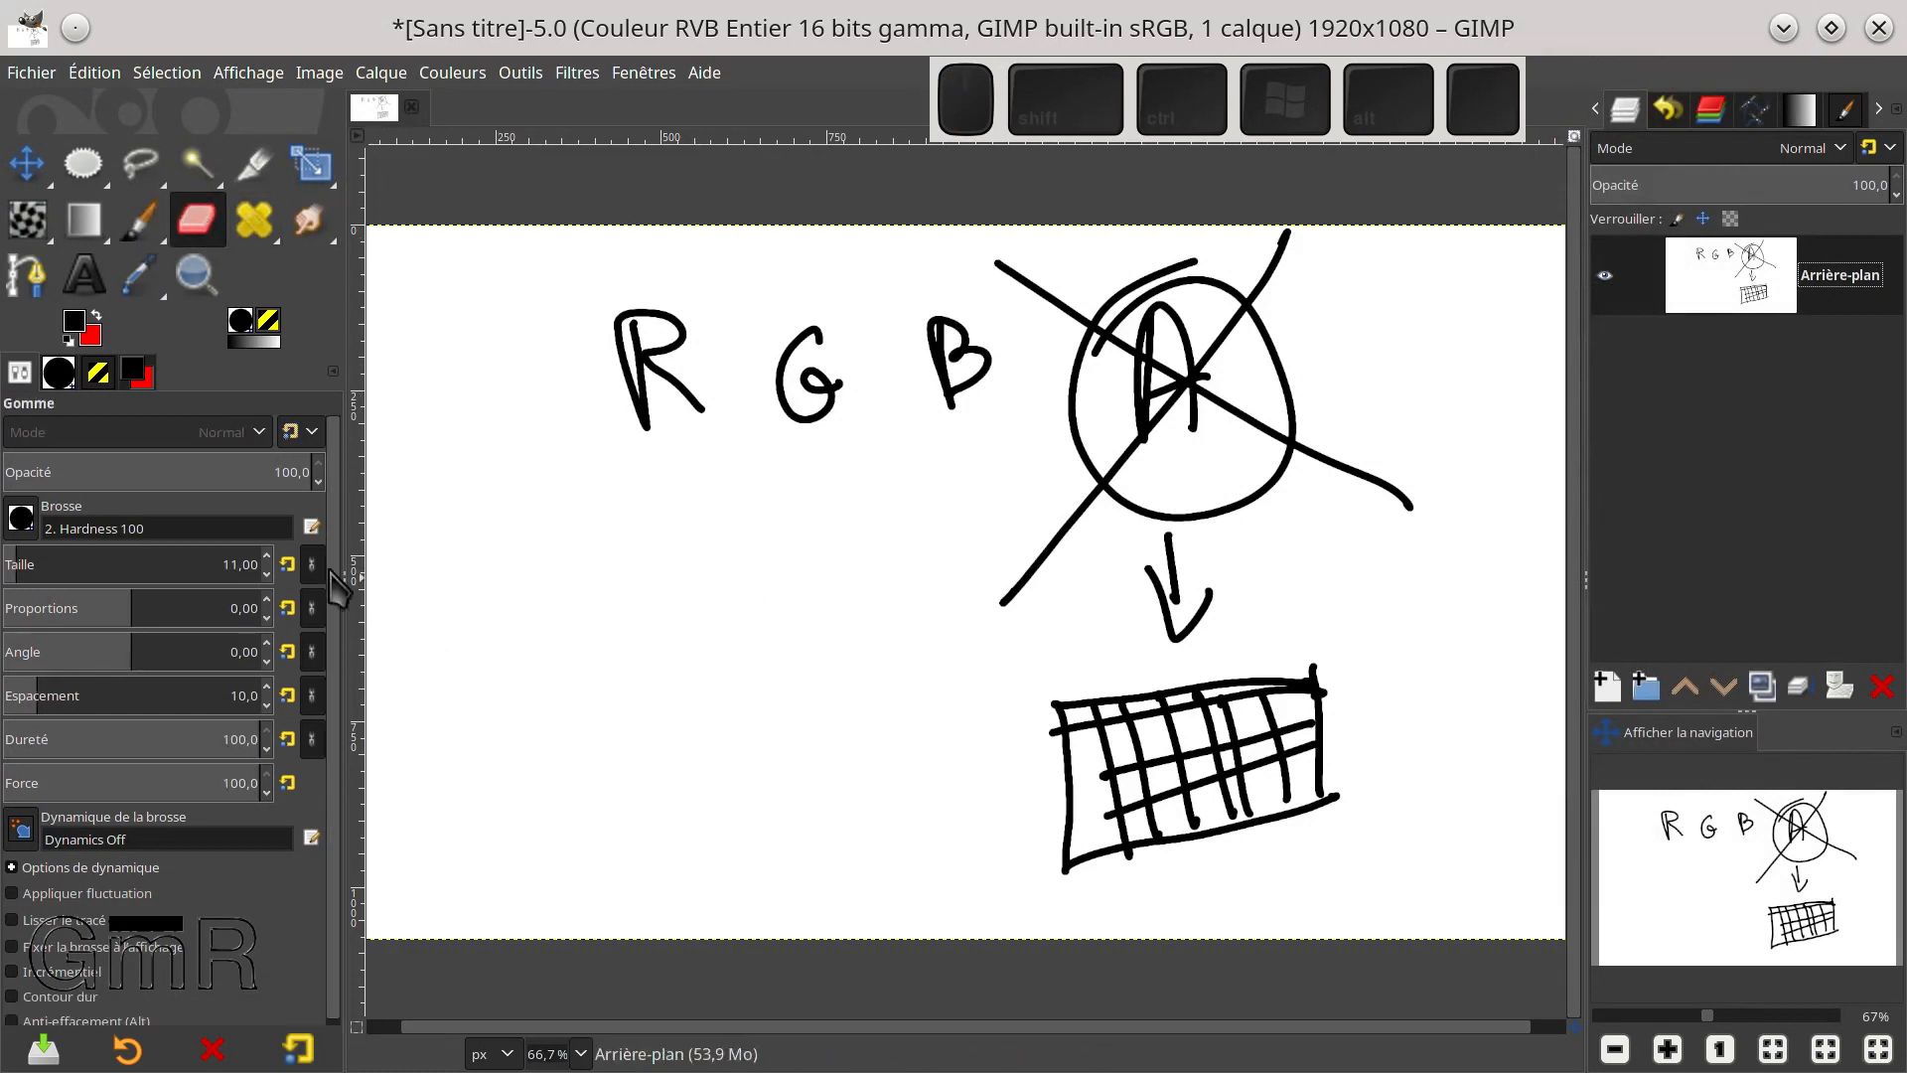
drag(119, 560, 139, 559)
mouse_move(561, 607)
mouse_down()
mouse_move(596, 675)
mouse_move(656, 688)
mouse_up()
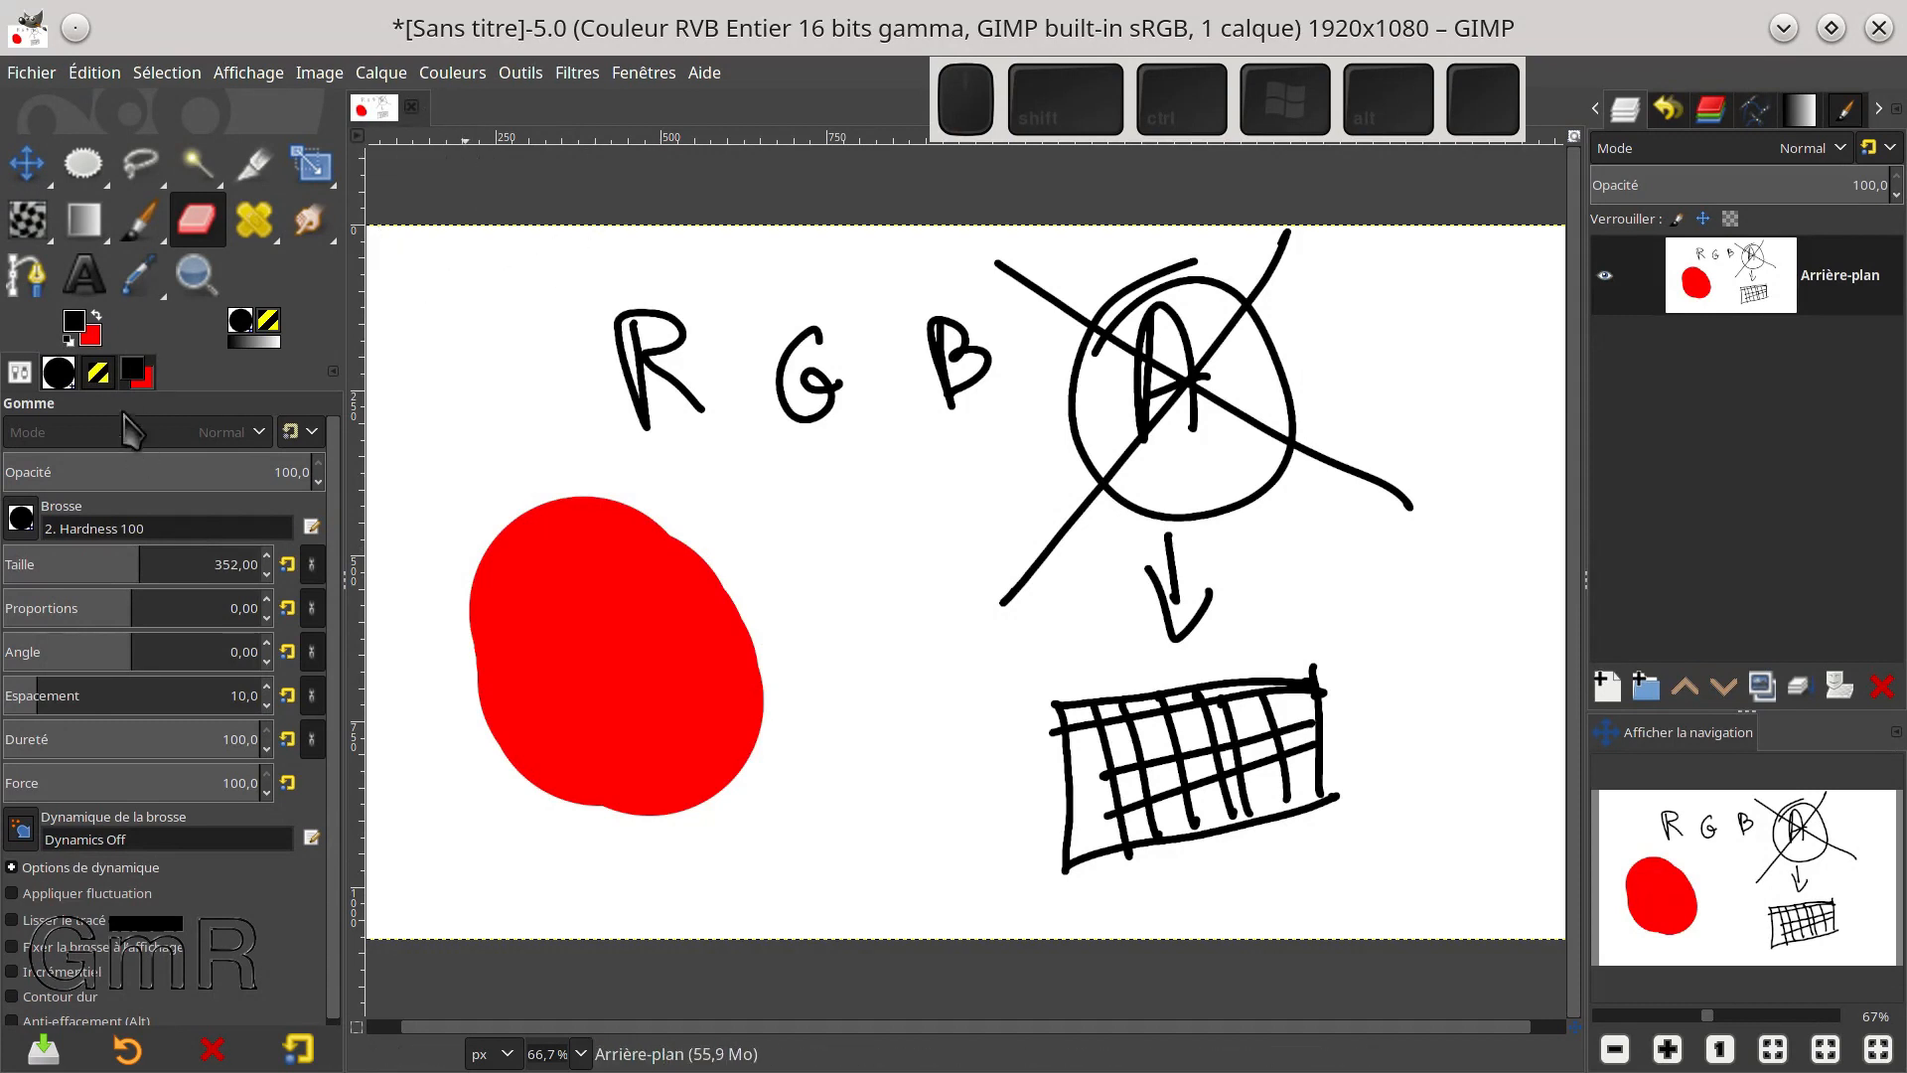
Set the background colour to green (60c32b) and erase a second patch overlapping the right side of the red one
click(96, 336)
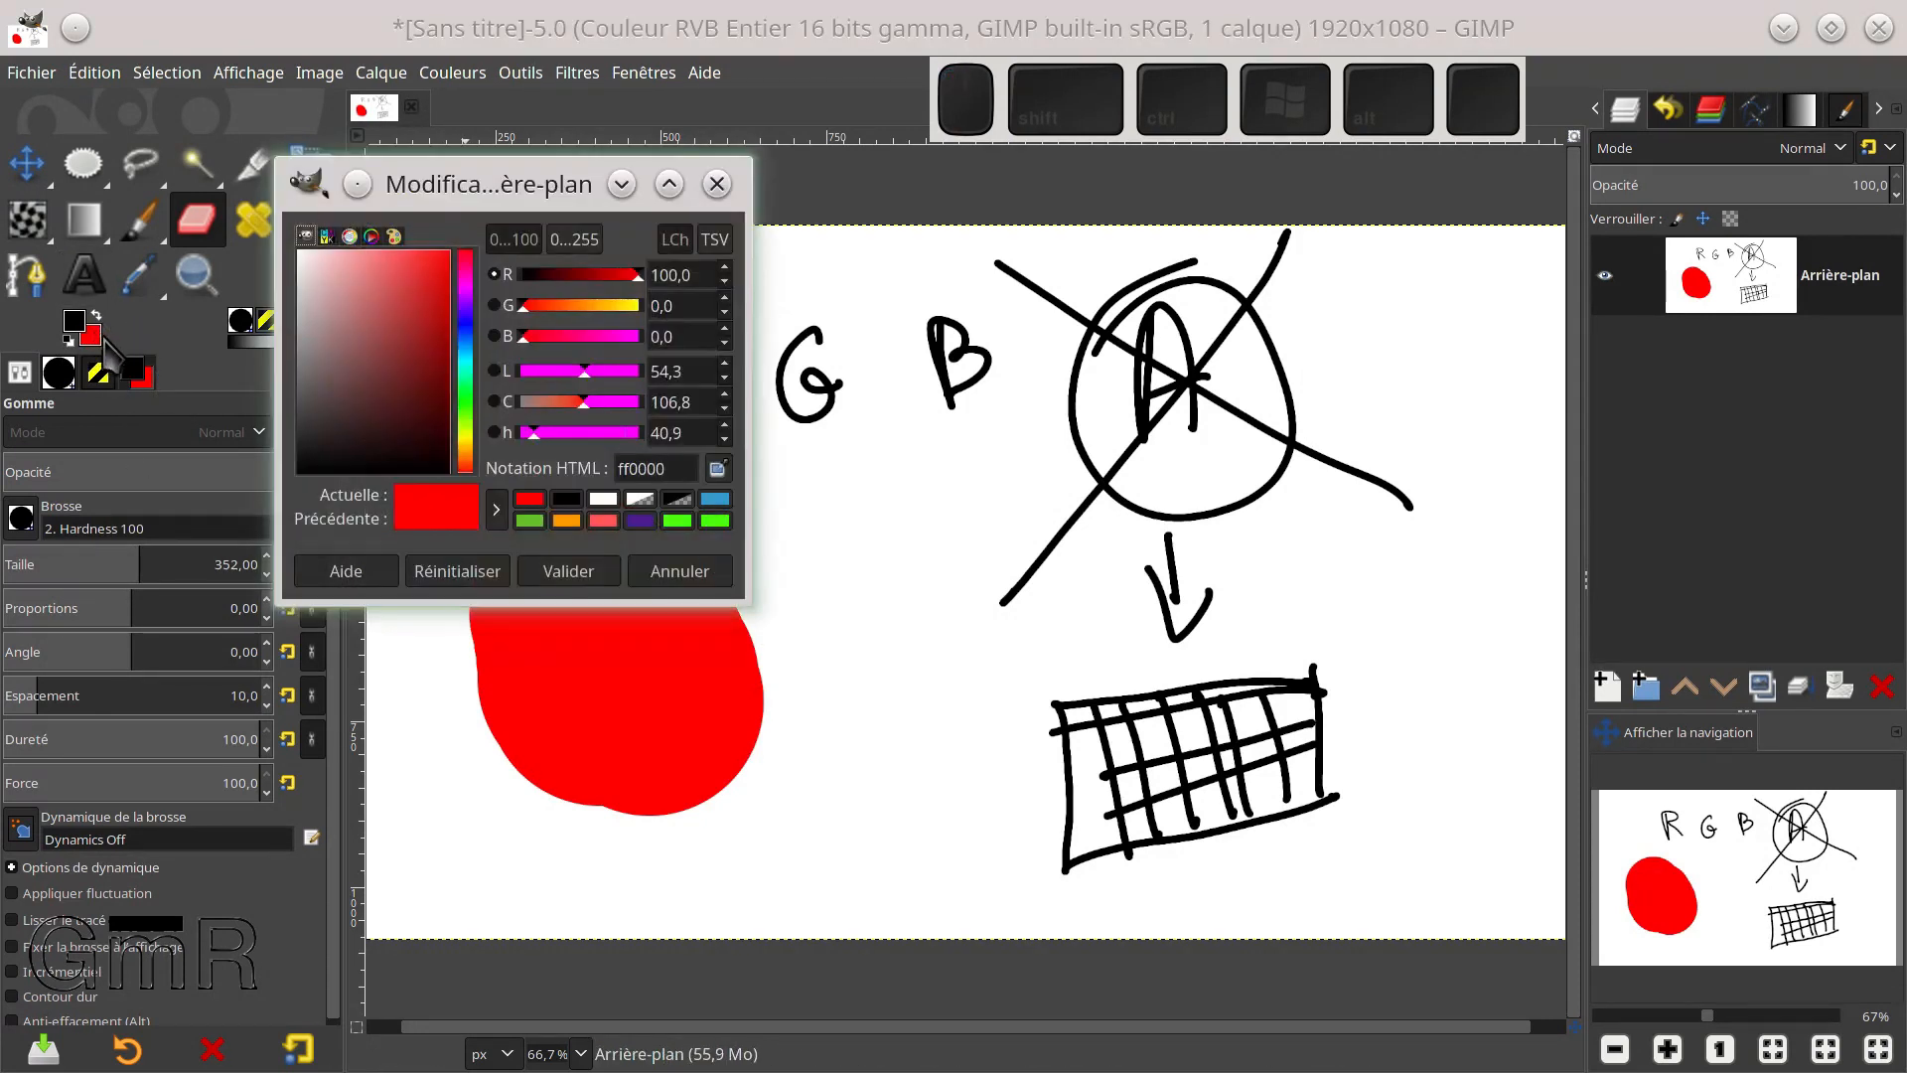
click(532, 521)
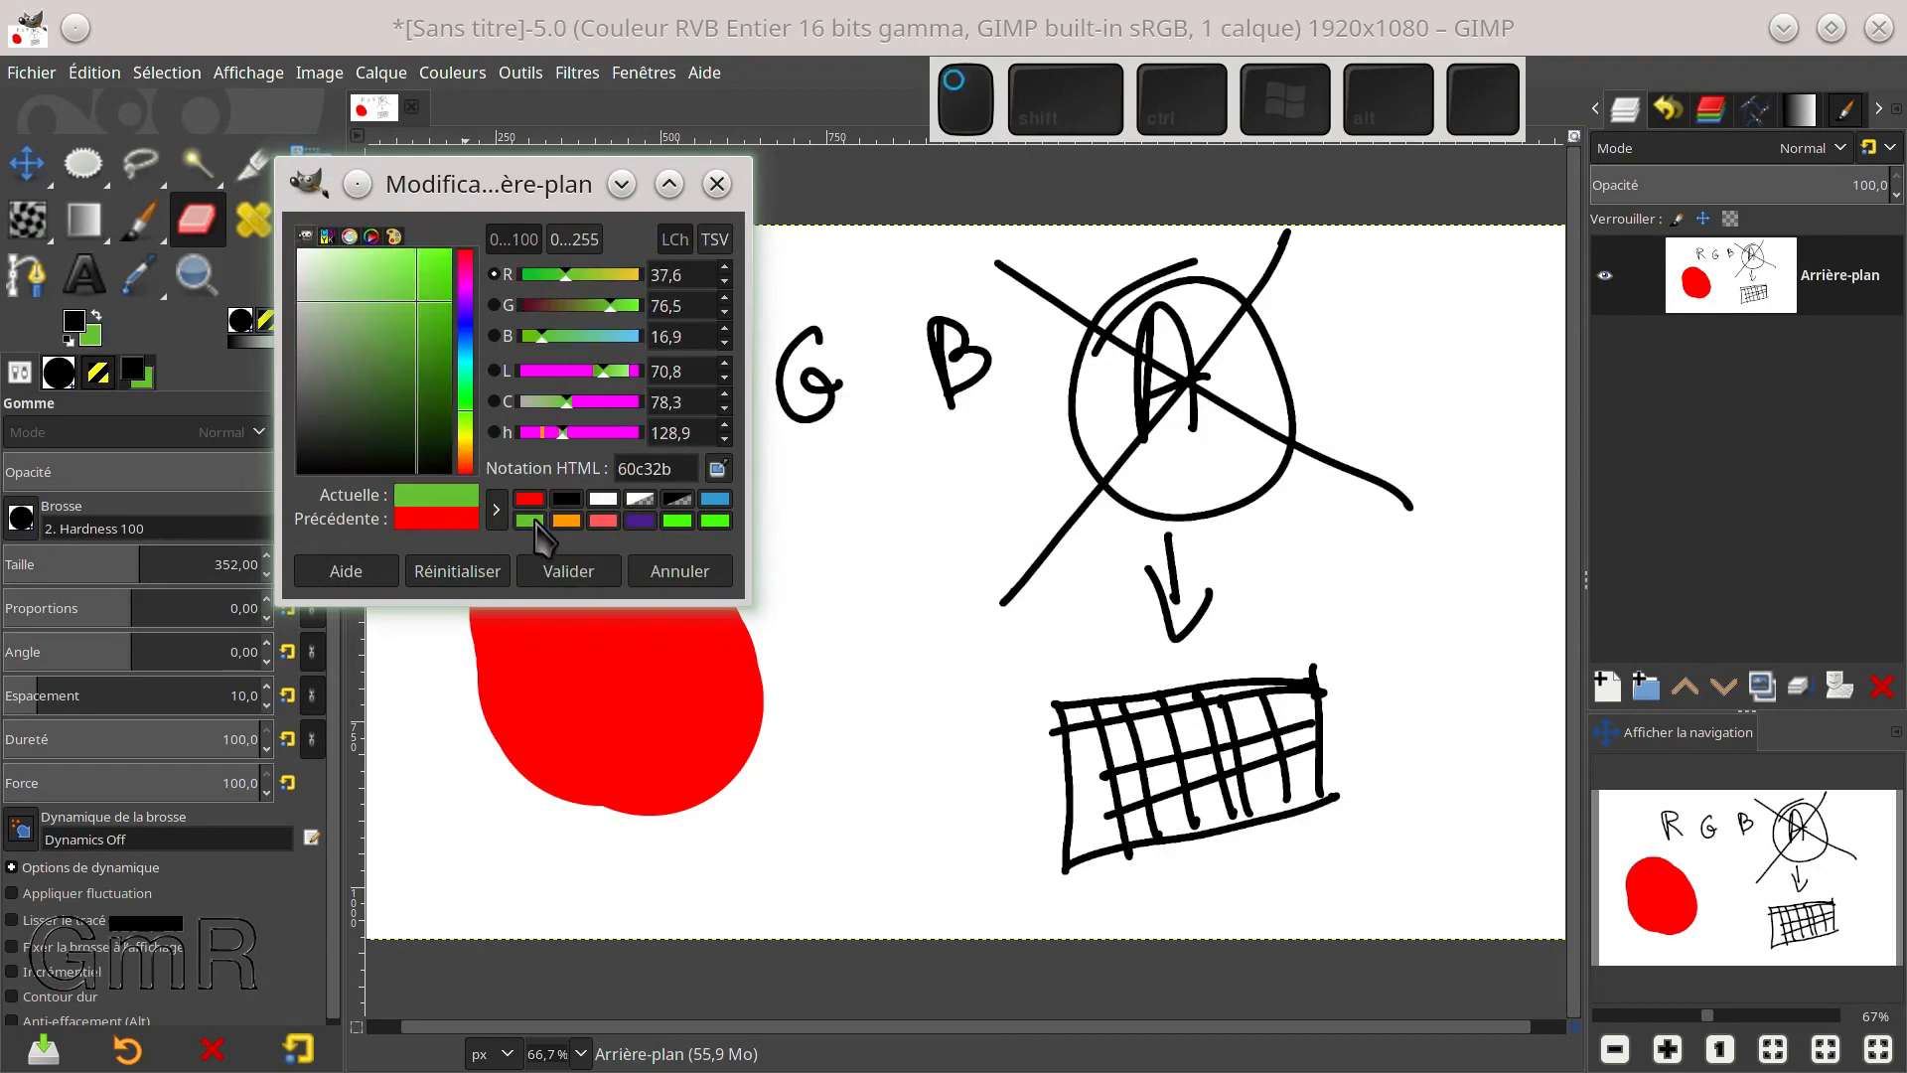
click(596, 578)
mouse_move(818, 628)
mouse_down()
mouse_move(766, 718)
mouse_move(767, 662)
mouse_move(761, 743)
mouse_move(785, 687)
mouse_up()
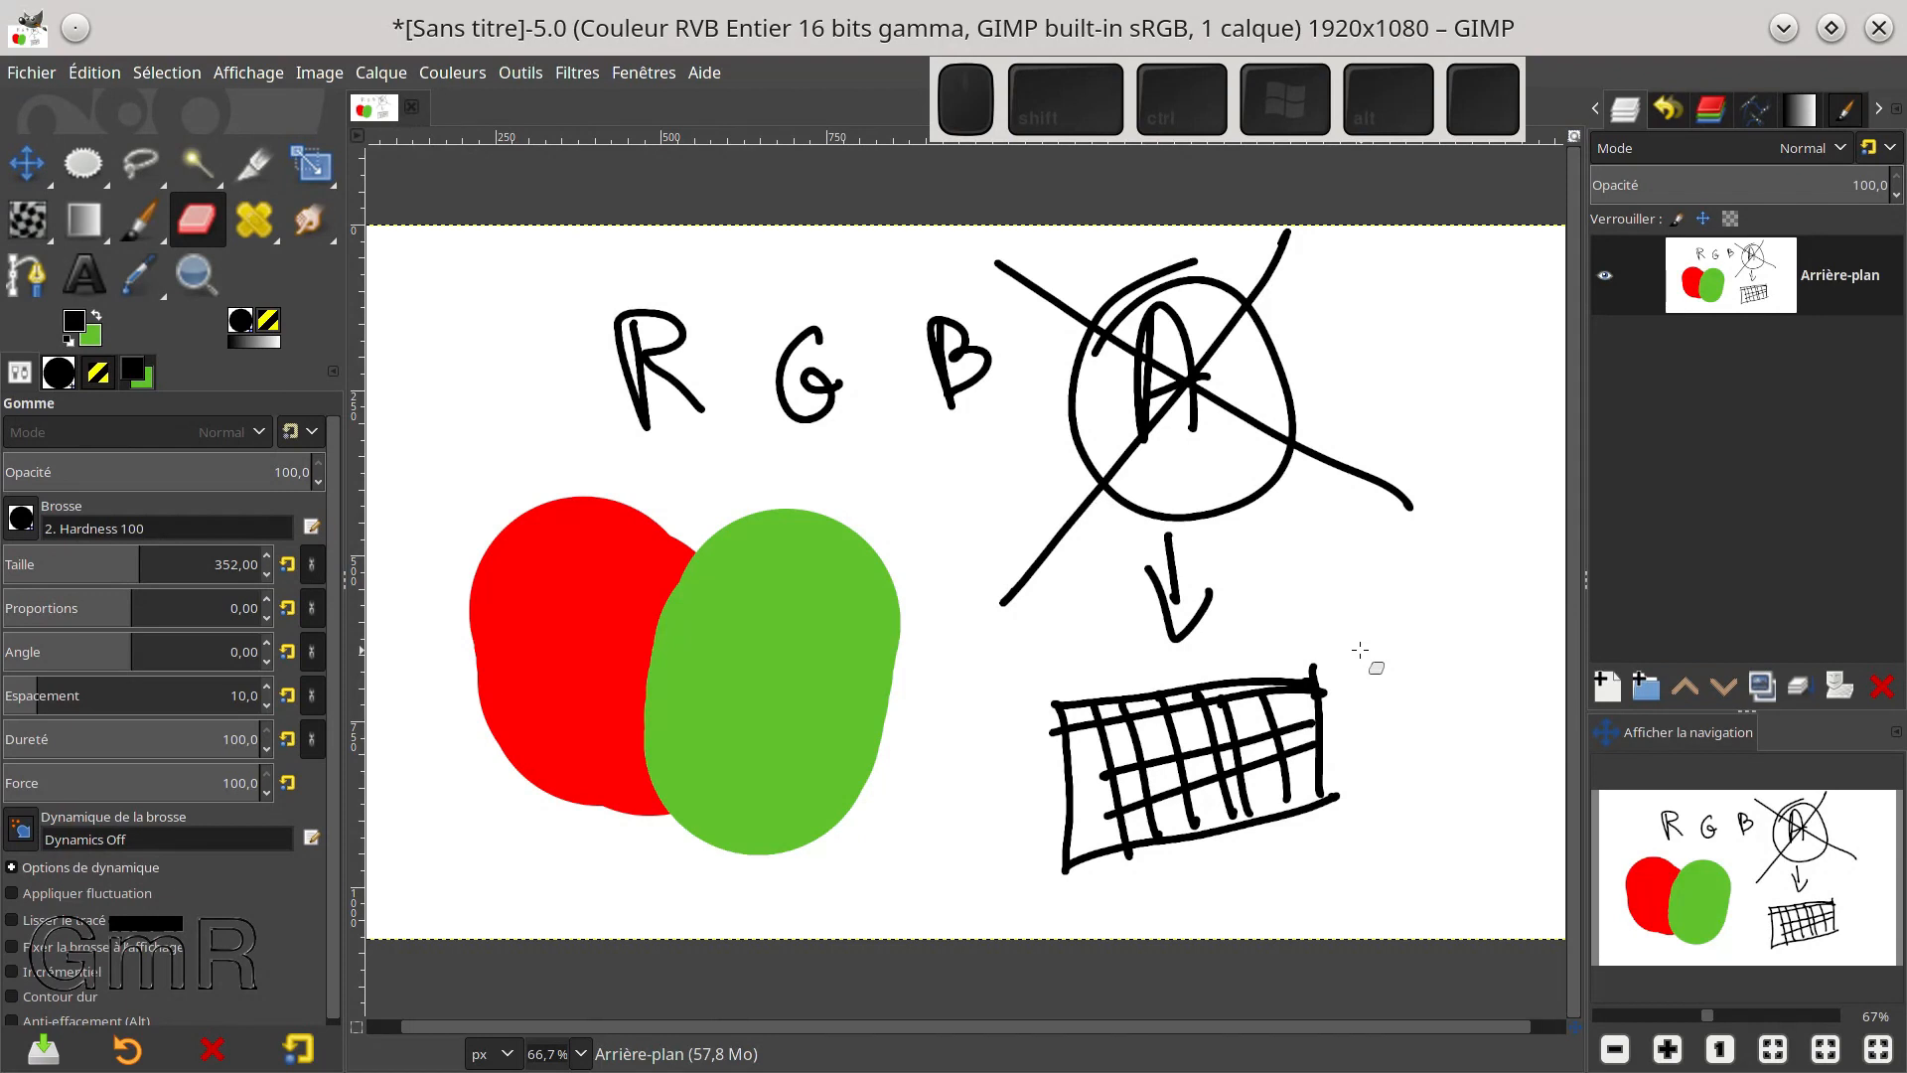
Add an alpha channel to the Arrière-plan layer and erase a transparent patch over the green patch's right side
key(t)
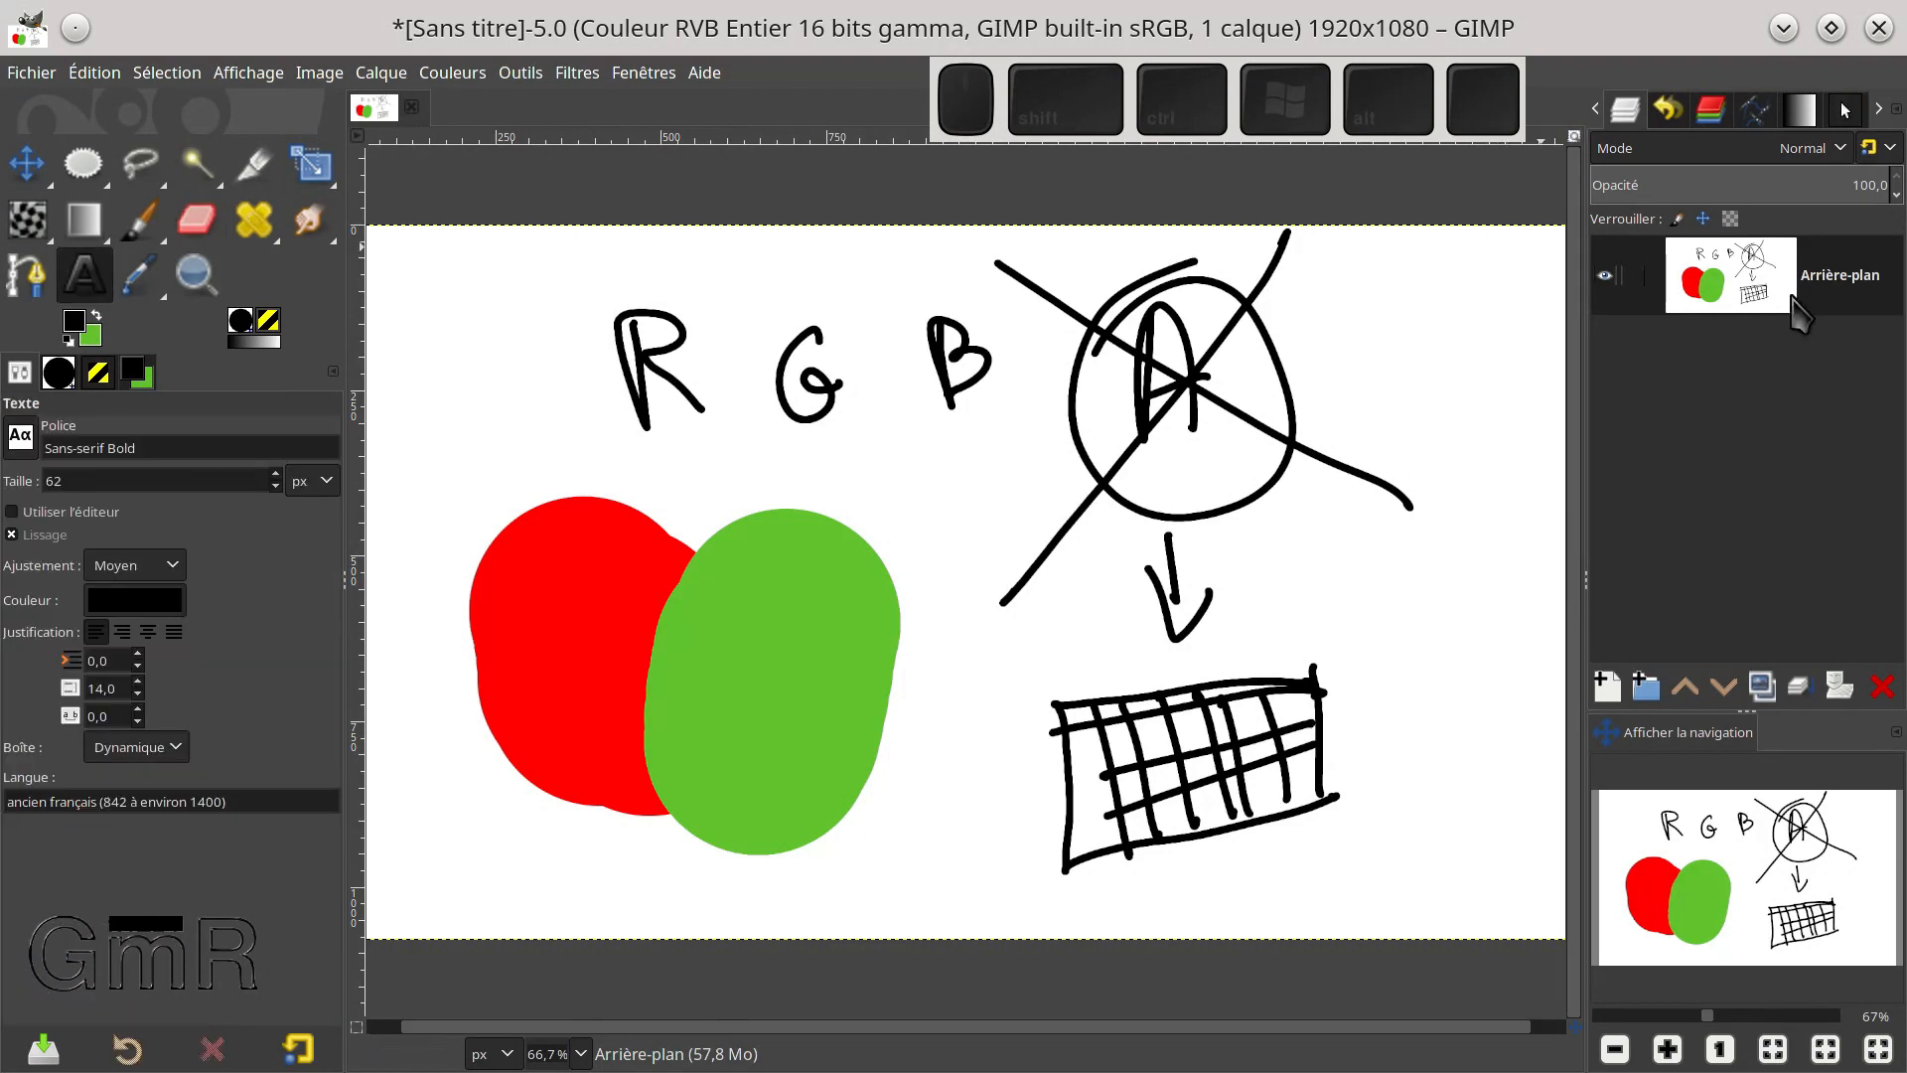
click(1837, 278)
right_click(1841, 291)
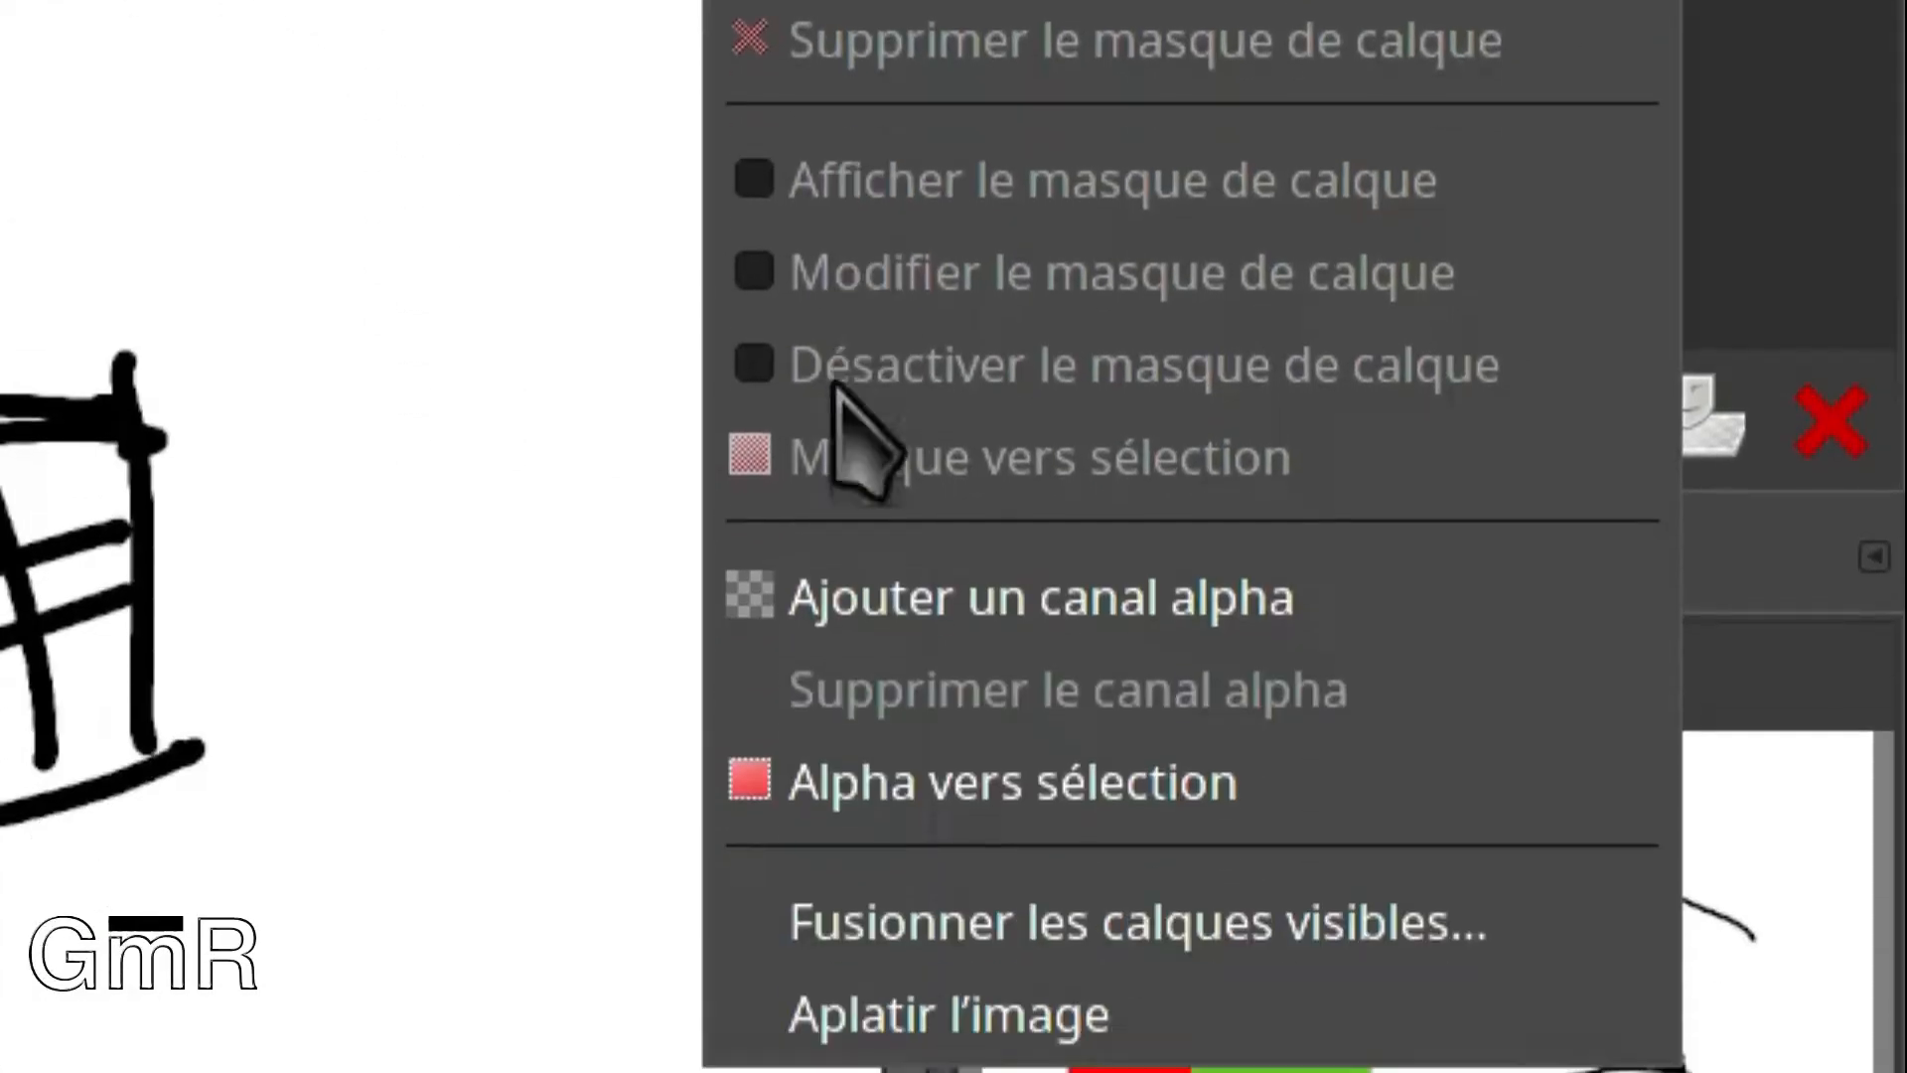
click(854, 556)
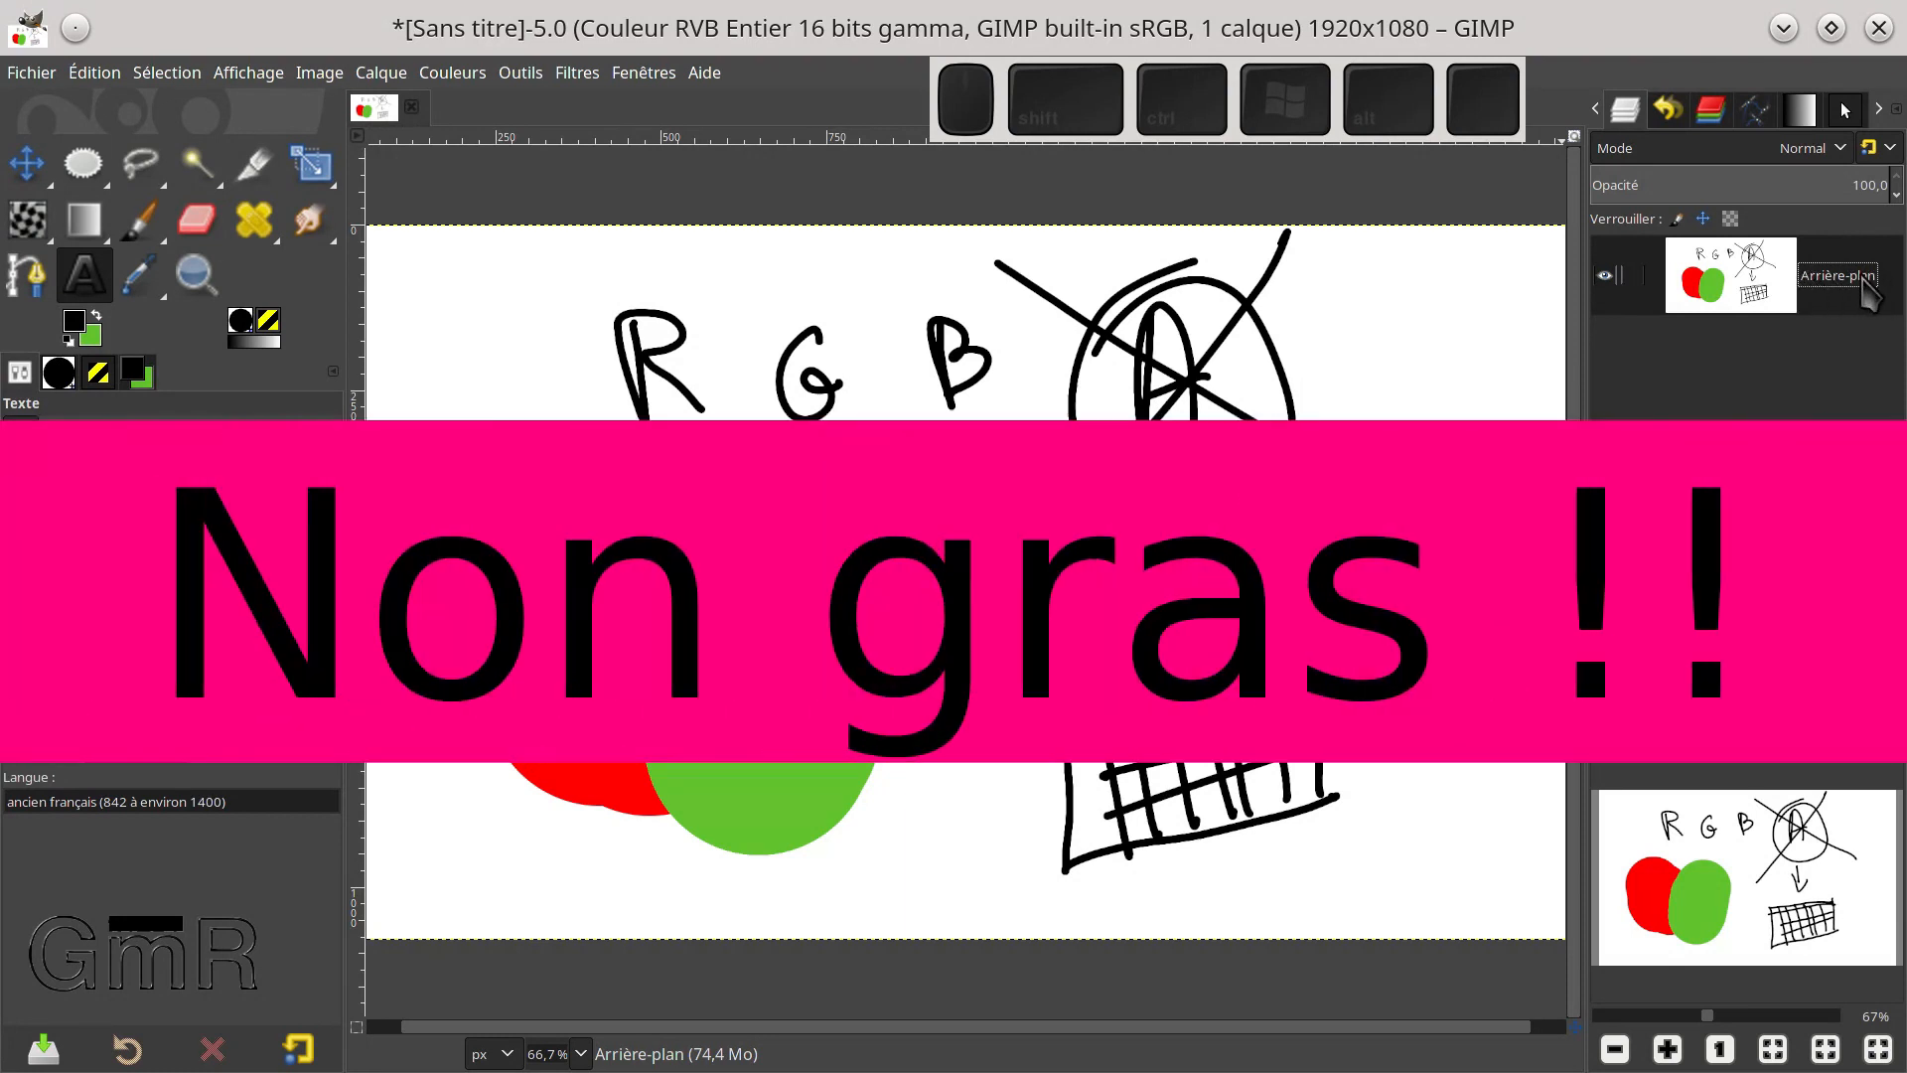
click(195, 219)
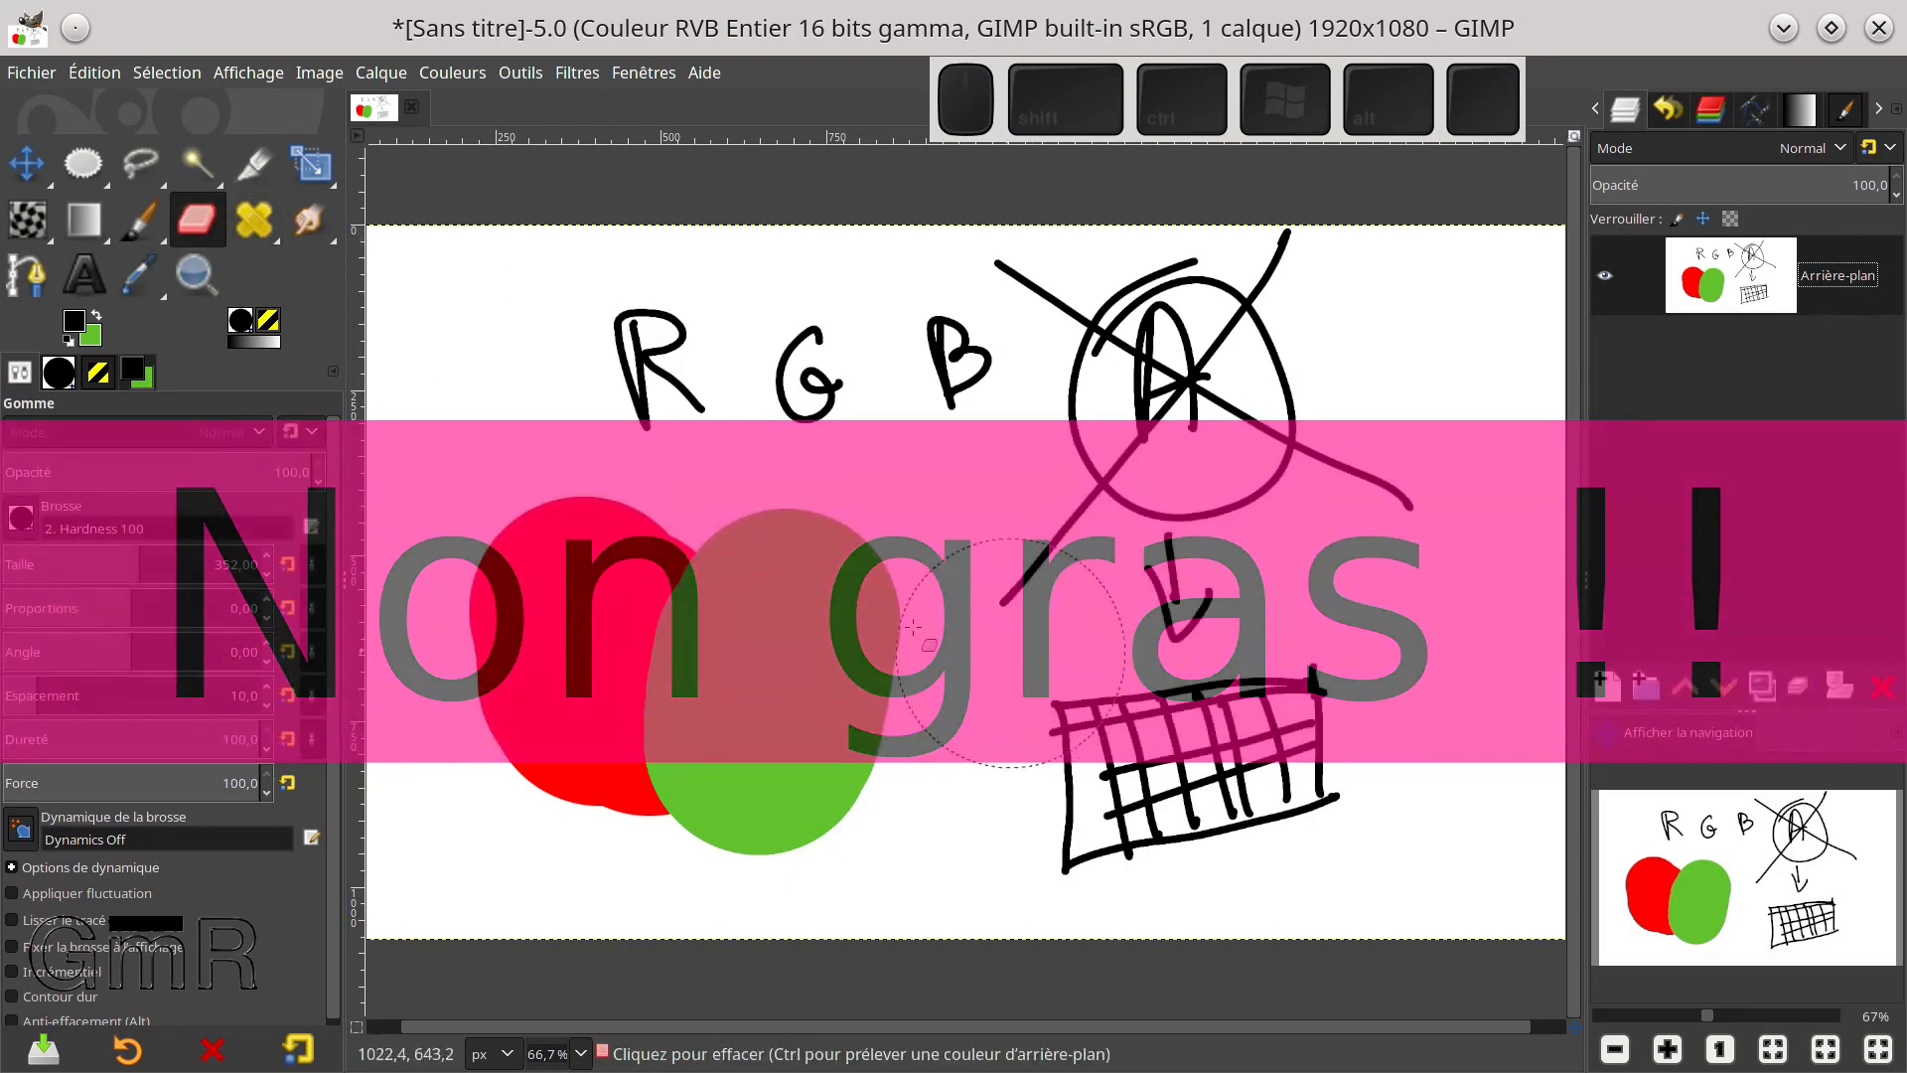
drag(871, 566, 870, 653)
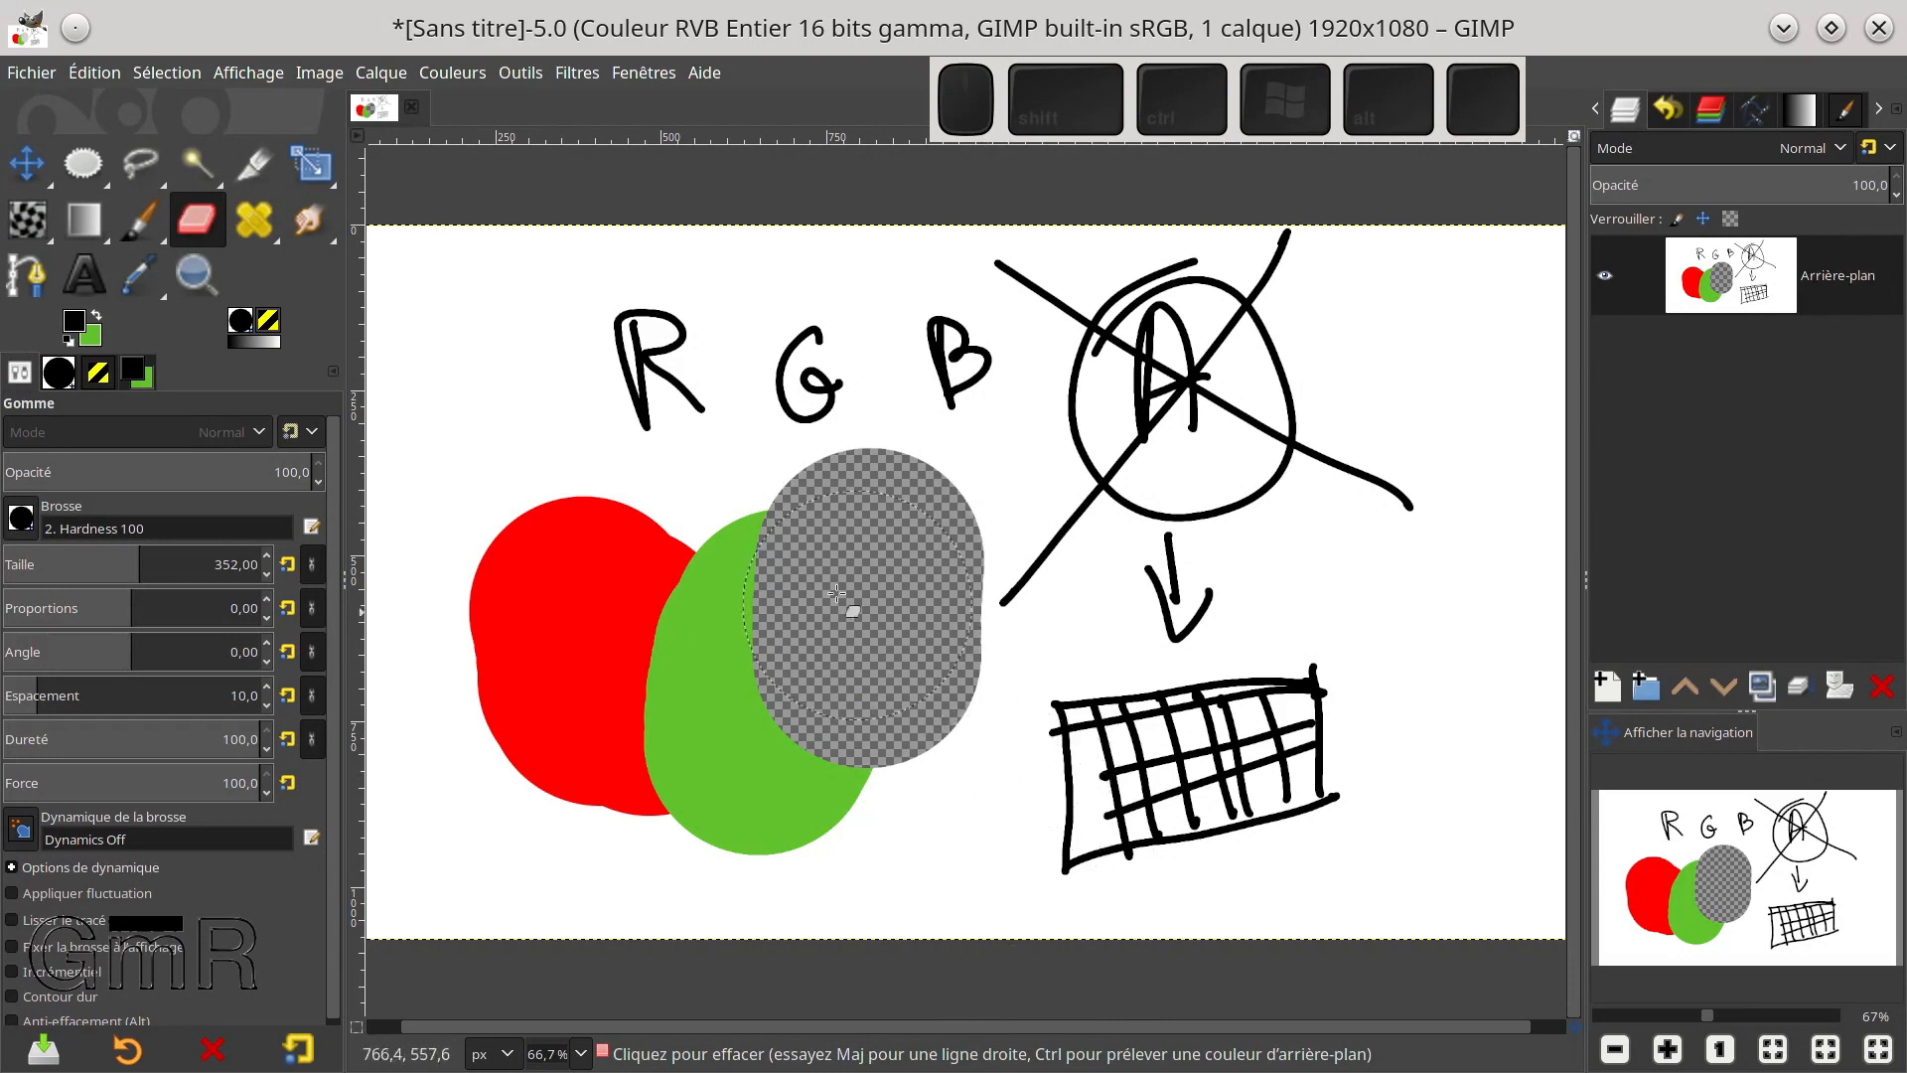
Set the Paintbrush size to 16, paint an arrow from the transparent patch to the hatched rectangle, and scribble inside the patch
click(140, 220)
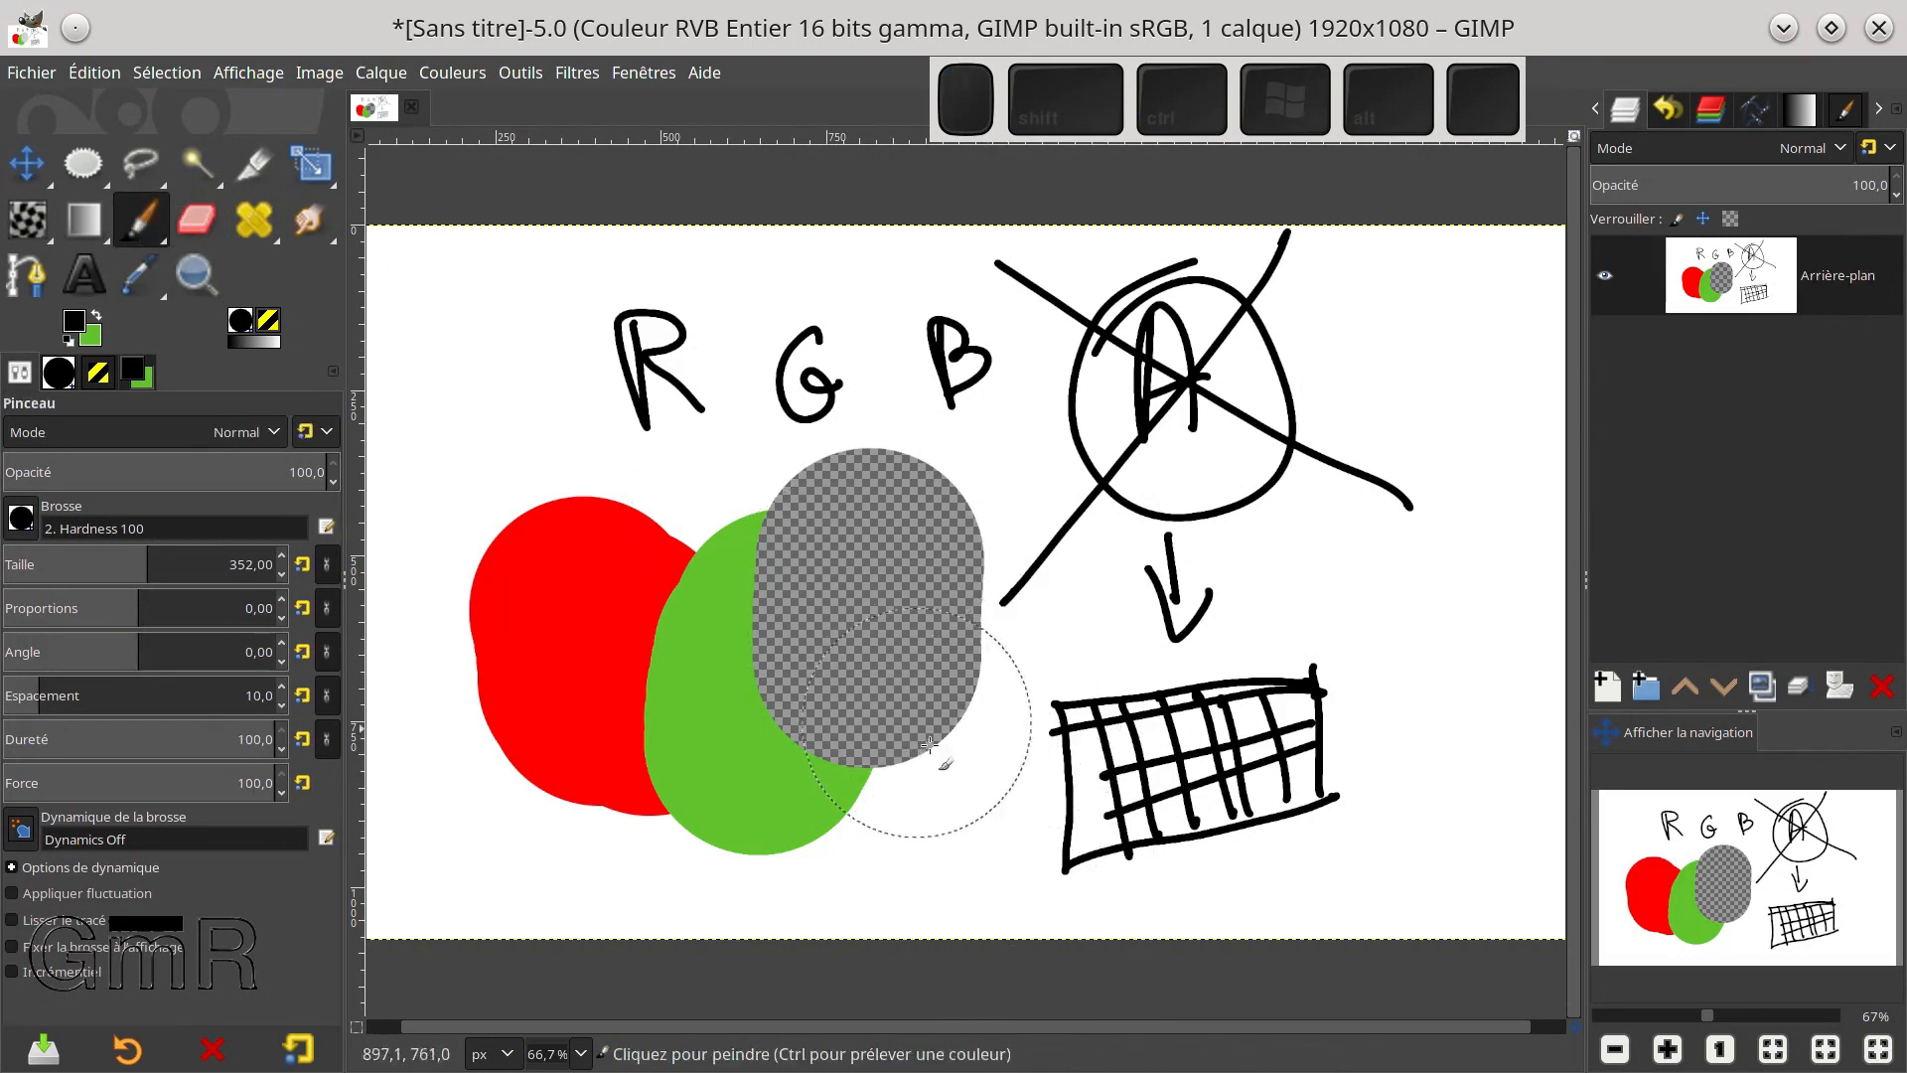
drag(38, 559, 20, 559)
mouse_move(912, 737)
mouse_down()
mouse_move(916, 788)
mouse_move(1048, 806)
mouse_move(1063, 785)
mouse_move(1067, 842)
mouse_up()
mouse_move(851, 617)
mouse_down()
mouse_move(929, 624)
mouse_move(952, 654)
mouse_up()
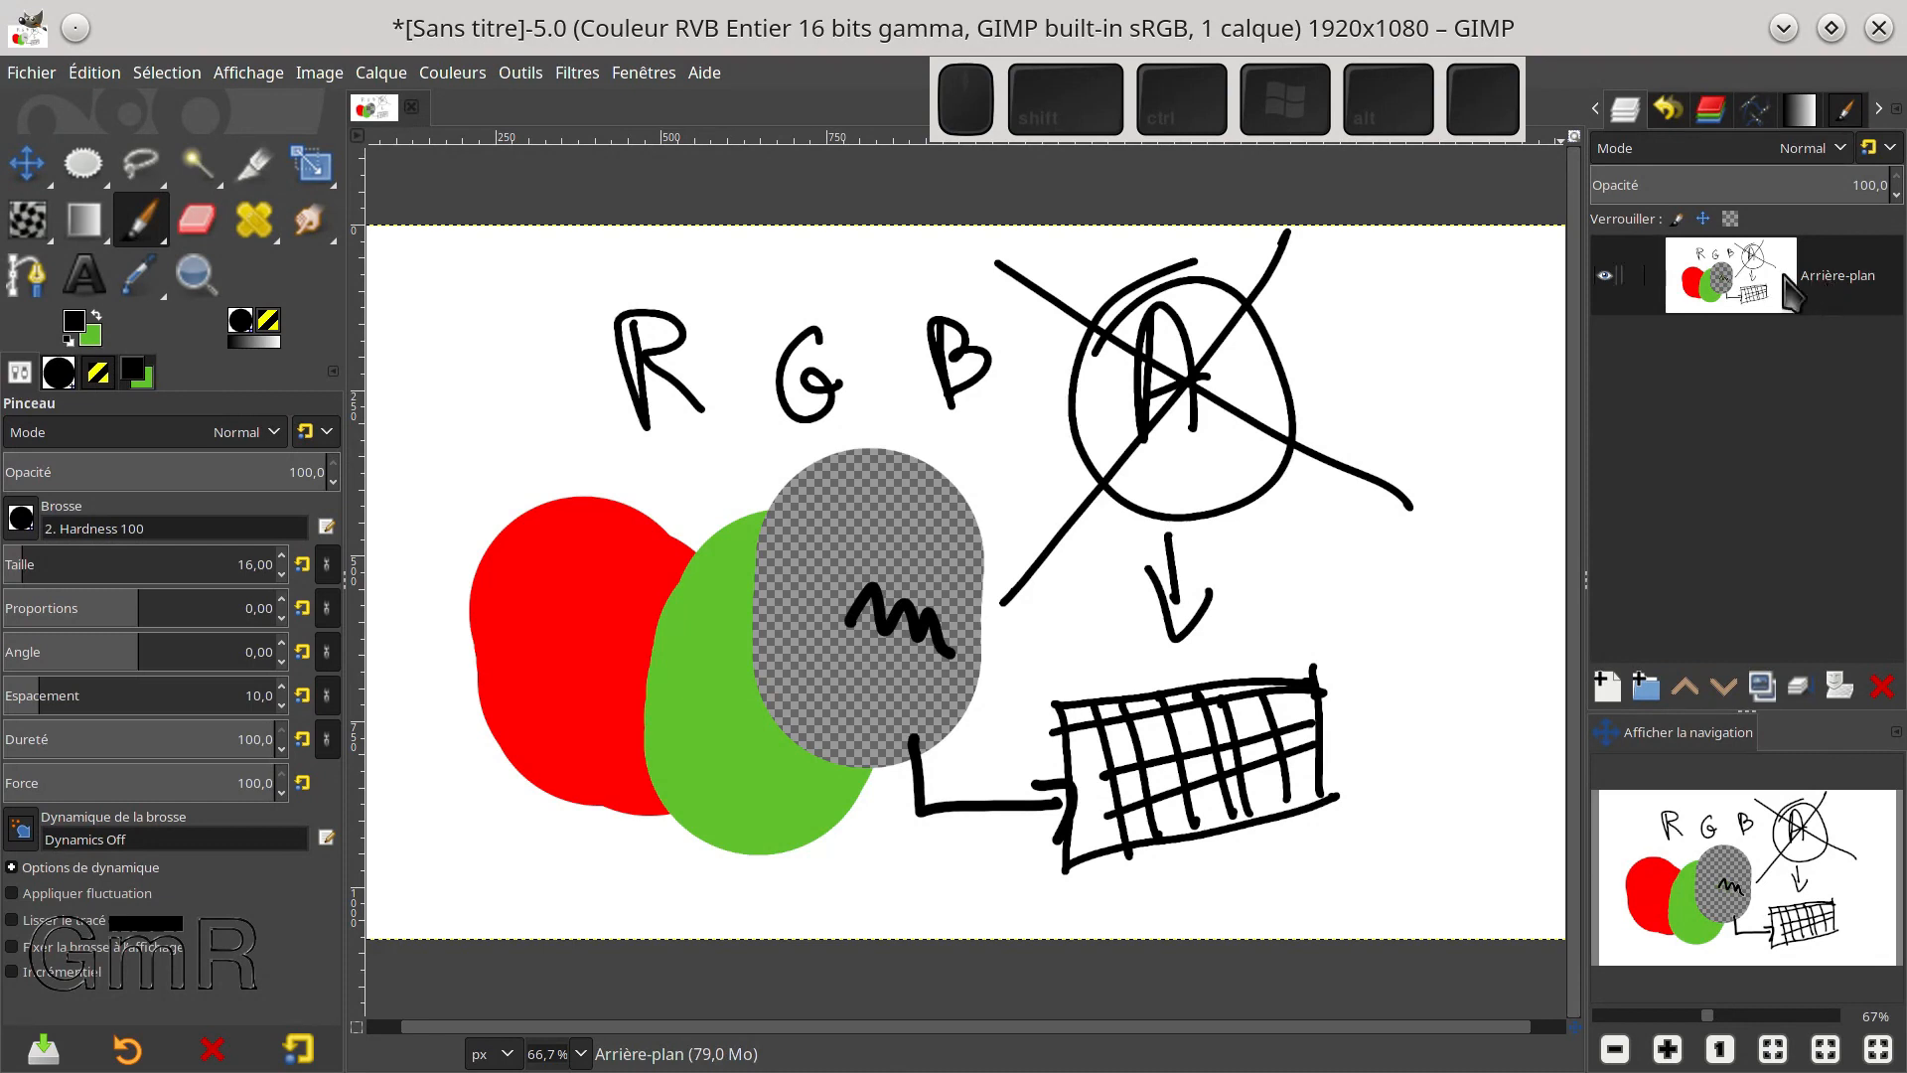
Paint three slanted emphasis strokes under the crossed-out letter A
drag(1109, 464, 1331, 404)
drag(1133, 491, 1333, 408)
drag(1142, 507, 1366, 410)
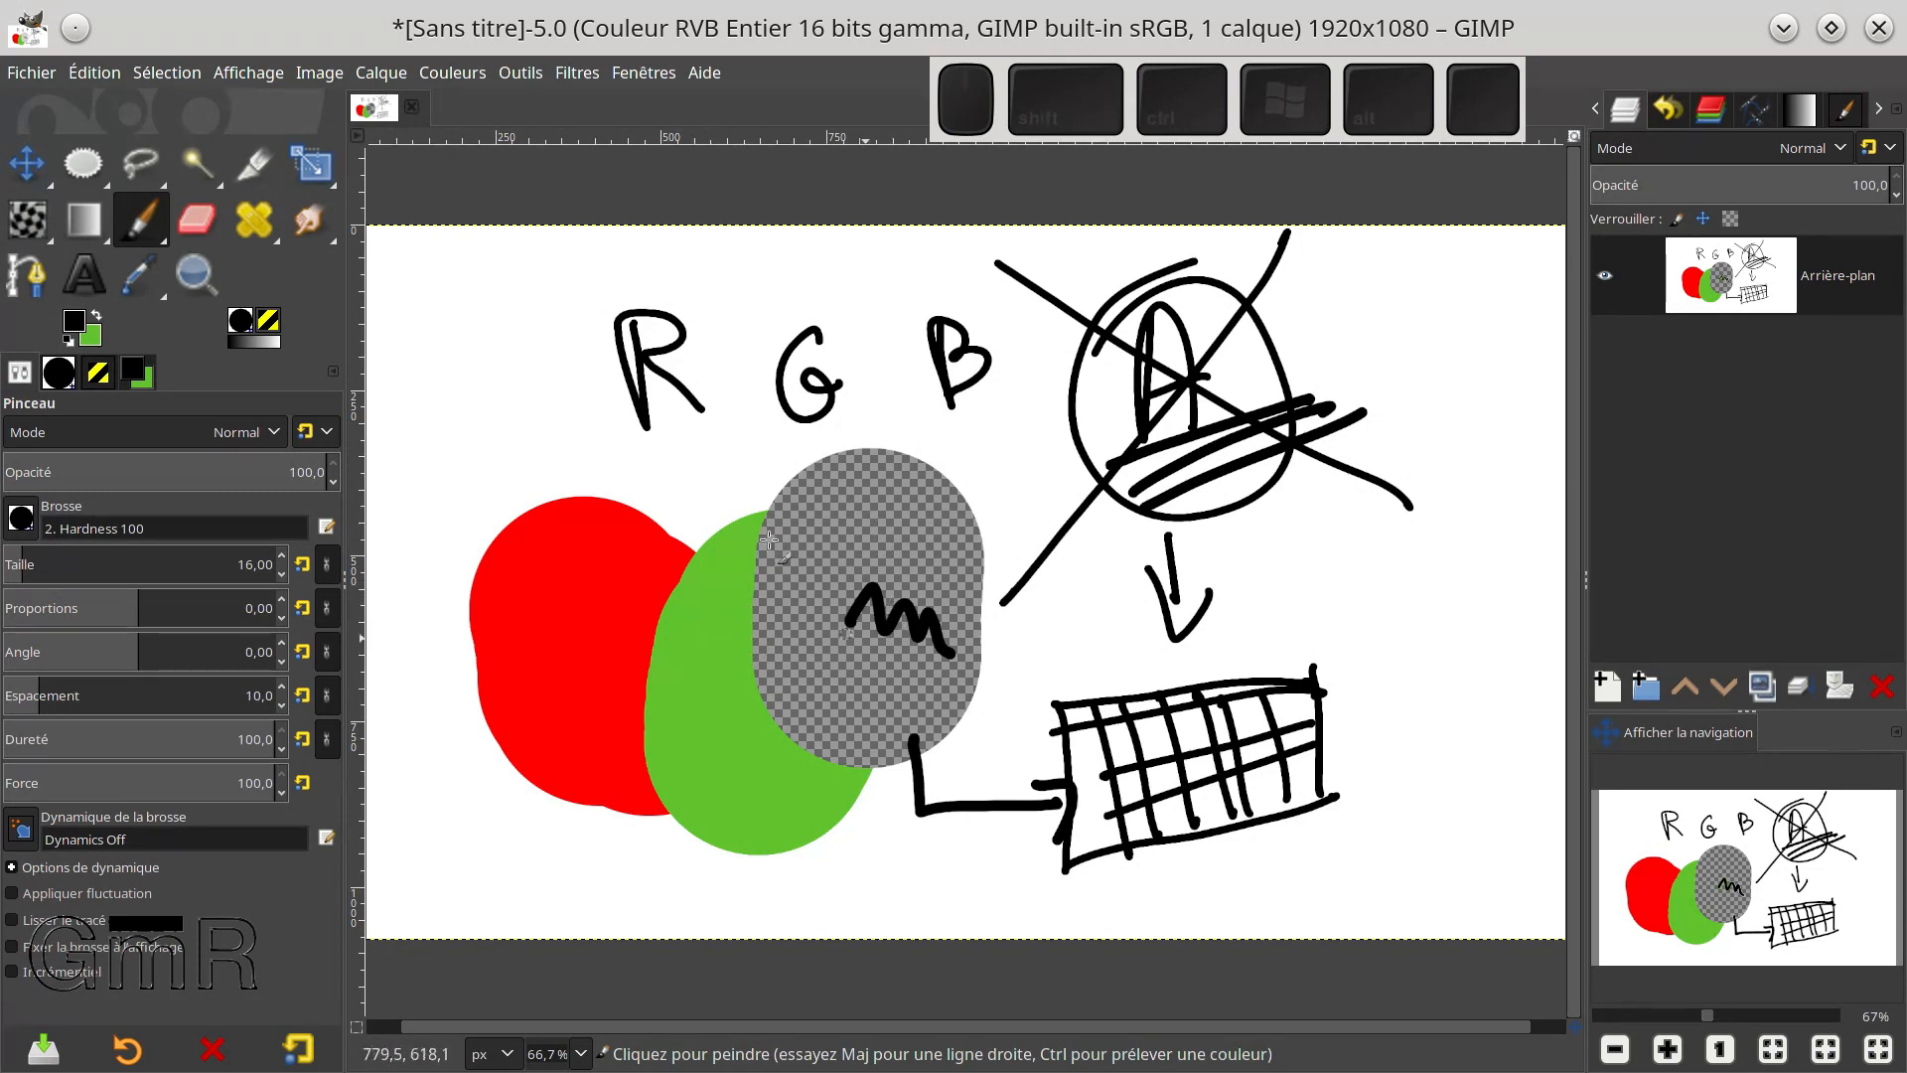
Set the Eraser to opacity 48.9 and size 101, and partially erase the upper part of the red patch with overlapping strokes
click(199, 221)
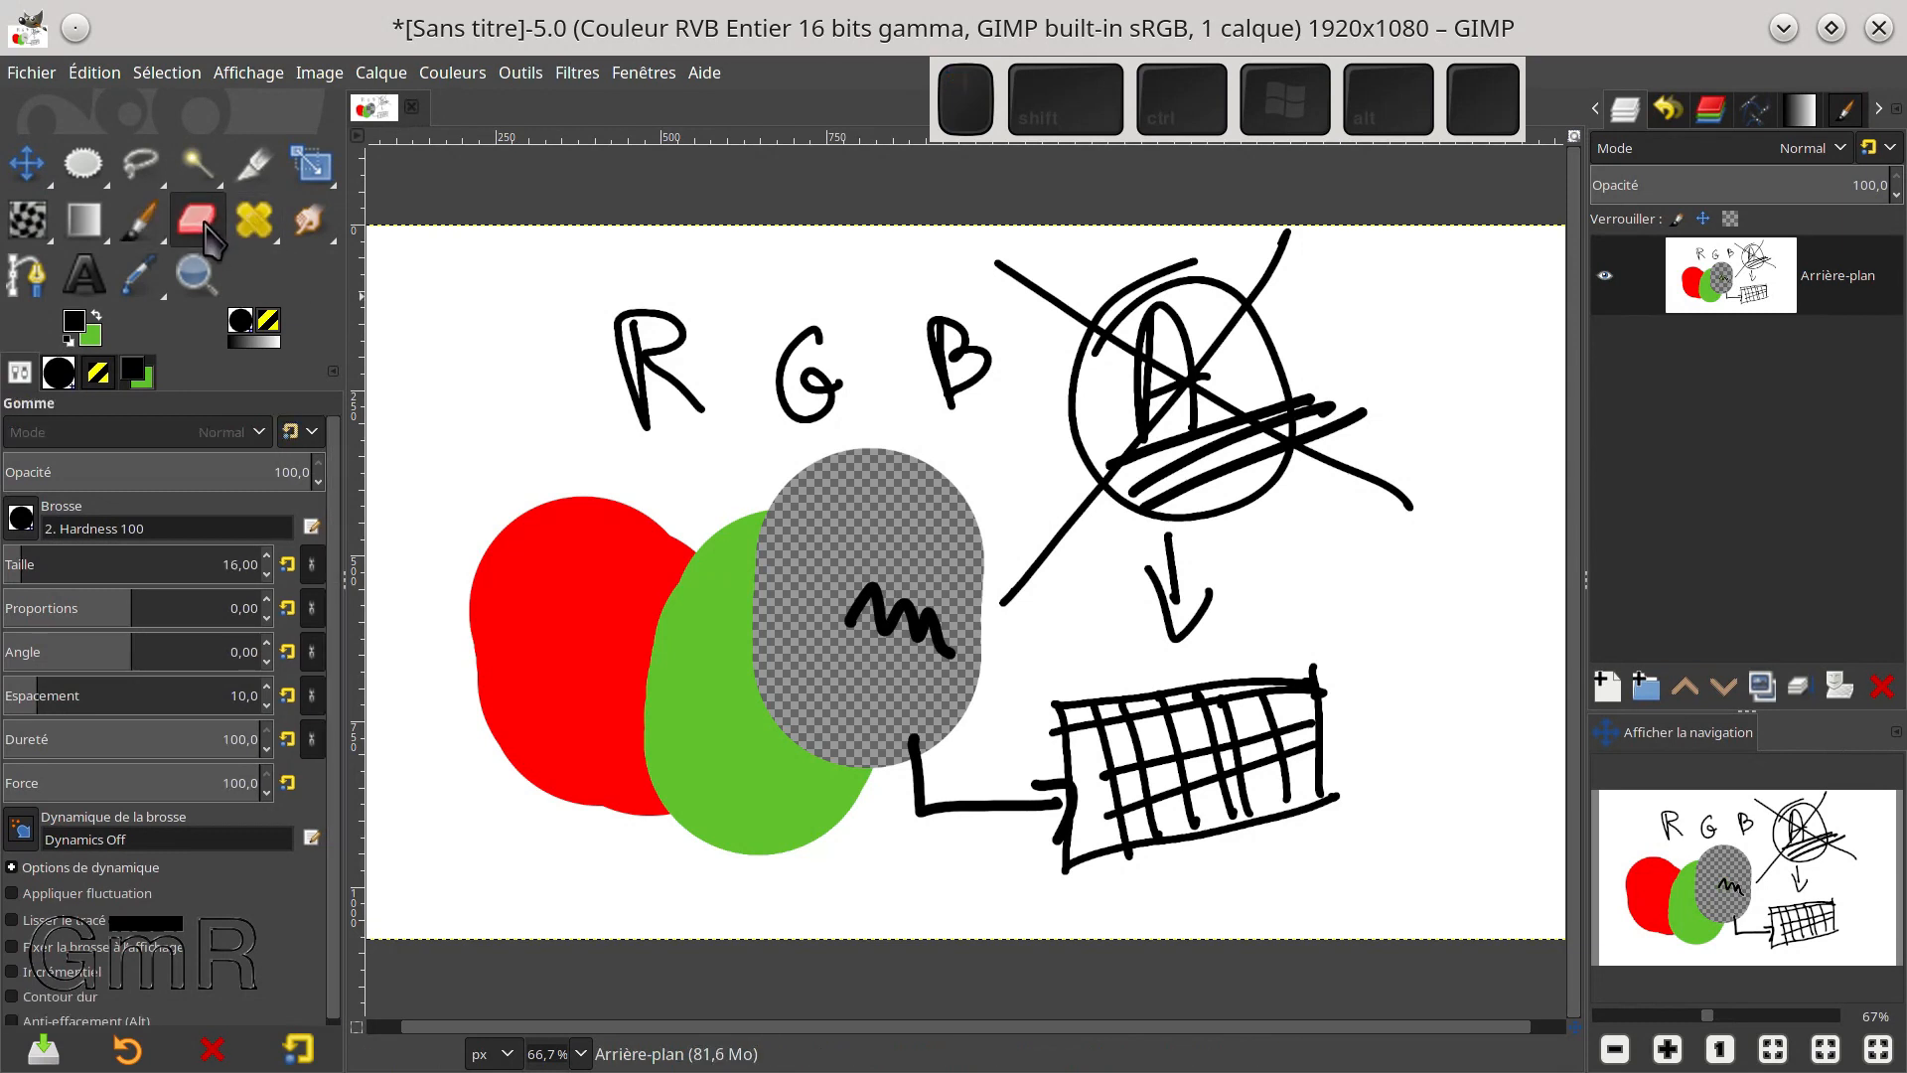
drag(179, 473, 154, 473)
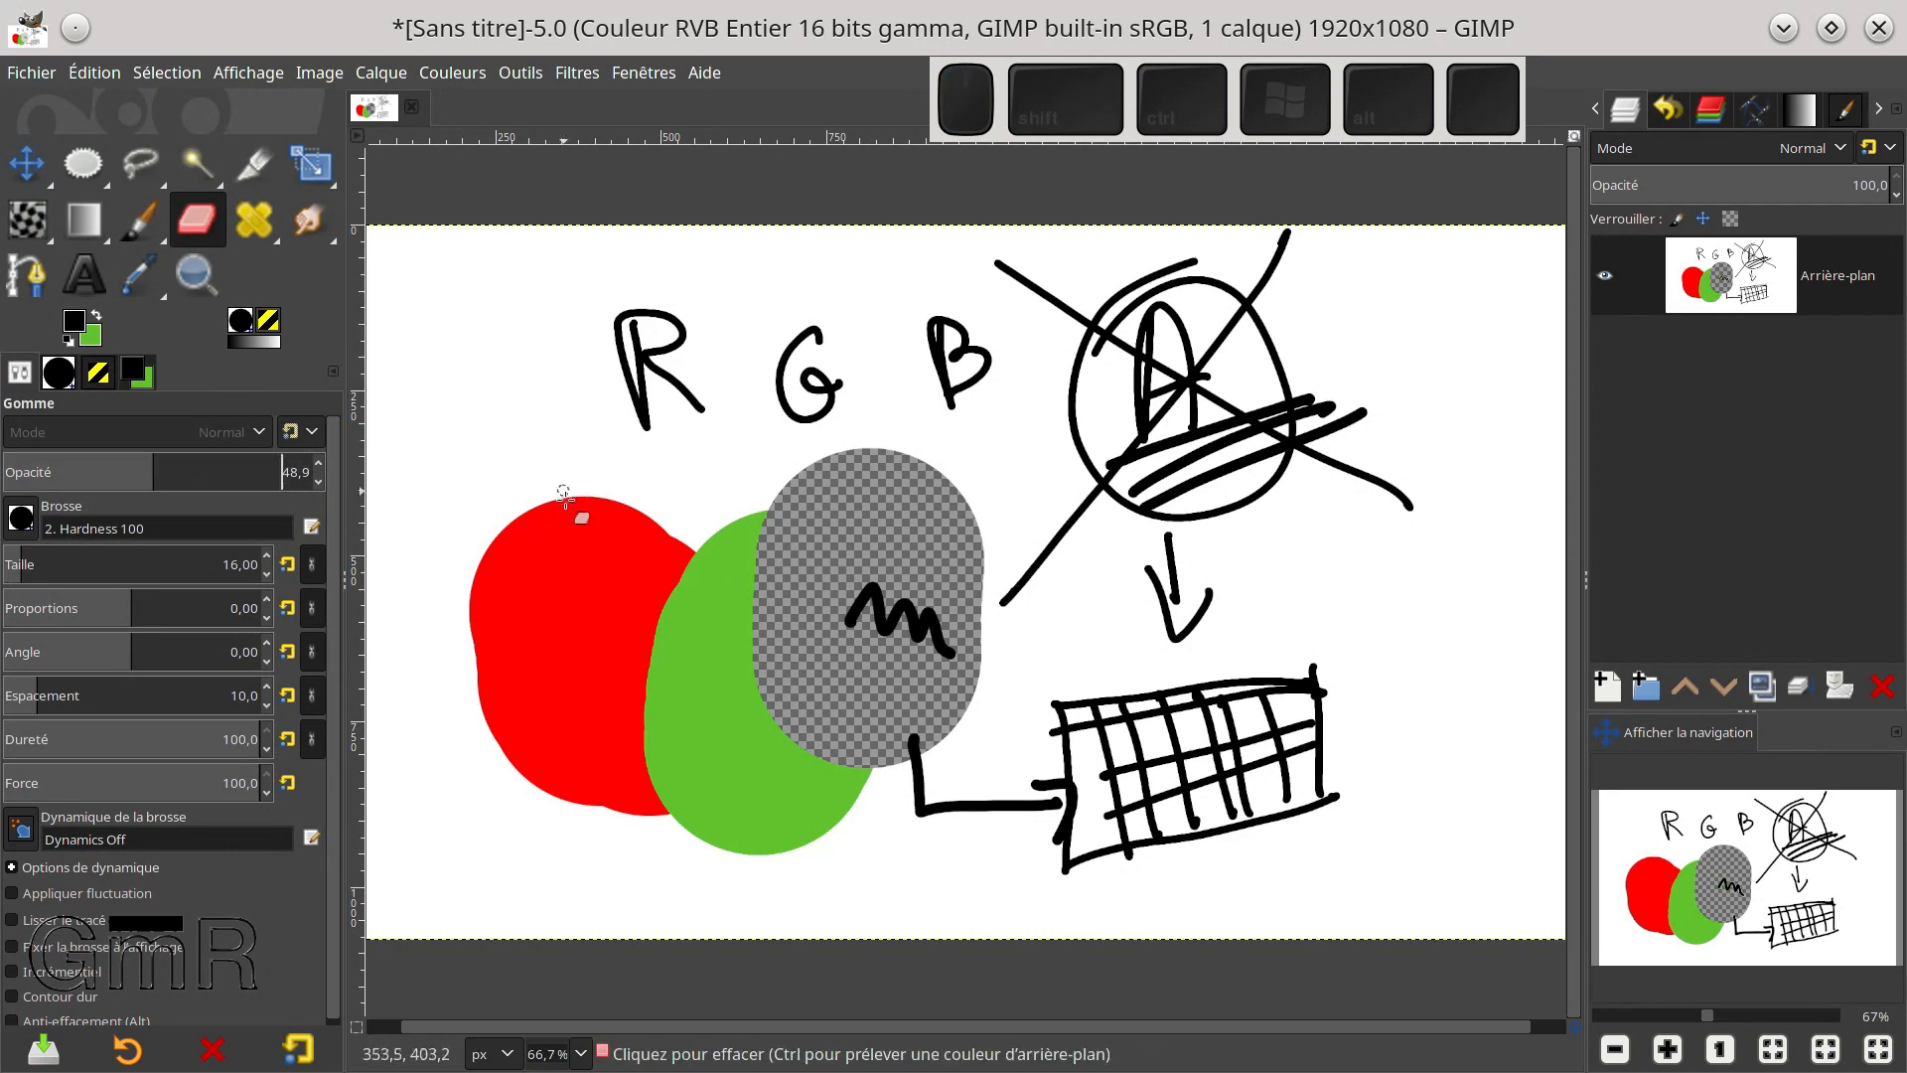
drag(44, 564, 65, 563)
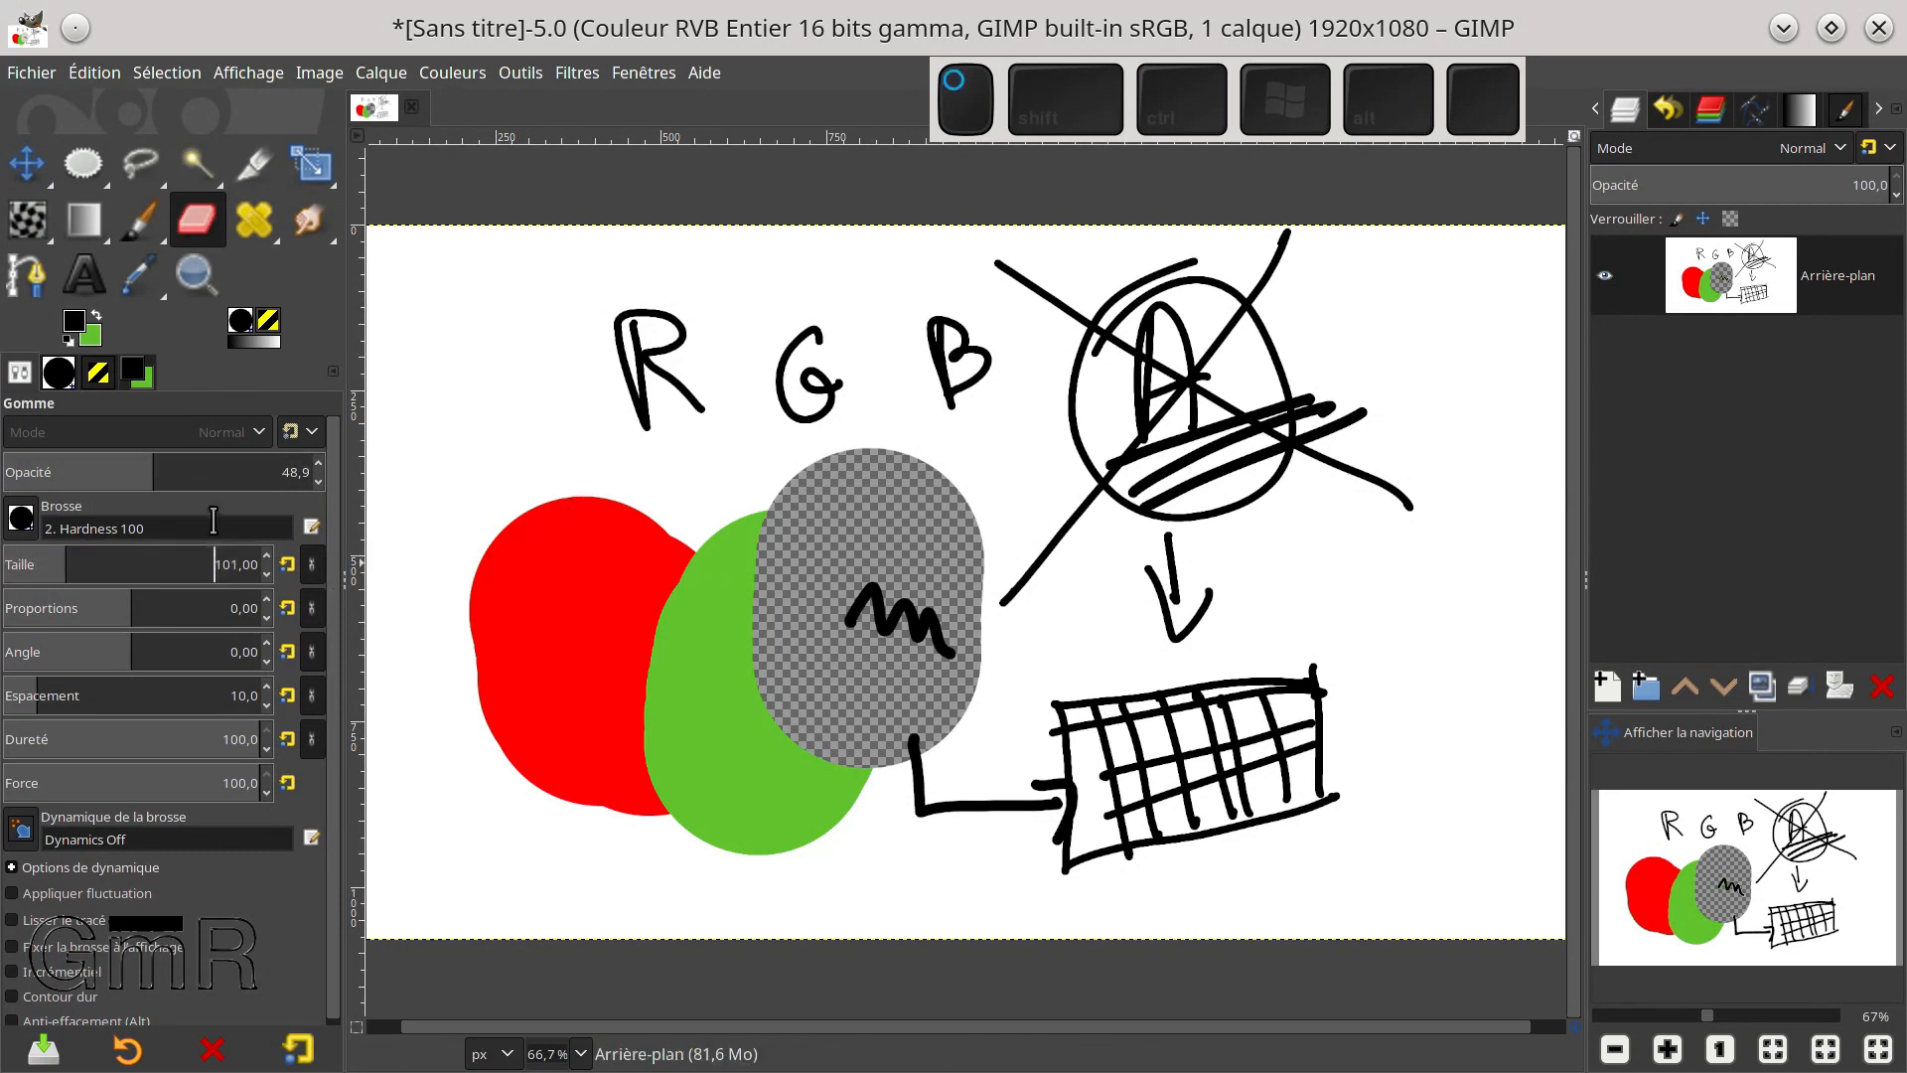
click(548, 519)
click(544, 552)
click(554, 598)
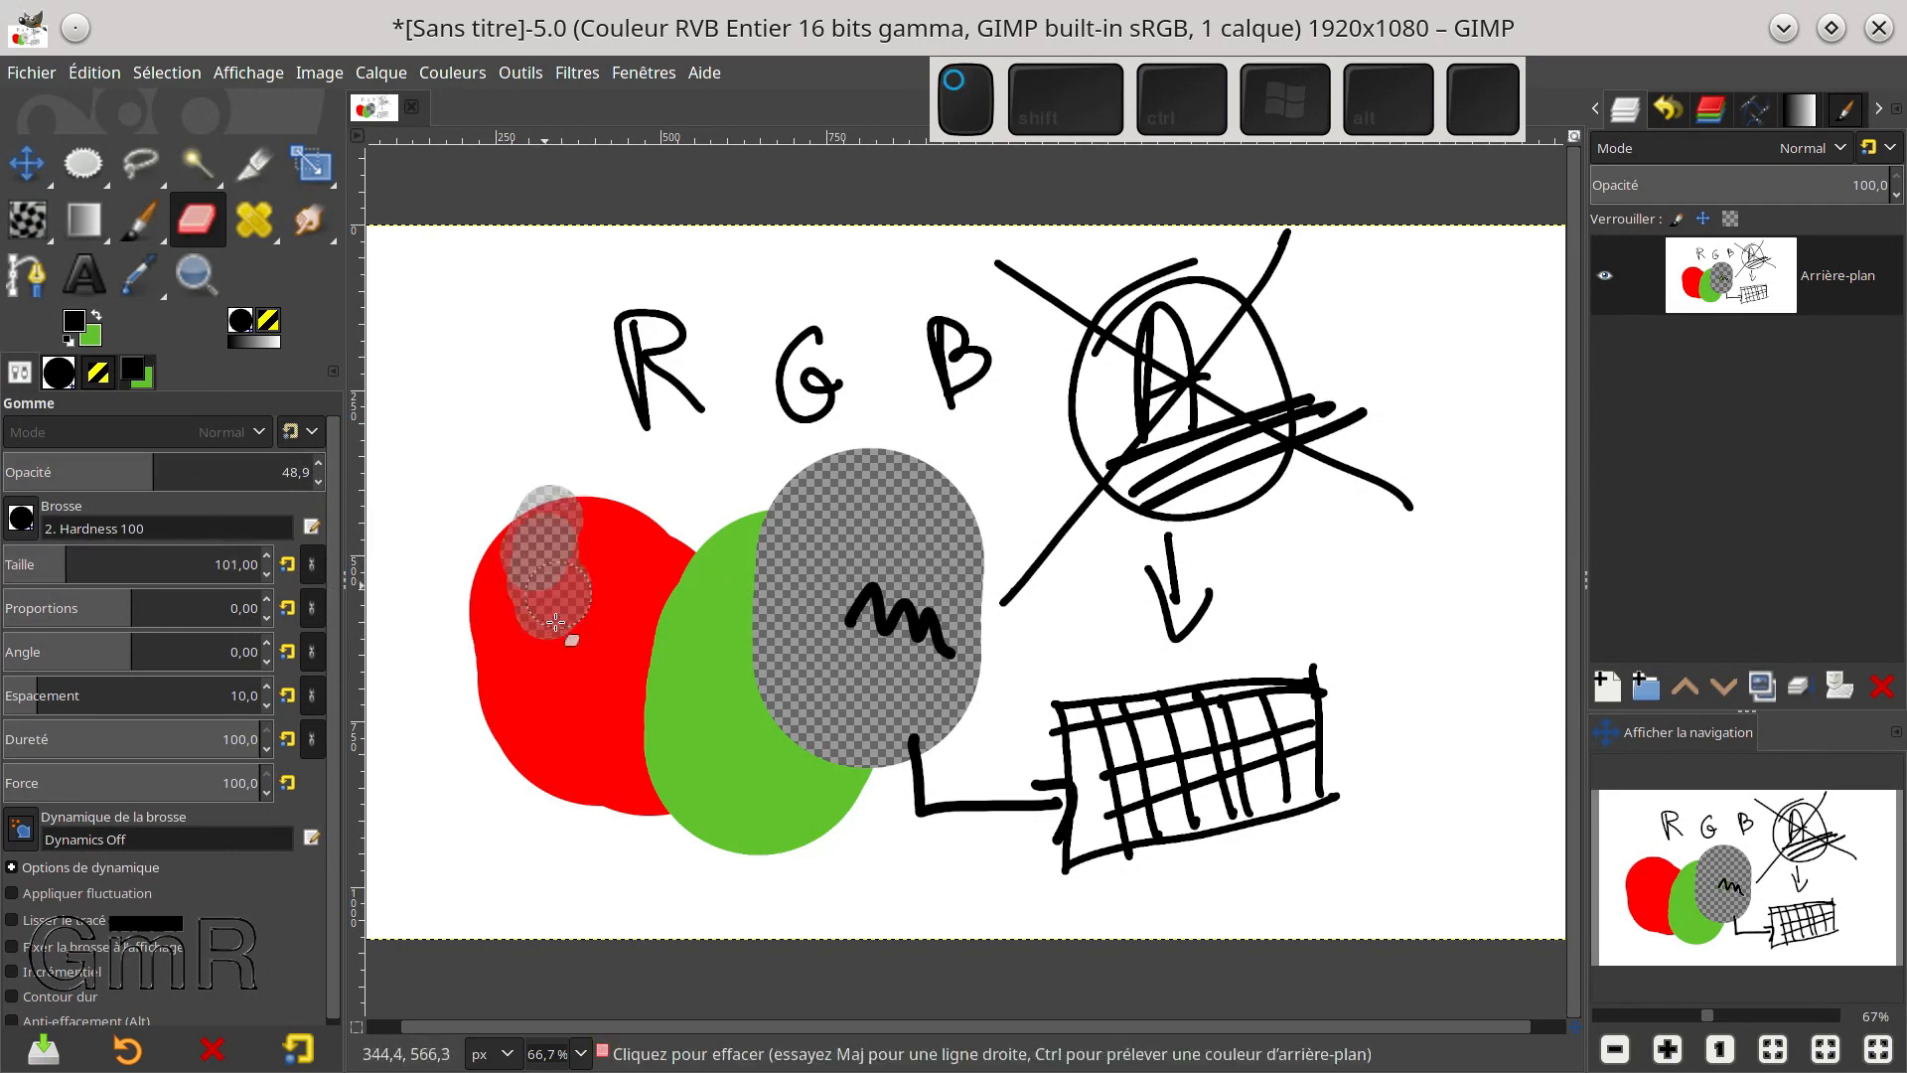
click(556, 622)
click(554, 486)
mouse_move(533, 544)
mouse_down()
mouse_move(545, 571)
mouse_move(587, 560)
mouse_move(544, 505)
mouse_move(523, 611)
mouse_up()
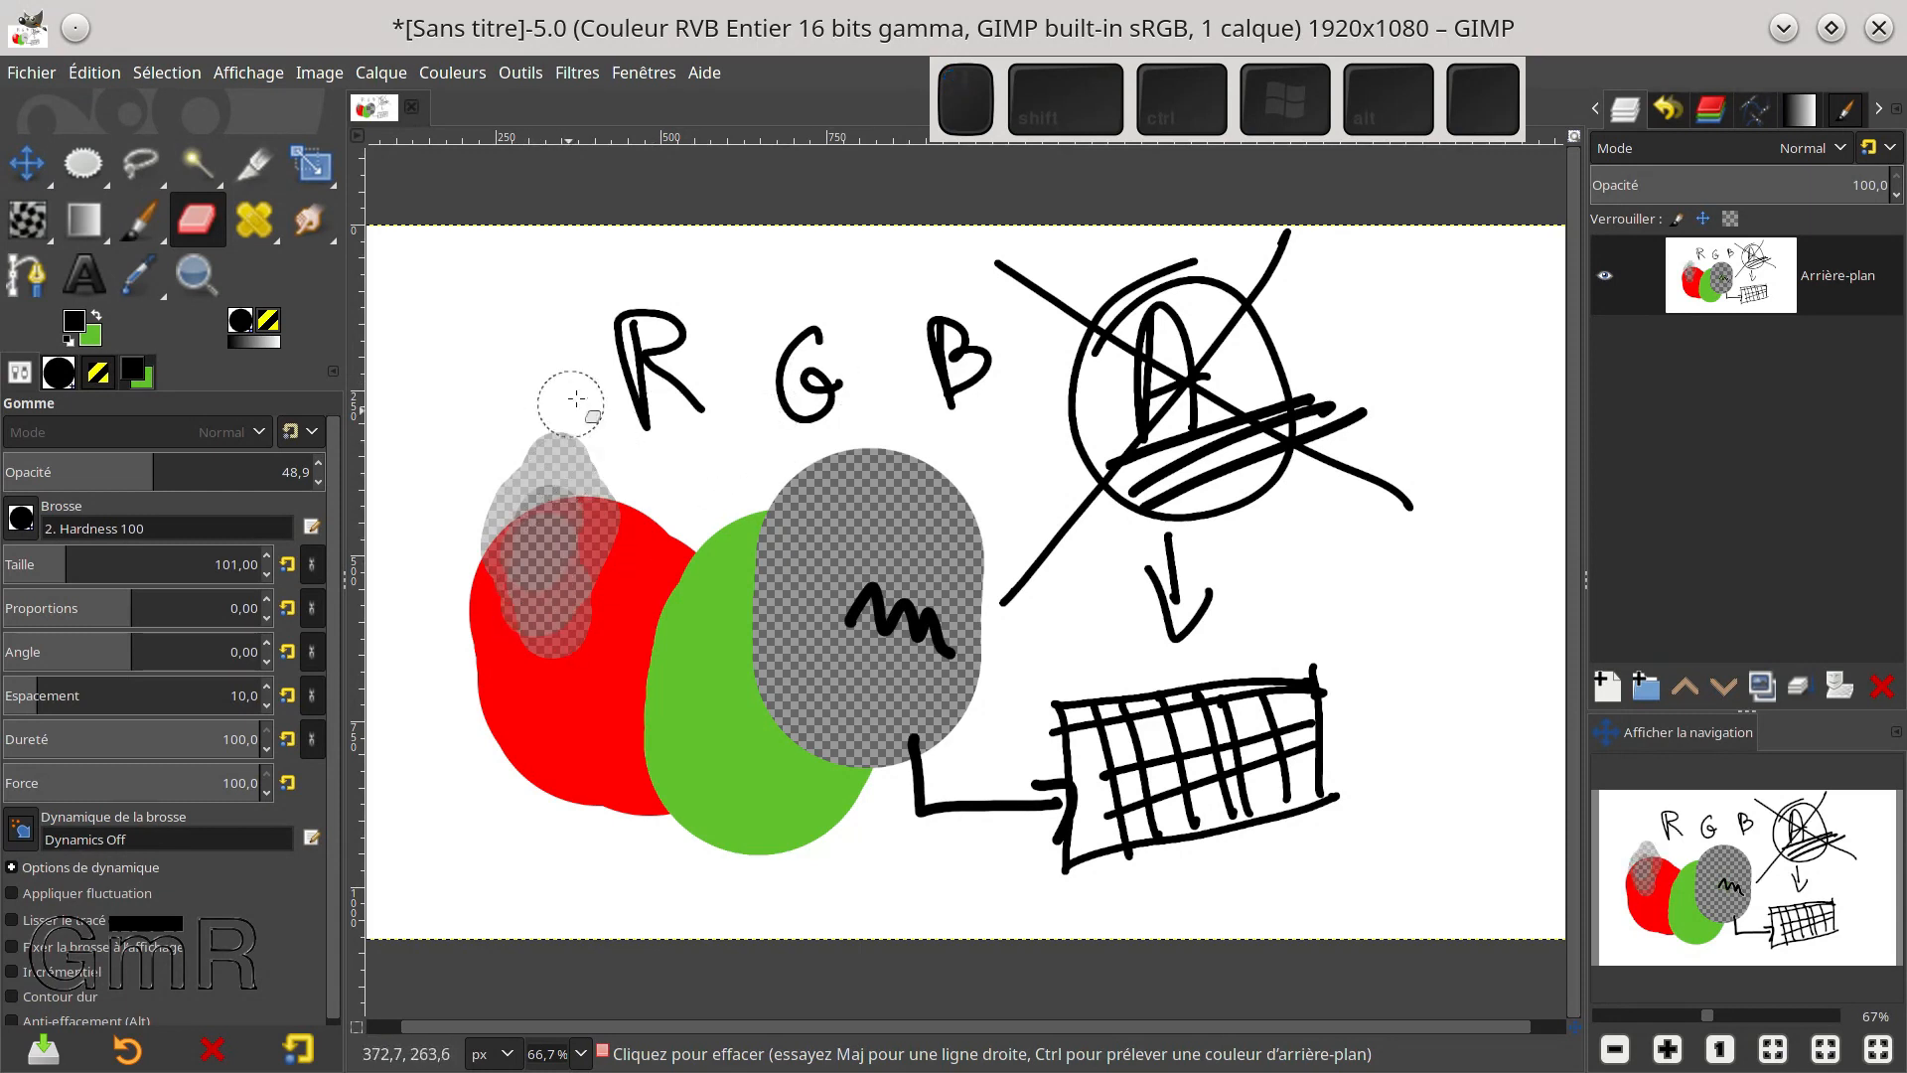
mouse_move(530, 598)
mouse_down()
mouse_move(521, 543)
mouse_move(491, 580)
mouse_move(517, 568)
mouse_move(523, 488)
mouse_move(547, 599)
mouse_move(586, 522)
mouse_move(561, 642)
mouse_move(574, 557)
mouse_move(579, 585)
mouse_move(538, 588)
mouse_move(539, 618)
mouse_move(559, 582)
mouse_move(546, 627)
mouse_up()
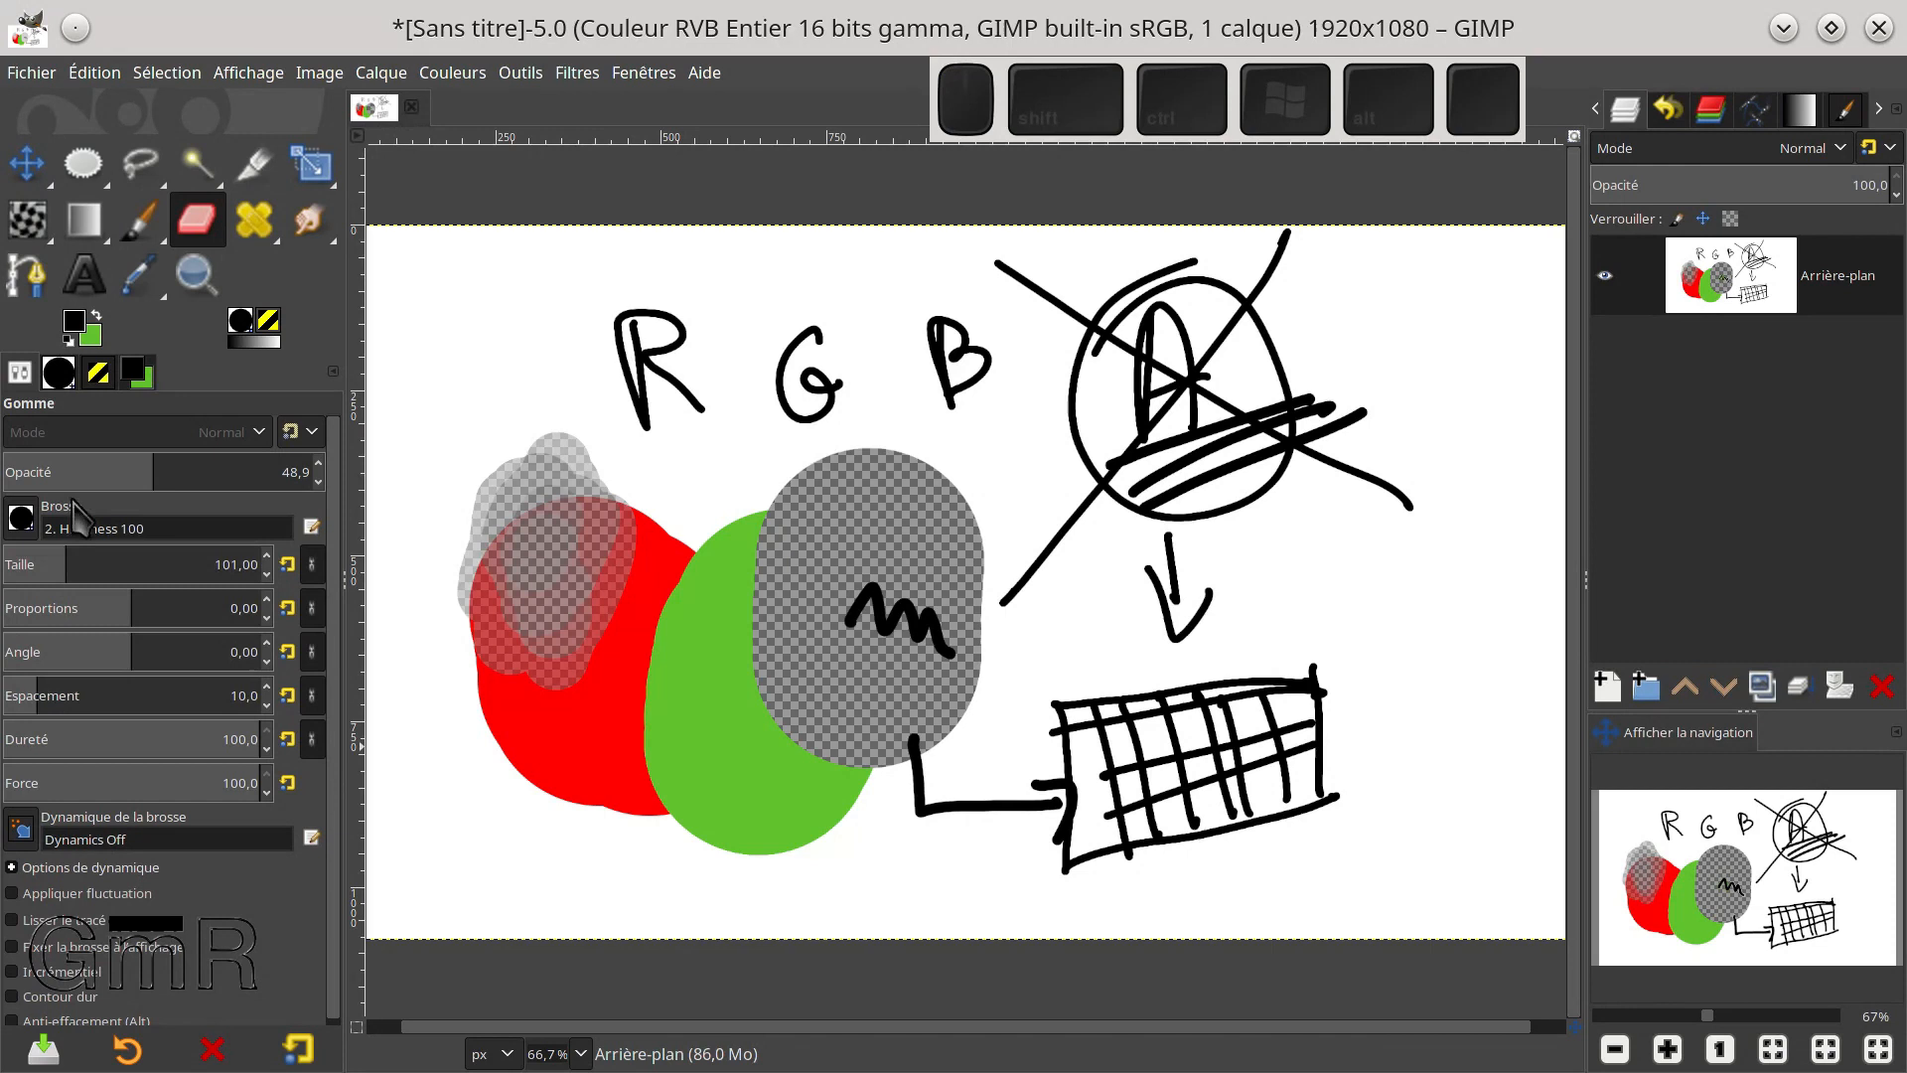
Raise the Eraser opacity to 77.2, erase over the red patch again, and erase a short stroke below it with reduced force
drag(153, 471, 240, 471)
mouse_move(561, 571)
mouse_down()
mouse_move(537, 635)
mouse_move(548, 614)
mouse_up()
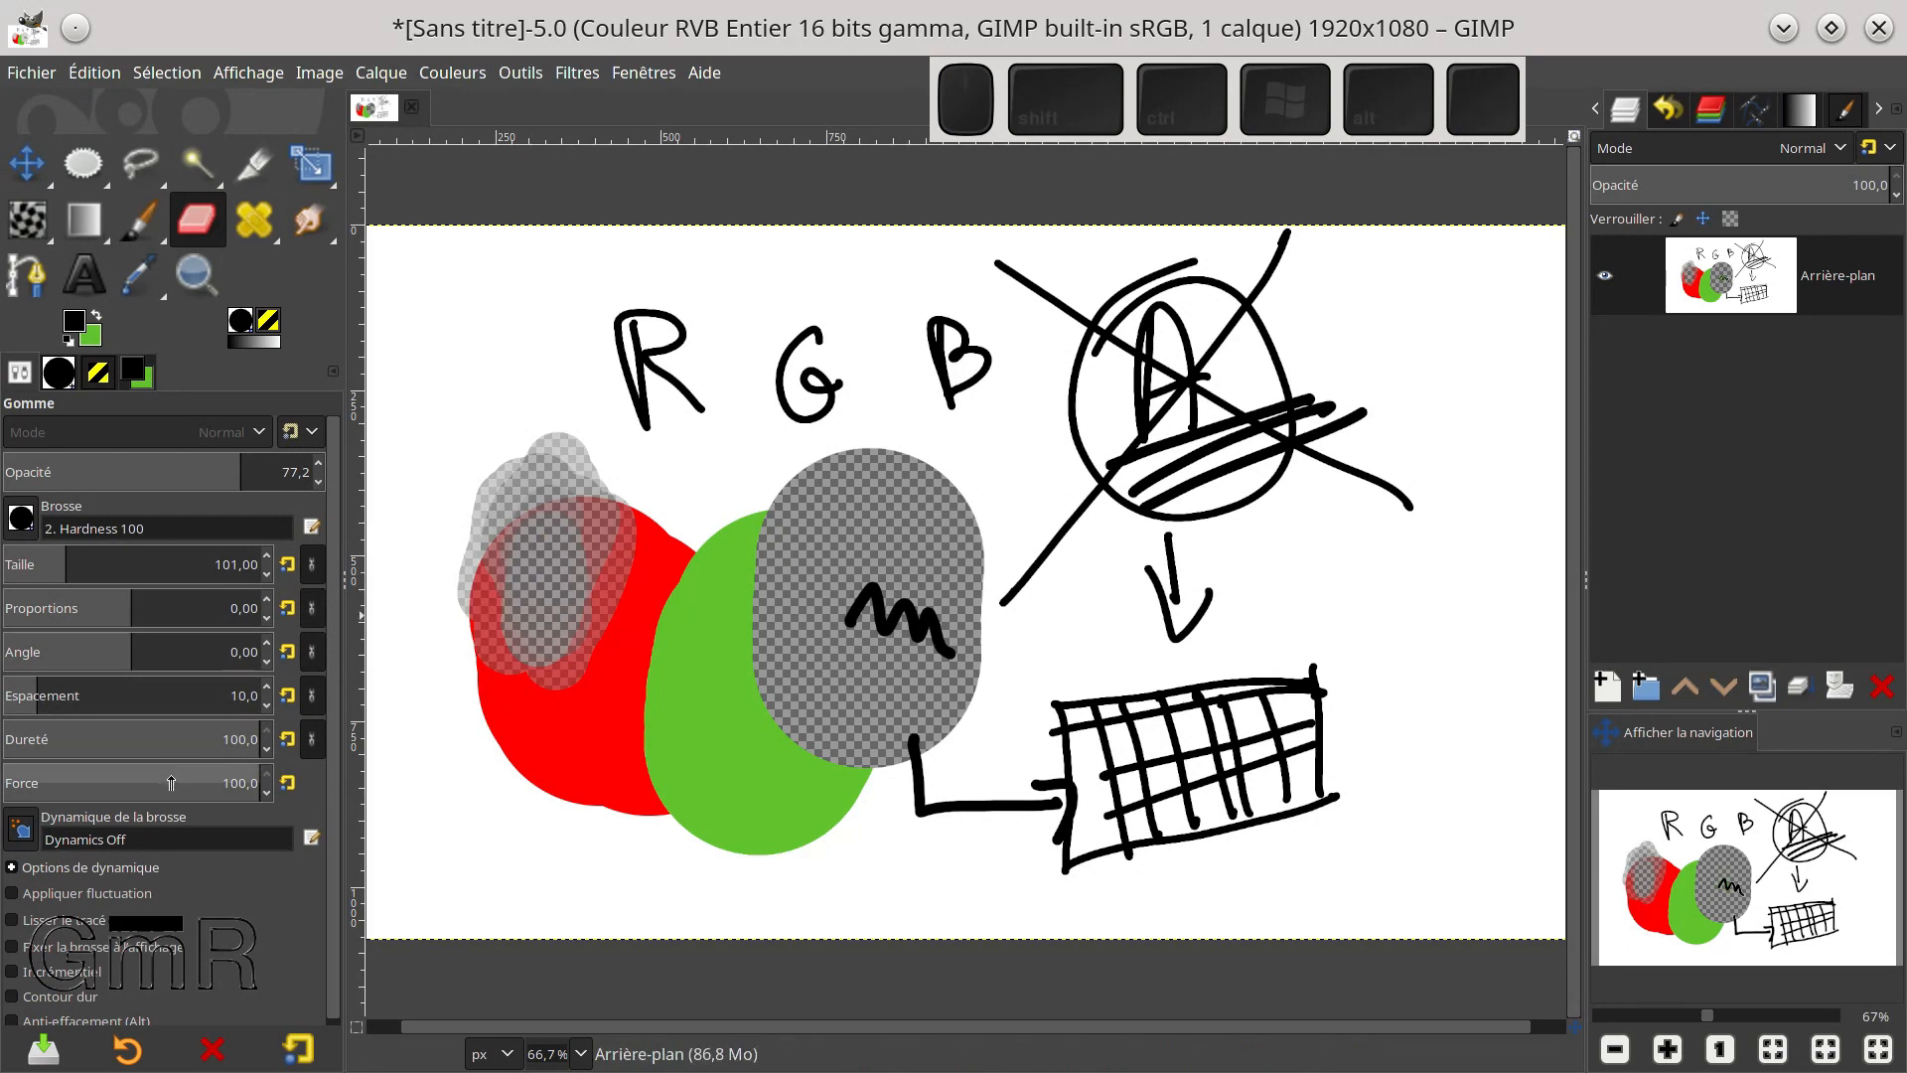
drag(165, 788, 102, 784)
drag(524, 842, 588, 860)
Set the Eraser force to 16 and hardness to 35, and erase soft strokes above the R and around the coloured patches
drag(103, 785, 43, 789)
drag(113, 738, 93, 739)
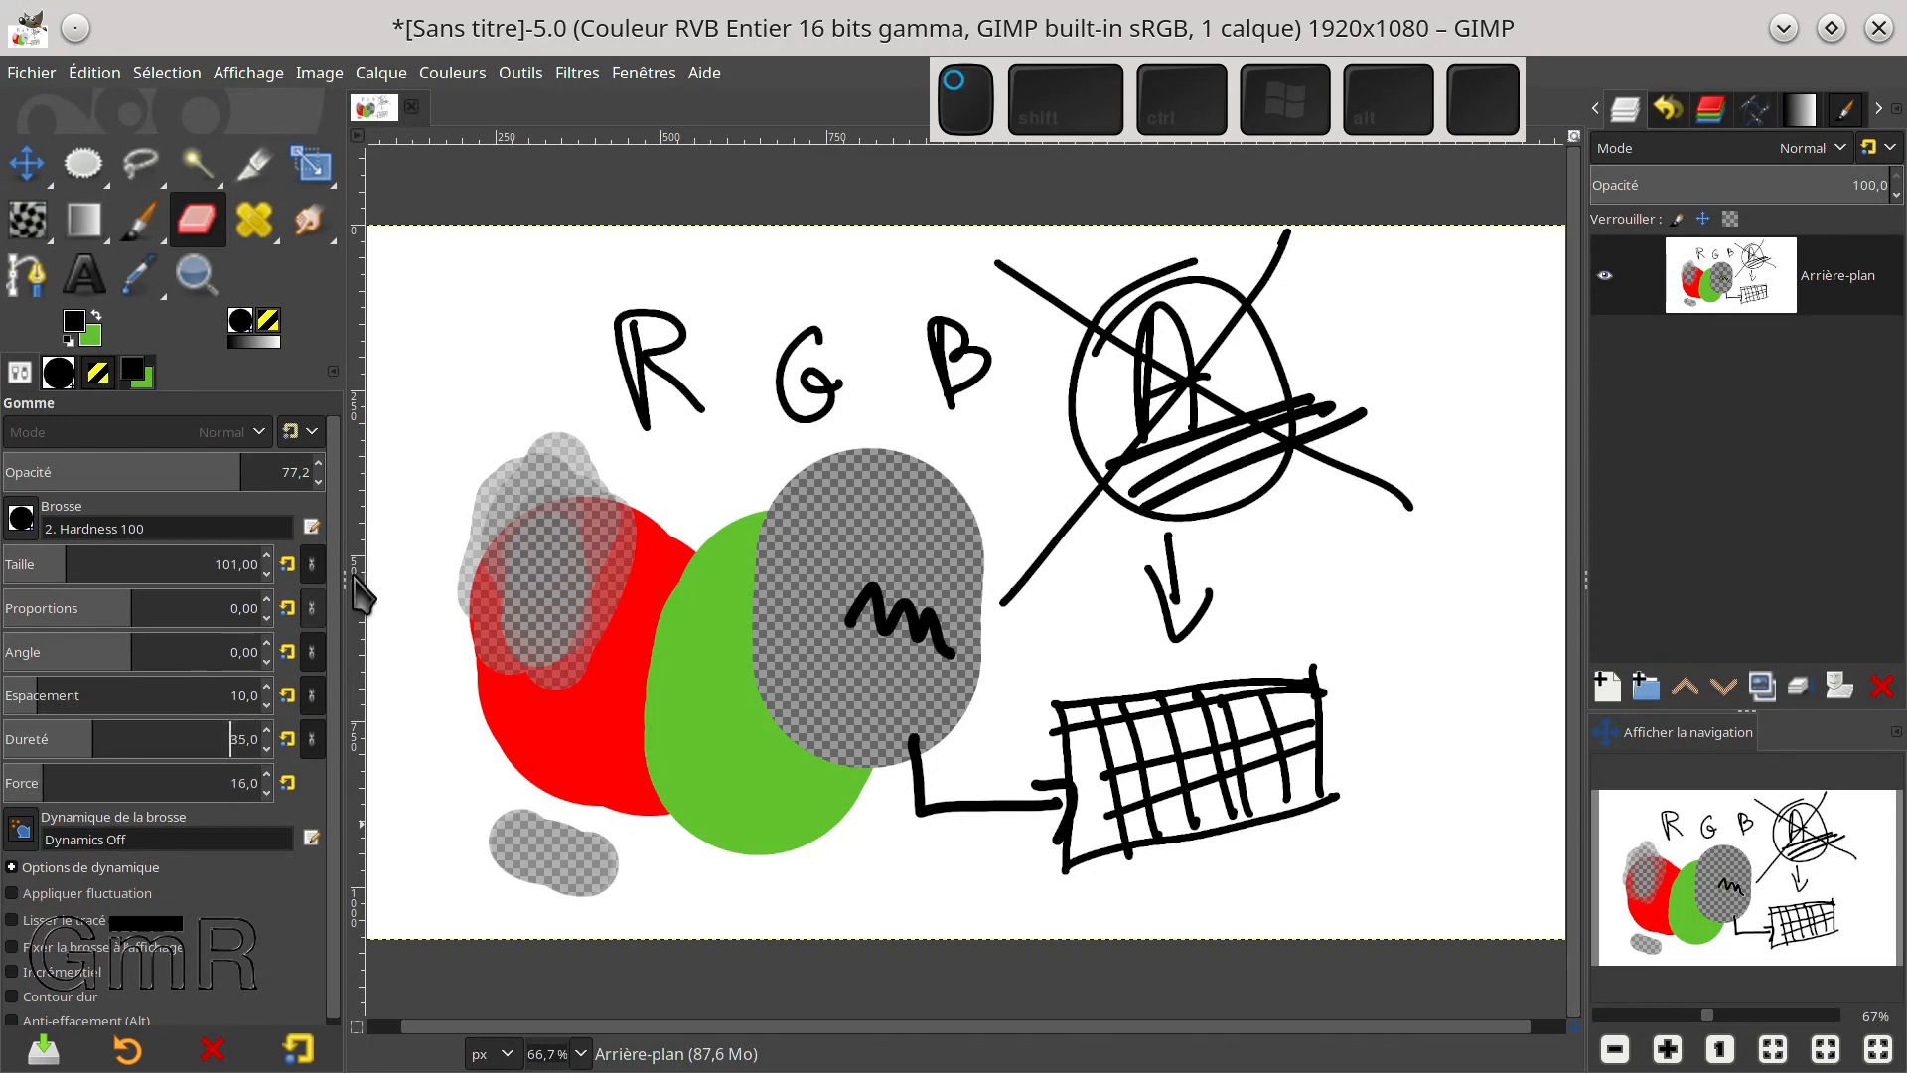
mouse_move(520, 330)
mouse_down()
mouse_move(665, 298)
mouse_move(747, 310)
mouse_up()
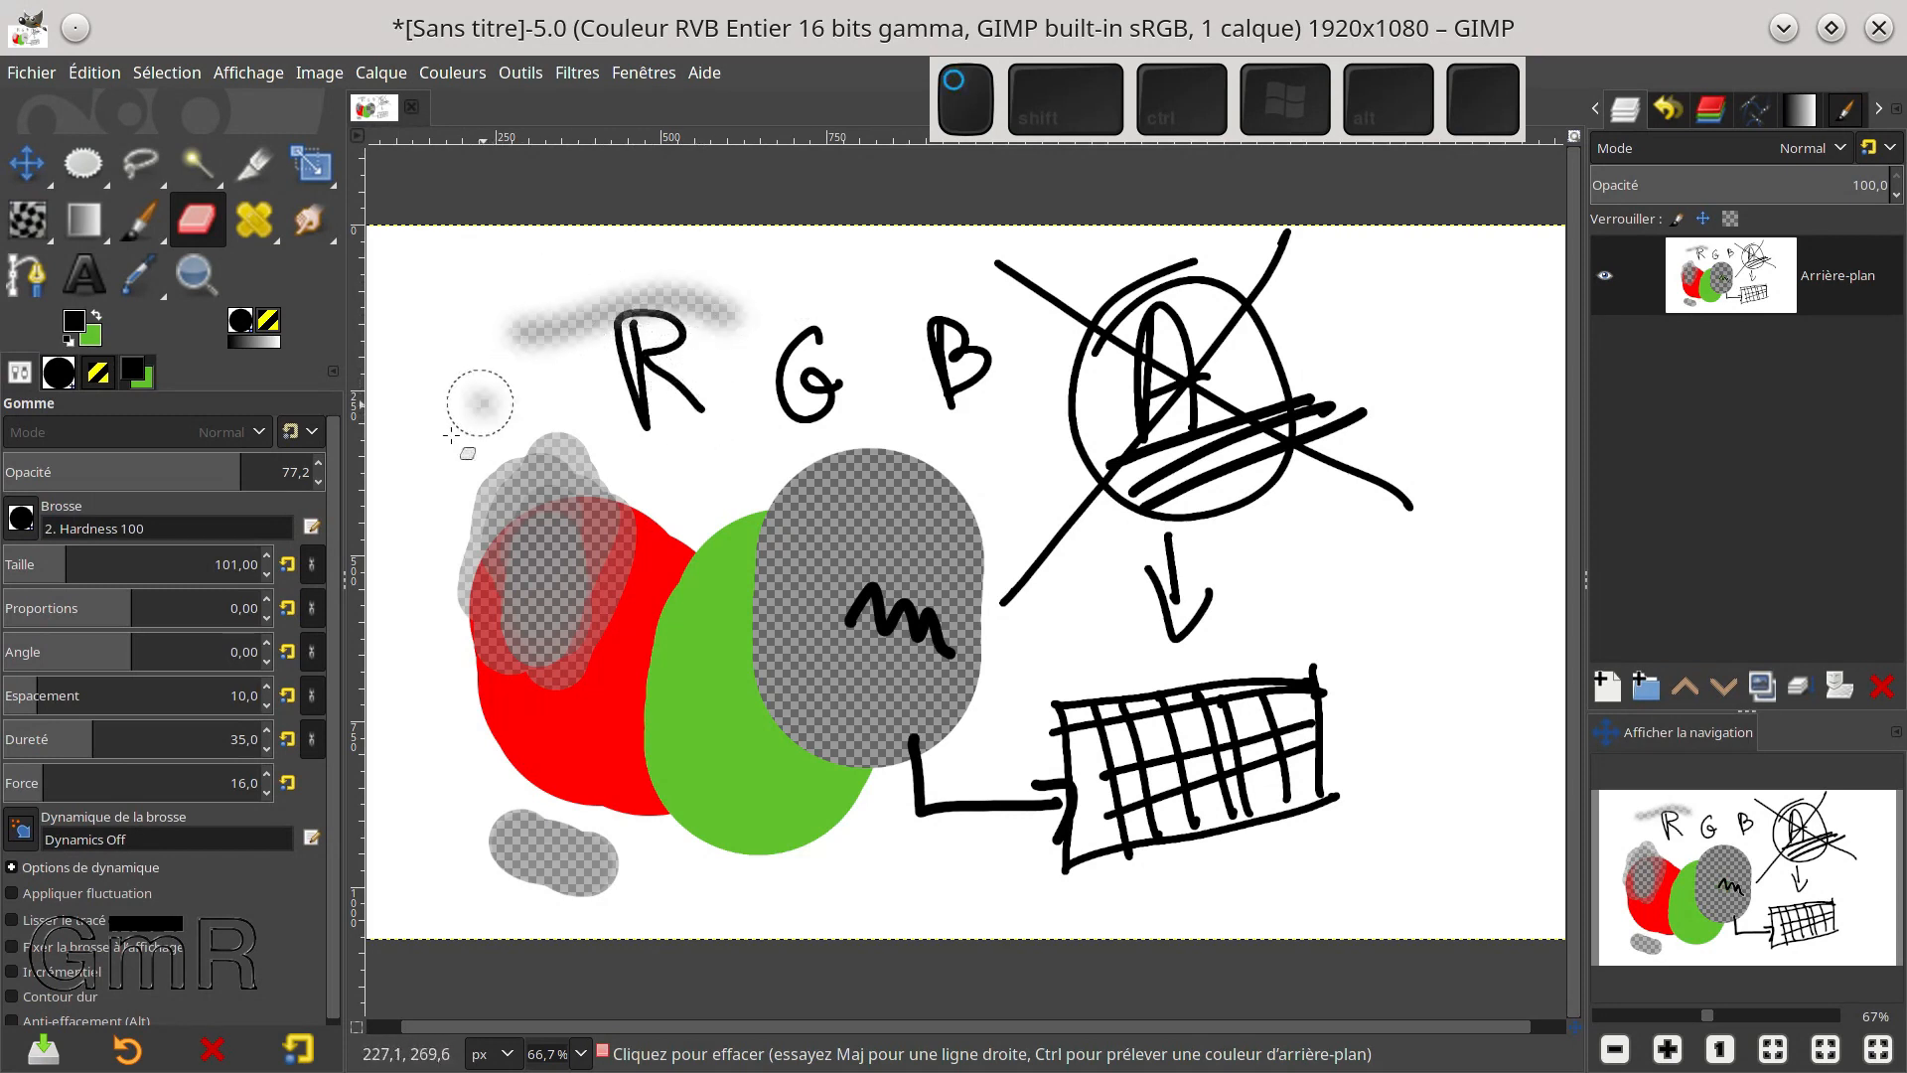
drag(492, 397, 425, 483)
mouse_move(701, 523)
mouse_down()
mouse_move(757, 492)
mouse_move(730, 532)
mouse_move(720, 501)
mouse_move(773, 508)
mouse_up()
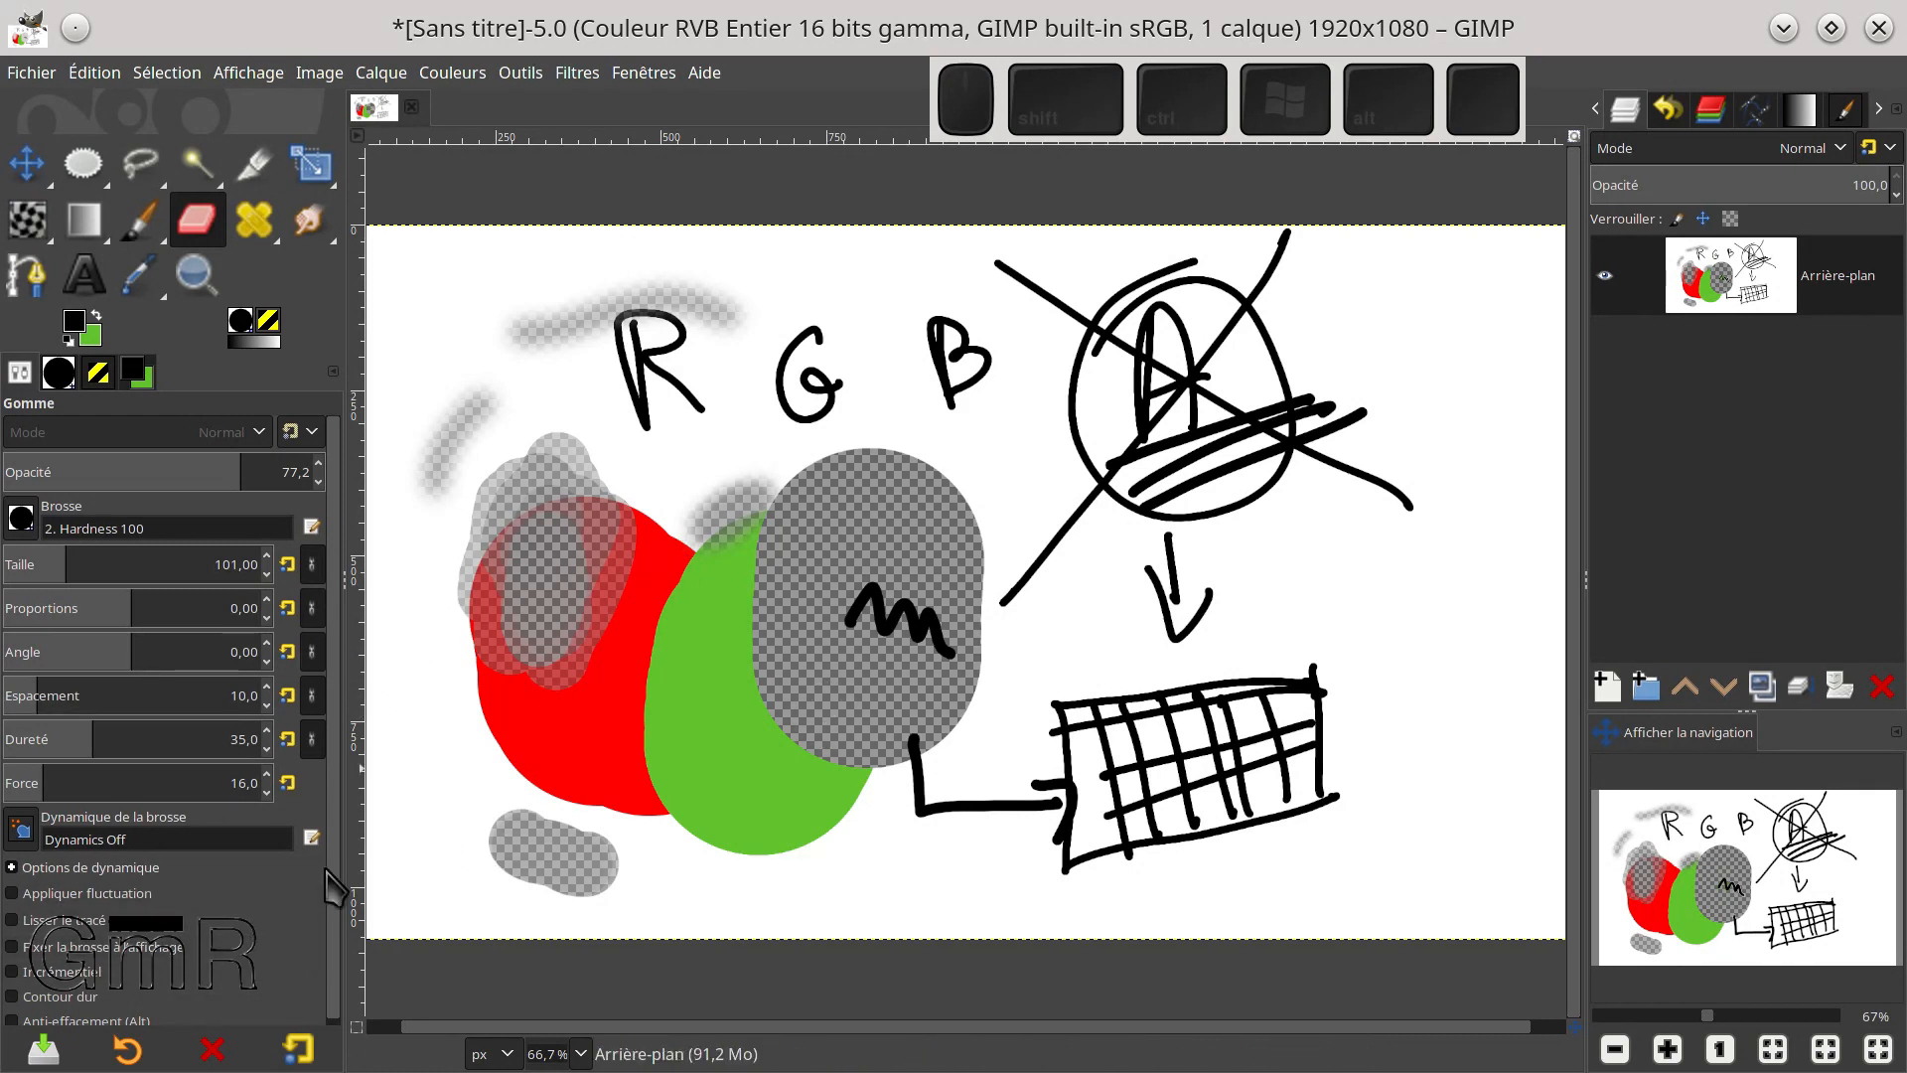
Enable the Eraser's anti-erase option (Anti-effacement)
scroll(341, 874, down, 1)
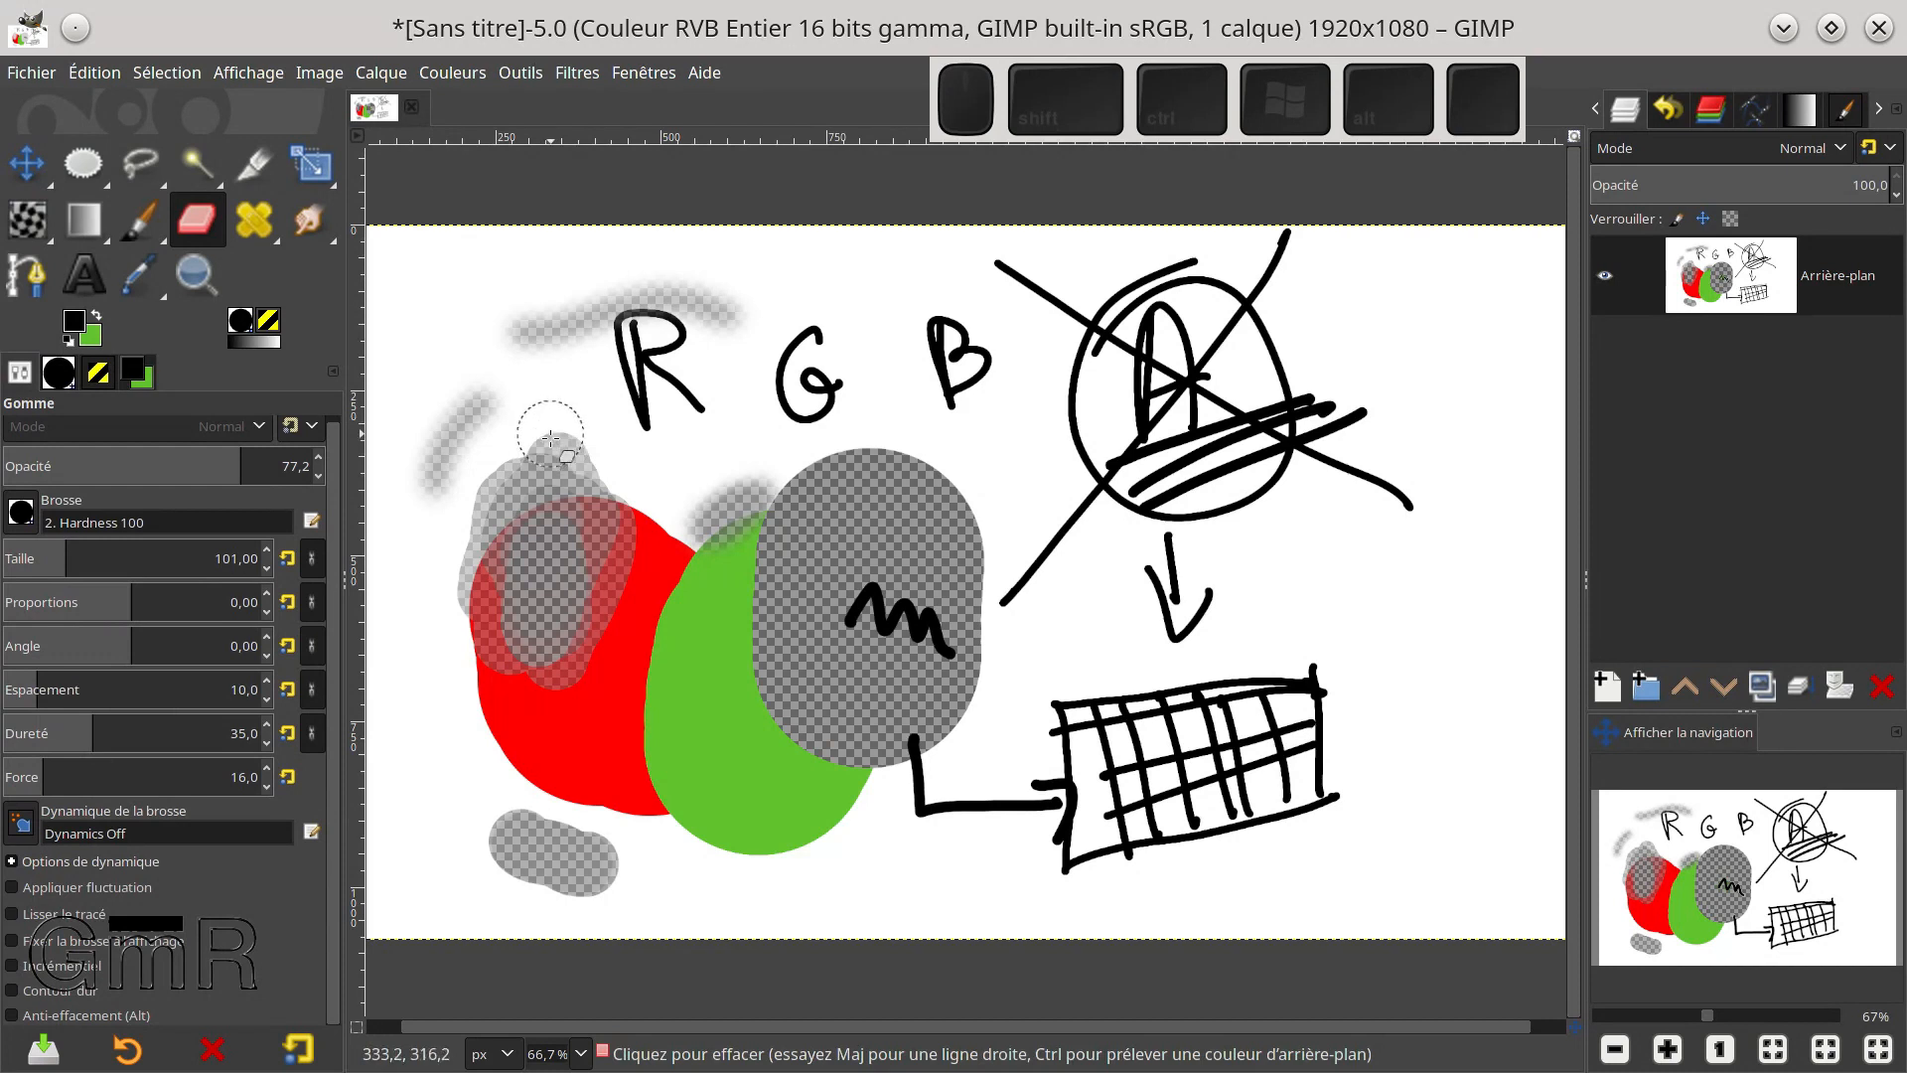
click(11, 1015)
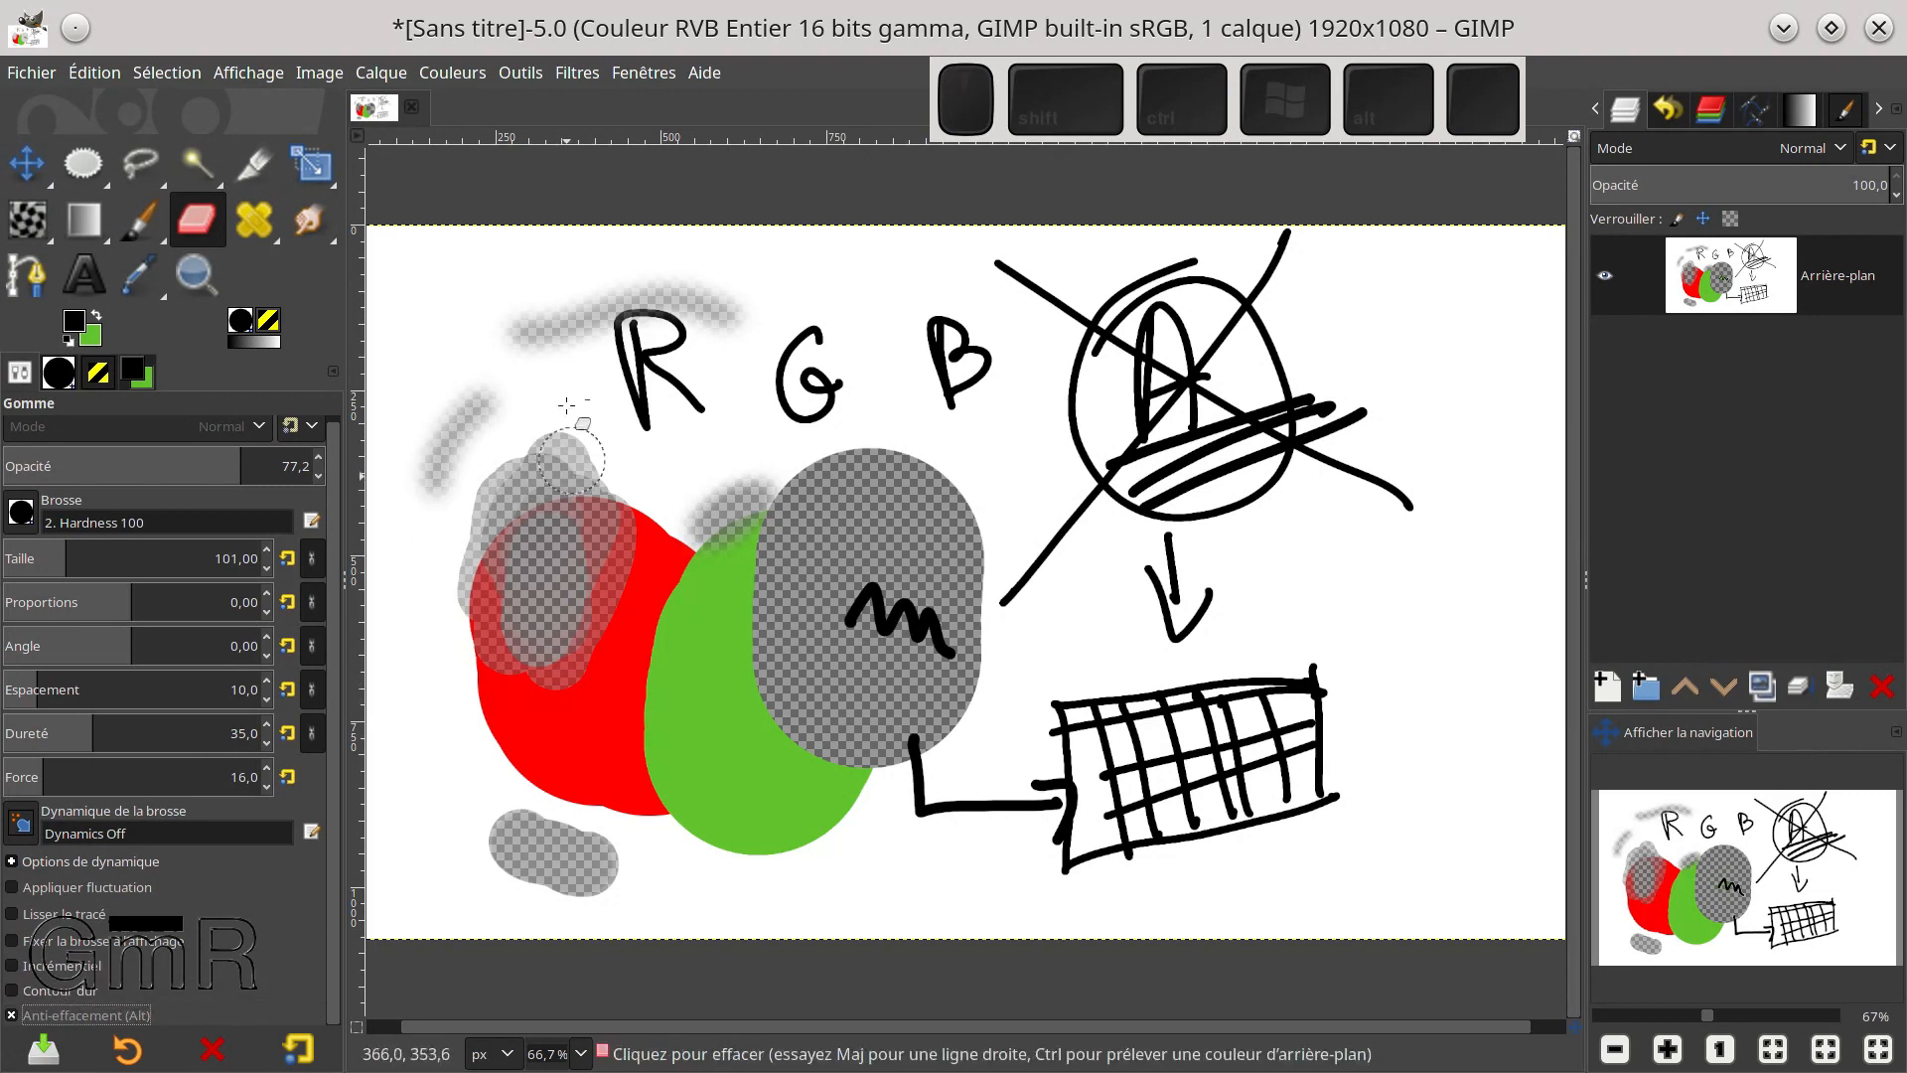
Partially restore the erased areas above the R and on the red patch with anti-erase strokes, and disable anti-erase
mouse_move(491, 325)
mouse_down()
mouse_move(562, 297)
mouse_move(549, 290)
mouse_move(512, 339)
mouse_move(604, 314)
mouse_move(671, 260)
mouse_move(669, 322)
mouse_move(733, 319)
mouse_move(709, 301)
mouse_move(724, 314)
mouse_move(573, 309)
mouse_up()
mouse_move(585, 561)
mouse_down()
mouse_move(553, 623)
mouse_move(599, 622)
mouse_move(575, 655)
mouse_move(525, 633)
mouse_move(499, 655)
mouse_move(541, 655)
mouse_move(615, 594)
mouse_move(543, 639)
mouse_move(586, 608)
mouse_up()
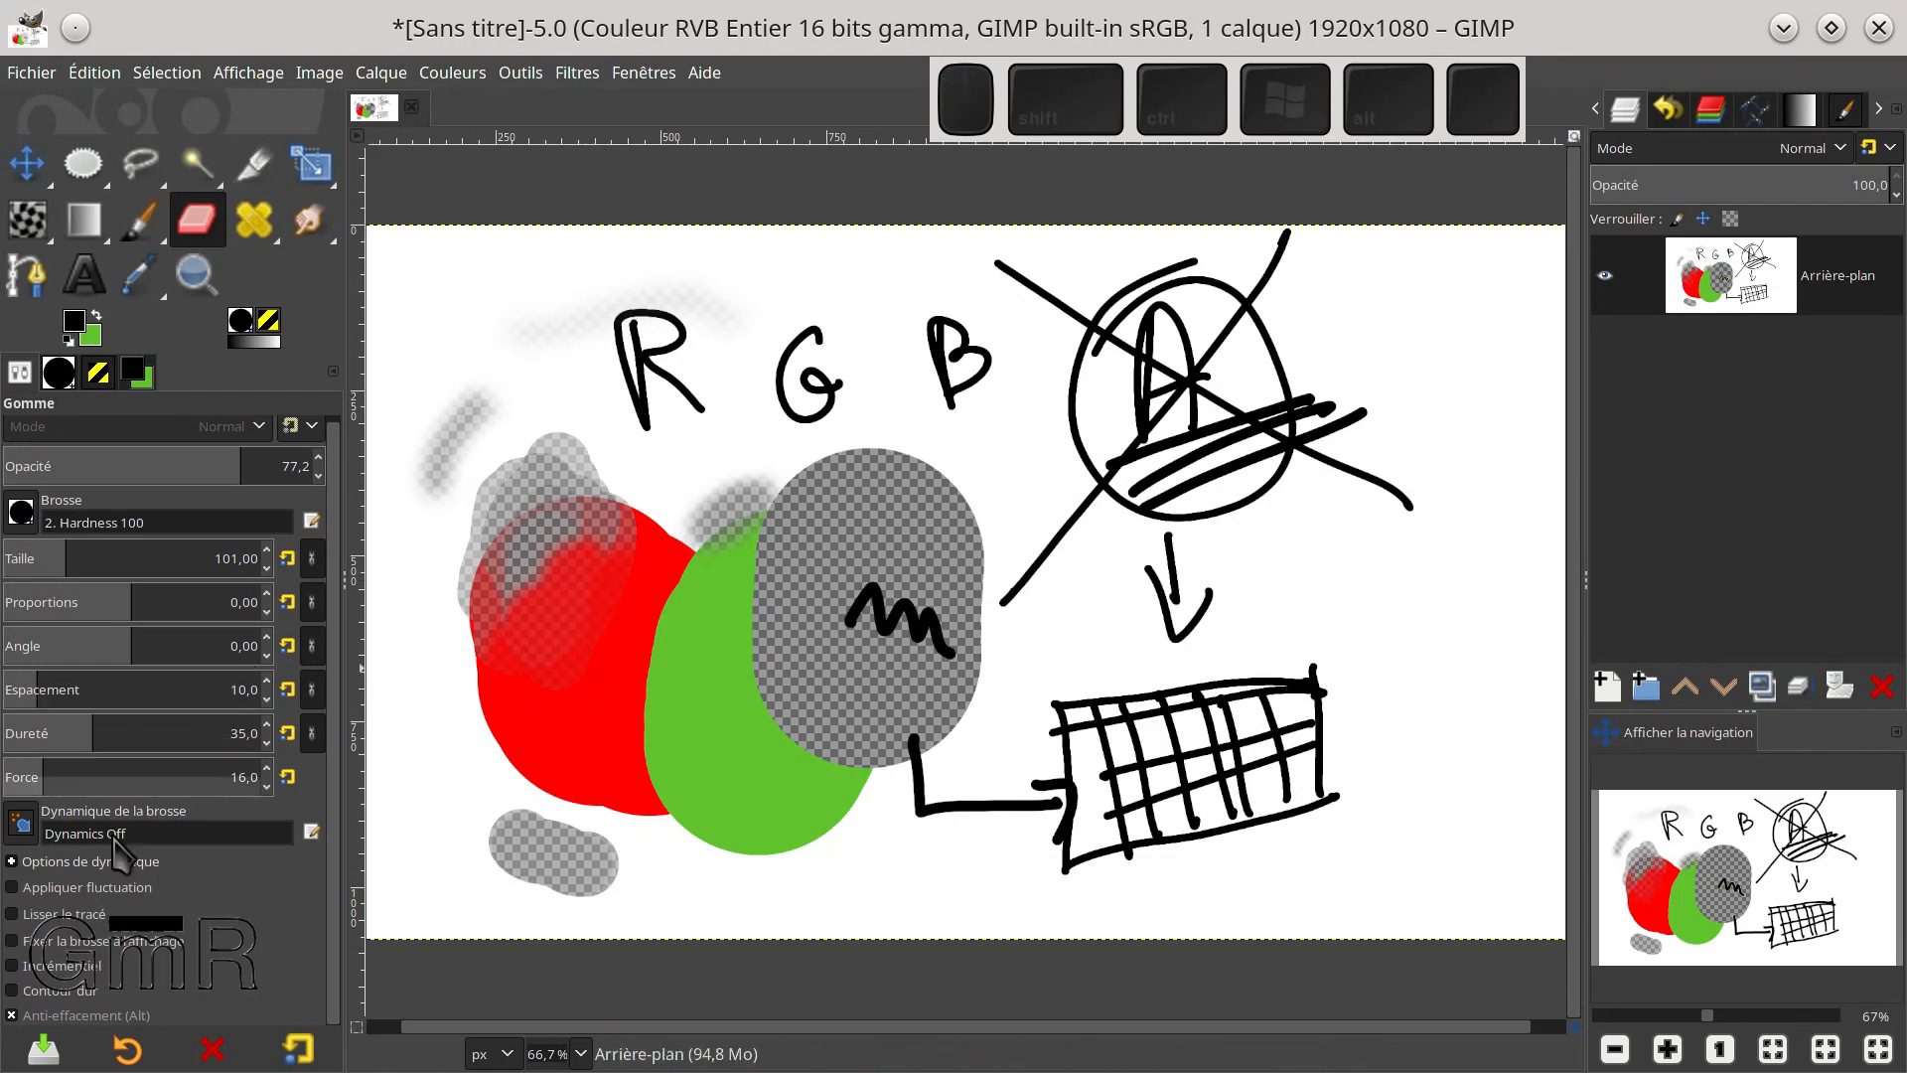
click(22, 1017)
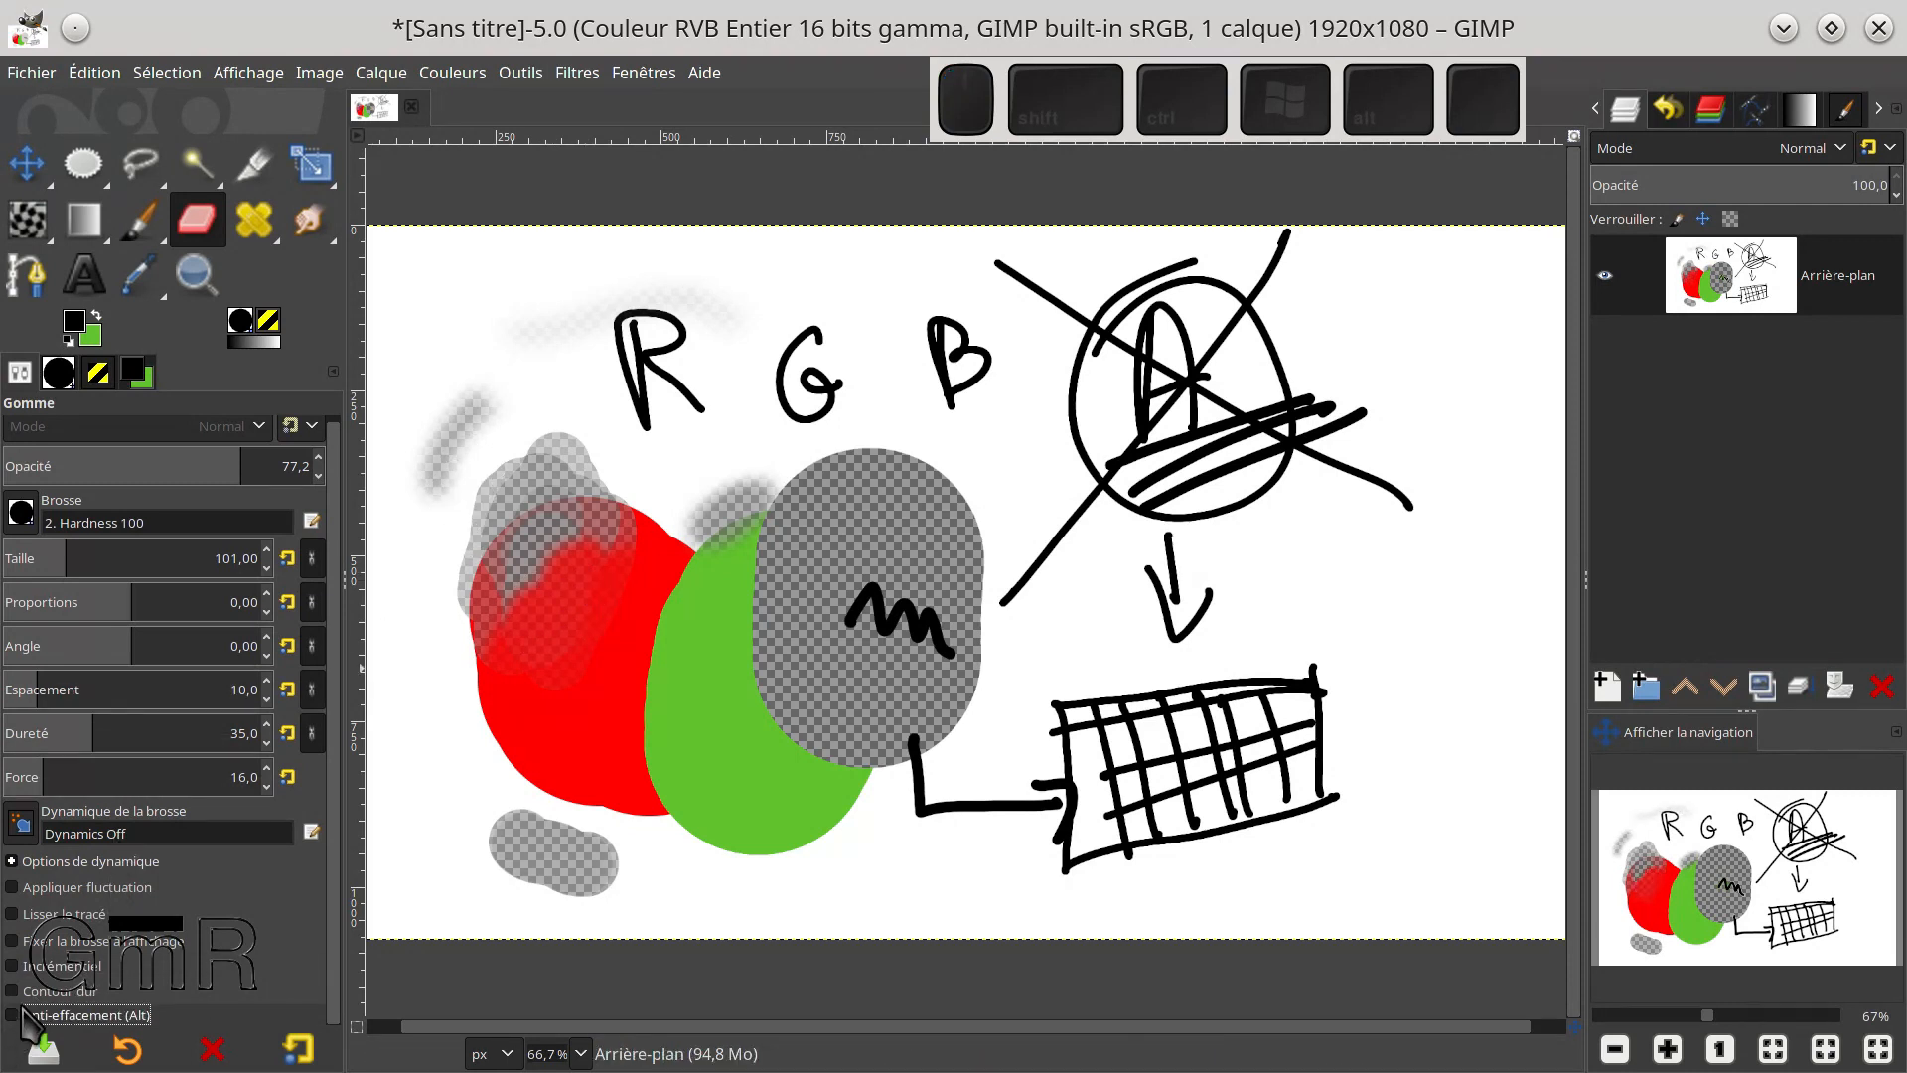
Set the Eraser size to 13 for detailed work on the letter B
key(t)
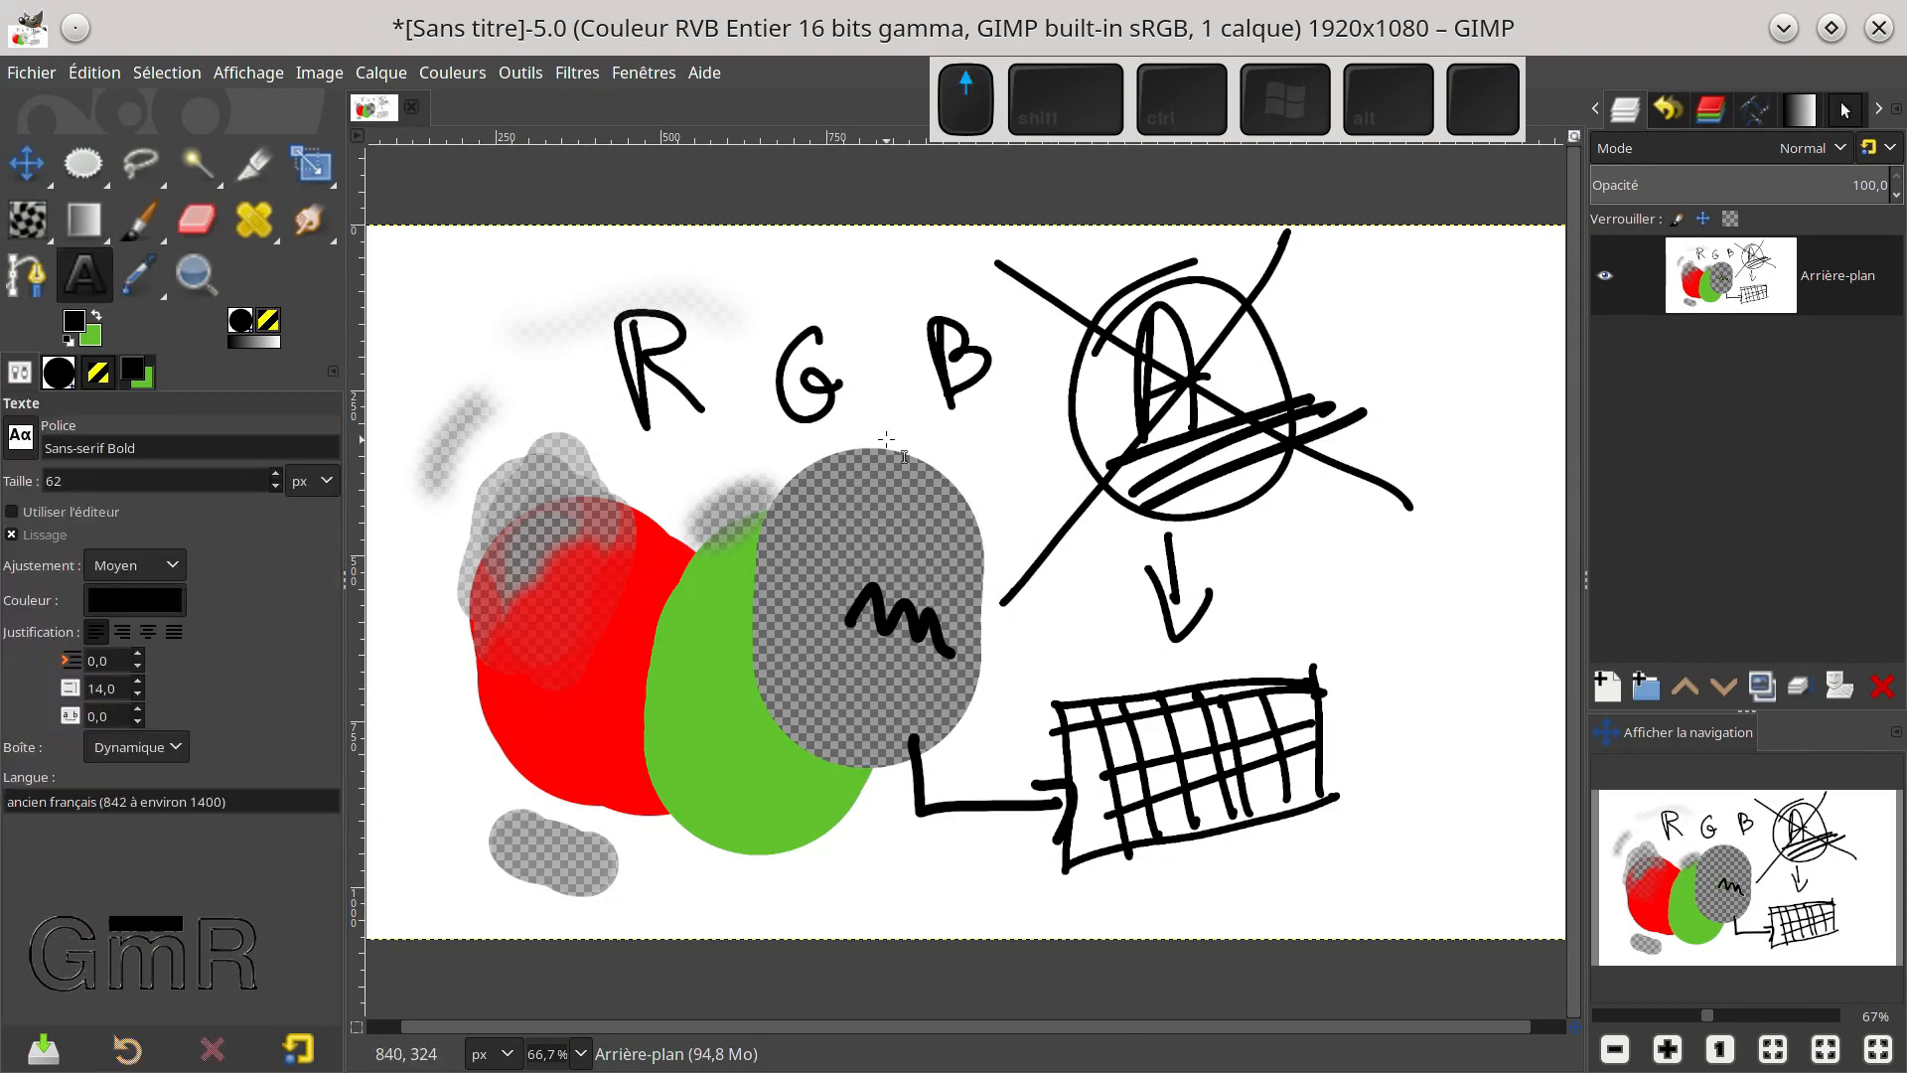
ctrl+scroll(906, 429, up, 4)
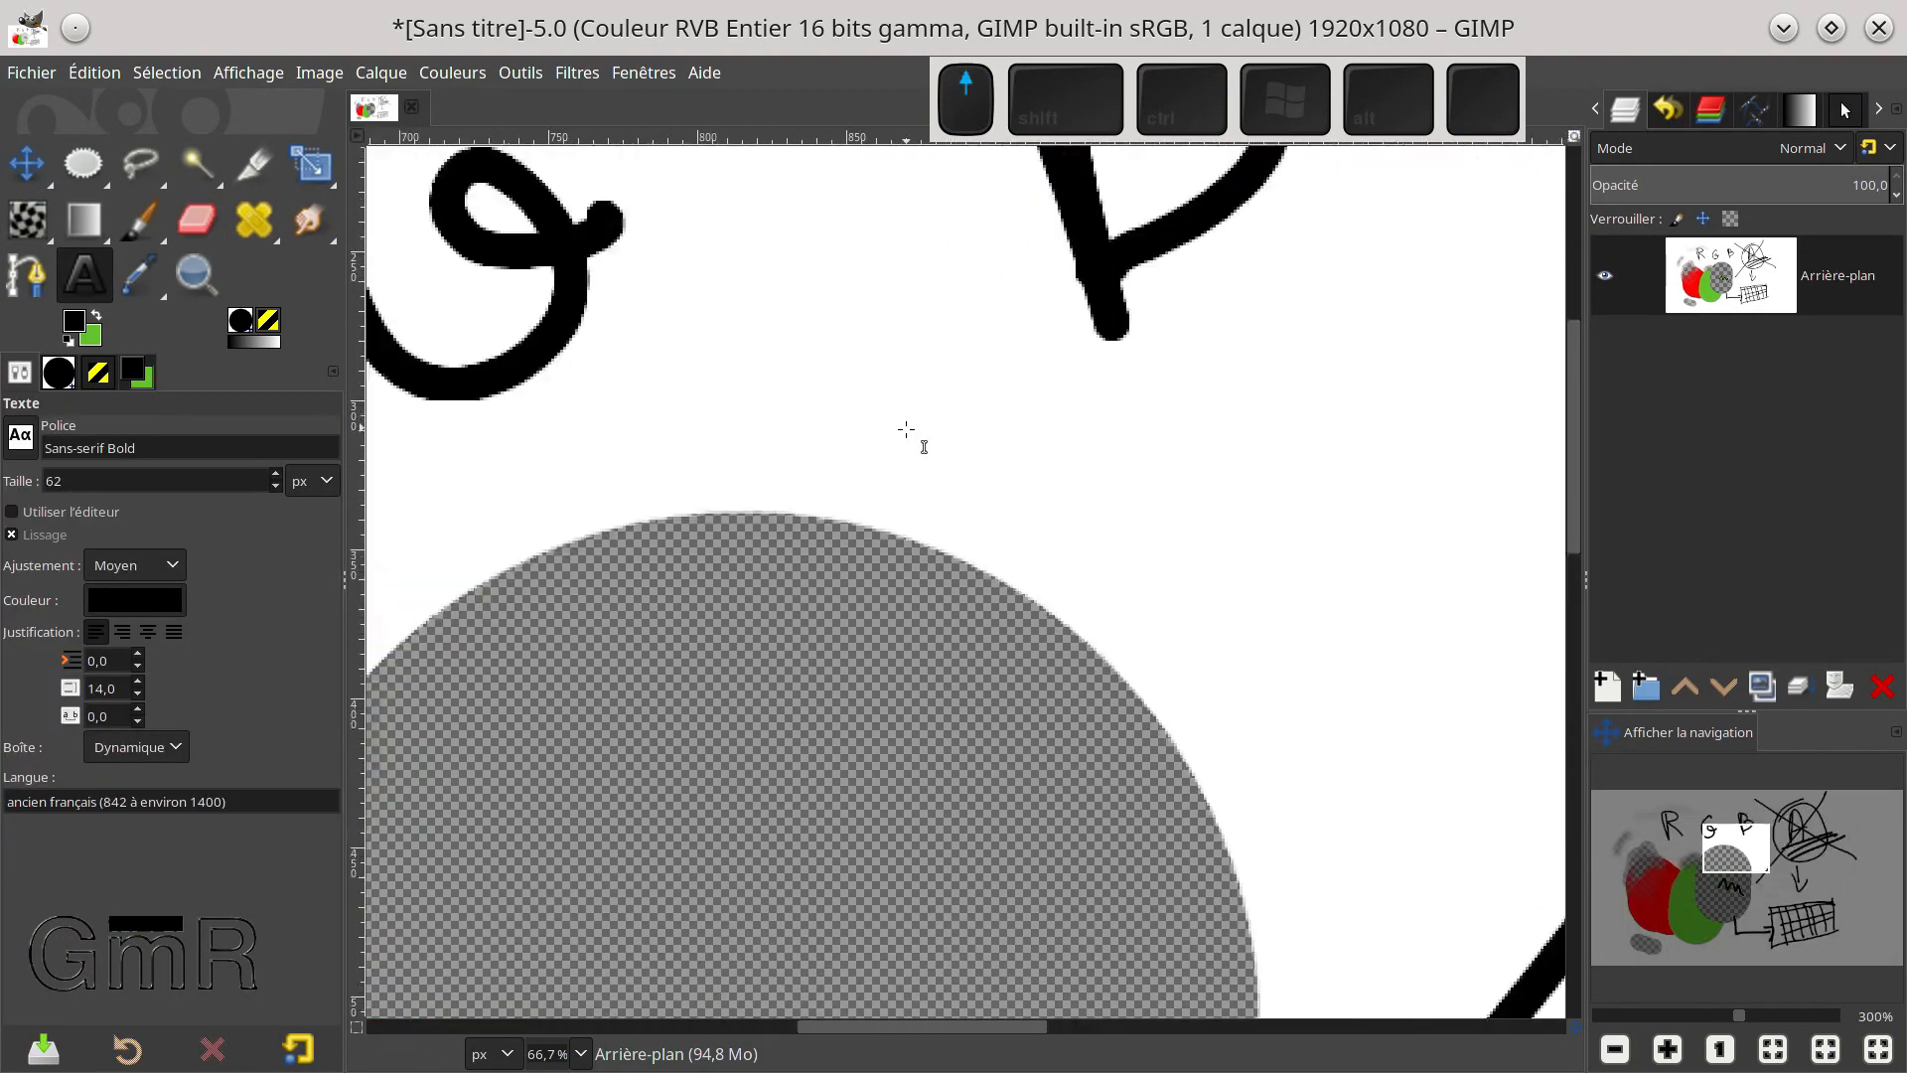
key(shift+e)
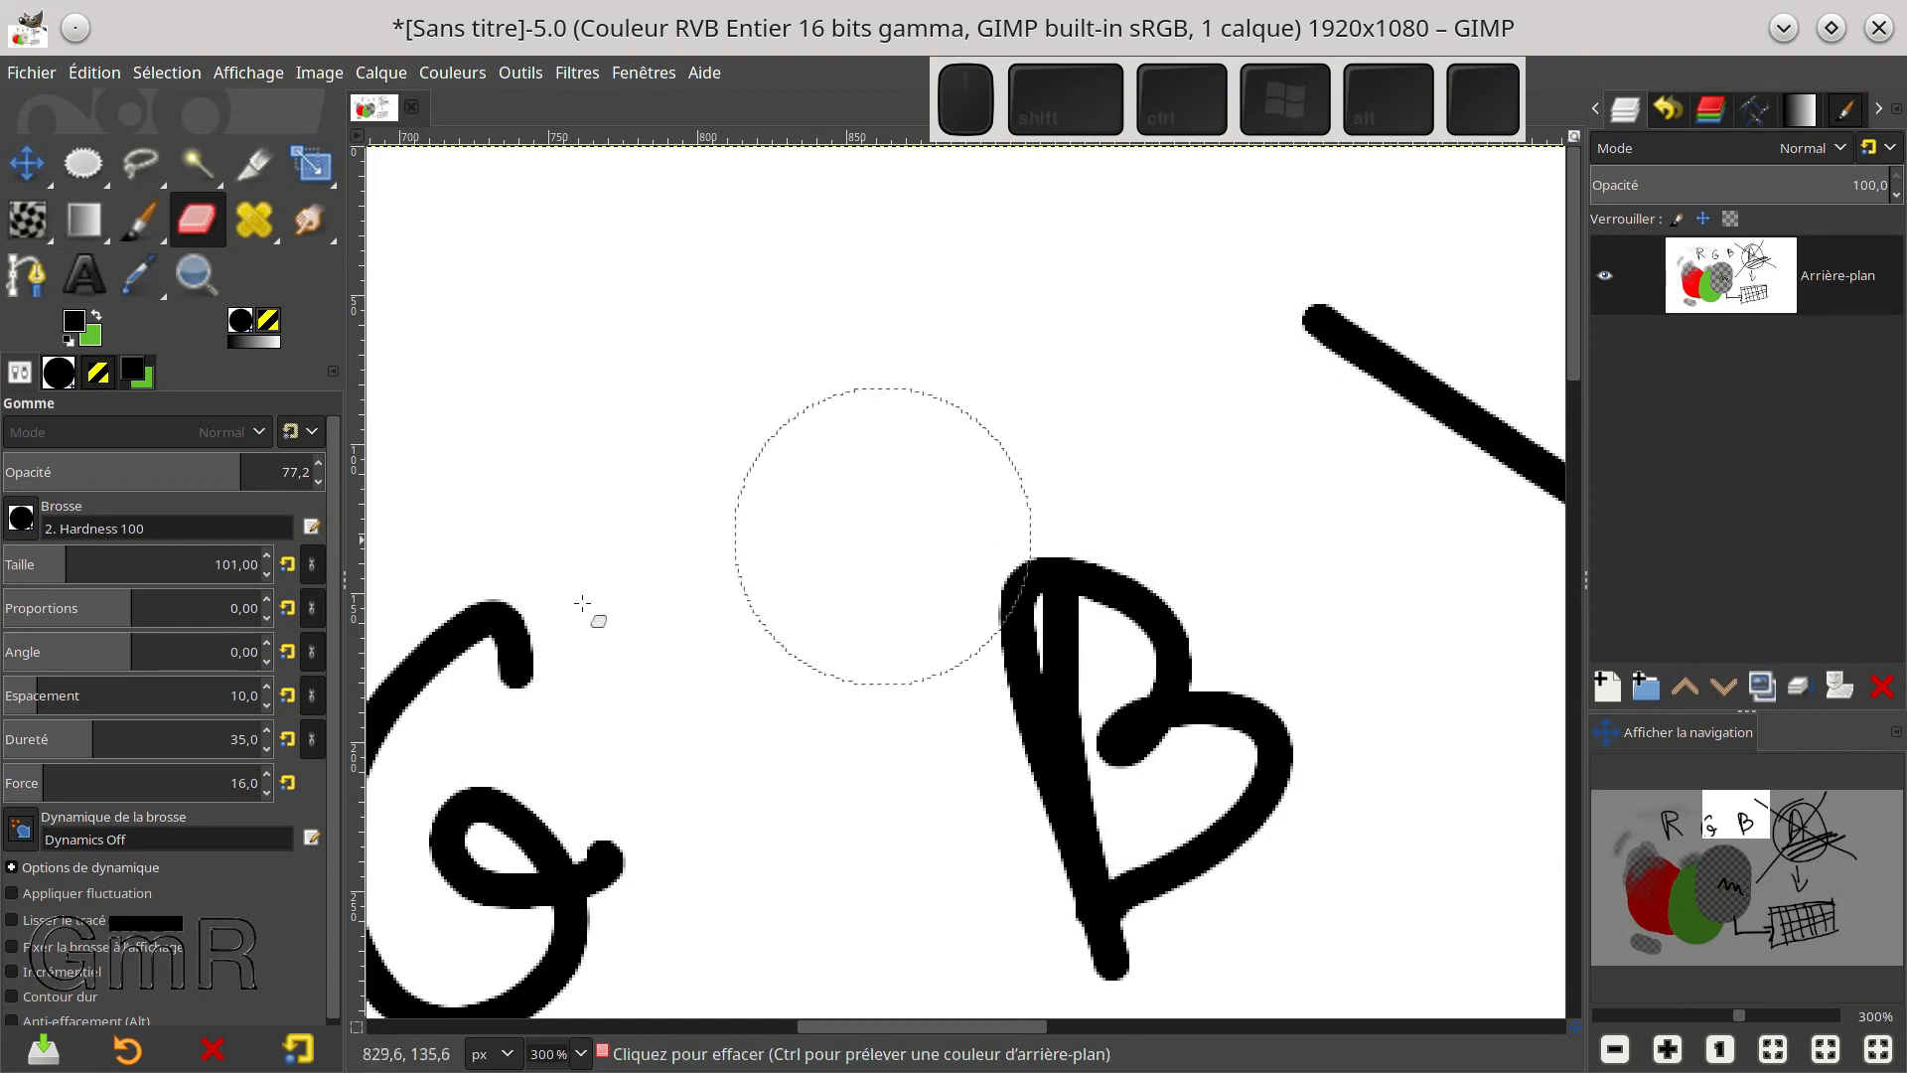
drag(42, 559, 31, 559)
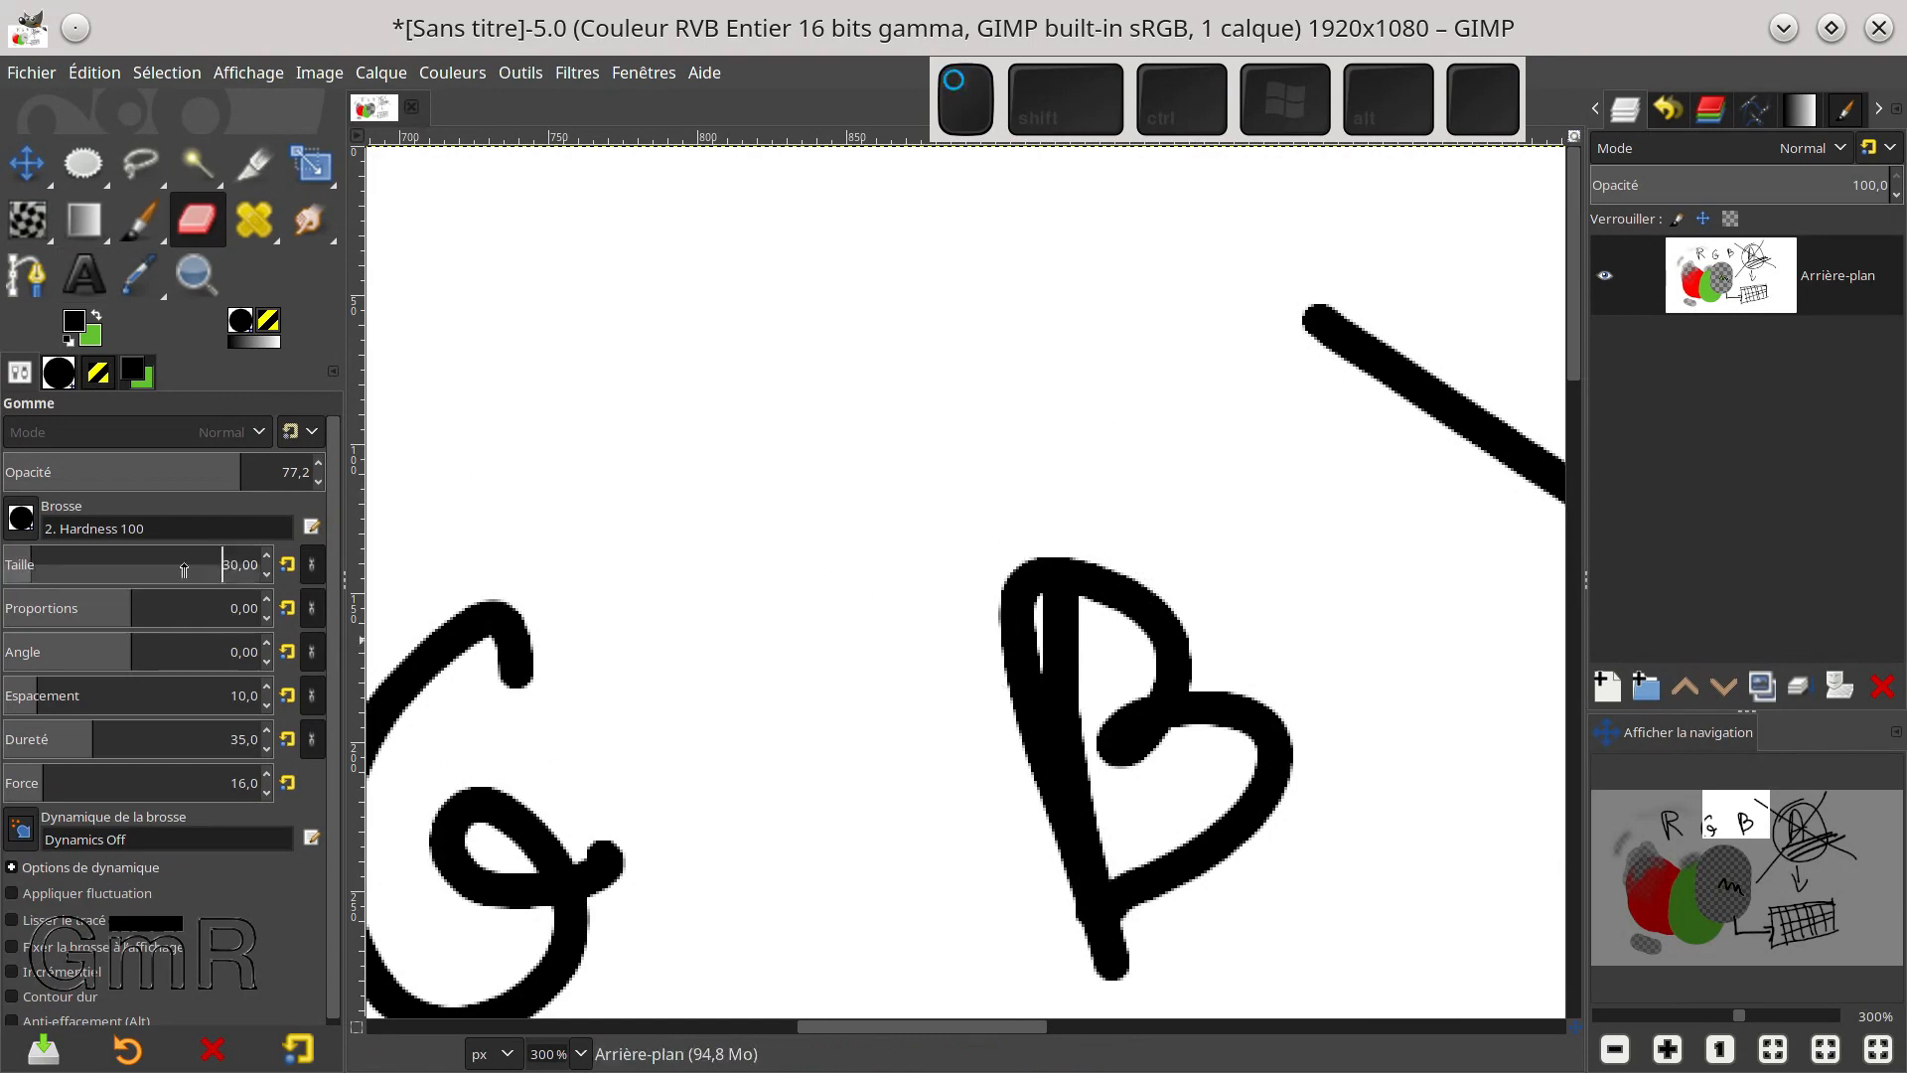
click(18, 559)
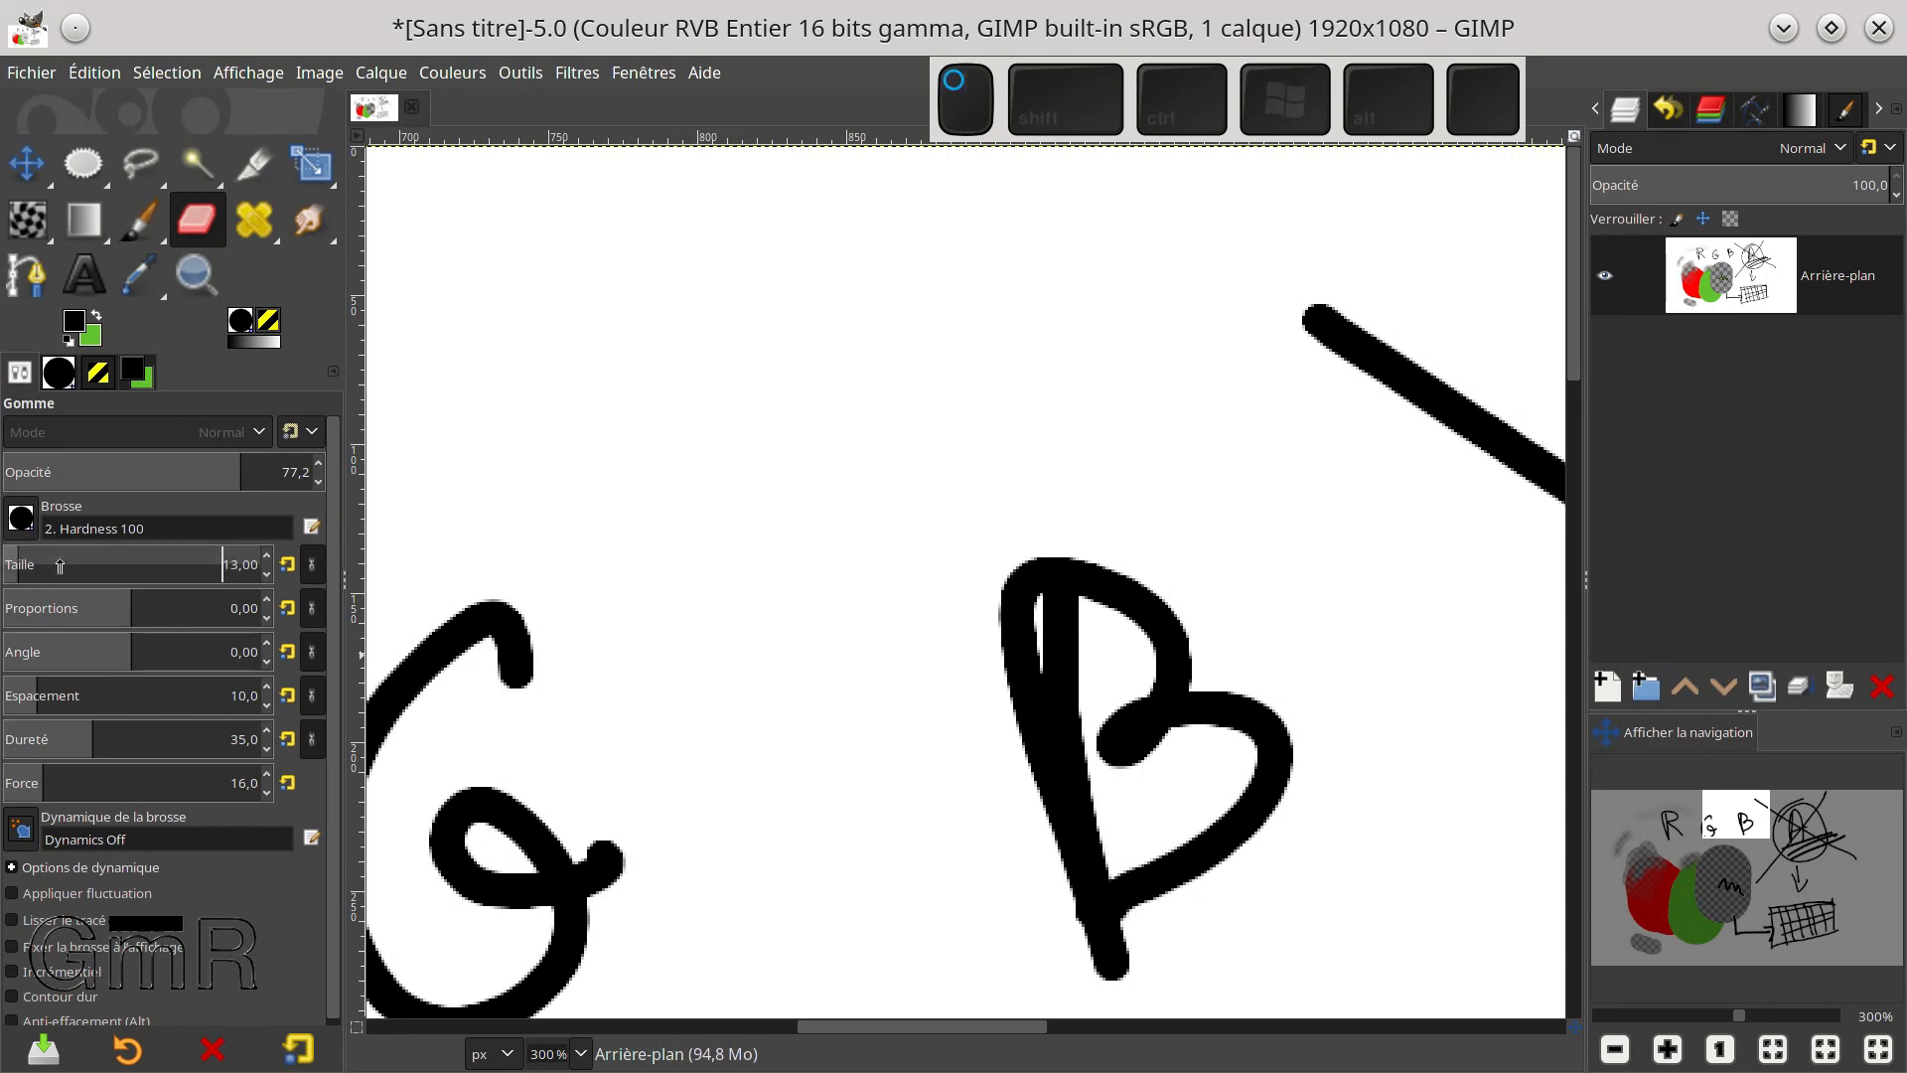
Erase the thick inner stroke along the letter B's stem to transparency
click(1061, 611)
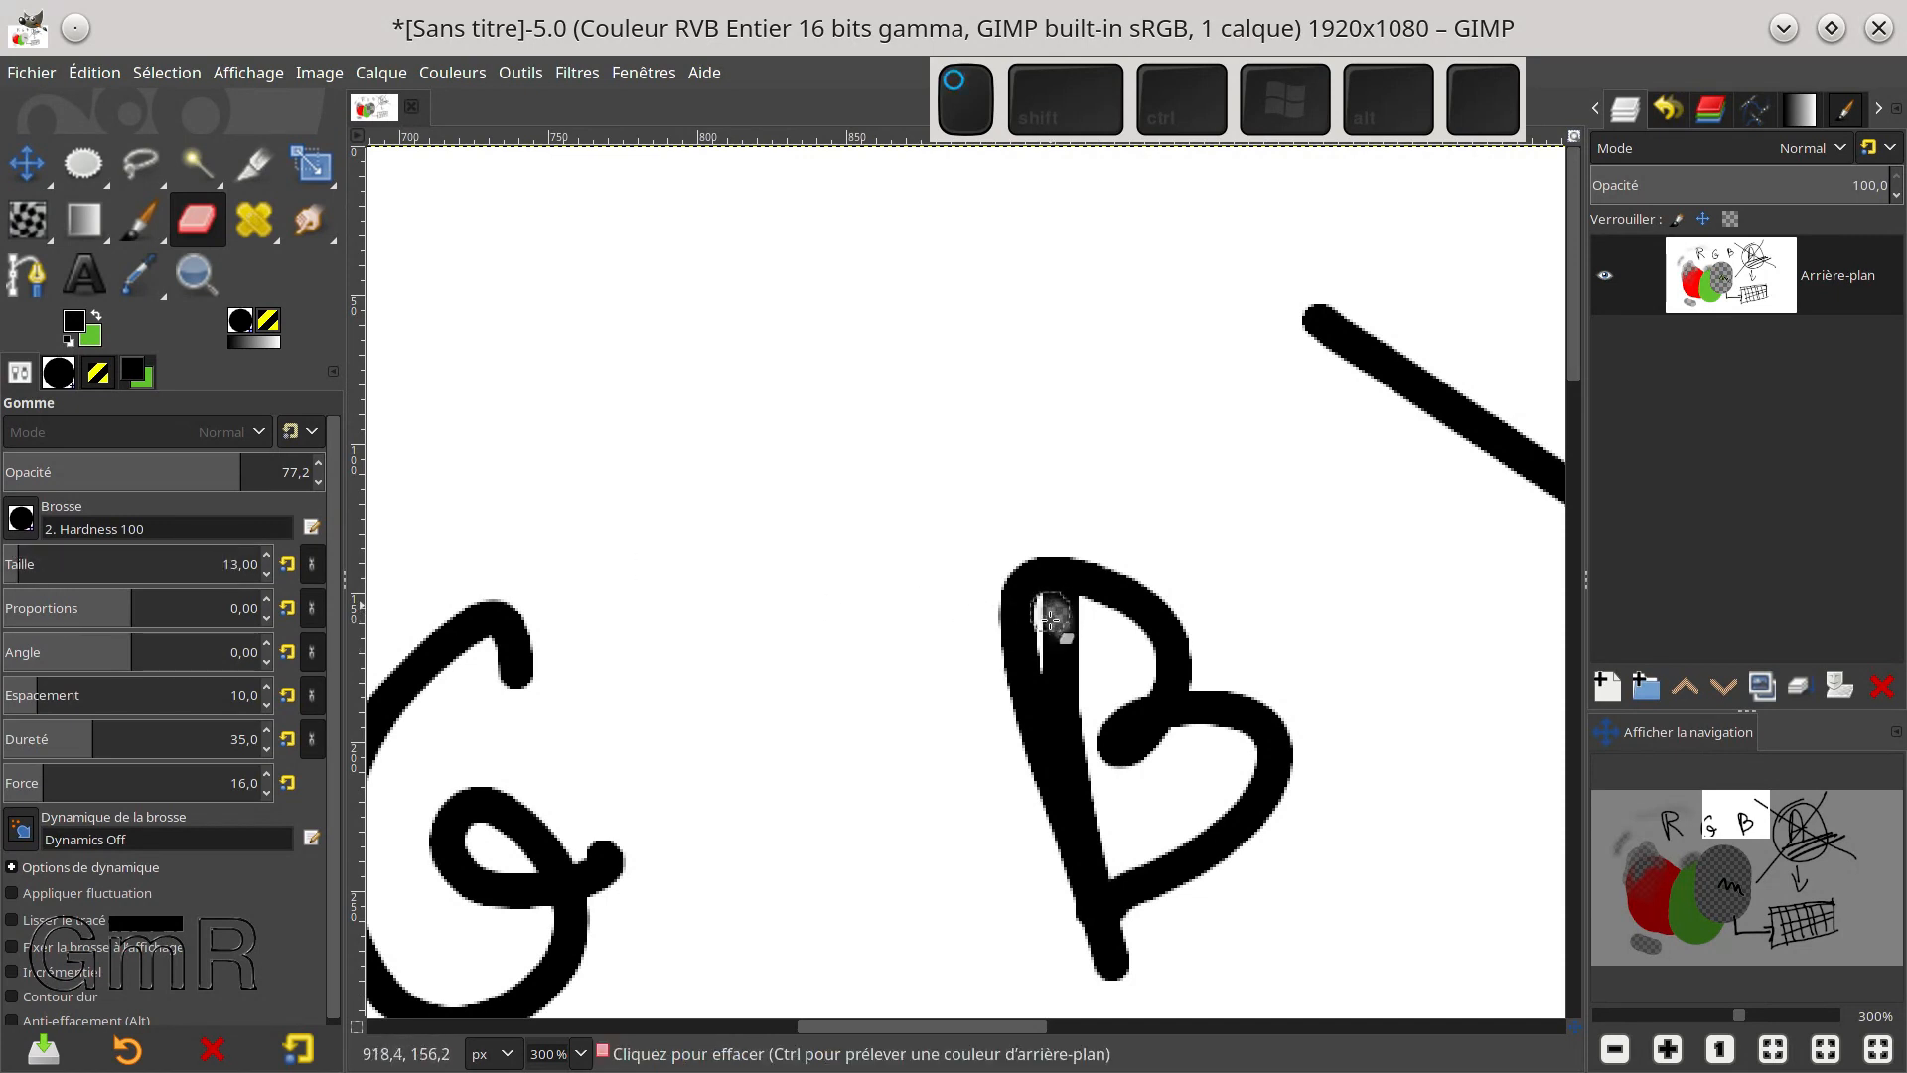
mouse_move(1068, 597)
mouse_down()
mouse_move(1056, 657)
mouse_move(1109, 830)
mouse_up()
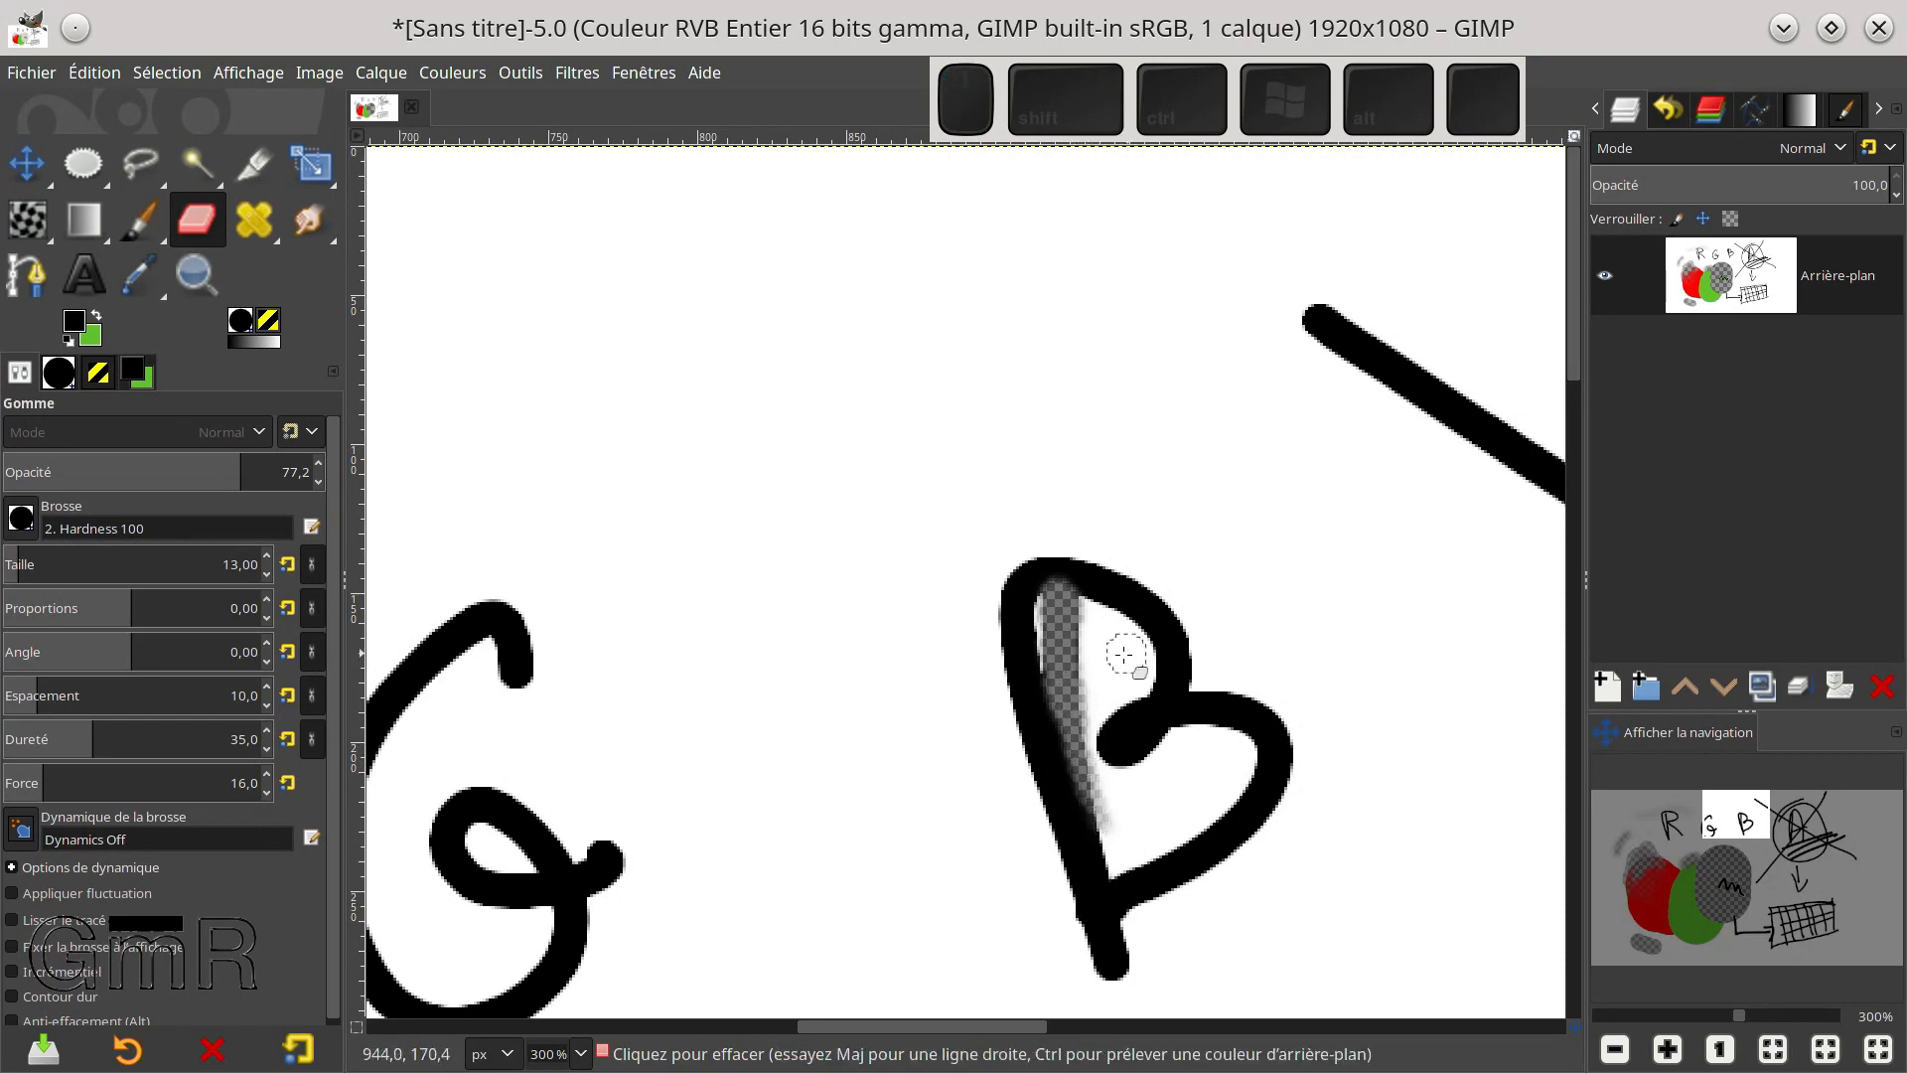
mouse_move(1130, 810)
mouse_down()
mouse_move(1046, 631)
mouse_move(1092, 620)
mouse_move(1117, 666)
mouse_up()
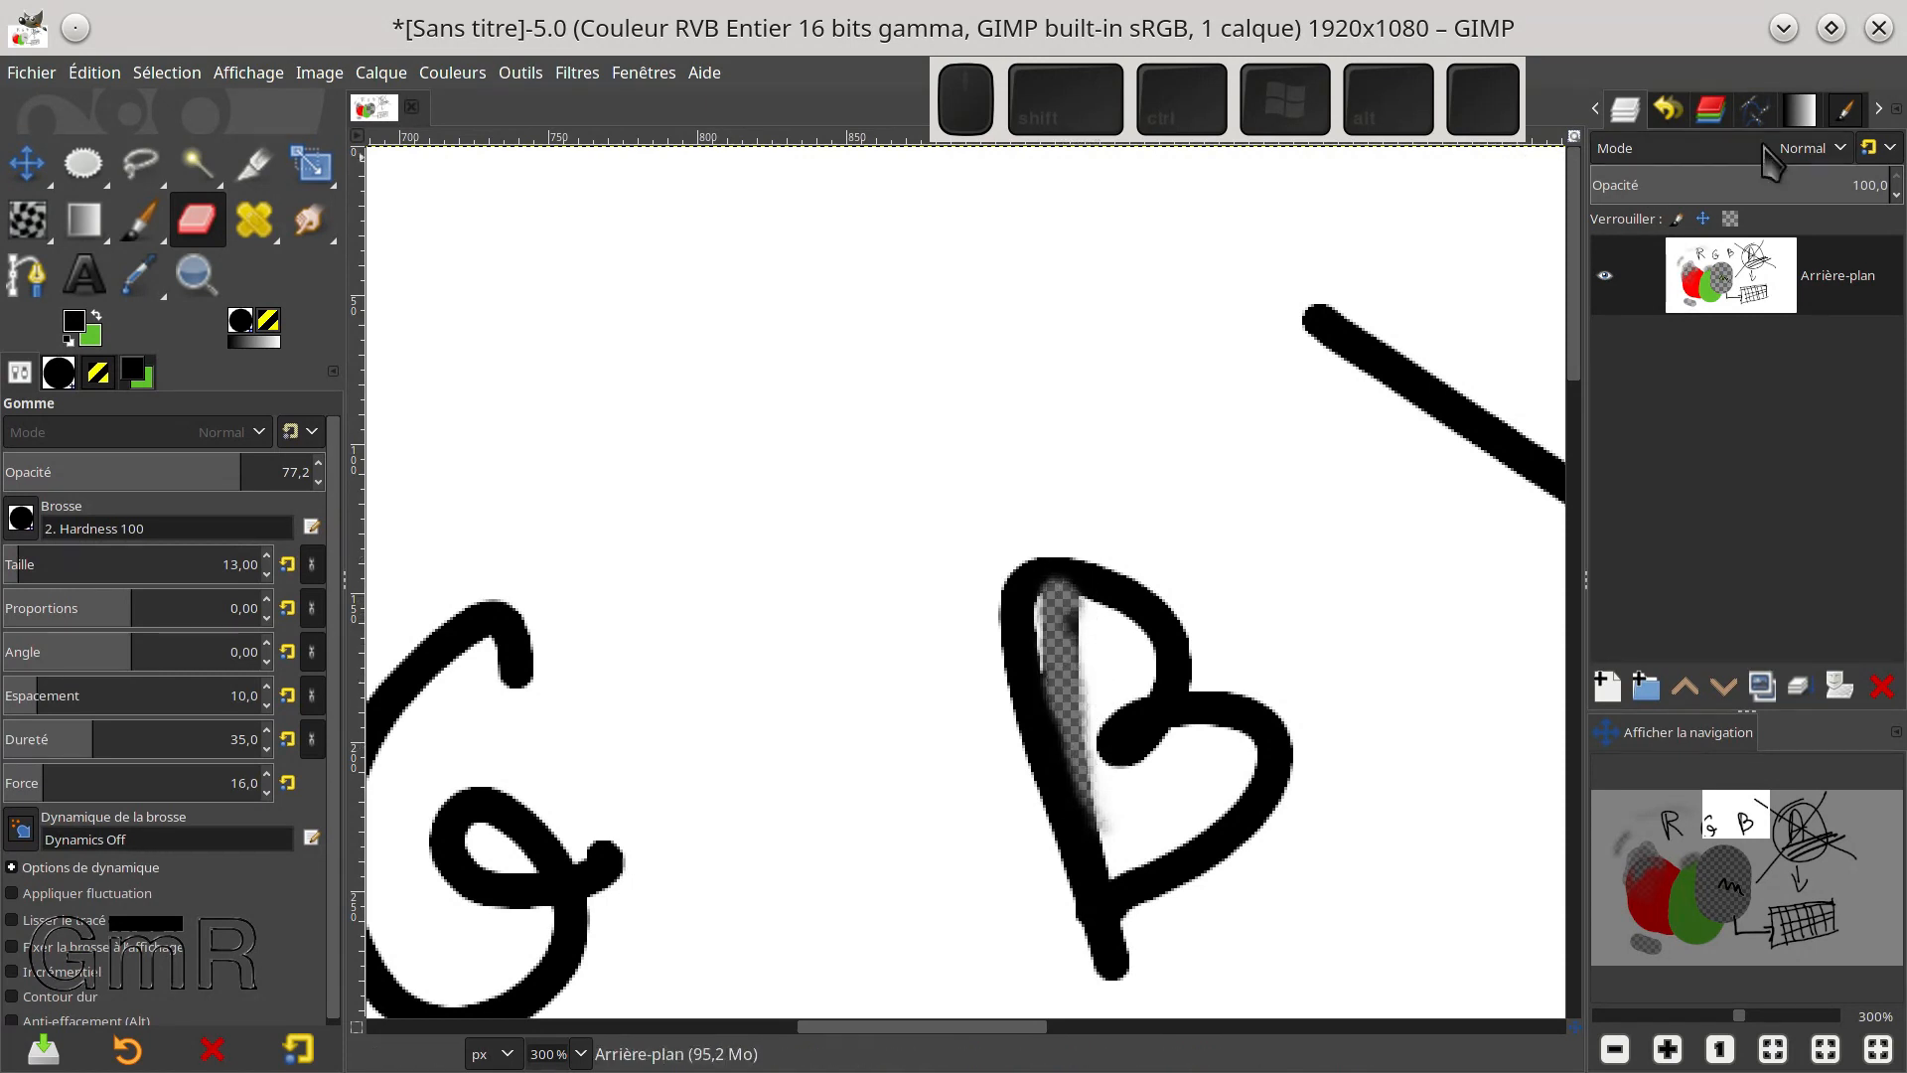
Remove the alpha channel from the Arrière-plan layer and add one back
right_click(1861, 286)
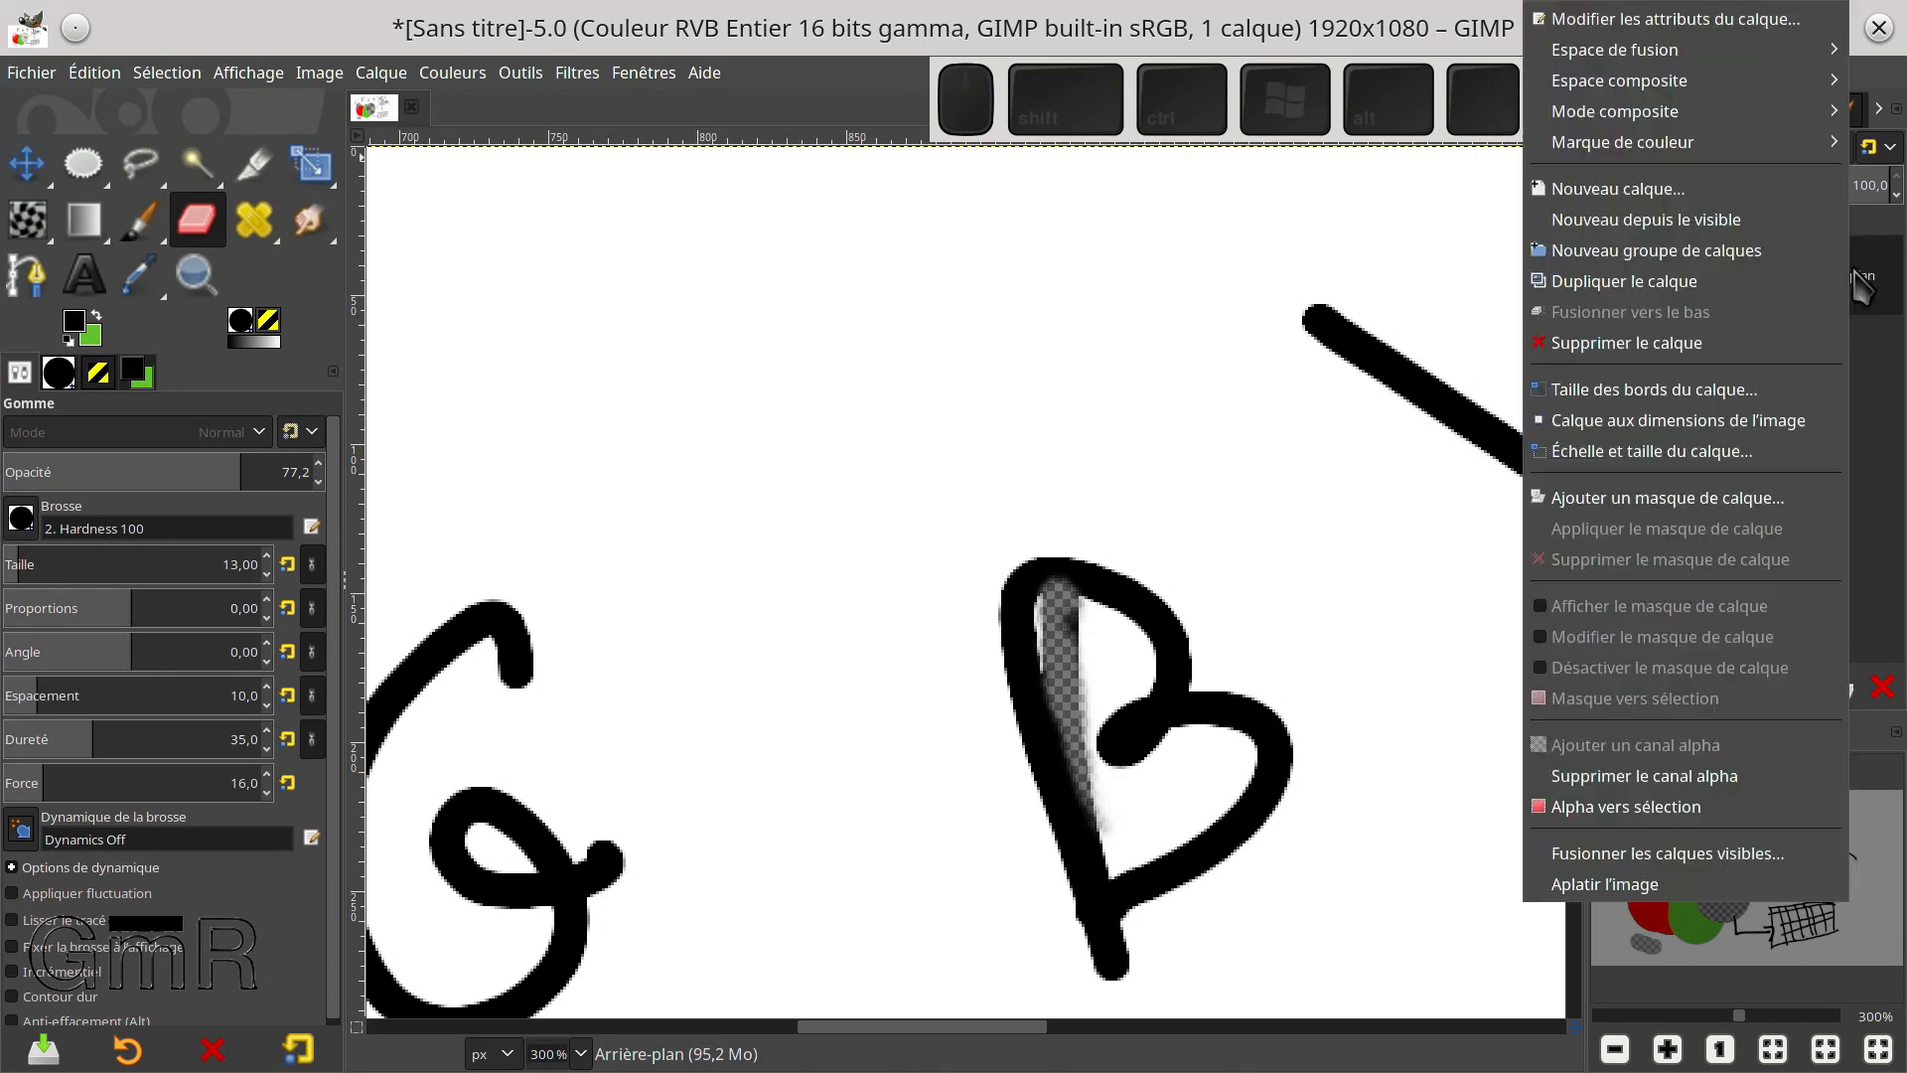
click(1610, 776)
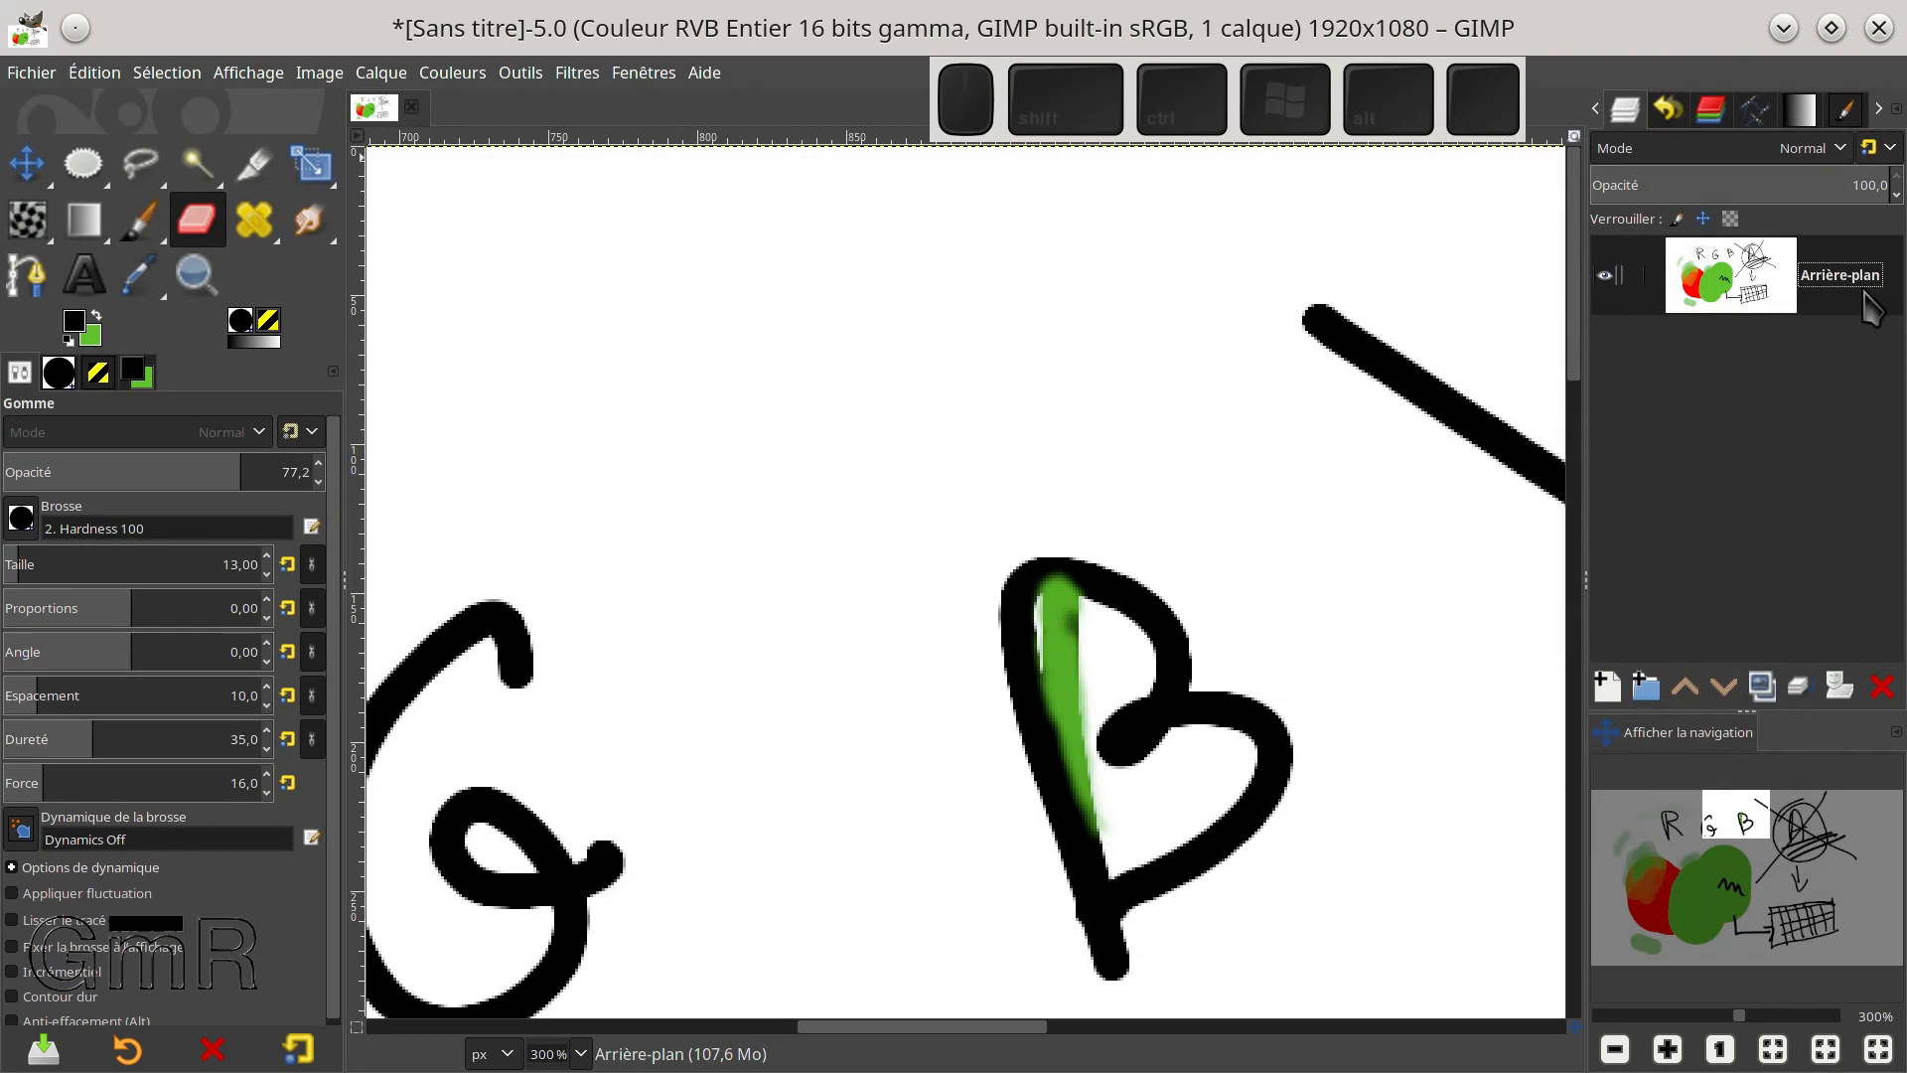
key(t)
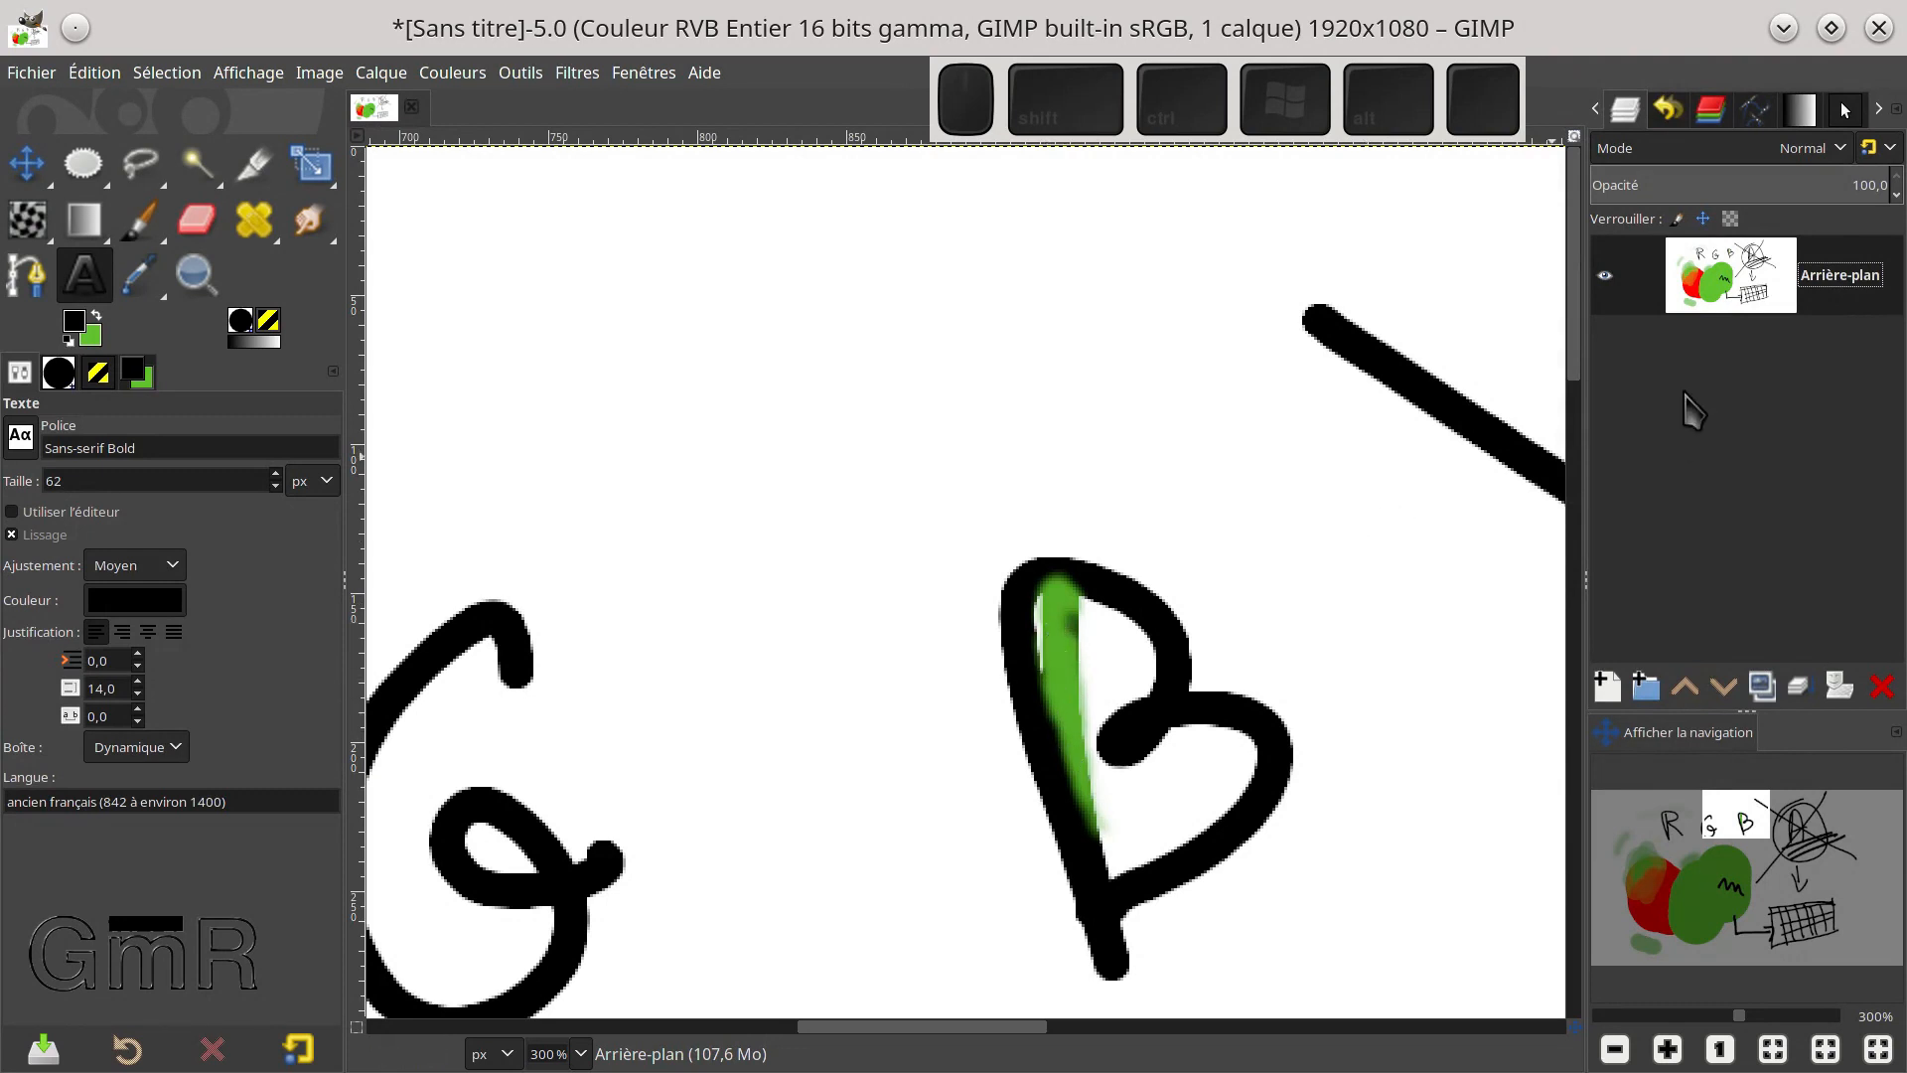
right_click(1760, 262)
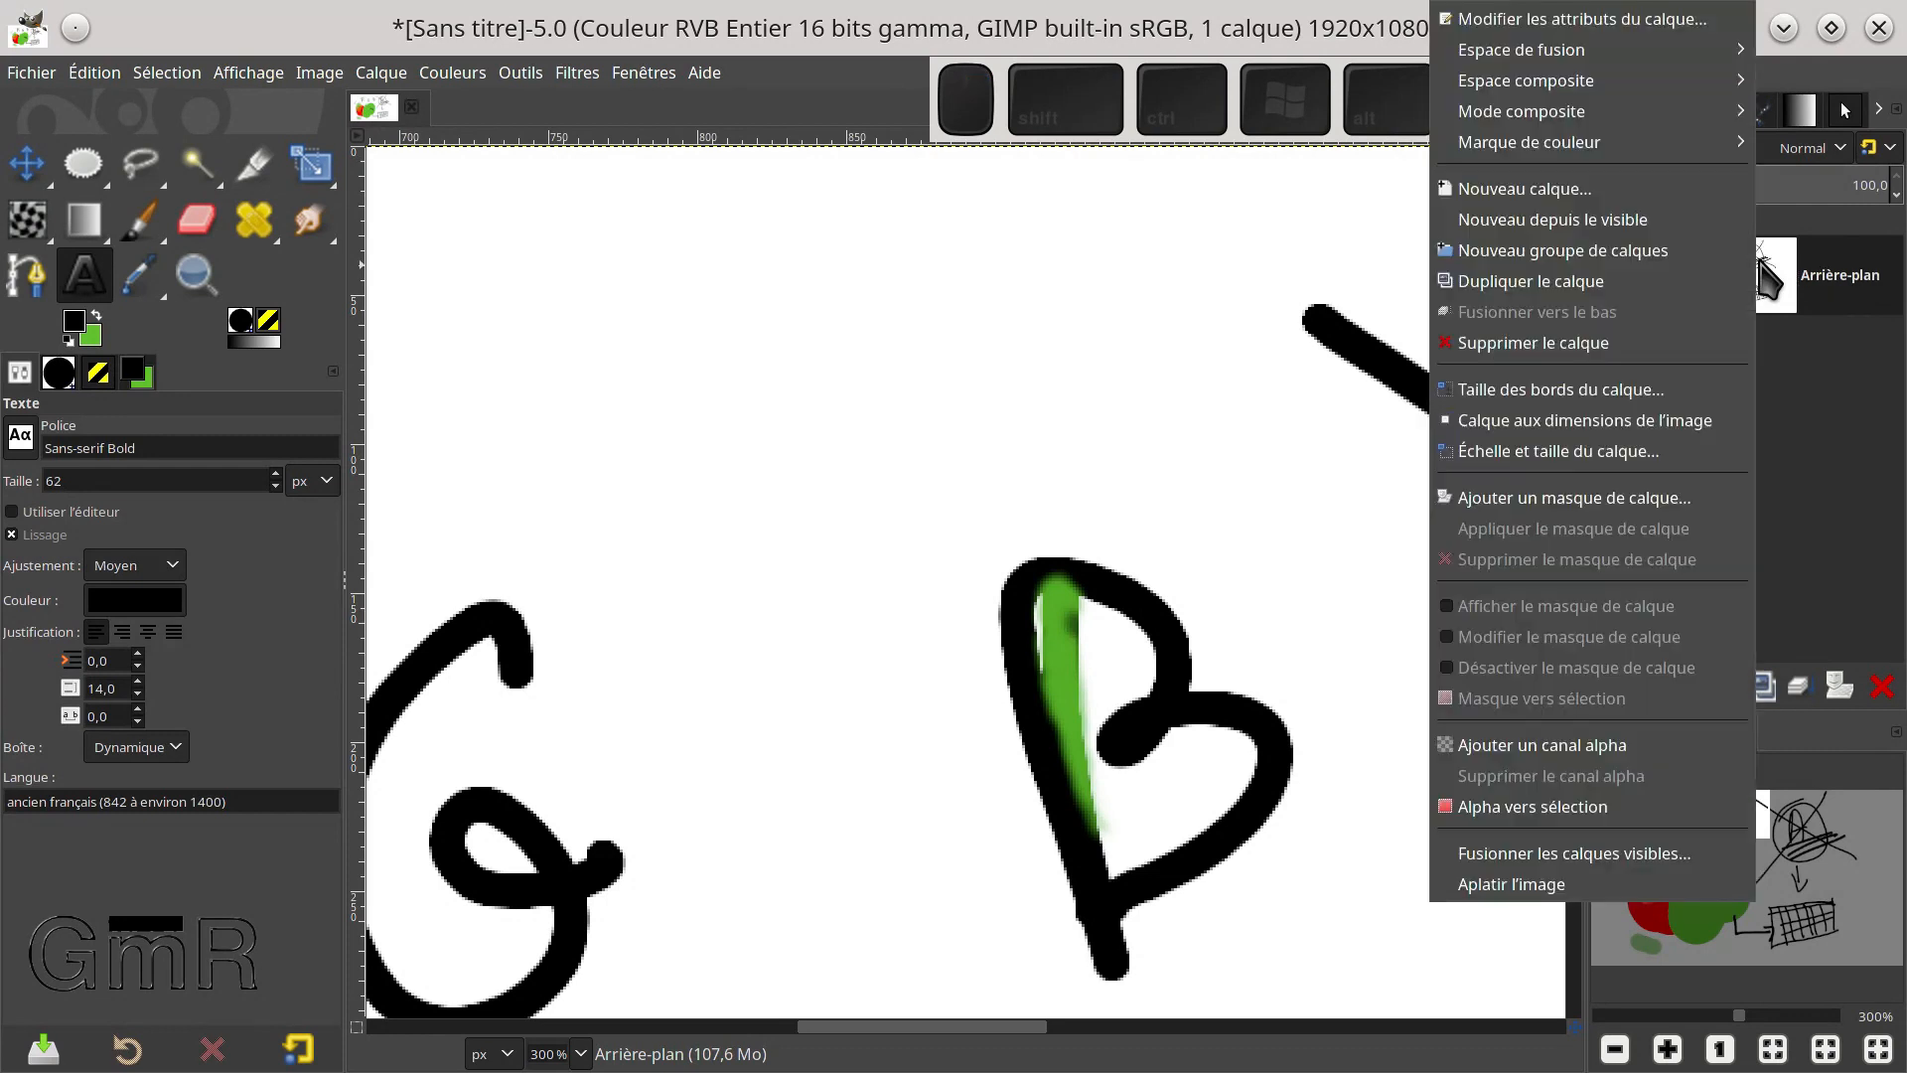
click(1487, 753)
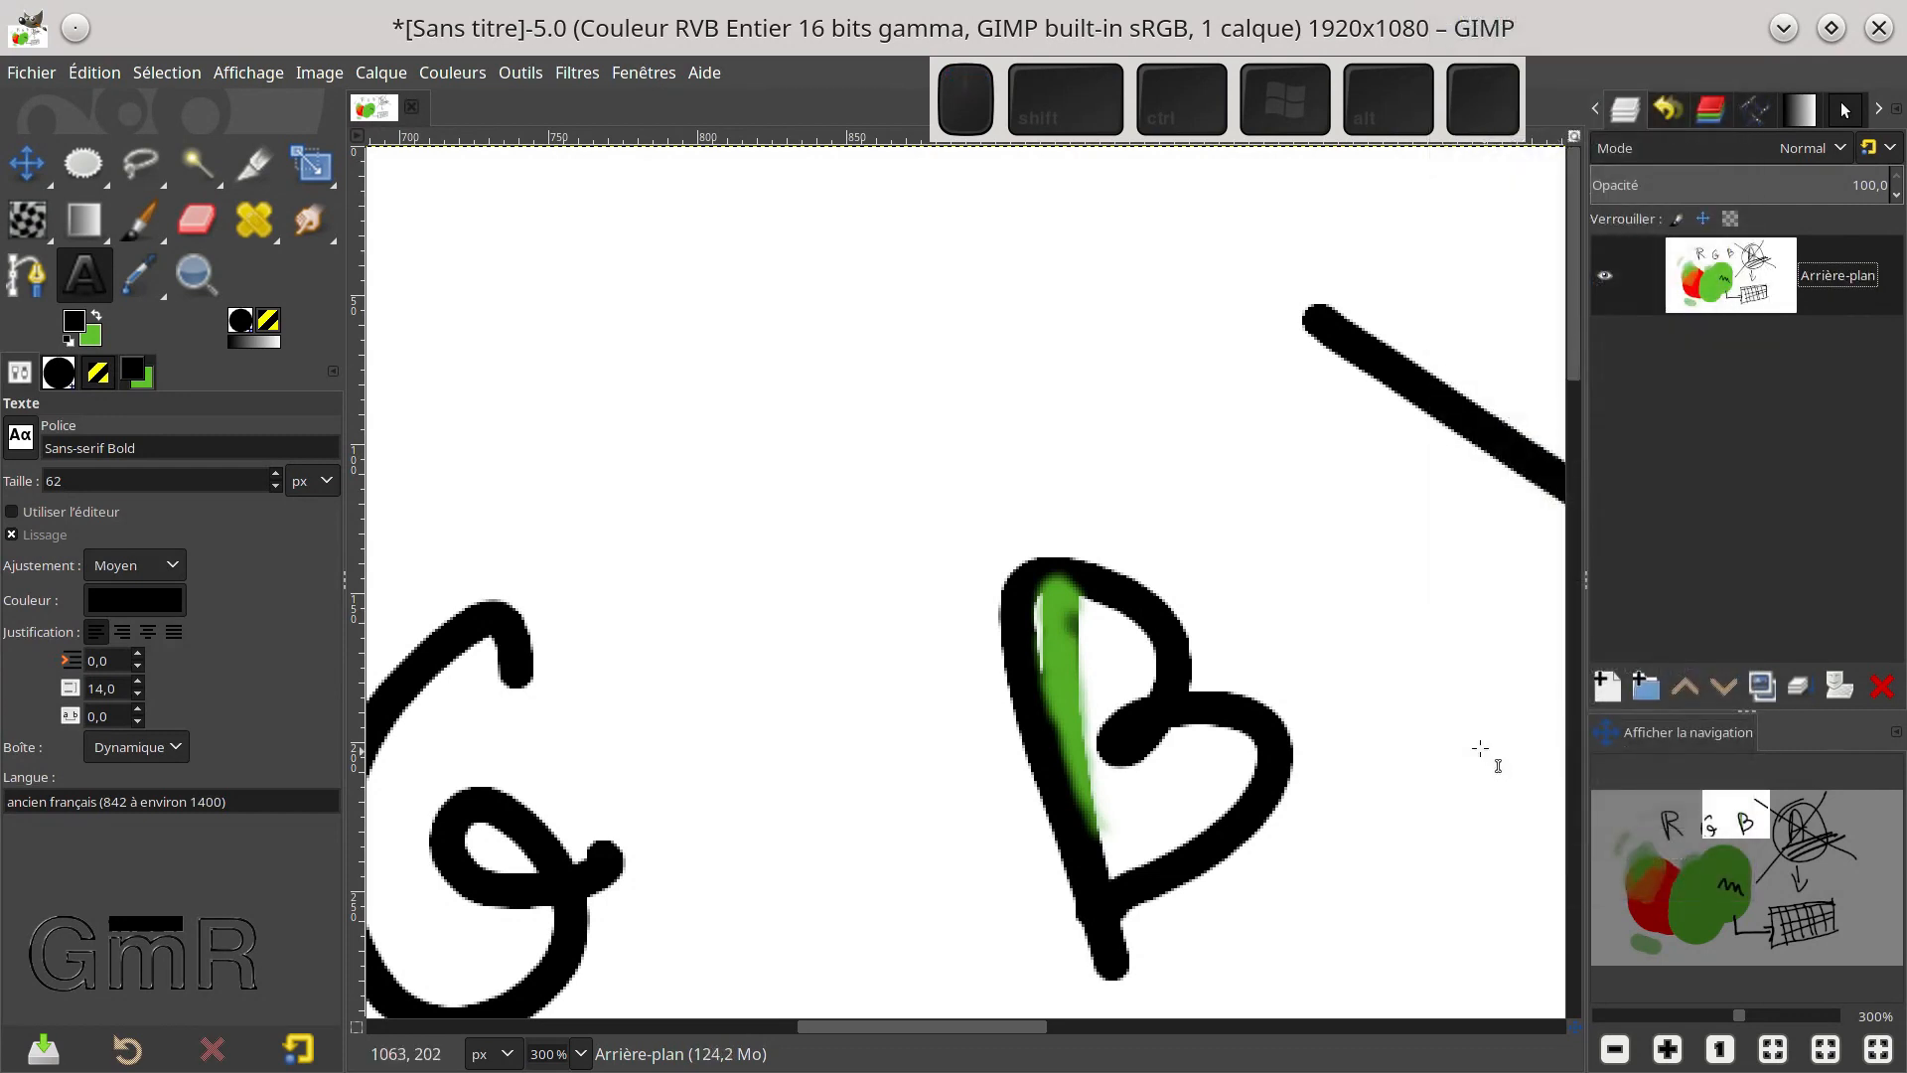
Undo the alpha channel changes and the erasing on the letter B
key(ctrl+z)
key(ctrl+z)
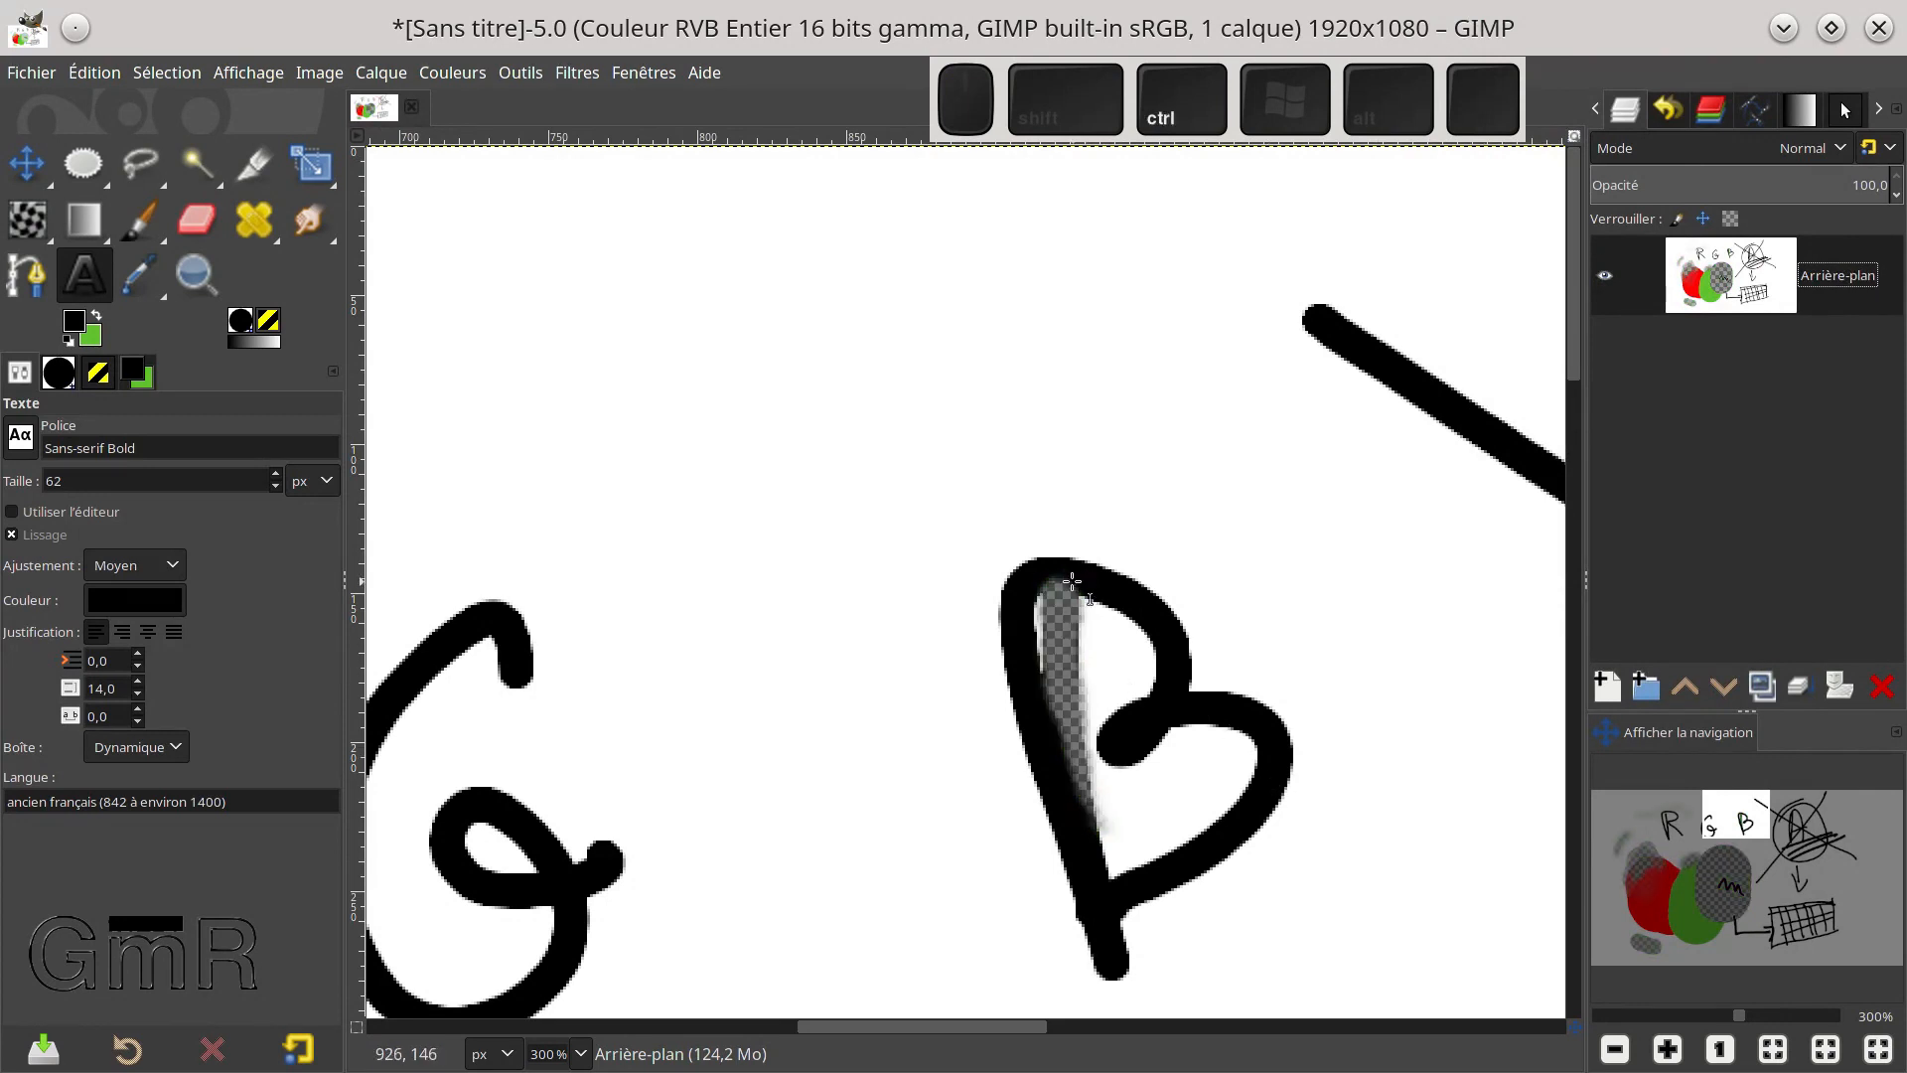
key(ctrl+z)
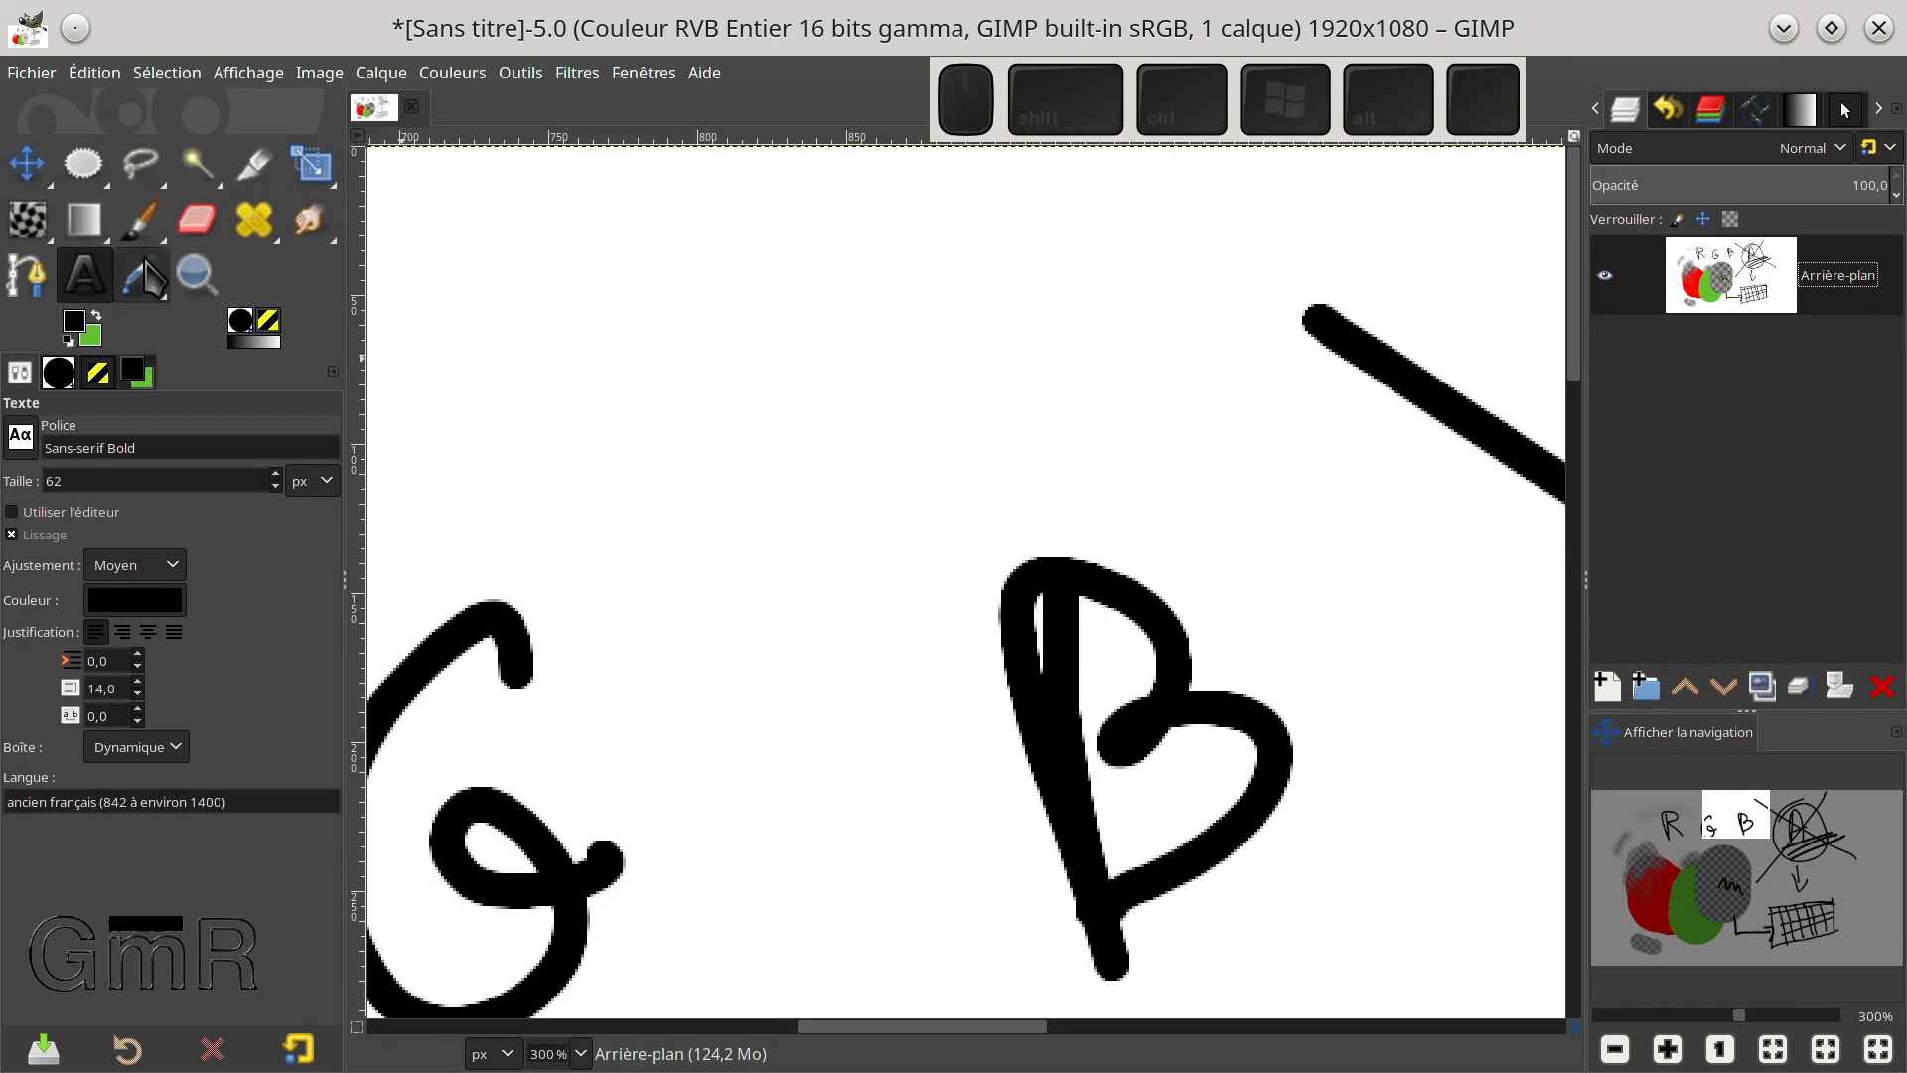
Reset the colours to black foreground and white background, and remove the Arrière-plan layer's alpha channel
click(73, 343)
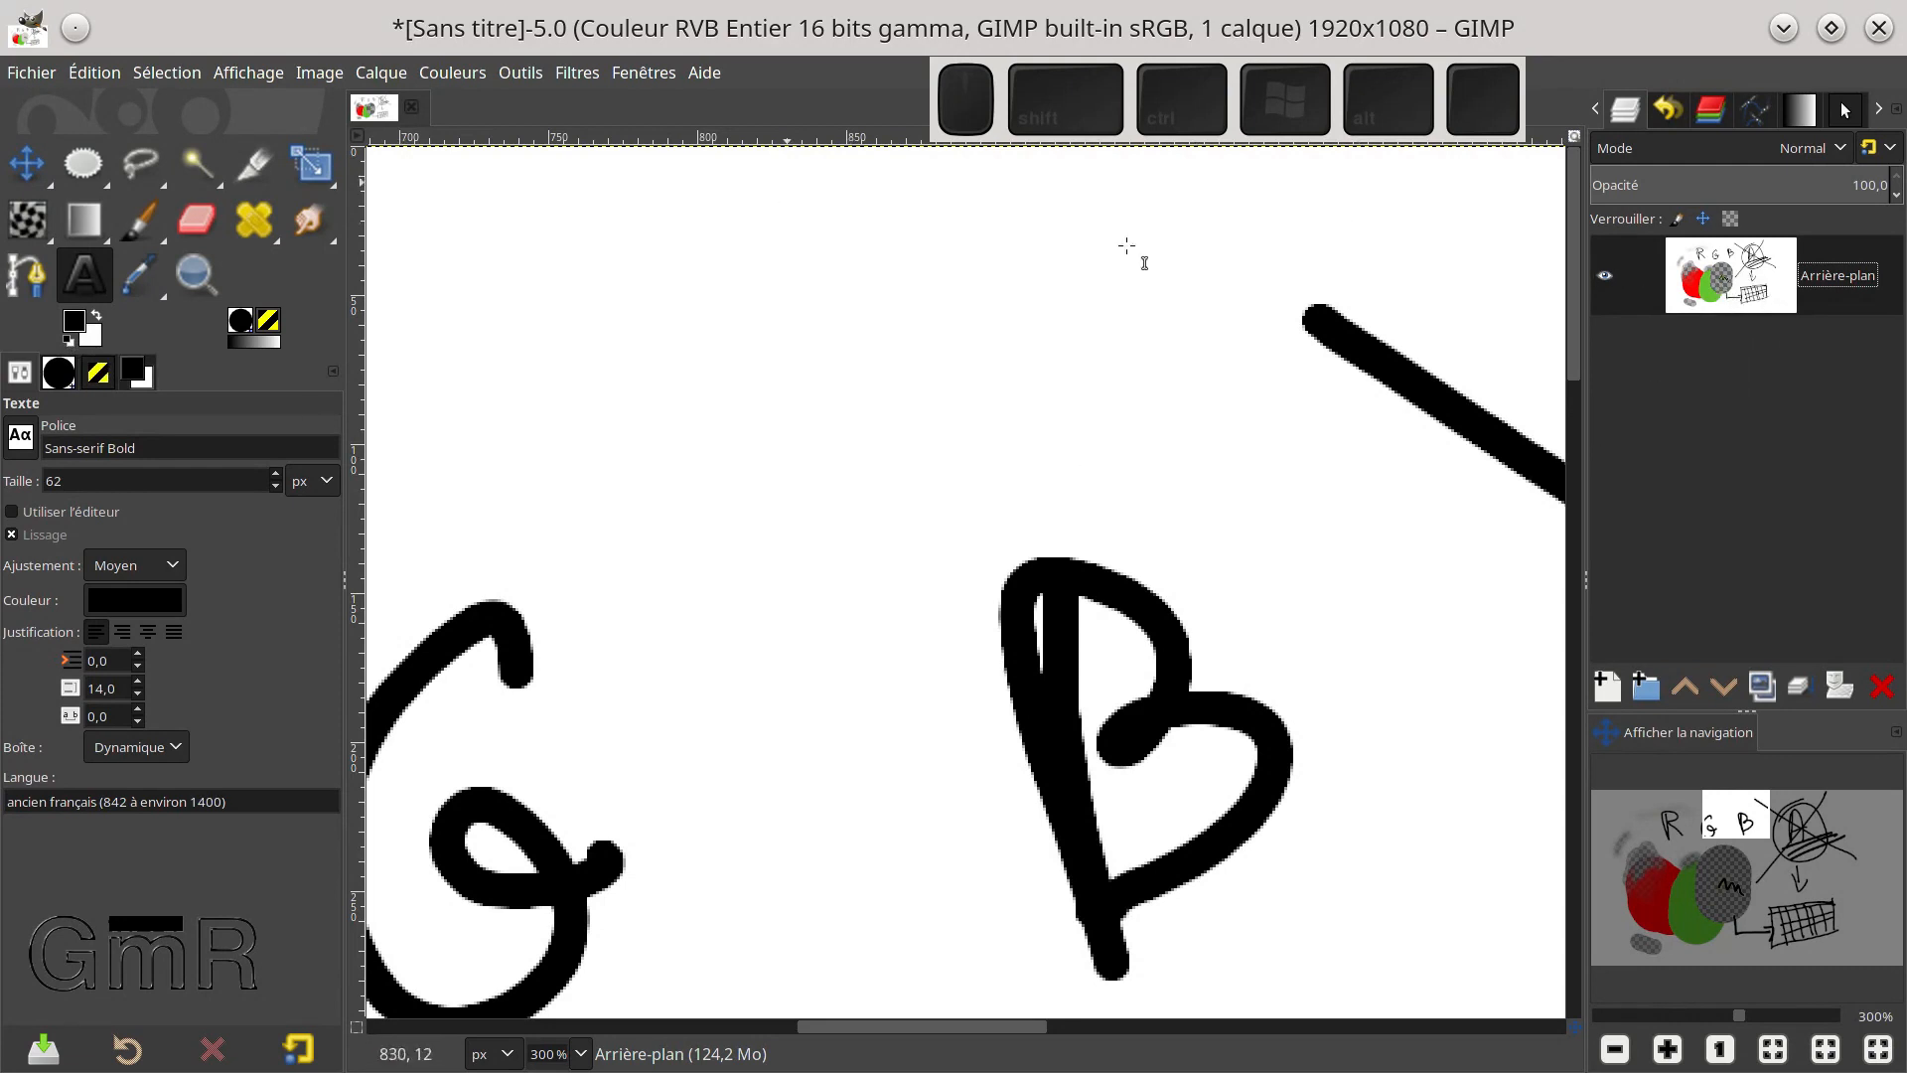
right_click(1732, 258)
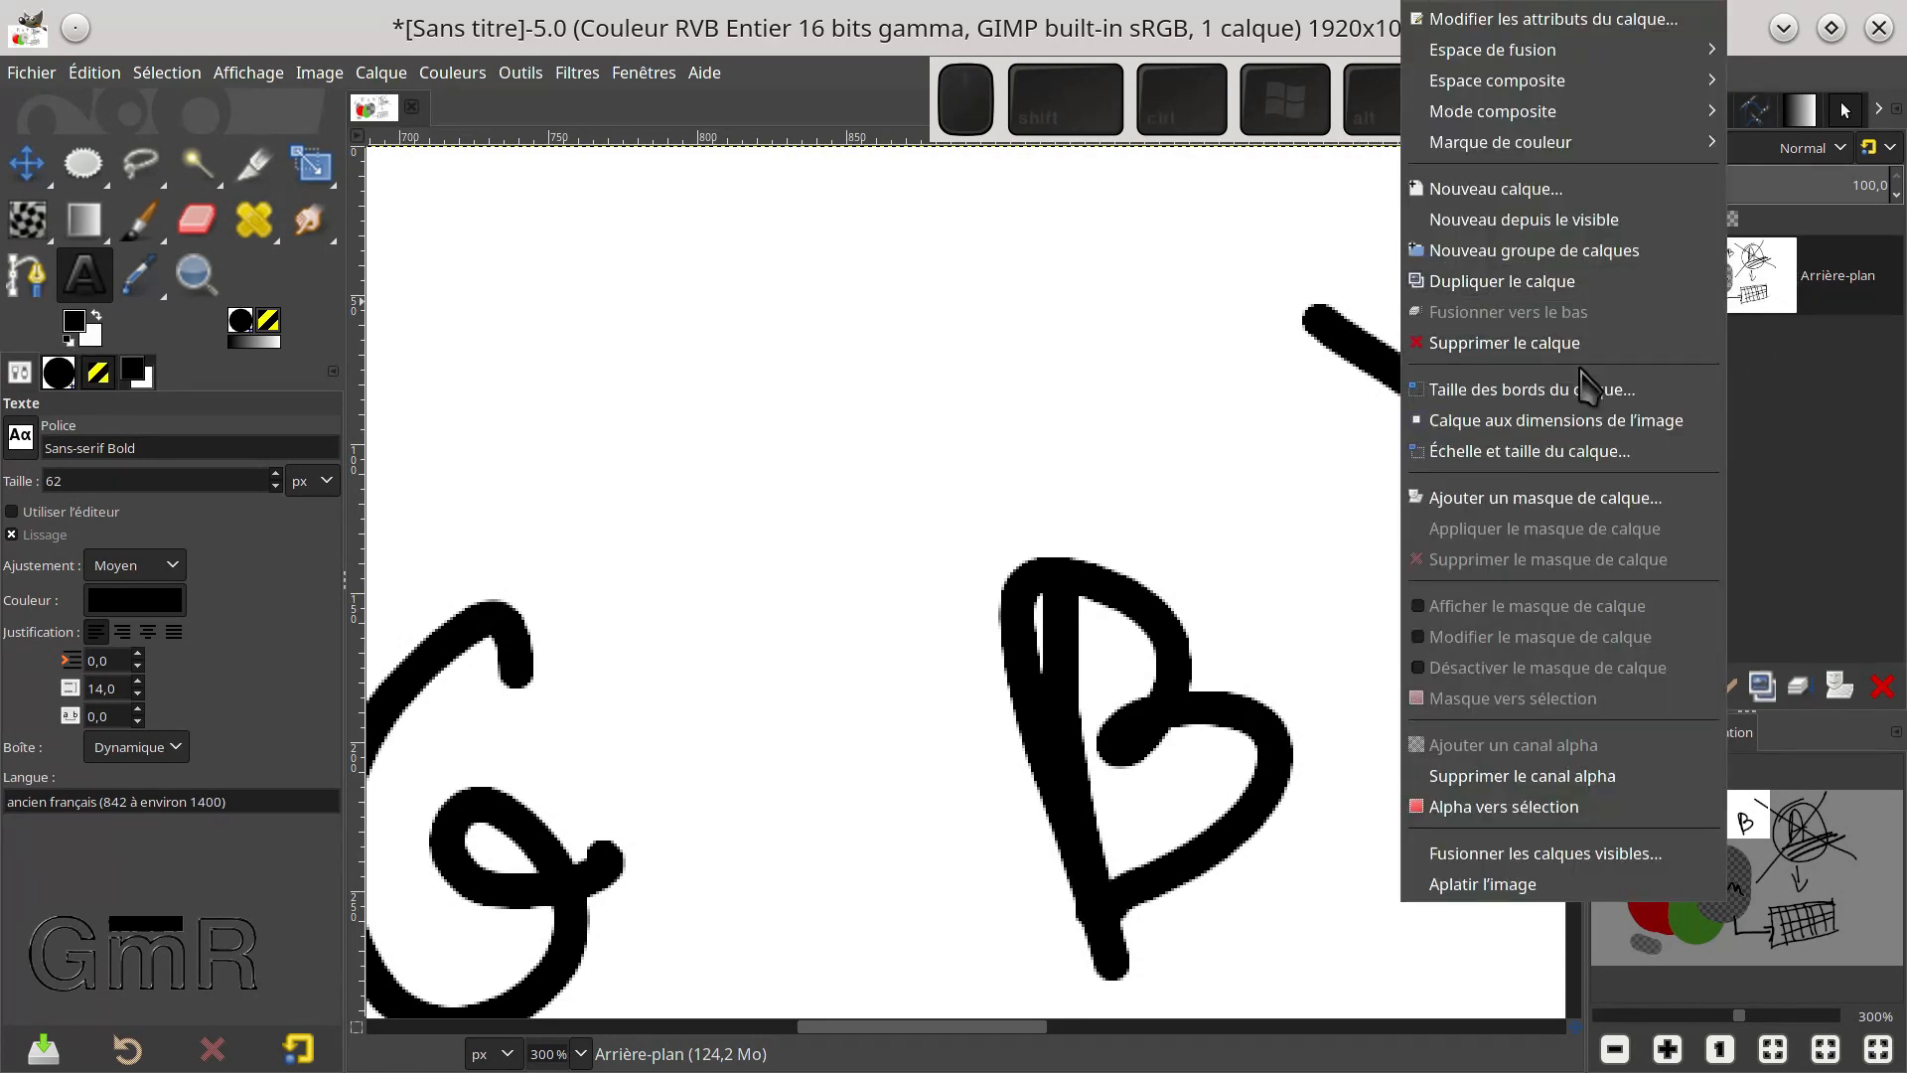
click(1495, 777)
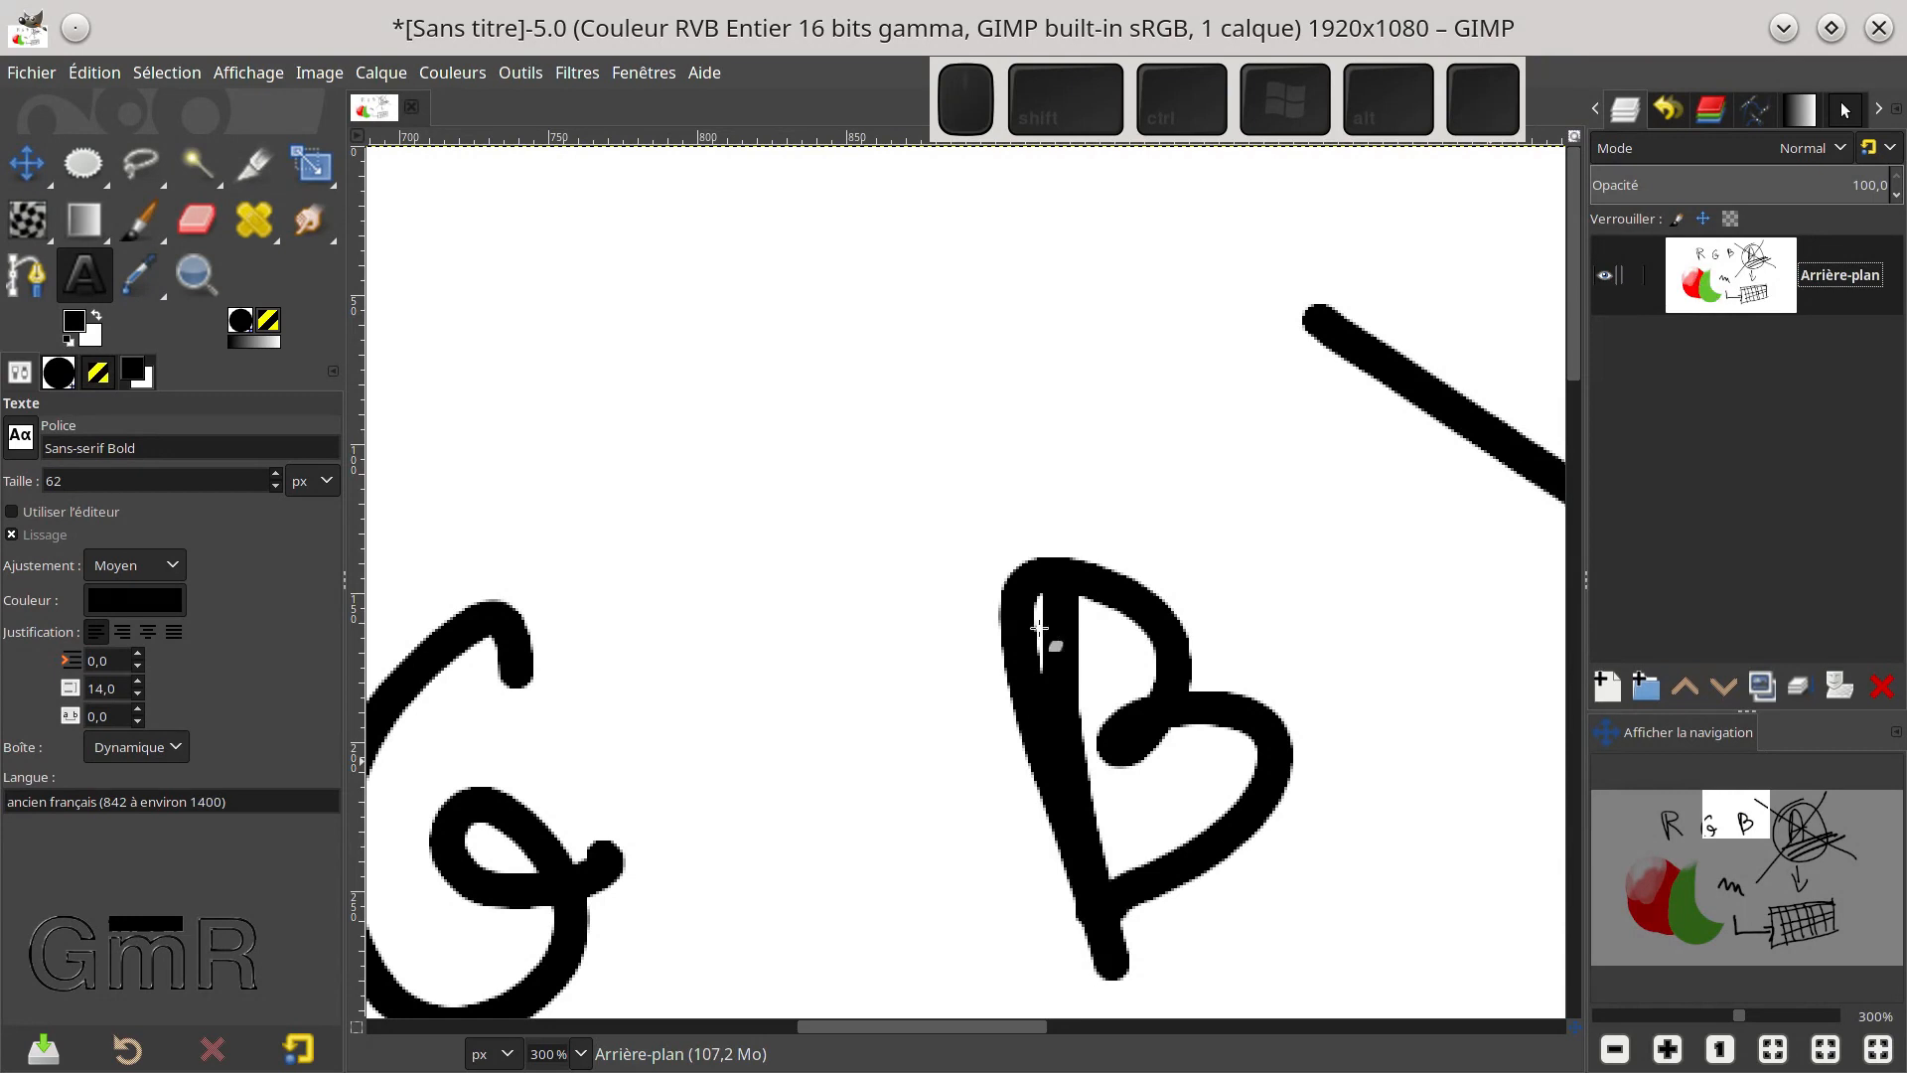
Reset the Eraser's colours to black and white, and erase a small spot on the letter B's stem
key(shift+e)
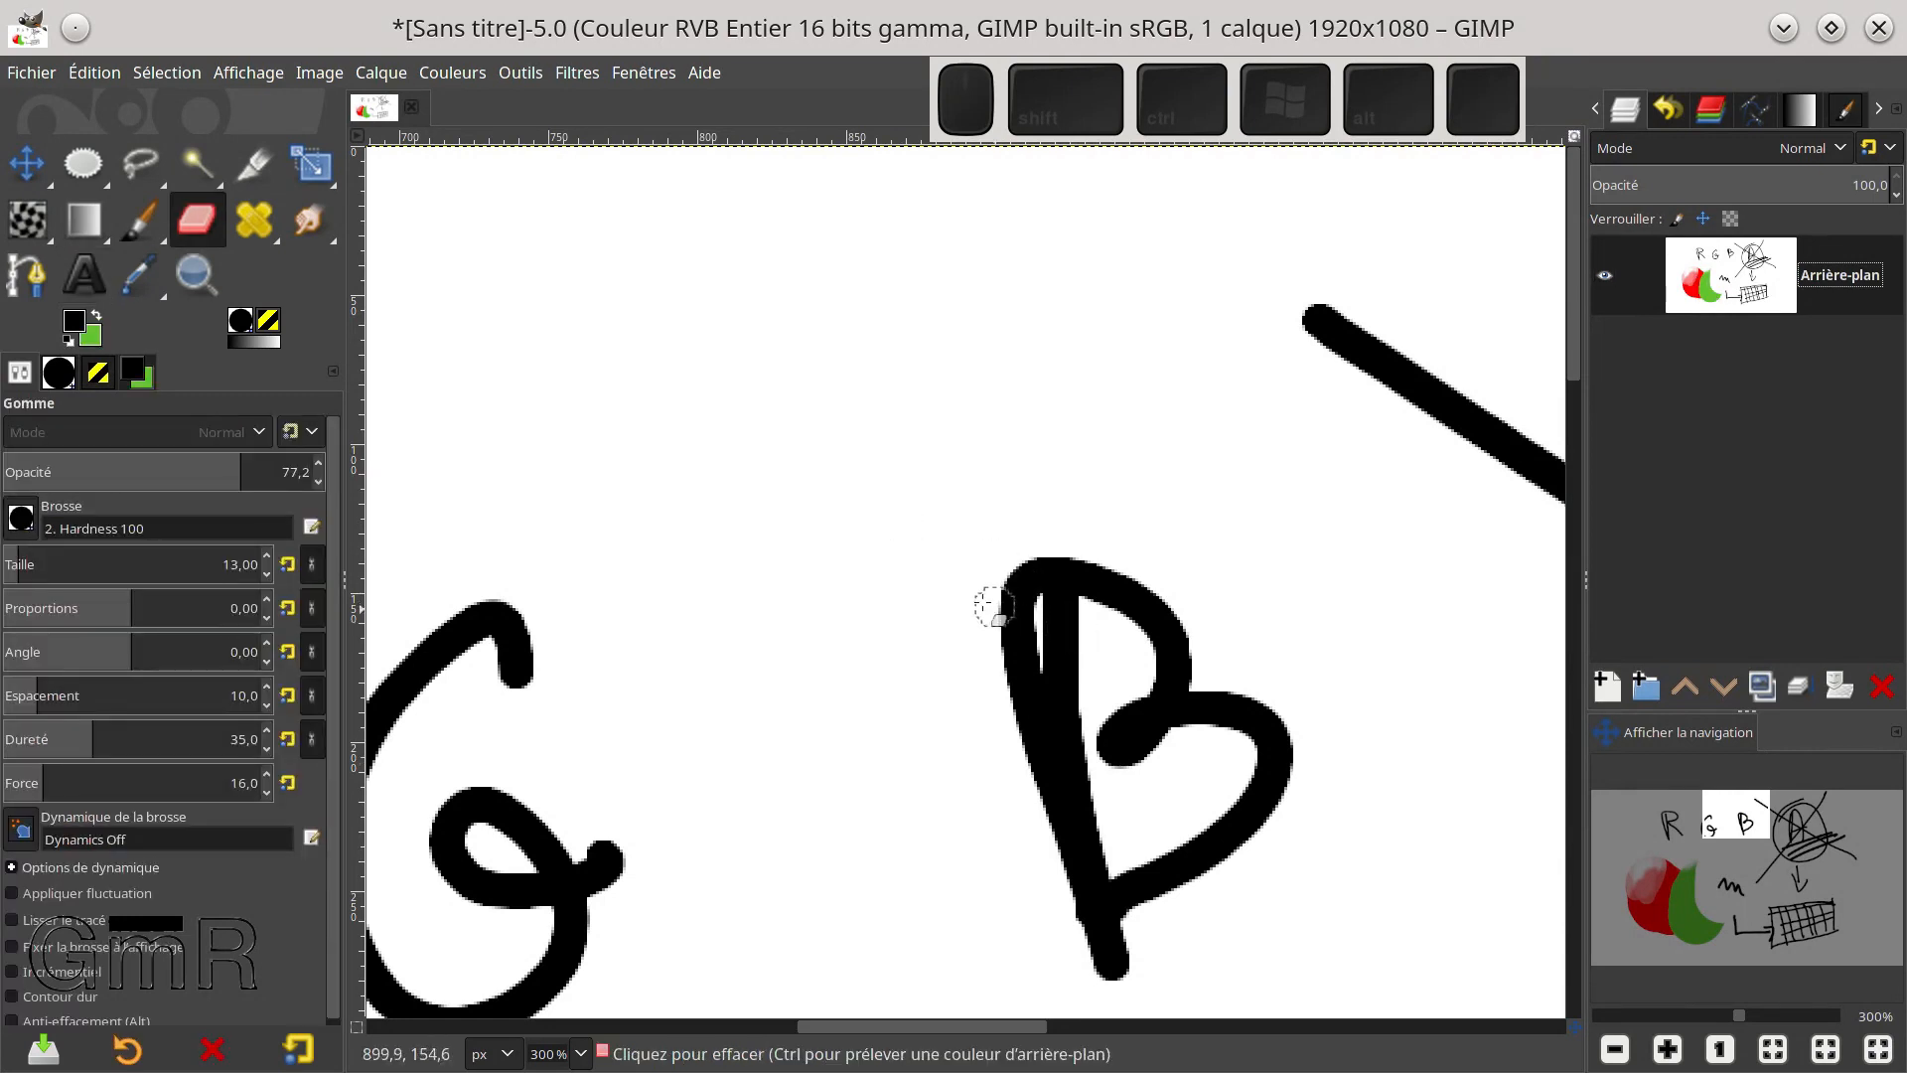
click(68, 340)
mouse_move(1077, 634)
mouse_down()
mouse_move(1081, 676)
mouse_move(1080, 637)
mouse_move(1056, 638)
mouse_up()
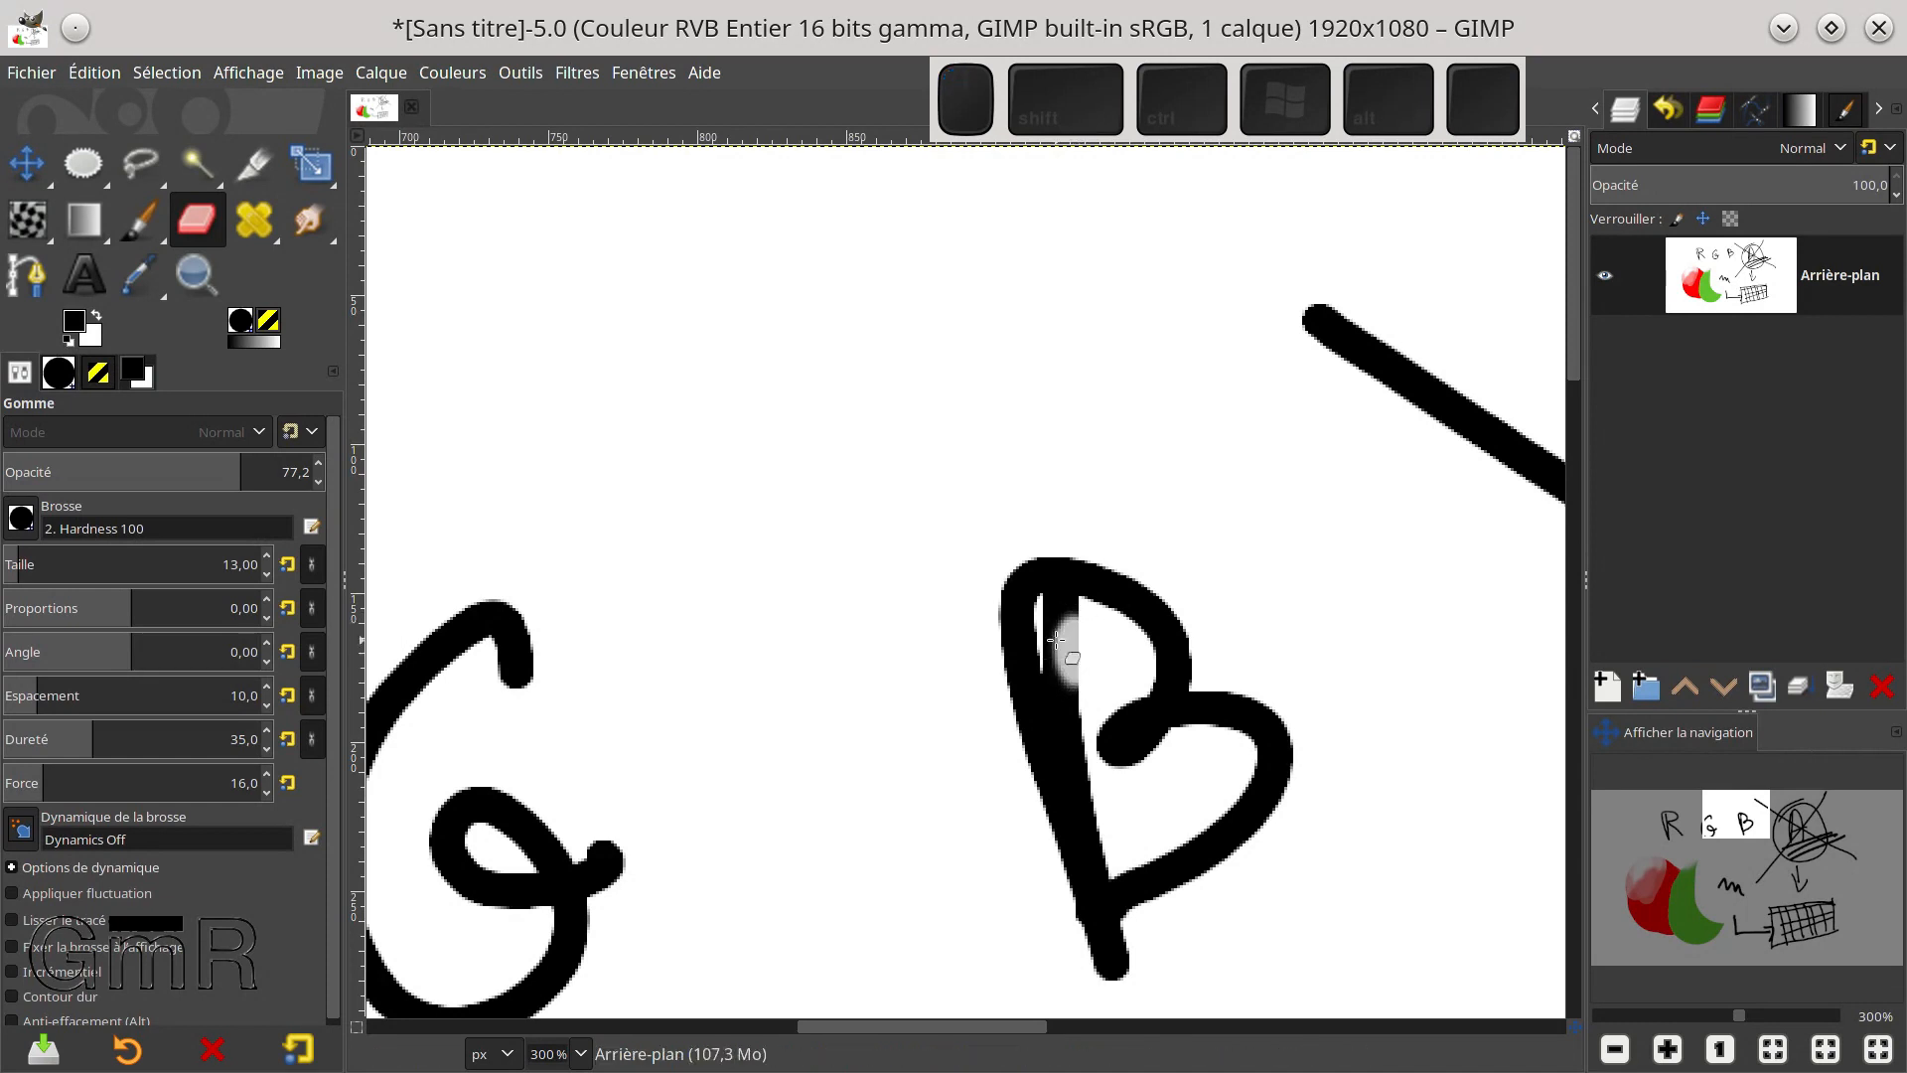
Set the Eraser's hardness and force both to 100
key(t)
ctrl+scroll(1046, 639, up, 2)
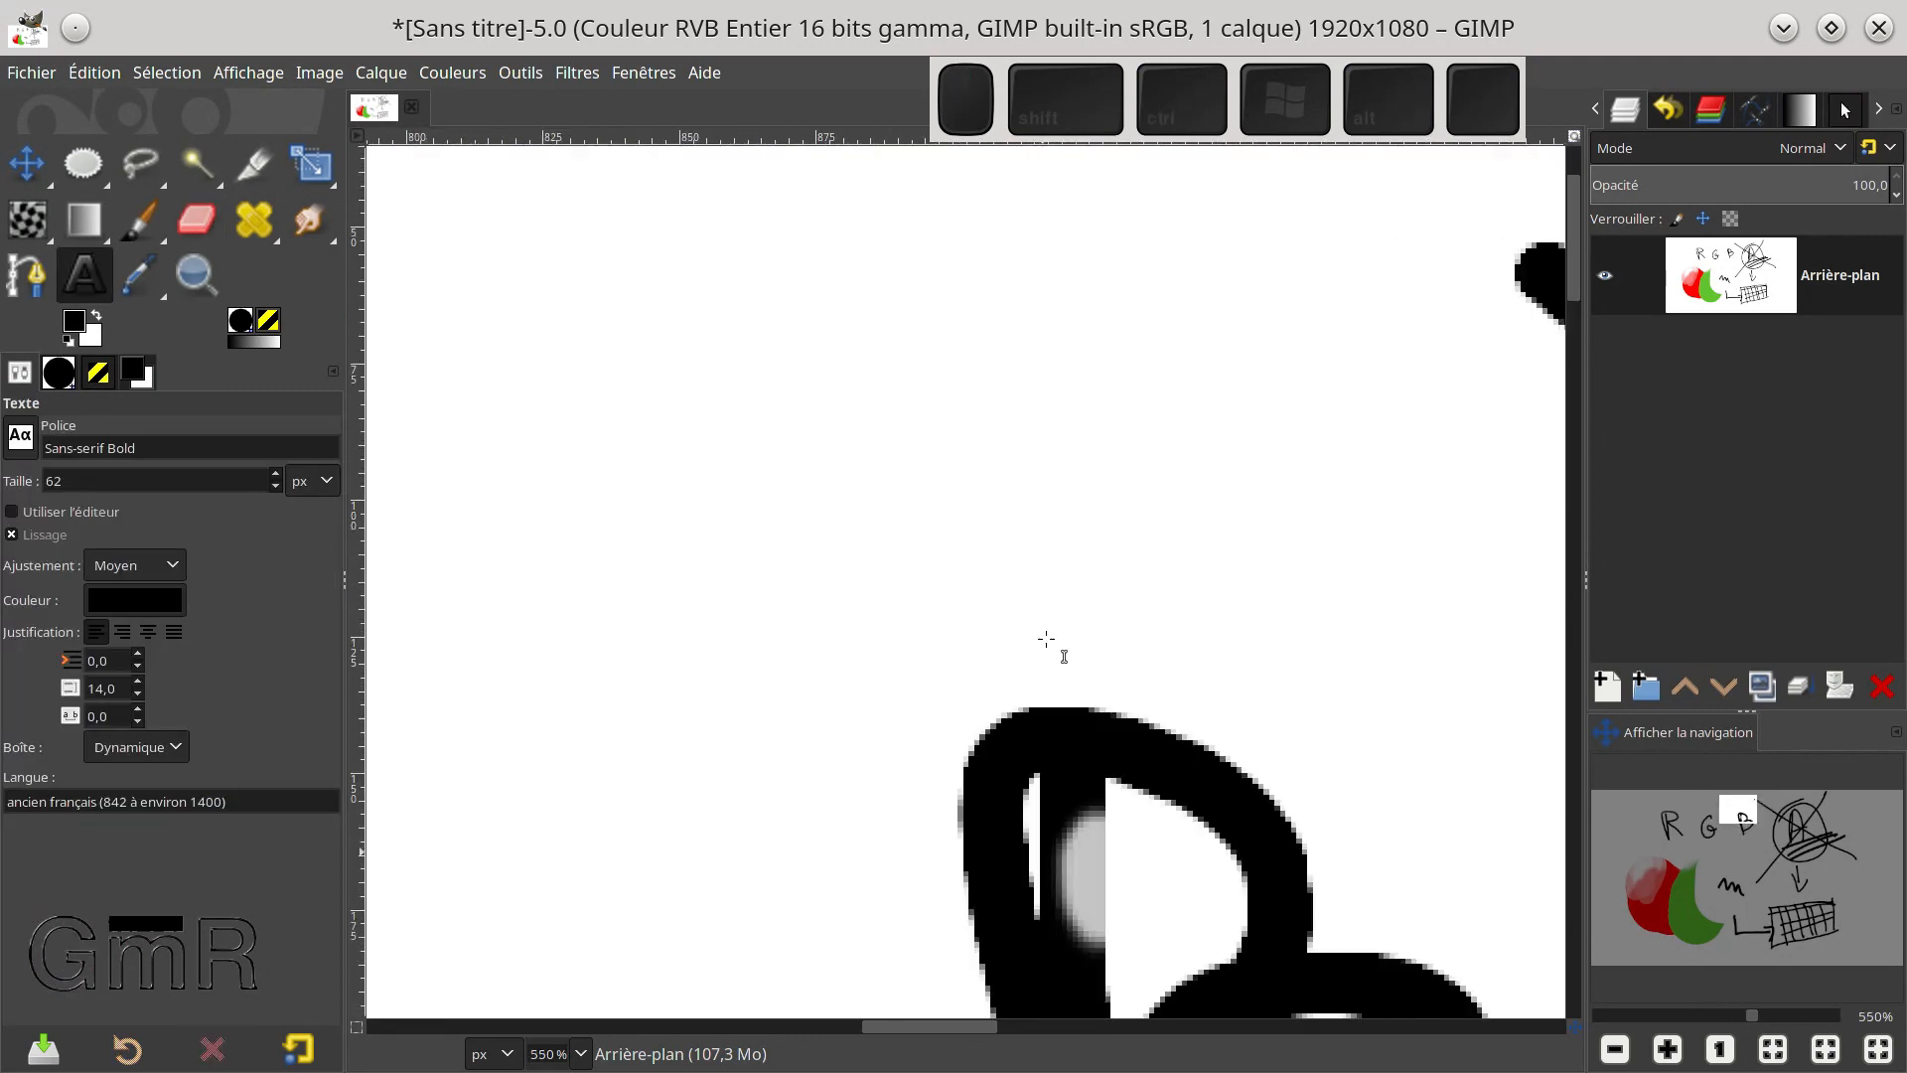
key(shift+e)
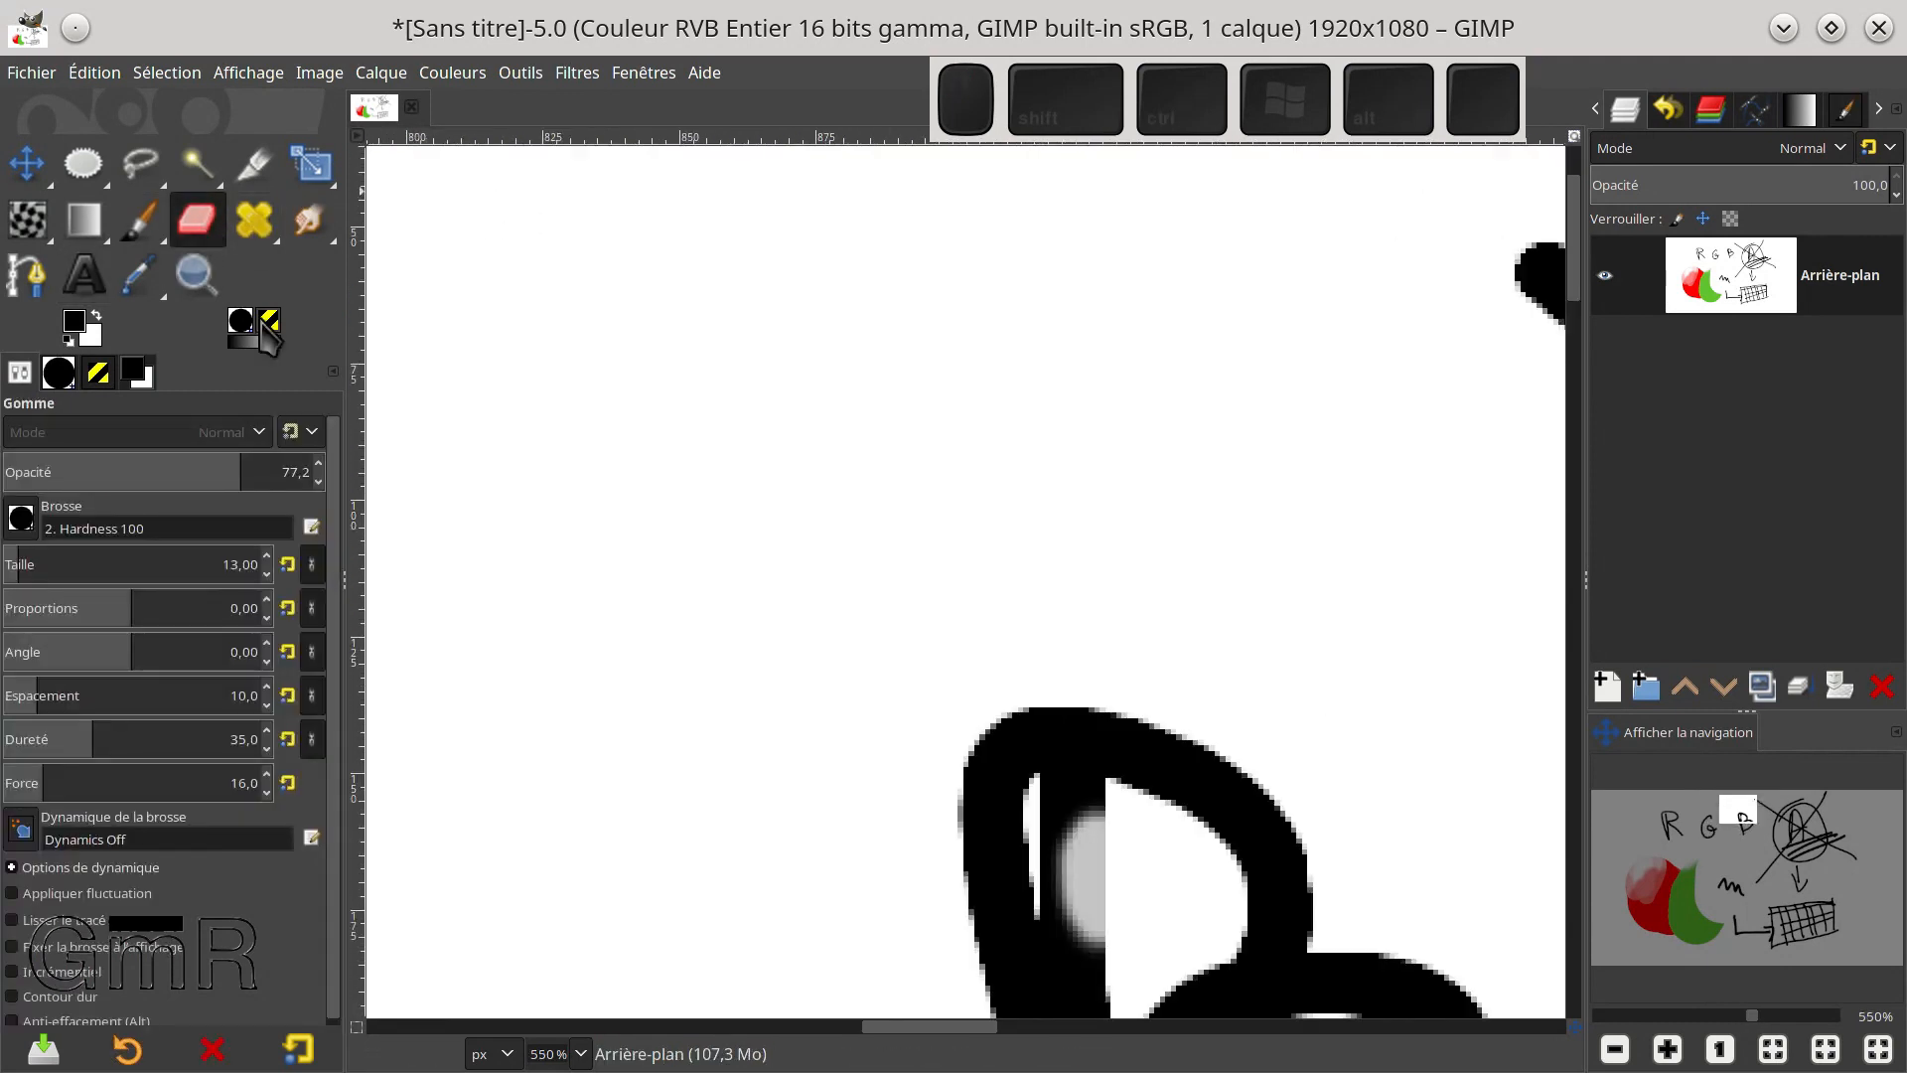
drag(335, 805, 343, 854)
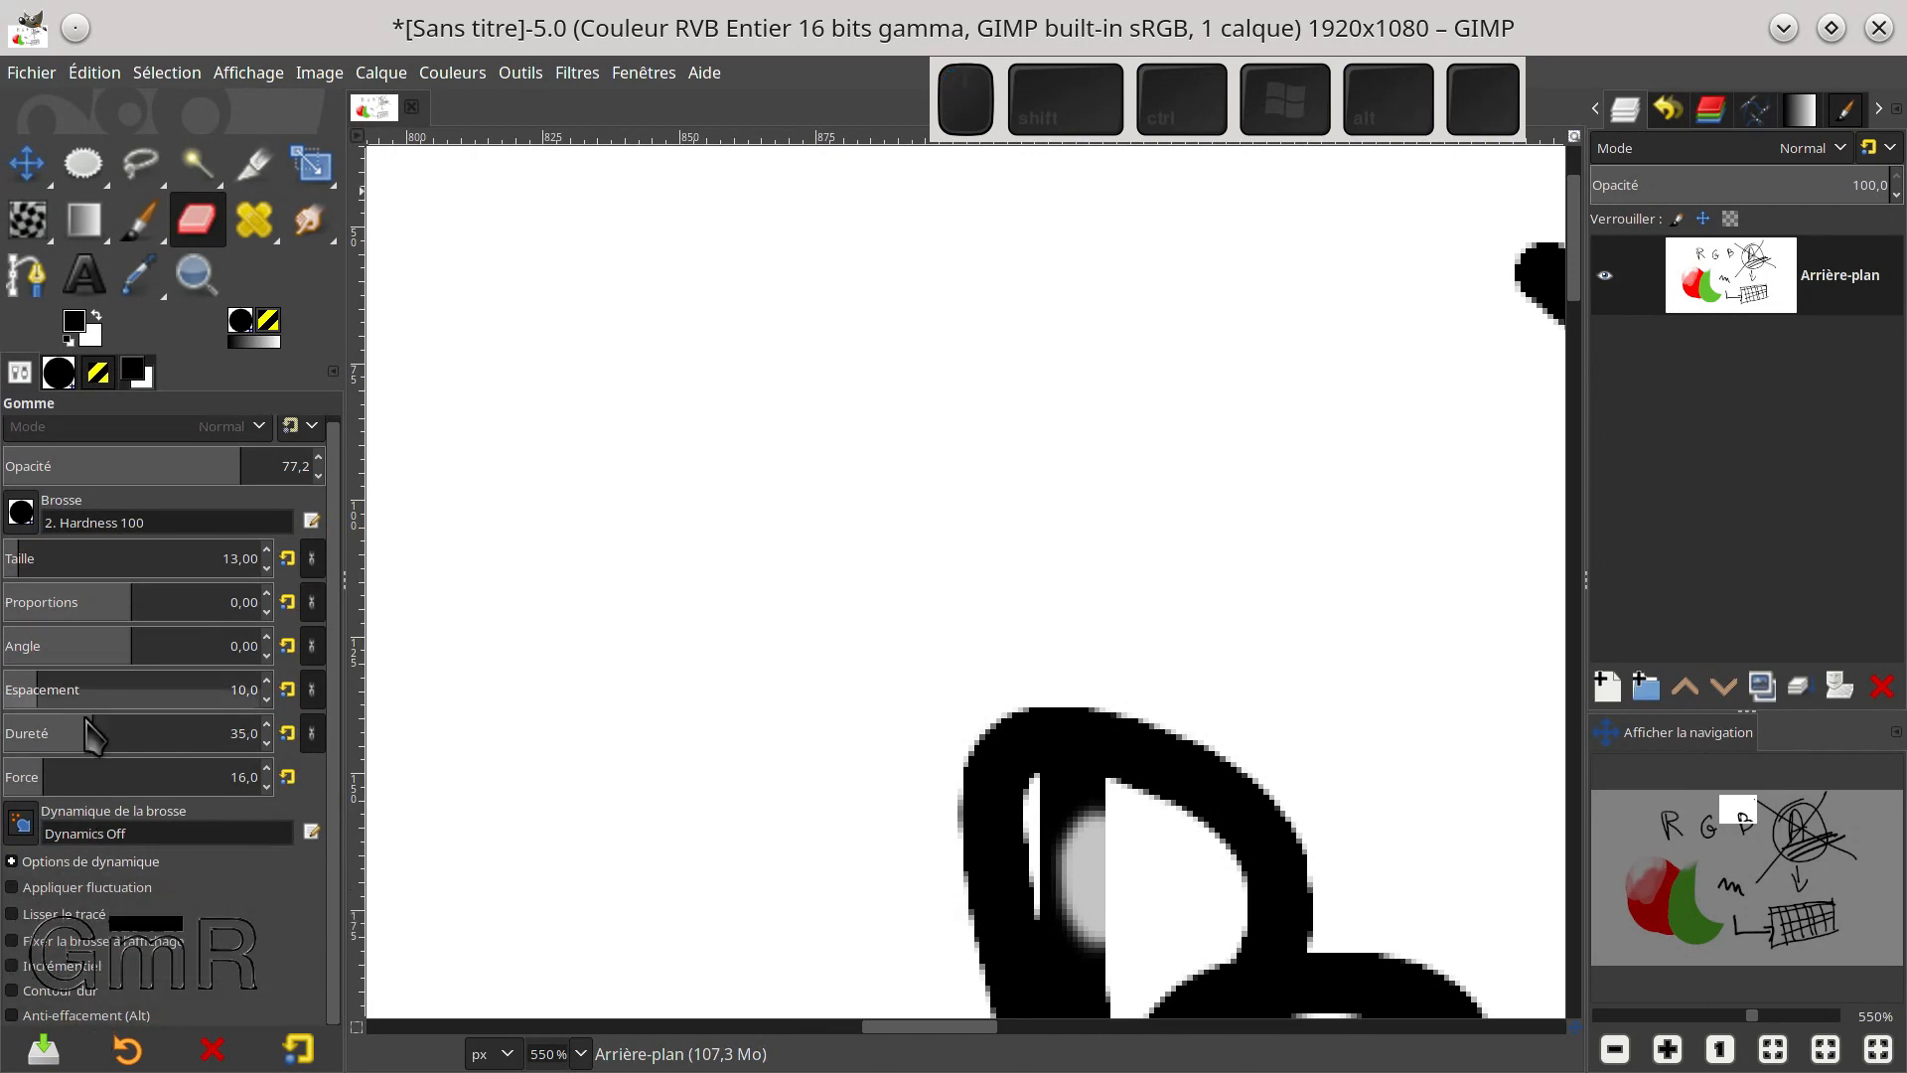
drag(92, 735, 249, 730)
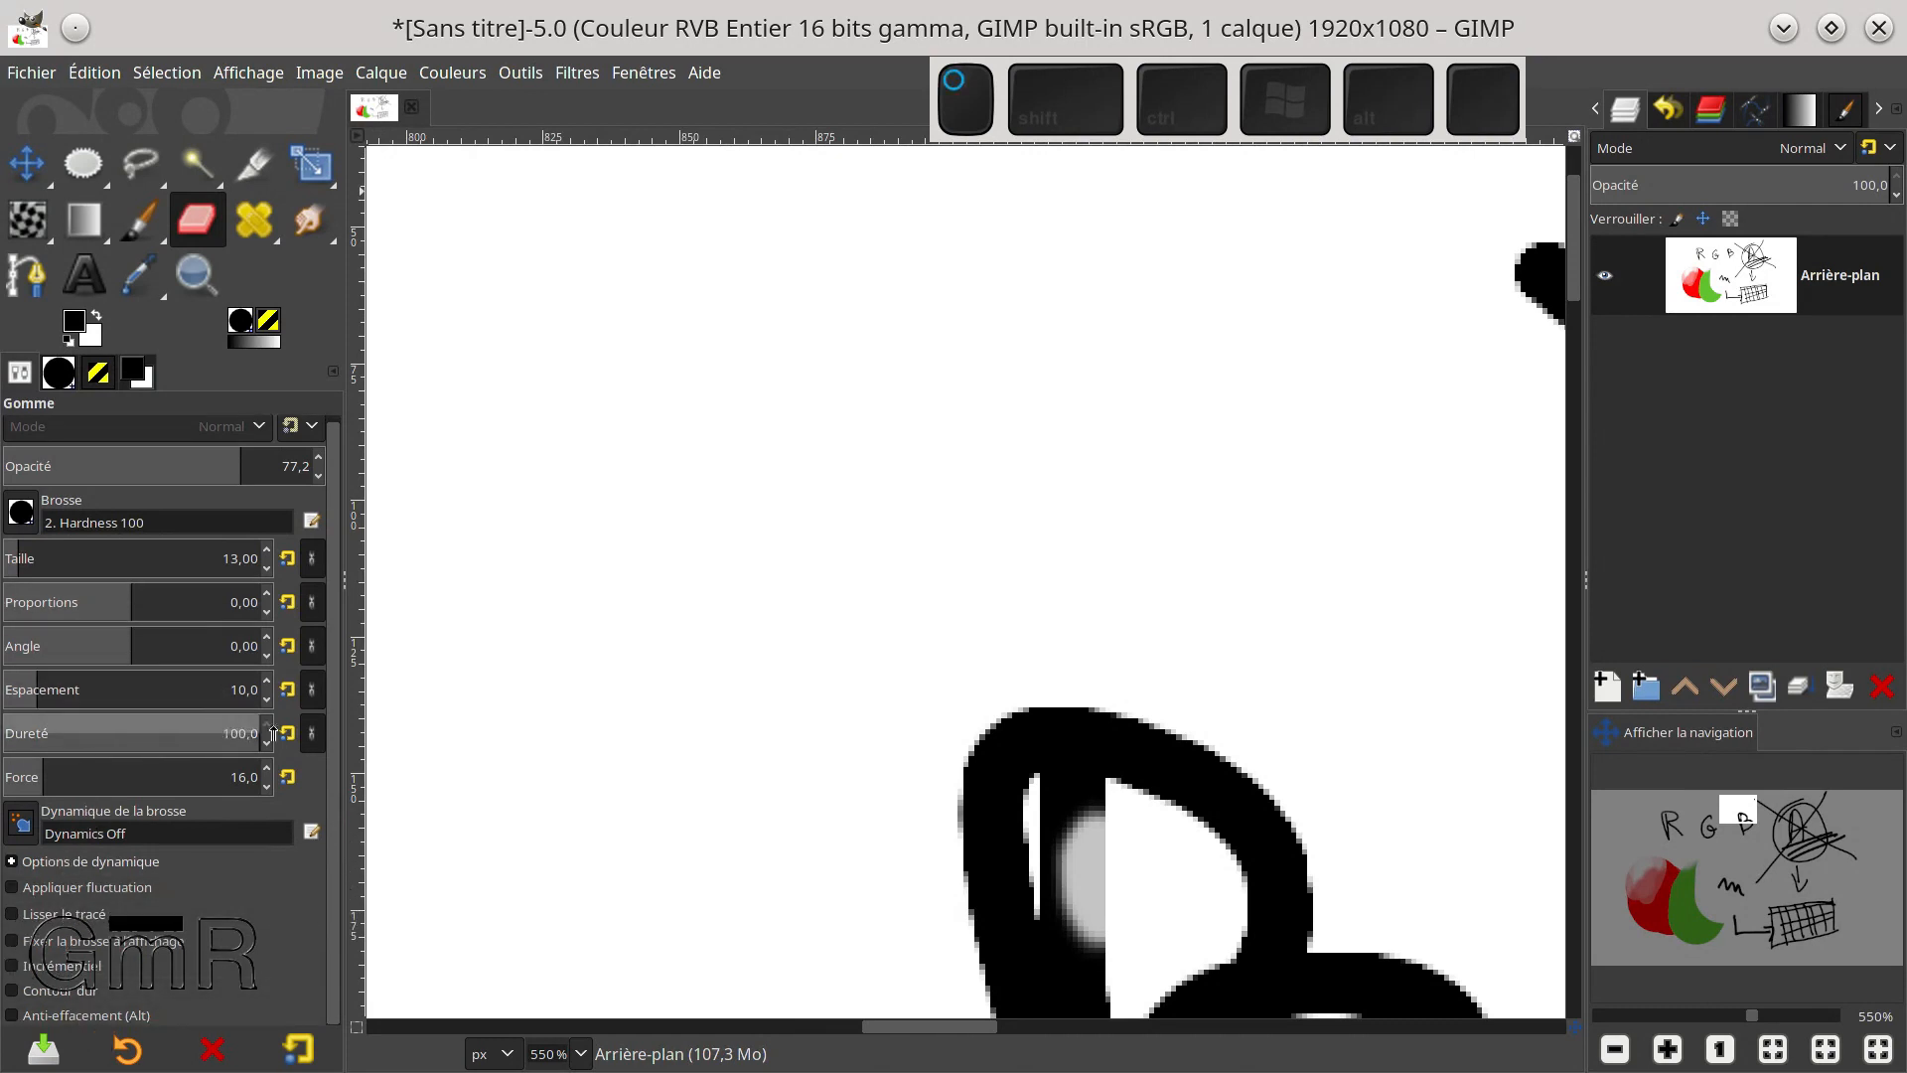
drag(40, 777, 283, 777)
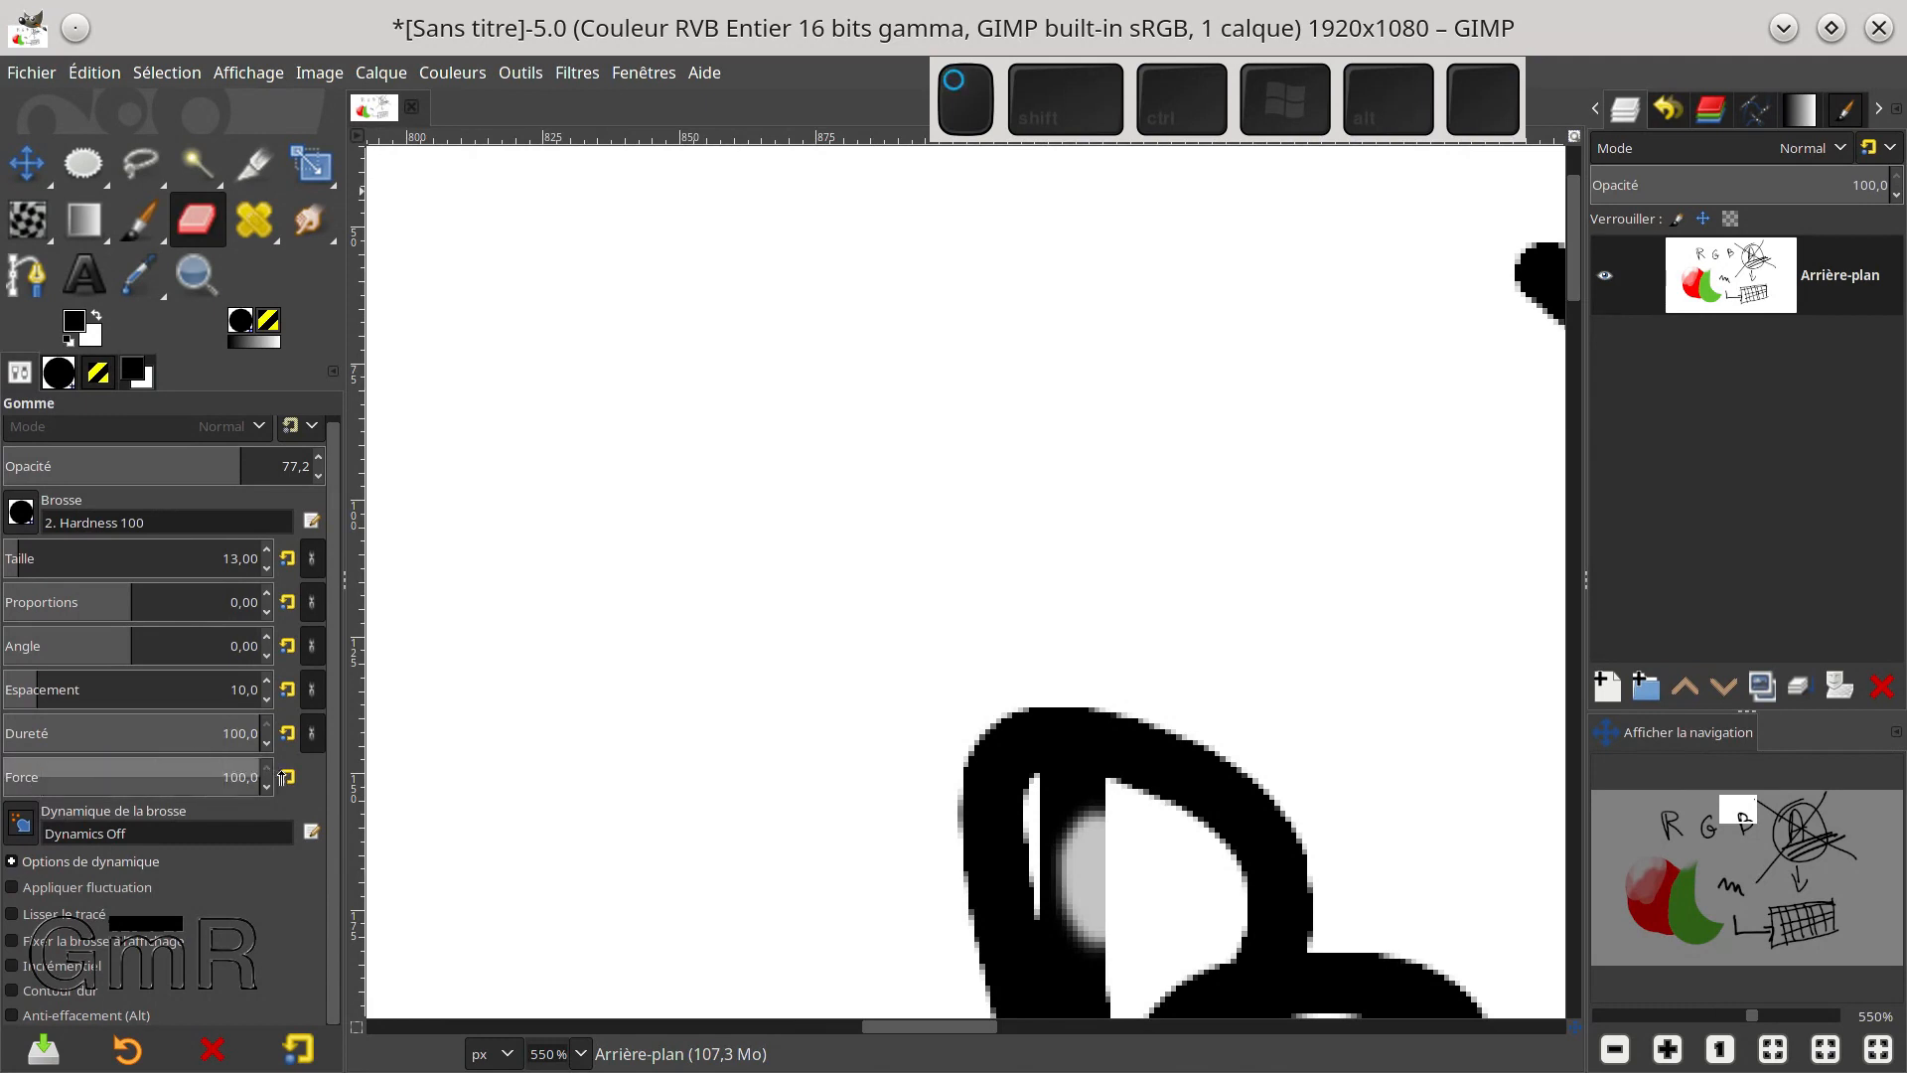
Erase the B's excess inner stroke from top to bottom, using straight-line strokes for the lower part
mouse_move(1084, 802)
mouse_down()
mouse_move(1067, 790)
mouse_move(1084, 846)
mouse_move(1053, 864)
mouse_move(1098, 939)
mouse_move(1036, 596)
mouse_move(1025, 685)
mouse_move(1053, 770)
mouse_move(1050, 737)
mouse_up()
mouse_move(1051, 732)
mouse_down()
mouse_move(954, 404)
mouse_move(951, 446)
mouse_up()
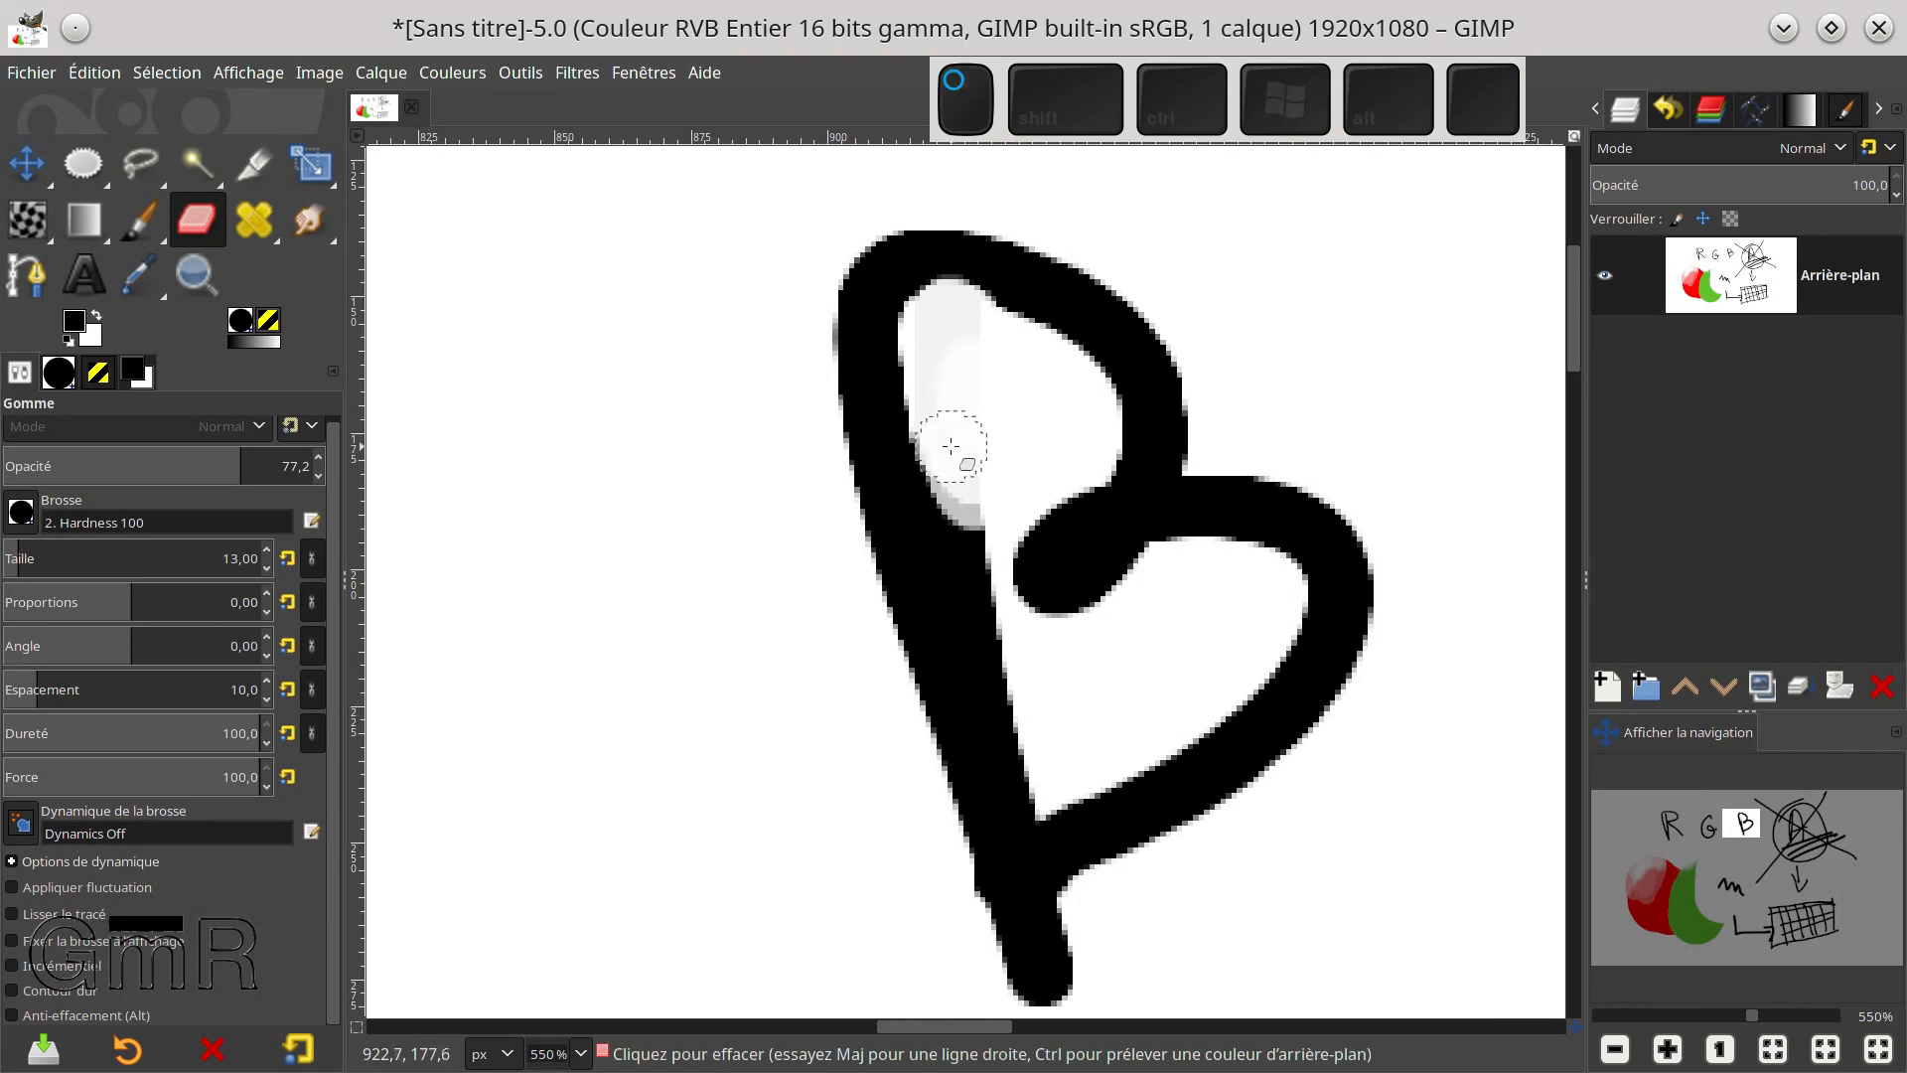
shift+click(1048, 779)
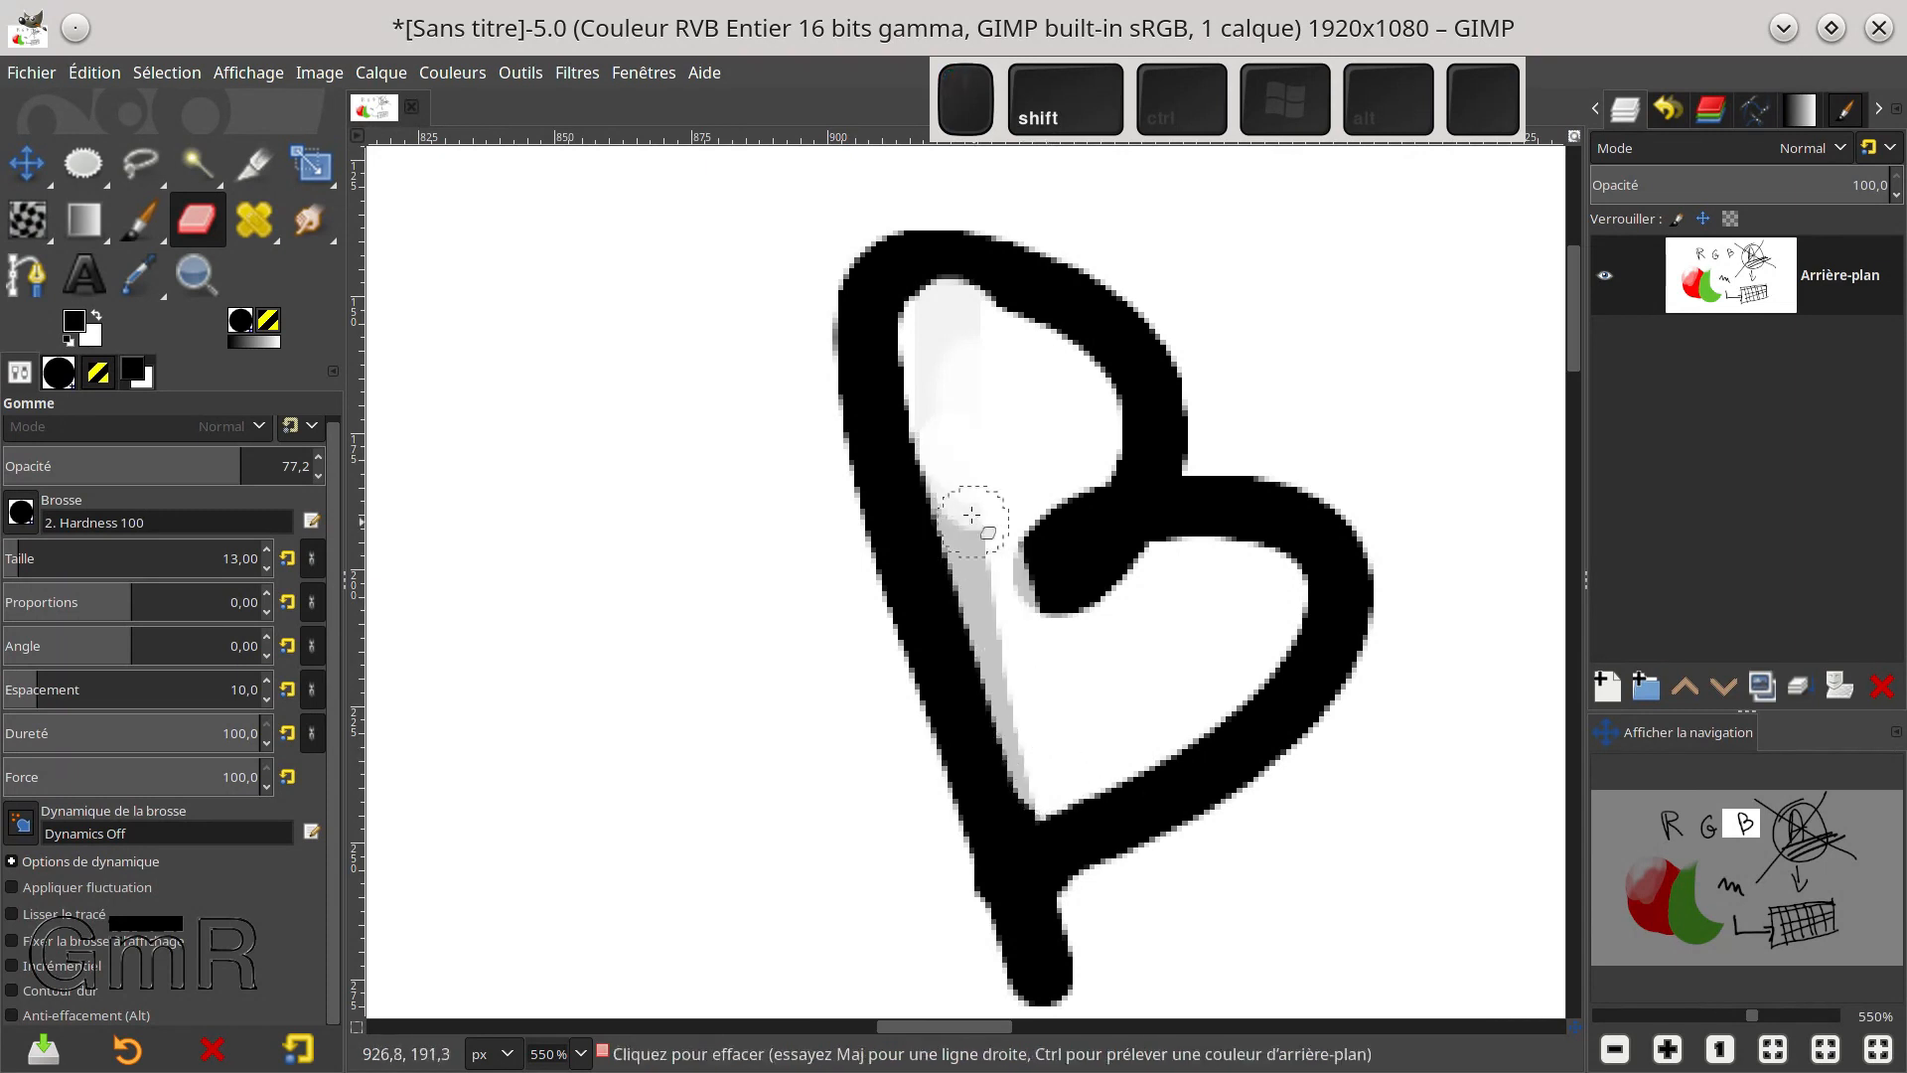
click(955, 462)
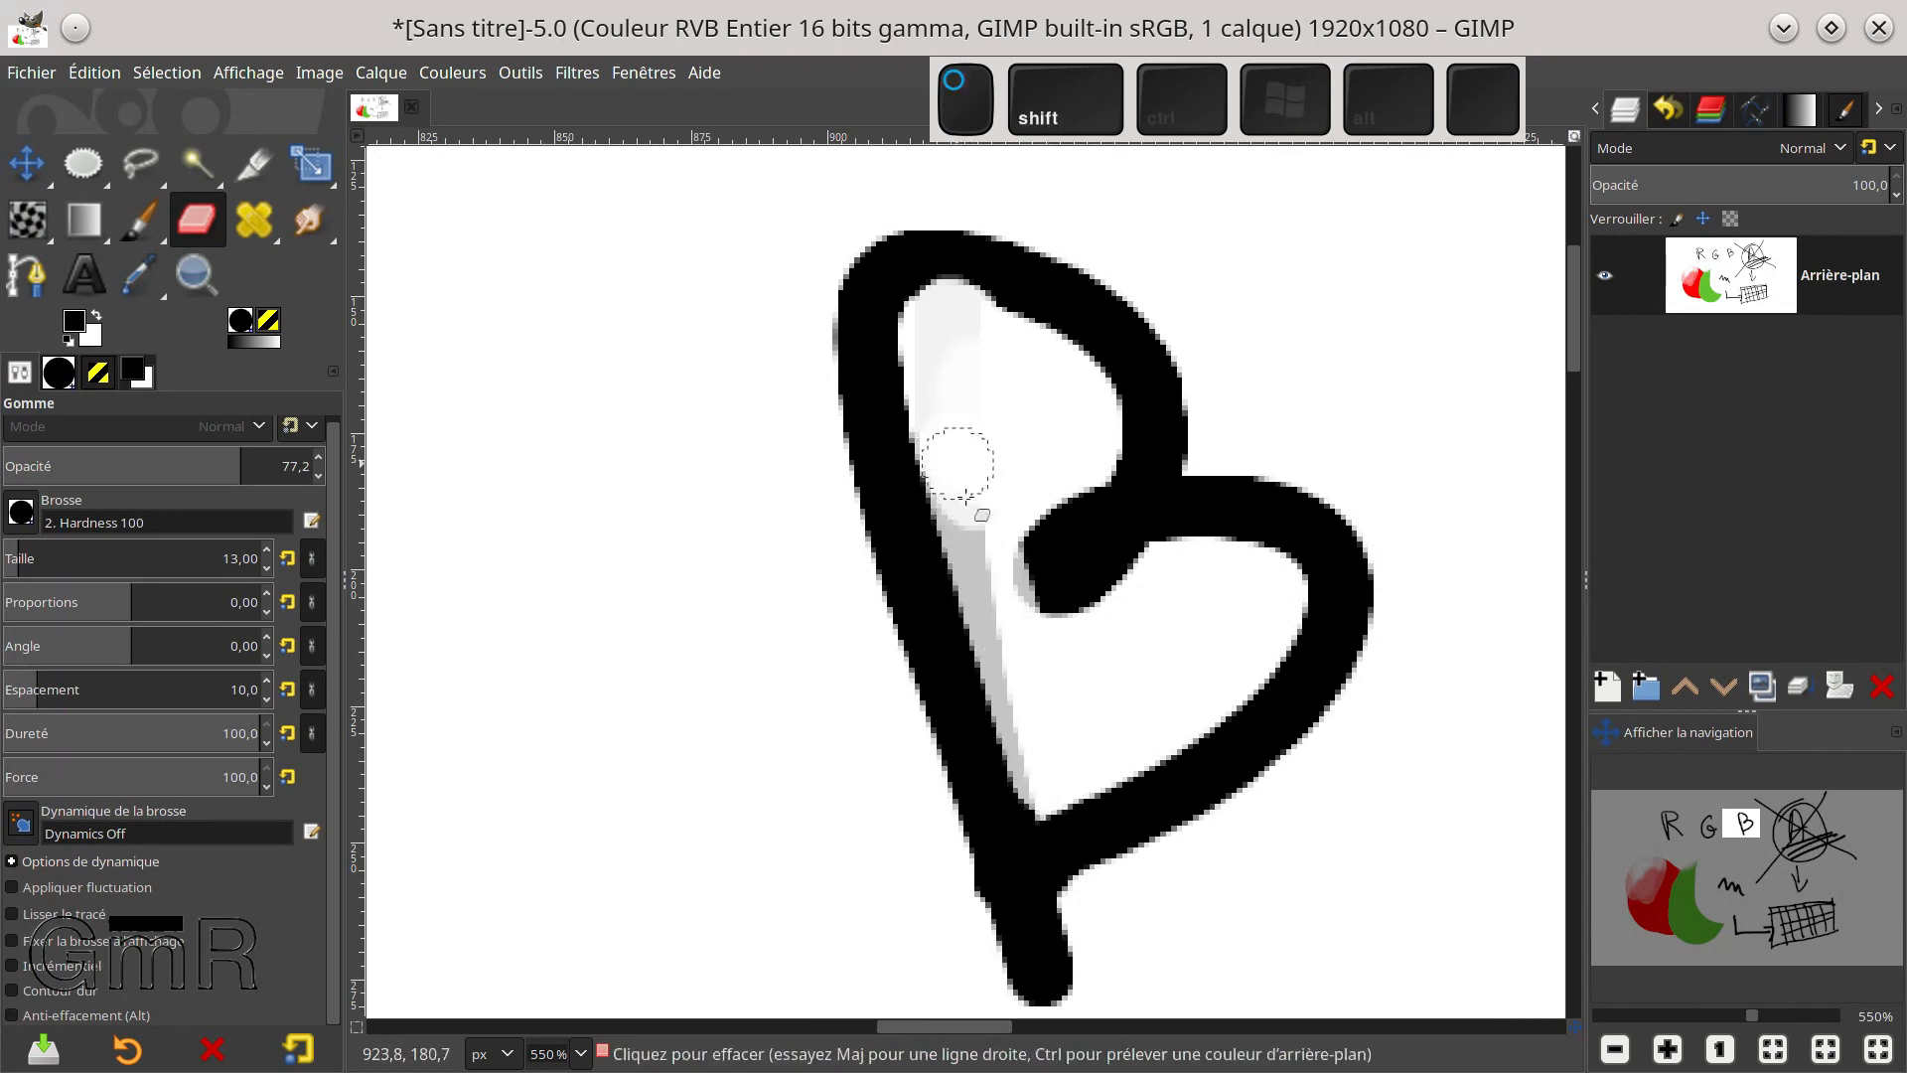
shift+click(1046, 774)
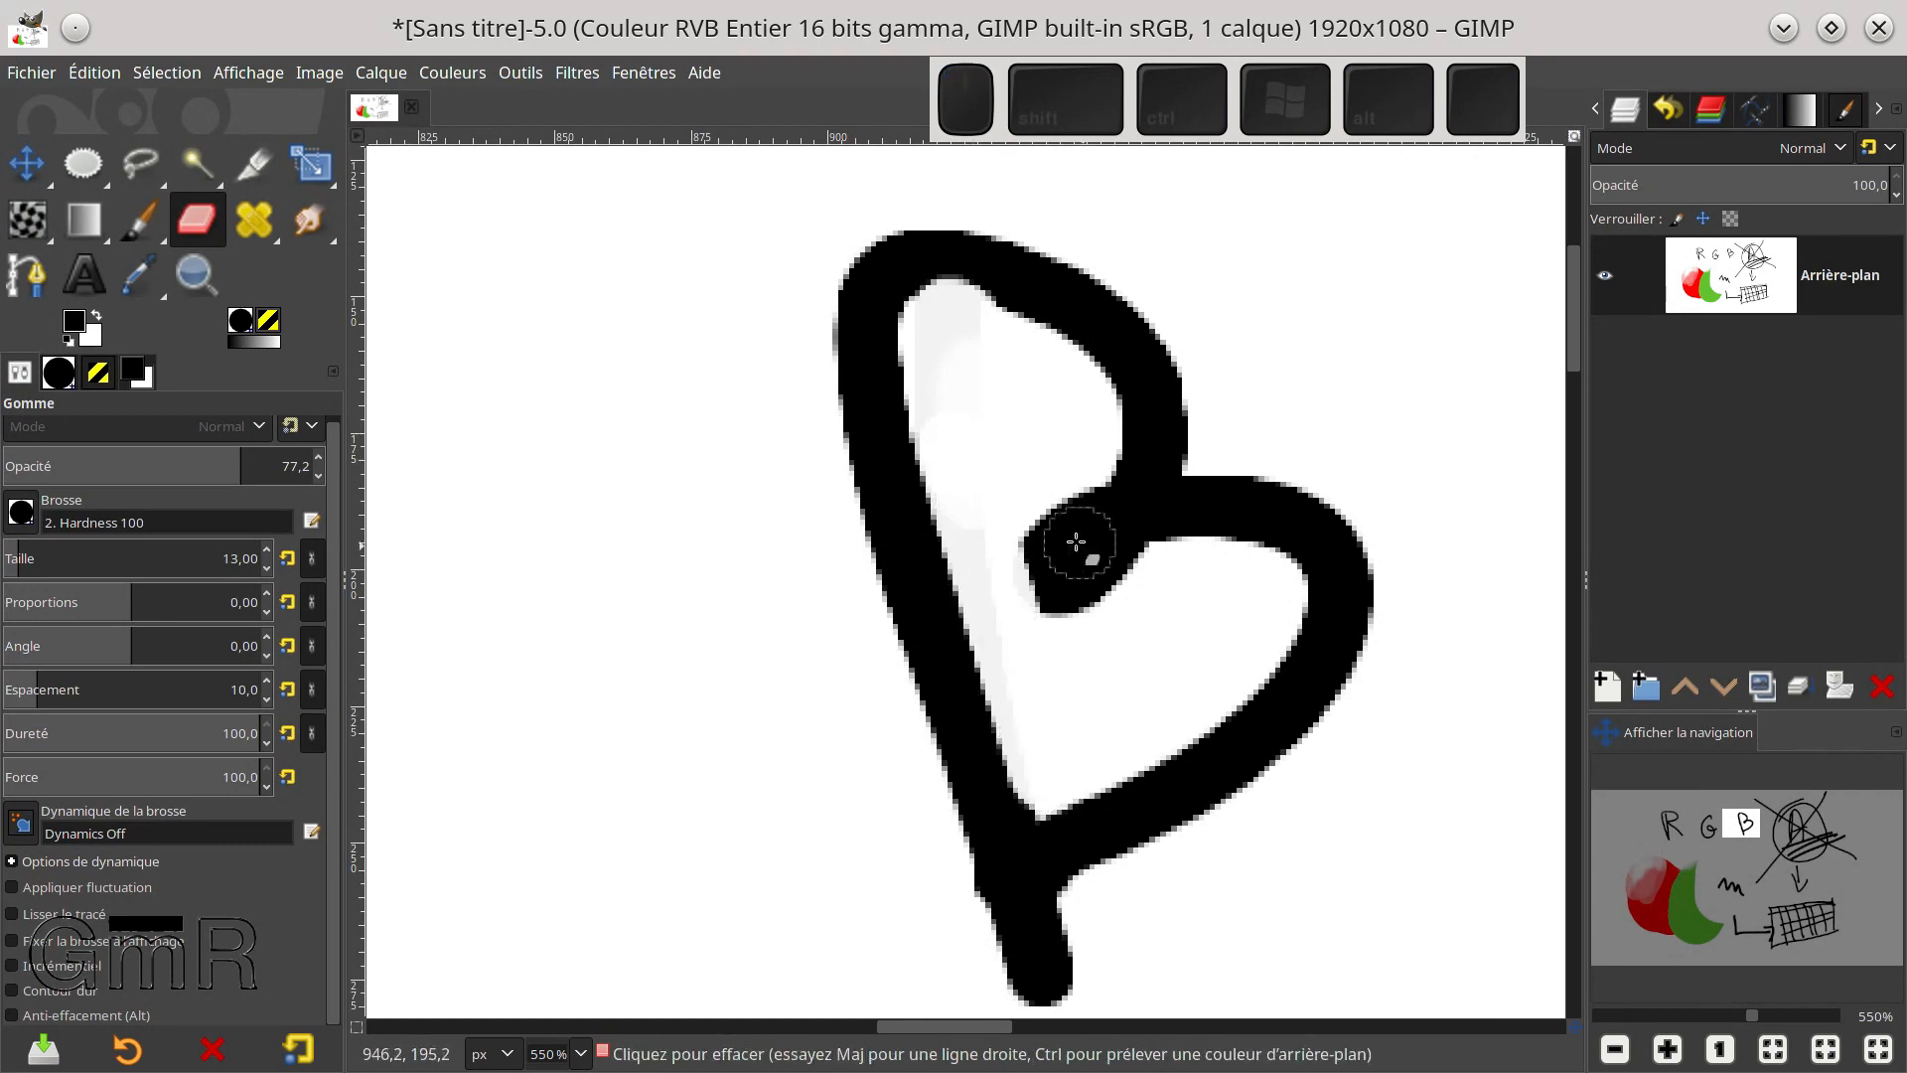
Erase across the top of the B, and try to restore the erased area with anti-erase
key(alt)
alt+click(955, 256)
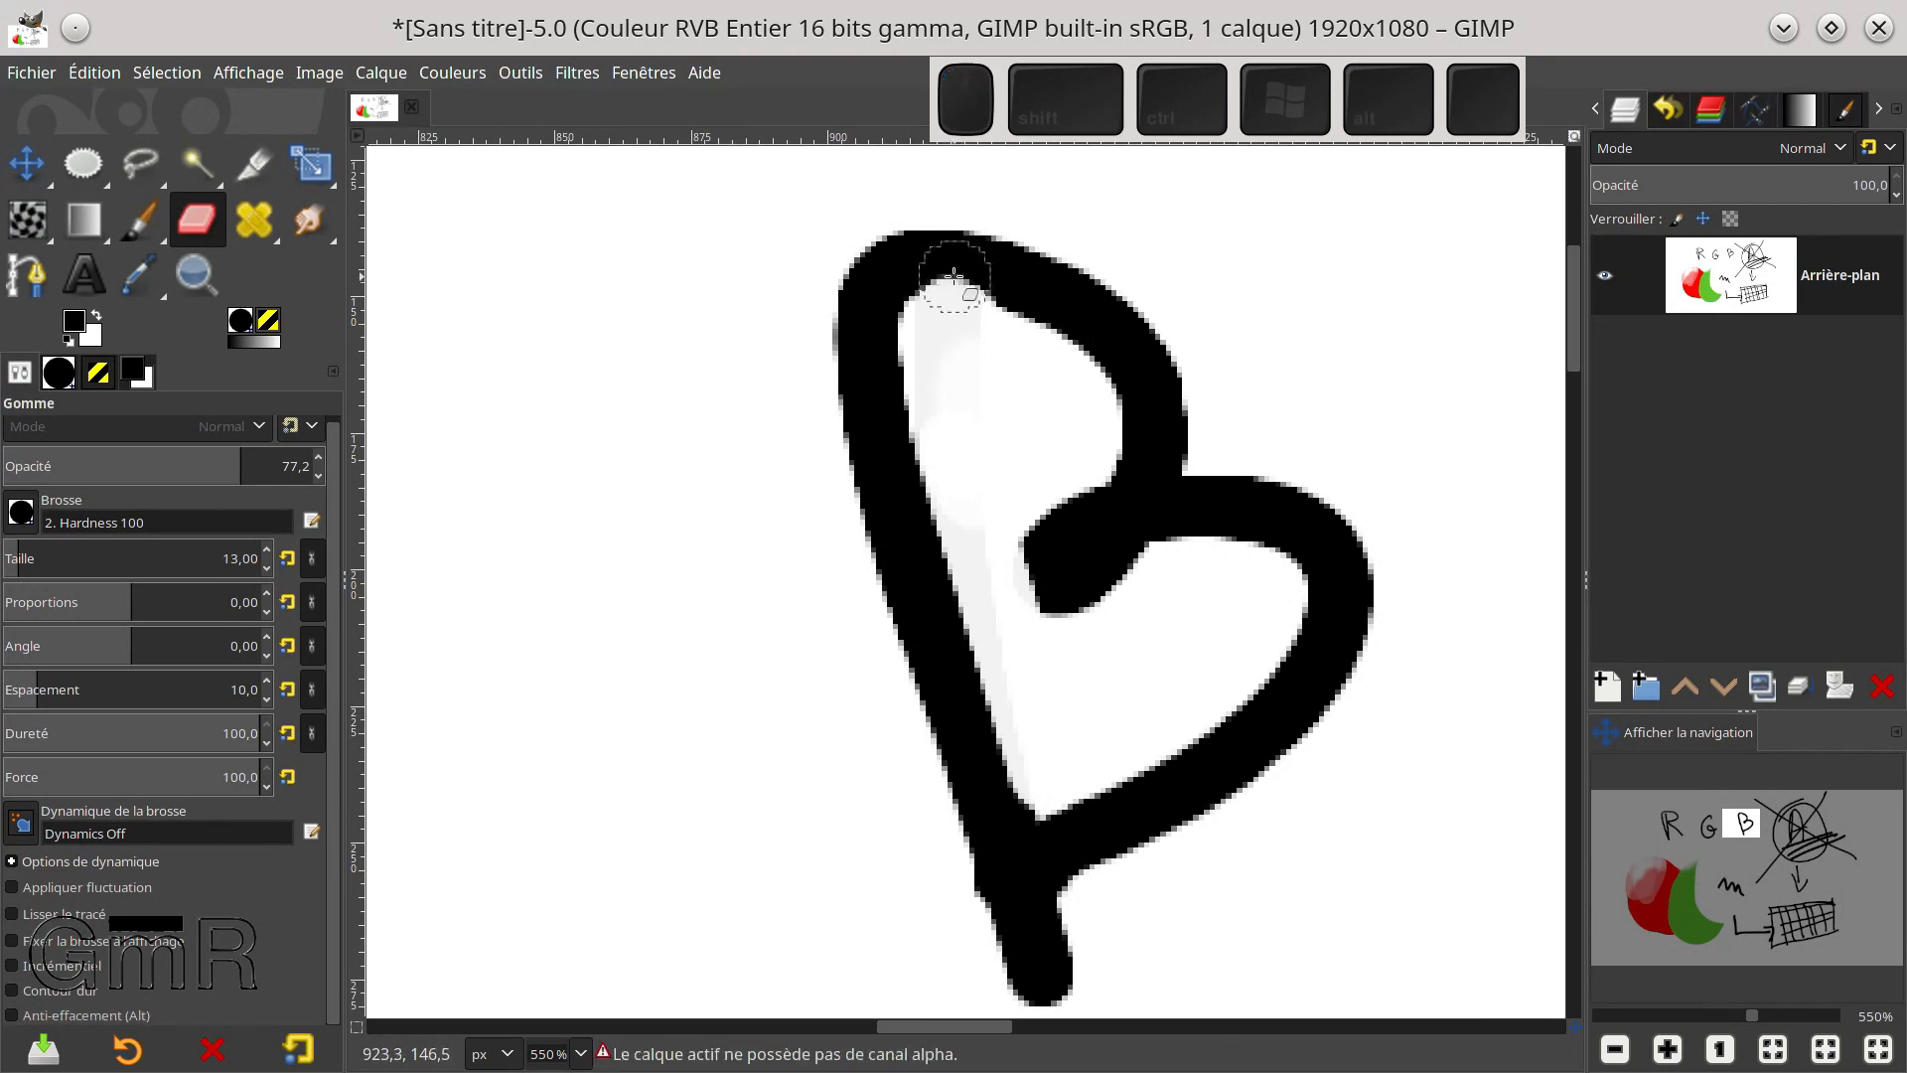
drag(952, 294, 956, 280)
scroll(939, 368, down, 2)
mouse_move(983, 316)
mouse_down()
mouse_move(976, 430)
mouse_move(966, 391)
mouse_up()
mouse_move(937, 256)
mouse_down()
mouse_move(938, 274)
mouse_move(957, 249)
mouse_up()
key(ctrl)
alt+click(940, 268)
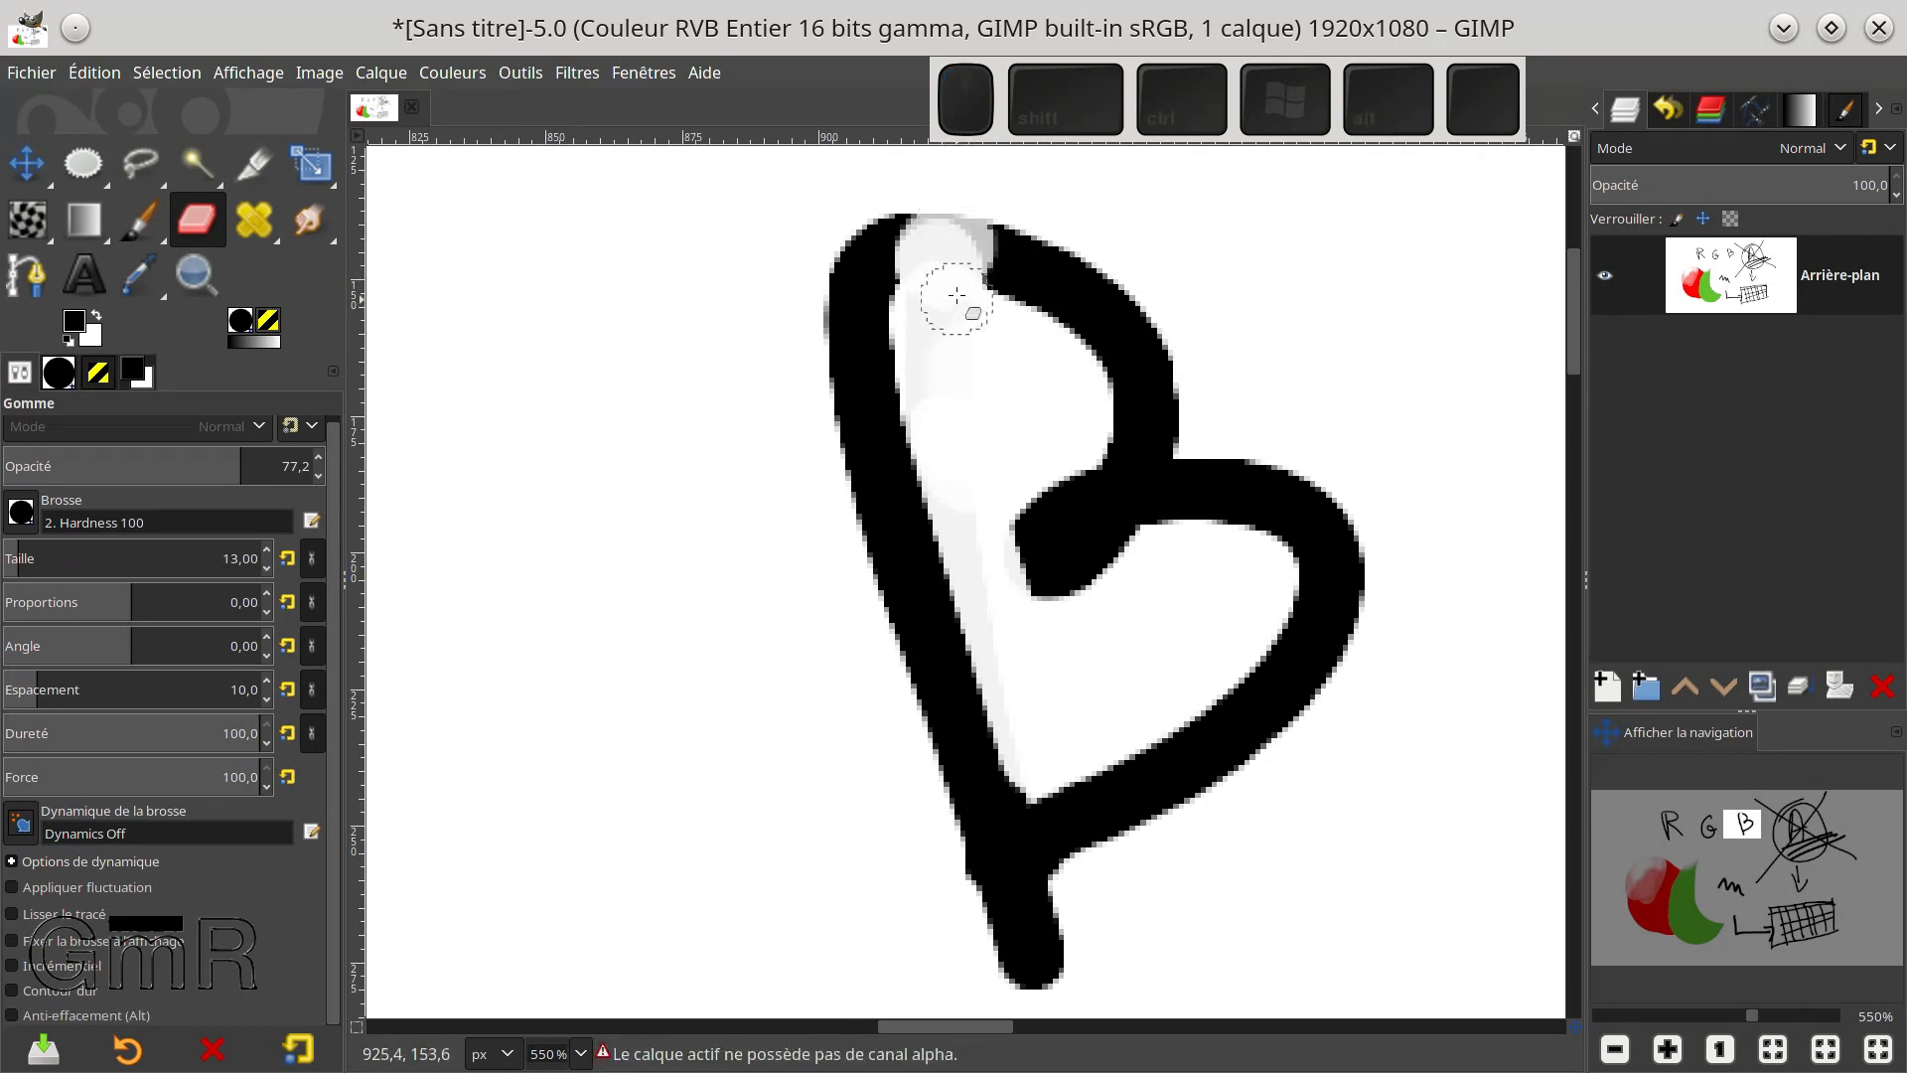
Undo all the eraser strokes on the letter B
key(ctrl+z)
key(ctrl+z)
key(ctrl+z)
key(ctrl+z)
key(ctrl+z)
key(ctrl+z)
key(ctrl+z)
key(ctrl+z)
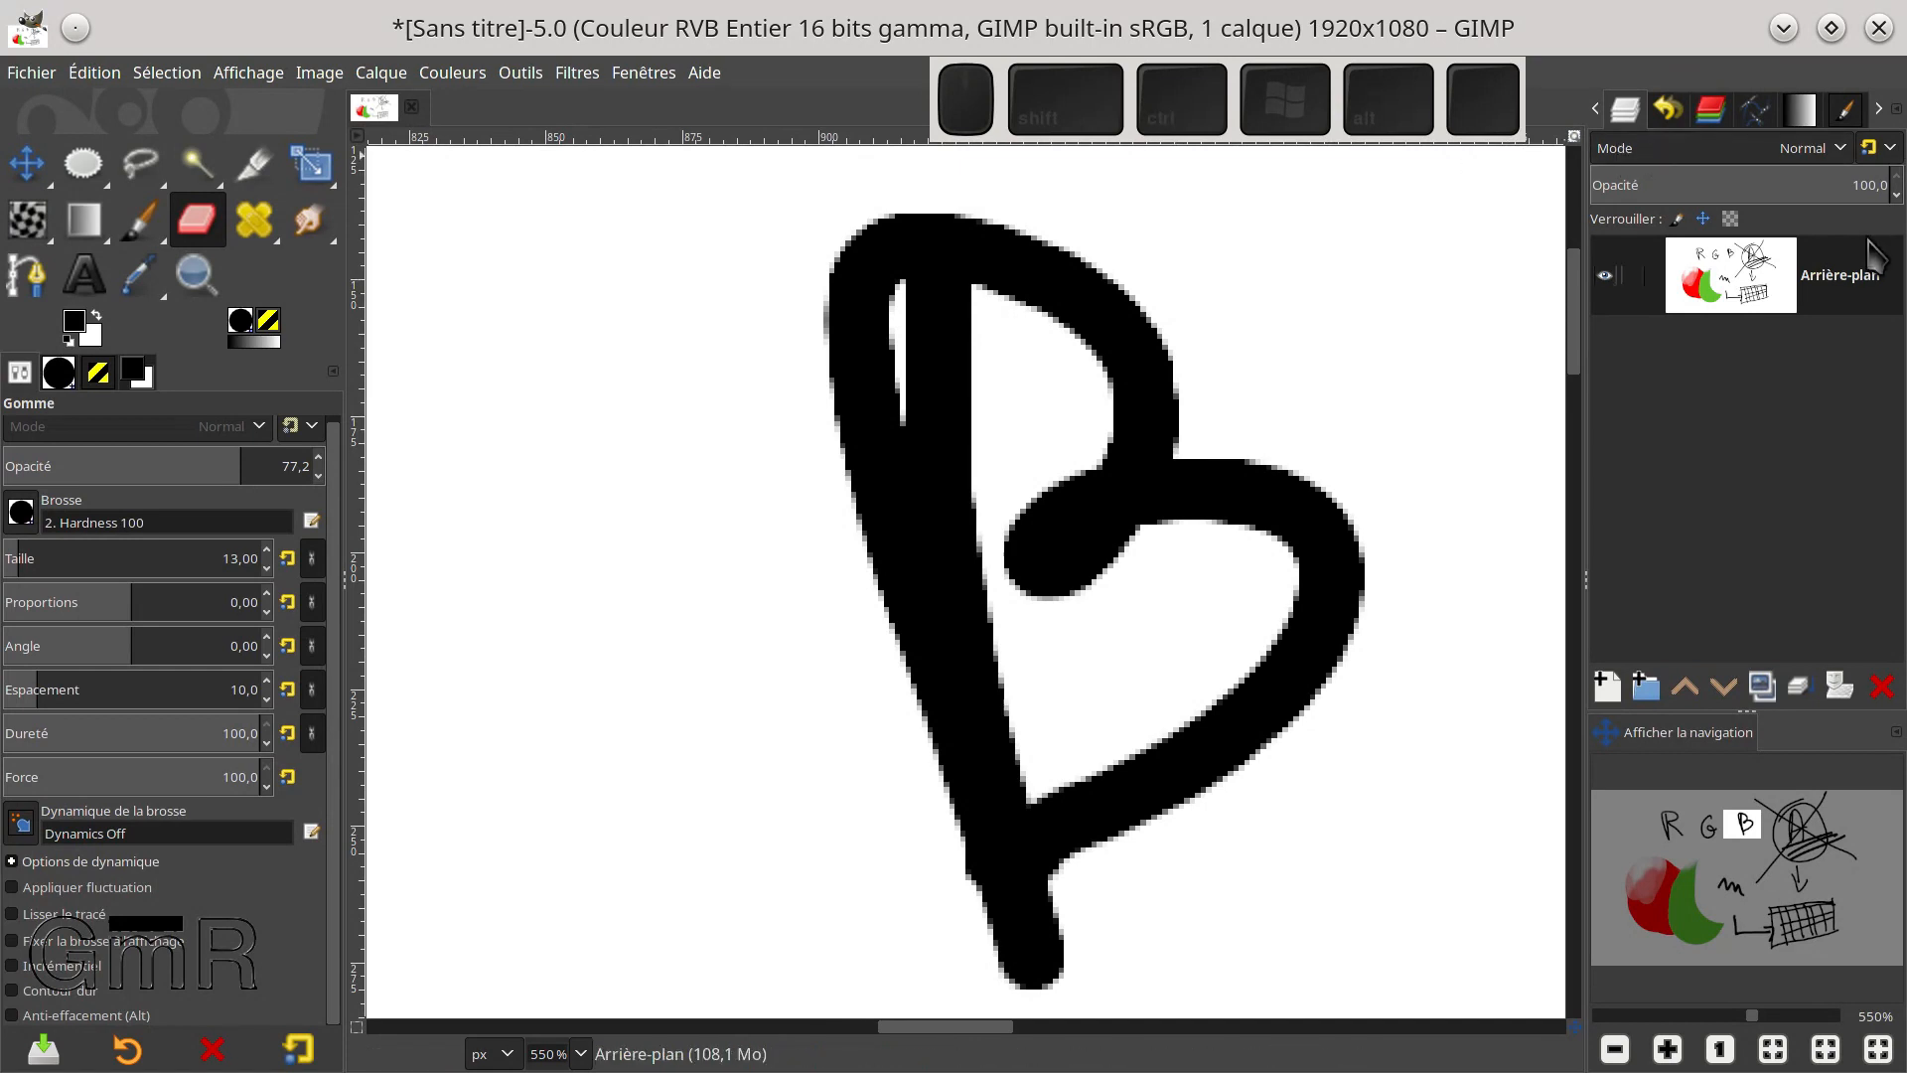
Add an alpha channel to the Arrière-plan layer, and erase the B's inner stroke with freehand and straight-line Eraser strokes
right_click(1840, 278)
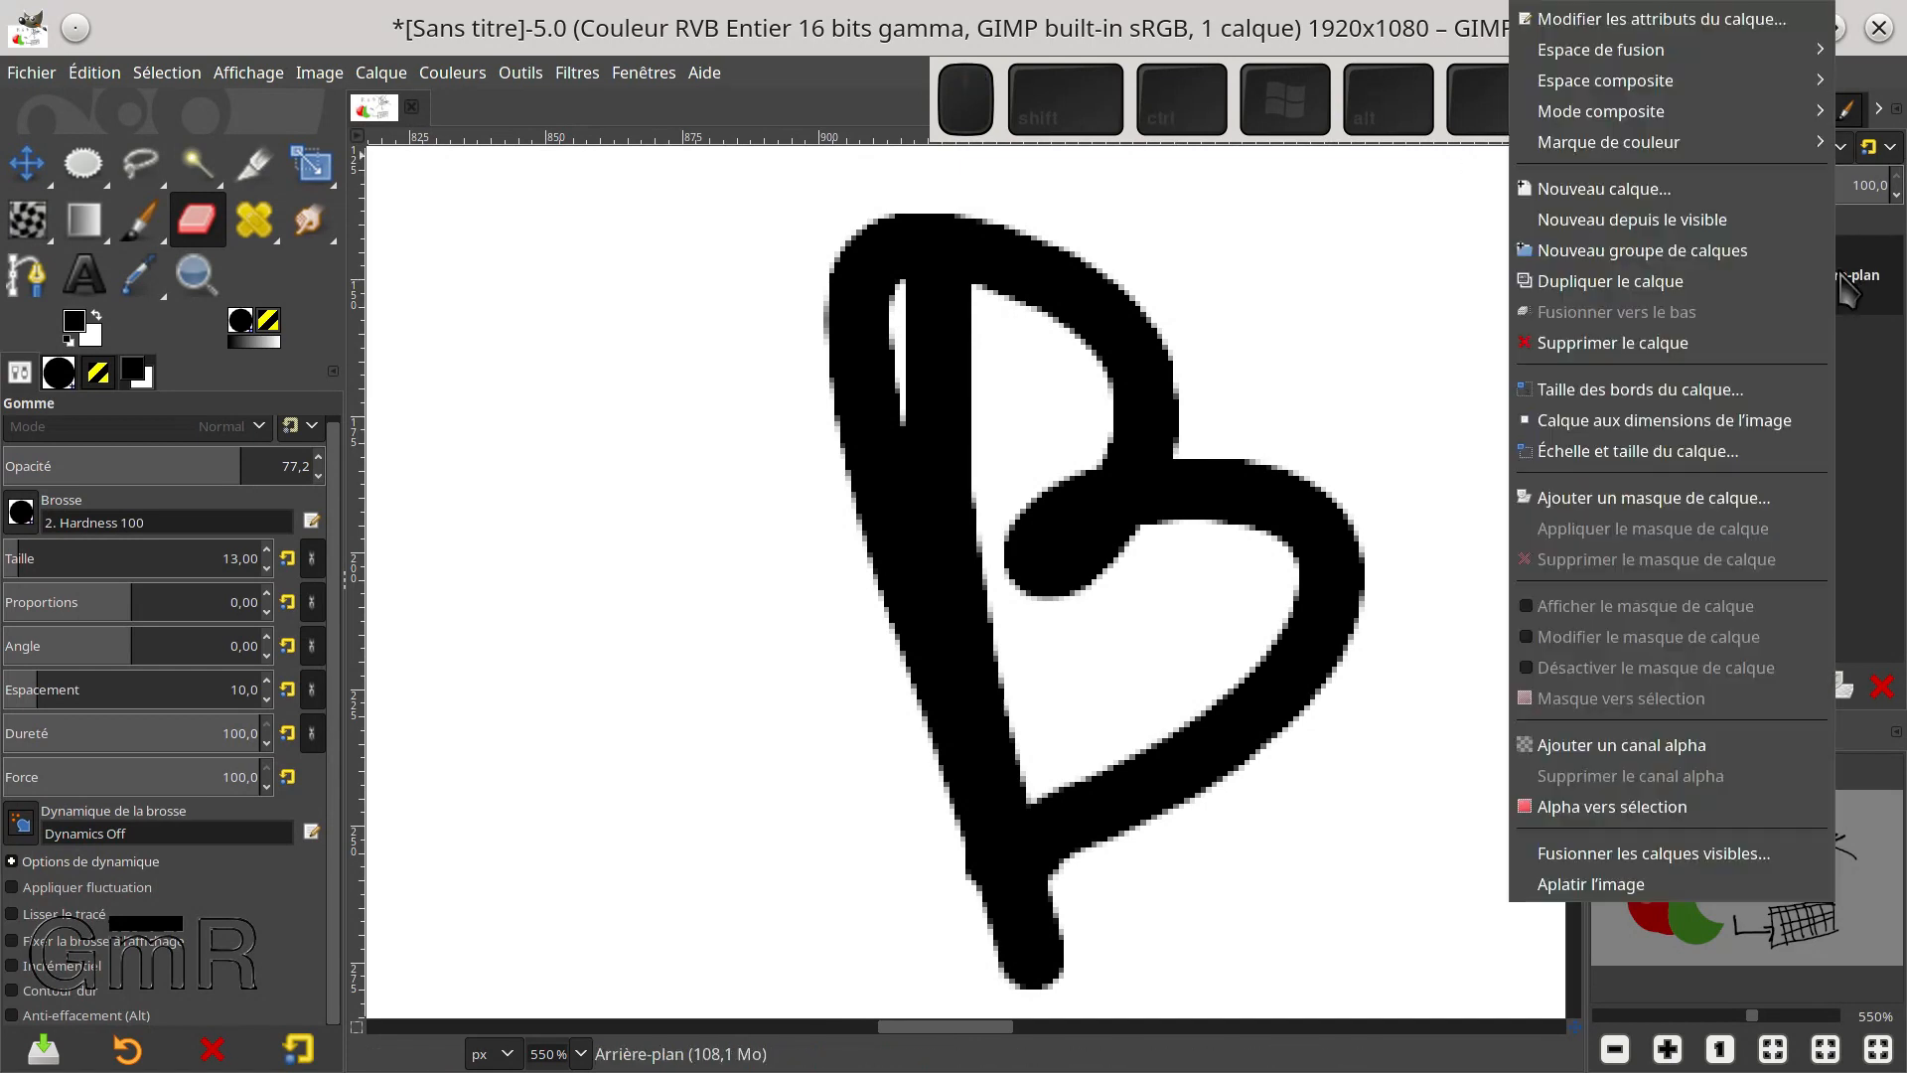
click(1575, 747)
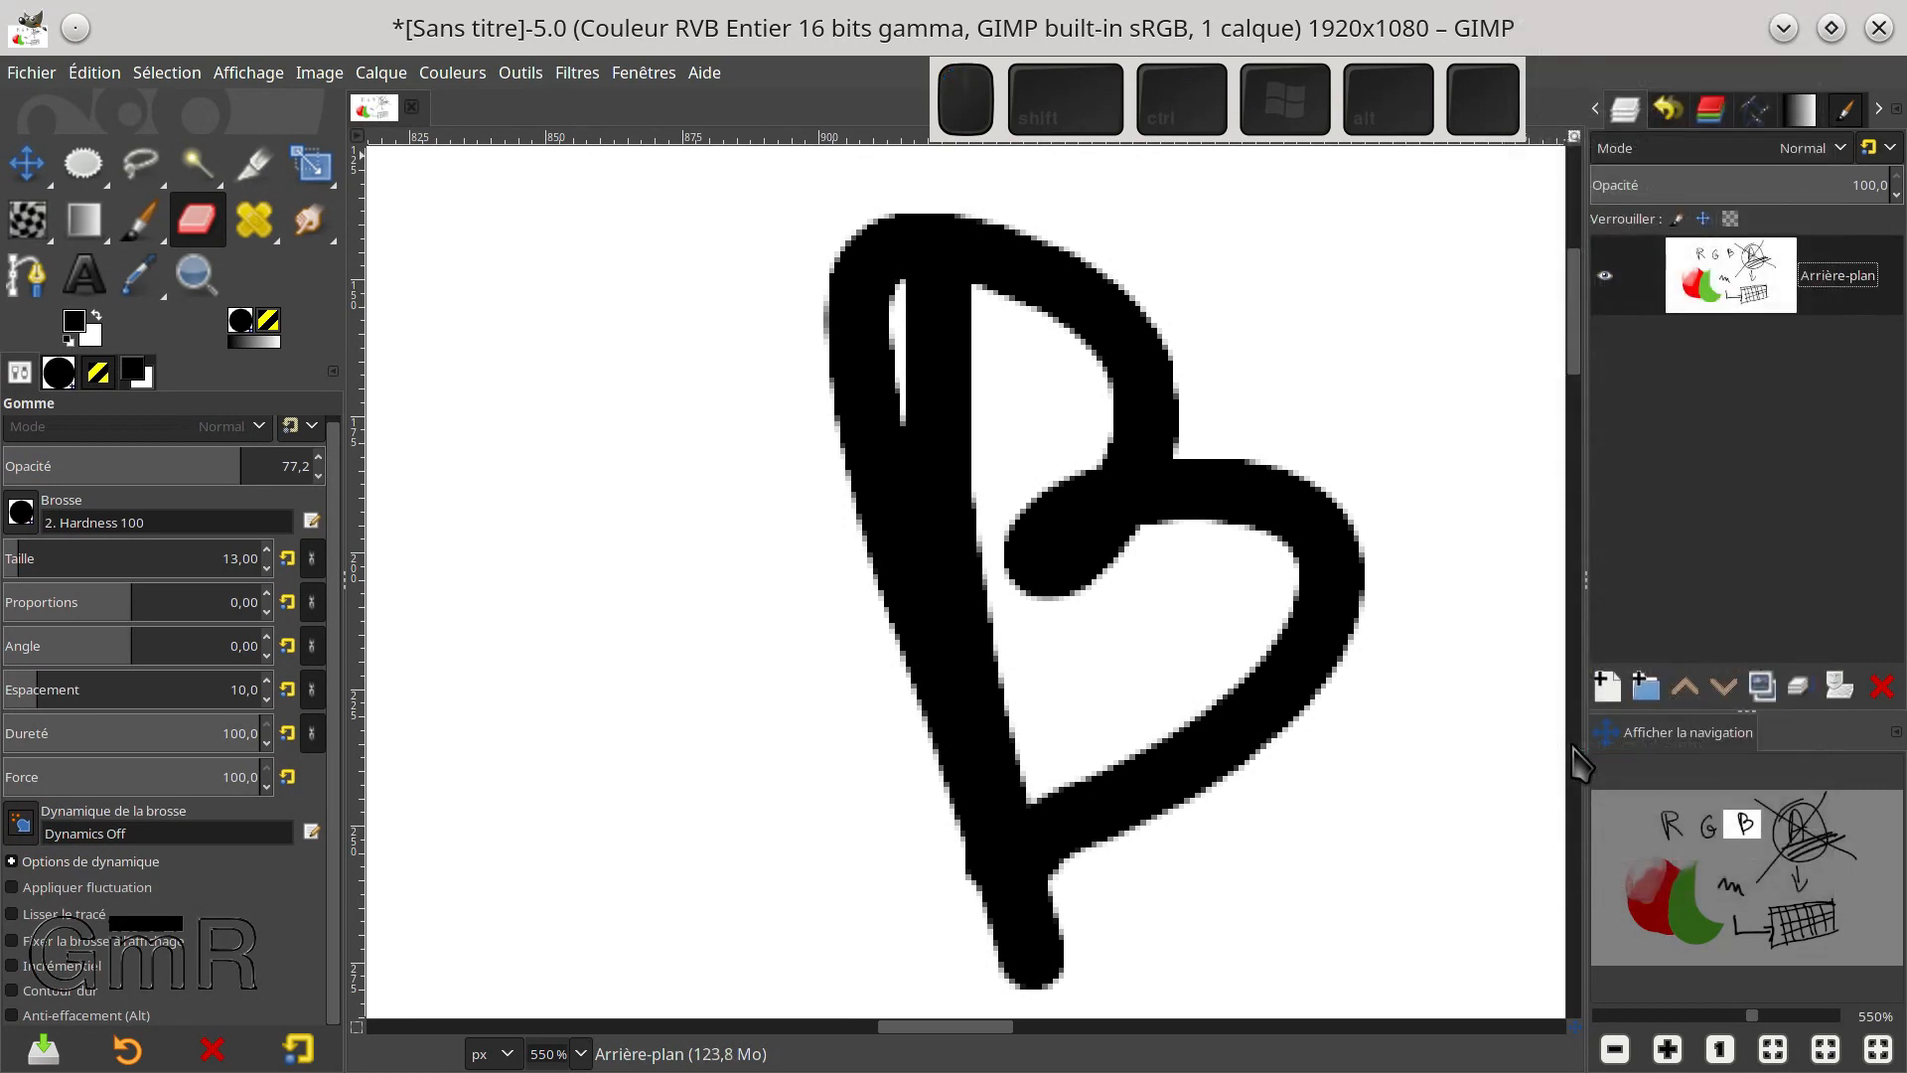
drag(944, 289, 943, 428)
key(shift)
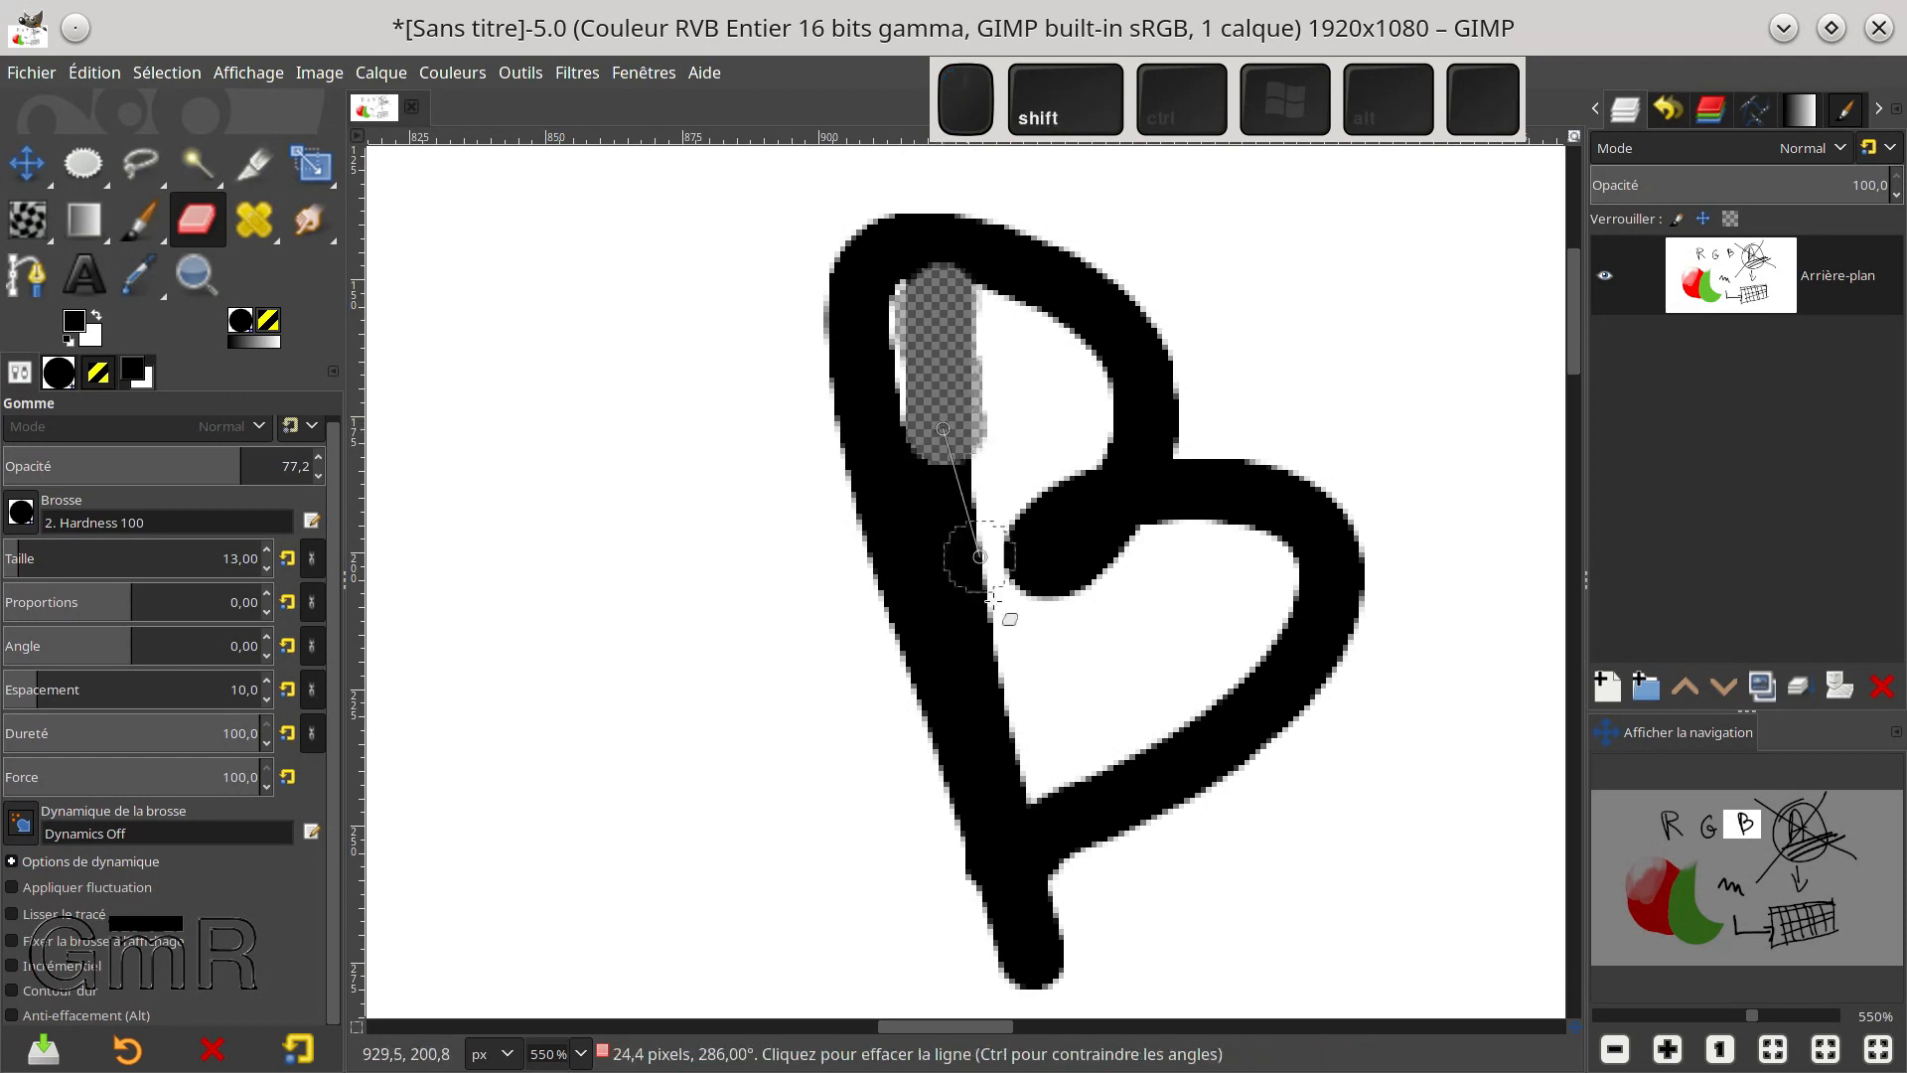
shift+click(1043, 760)
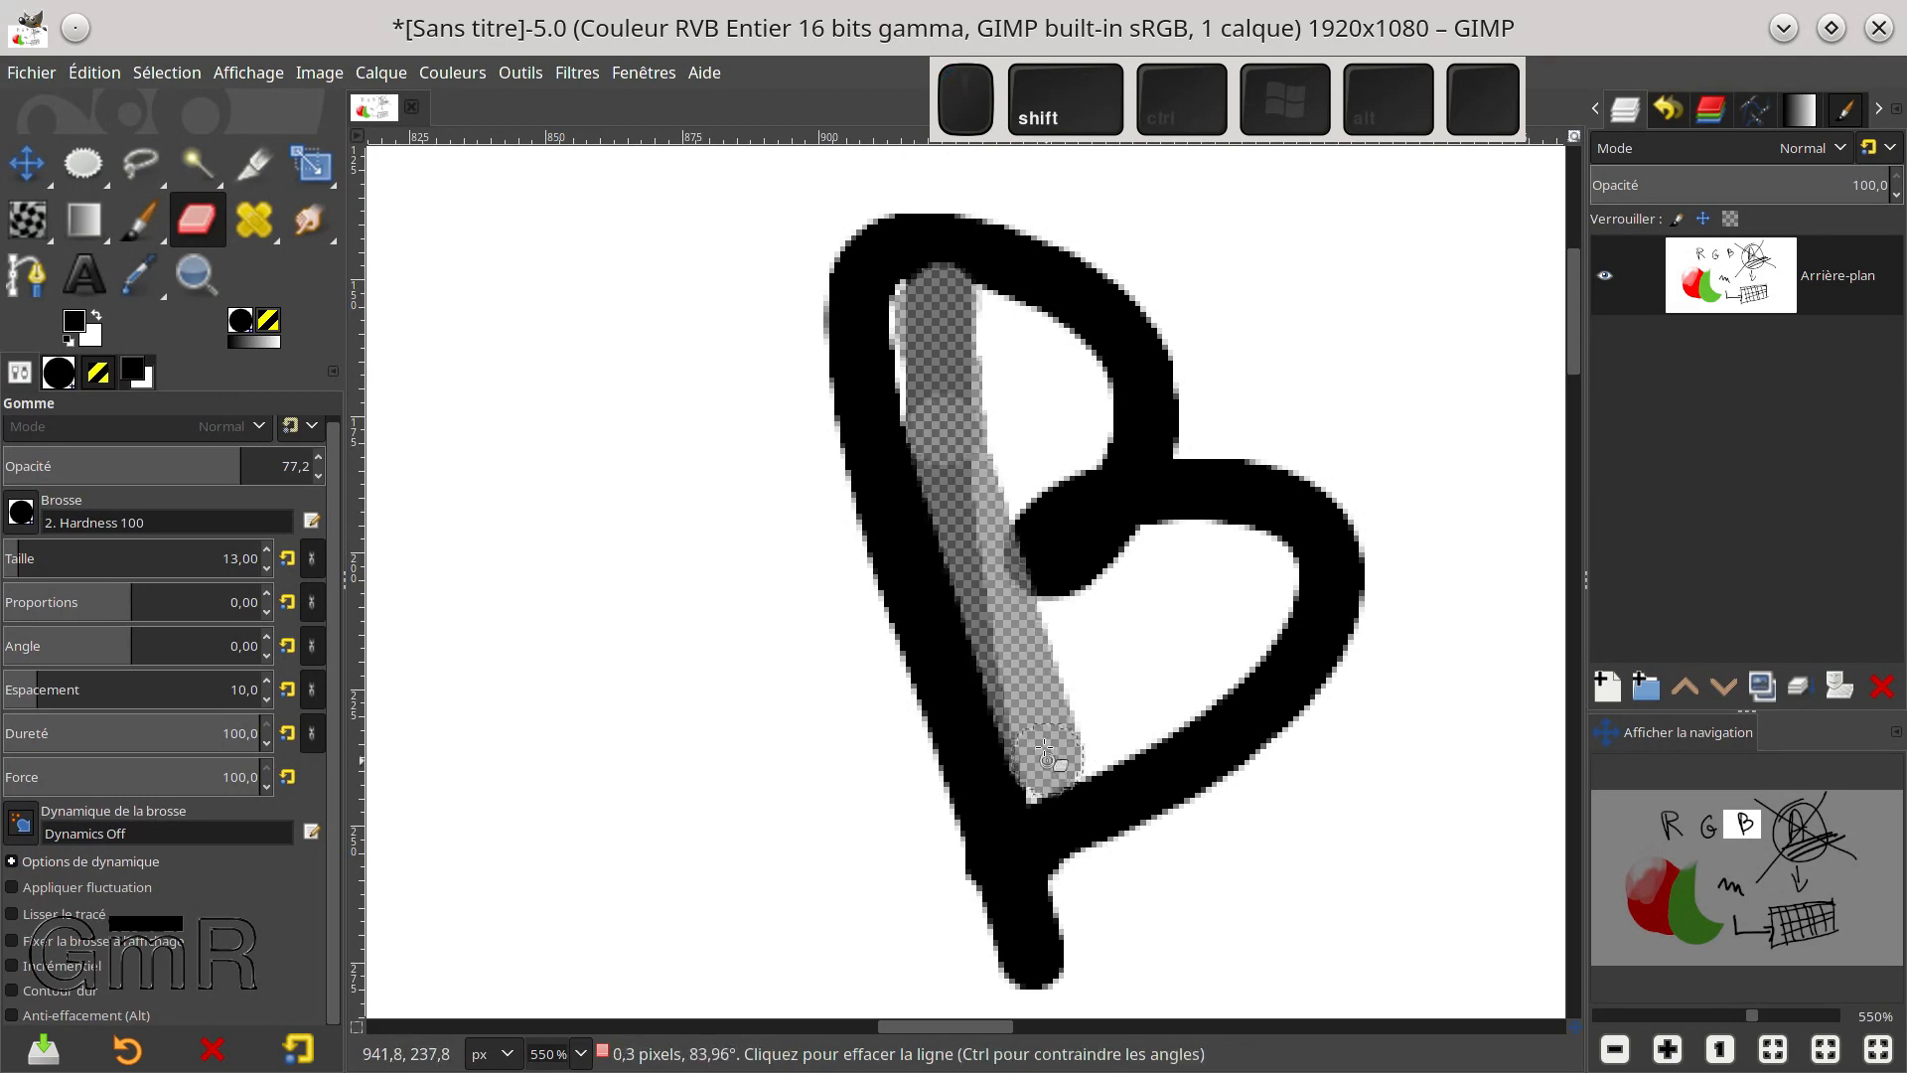
mouse_move(947, 375)
mouse_down()
mouse_move(969, 534)
mouse_move(1055, 755)
mouse_up()
mouse_move(928, 322)
mouse_down()
mouse_move(940, 273)
mouse_move(946, 294)
mouse_up()
Erase the rounded tip of the B's middle stroke and restore it
key(alt)
drag(1045, 551, 1046, 554)
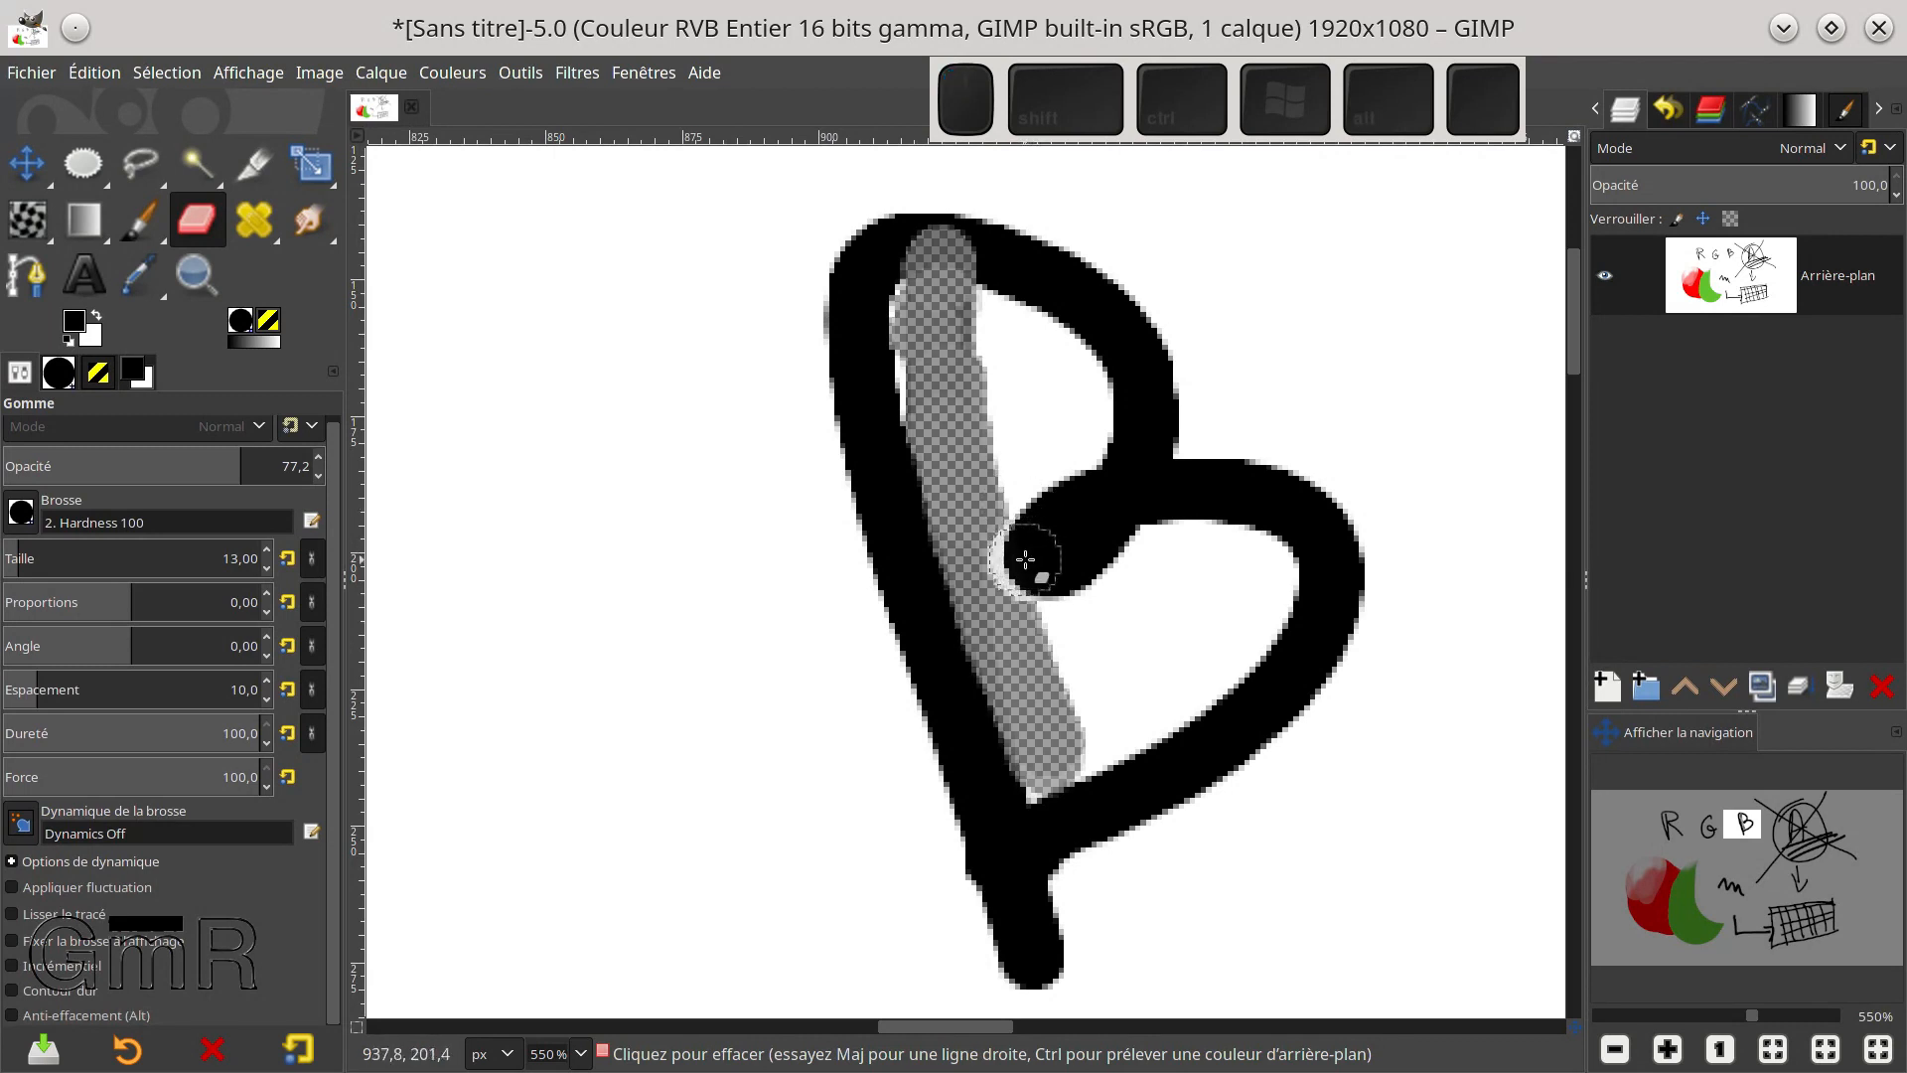
click(1034, 556)
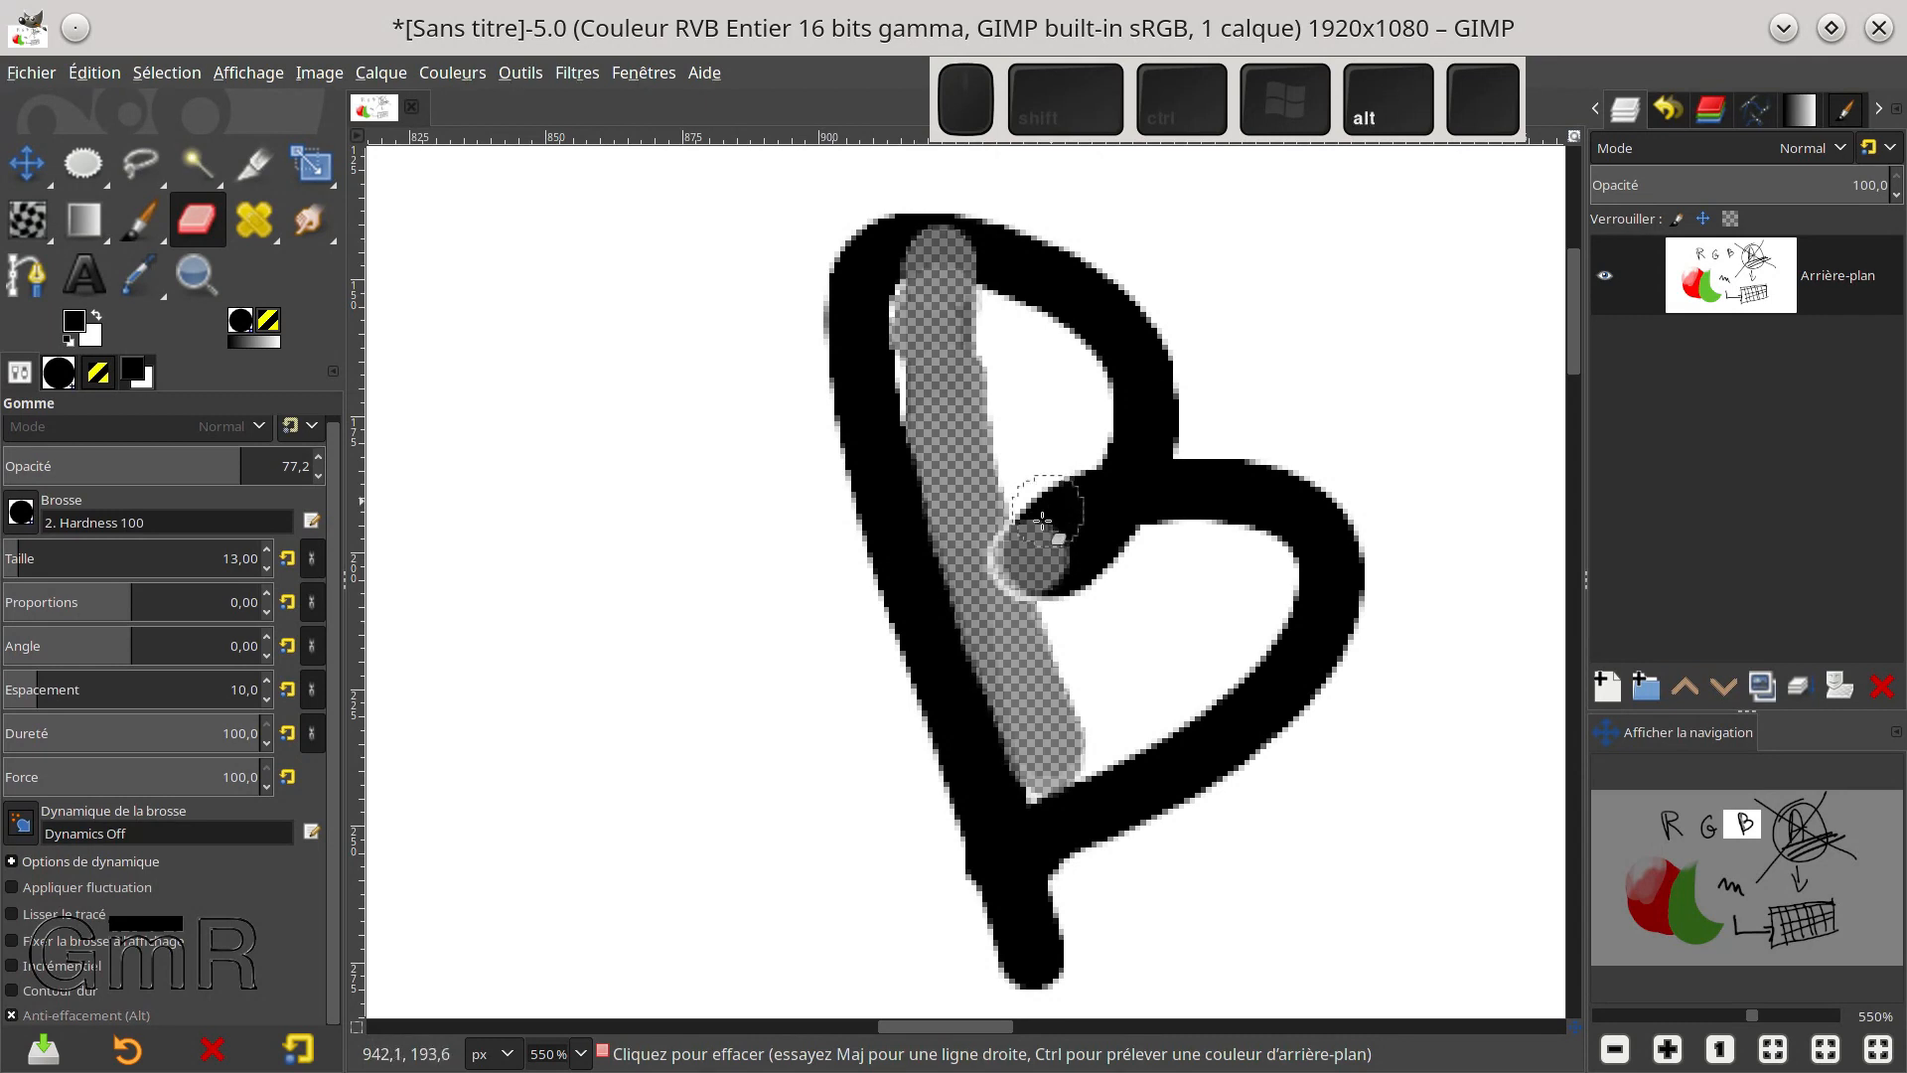
key(ctrl+z)
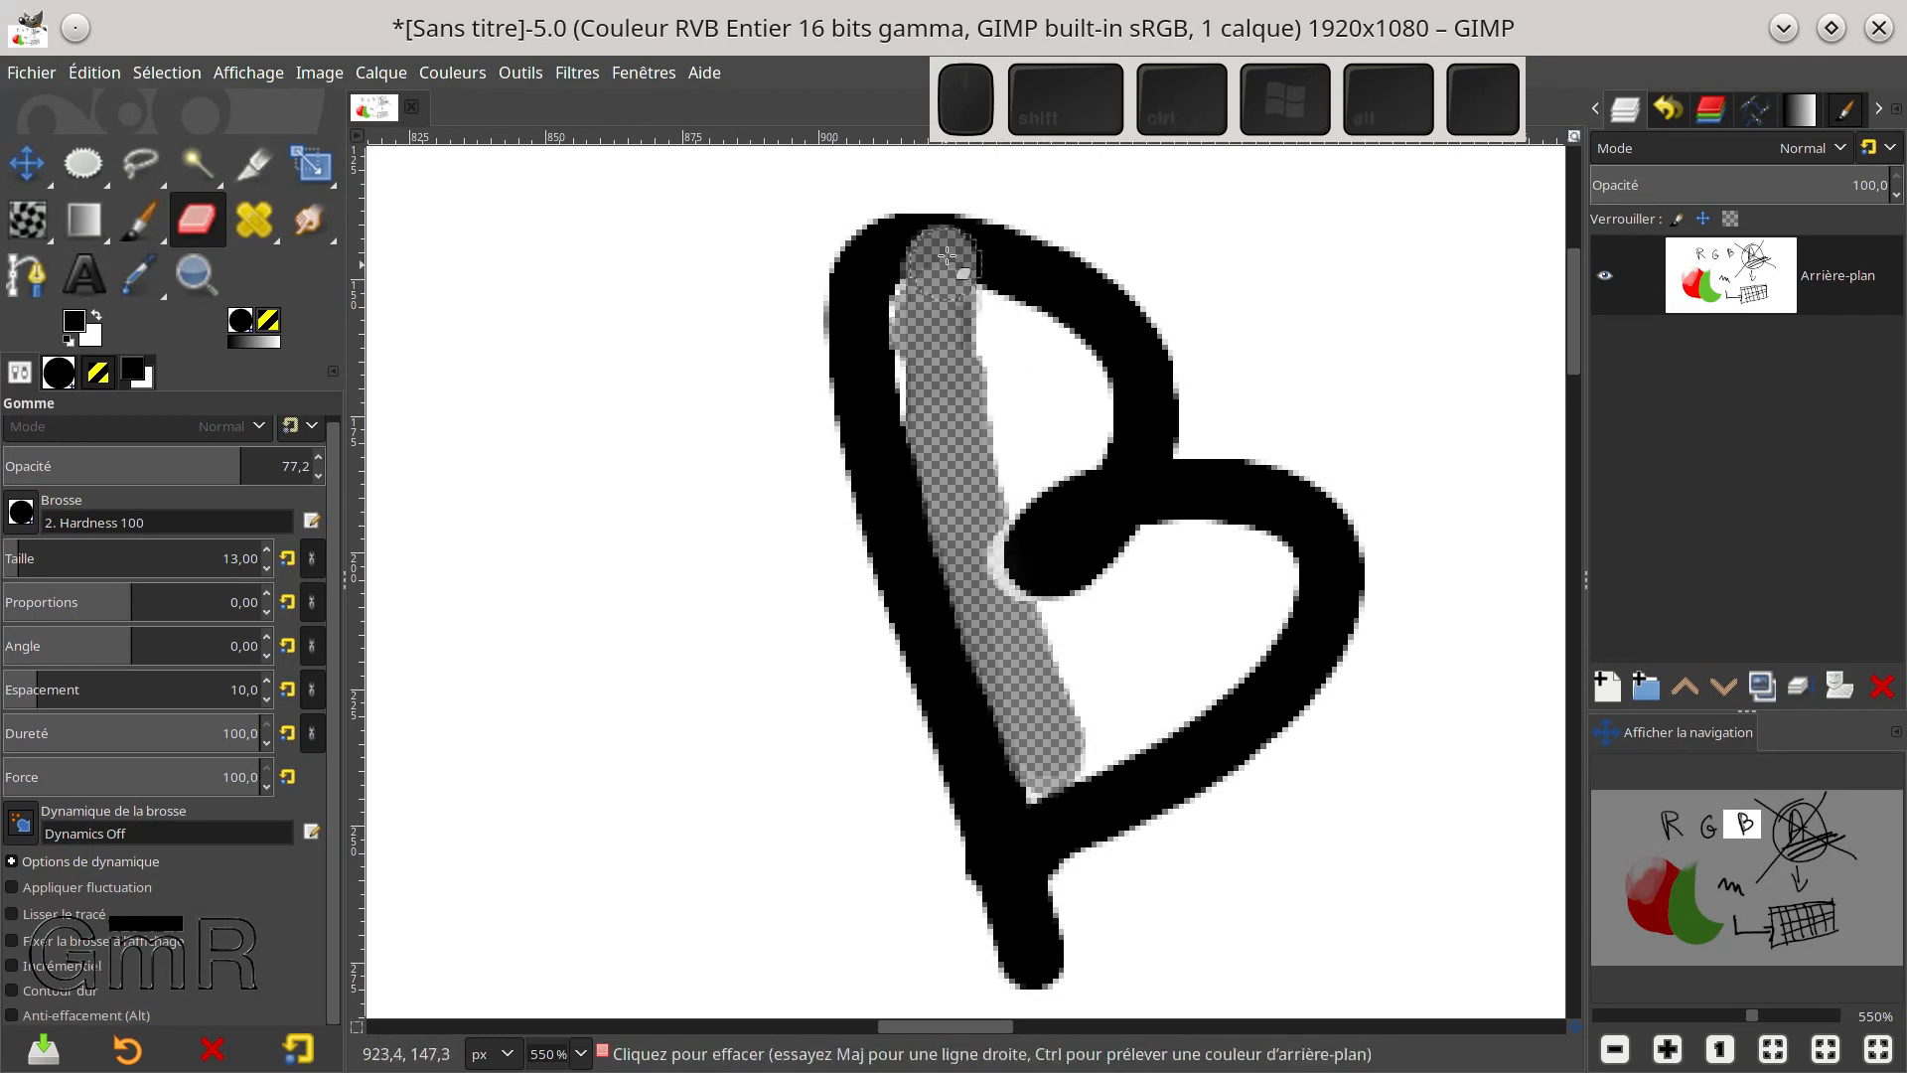
Restore the erased top of the B with anti-erase, and erase the area just beneath it inside the letter
key(space)
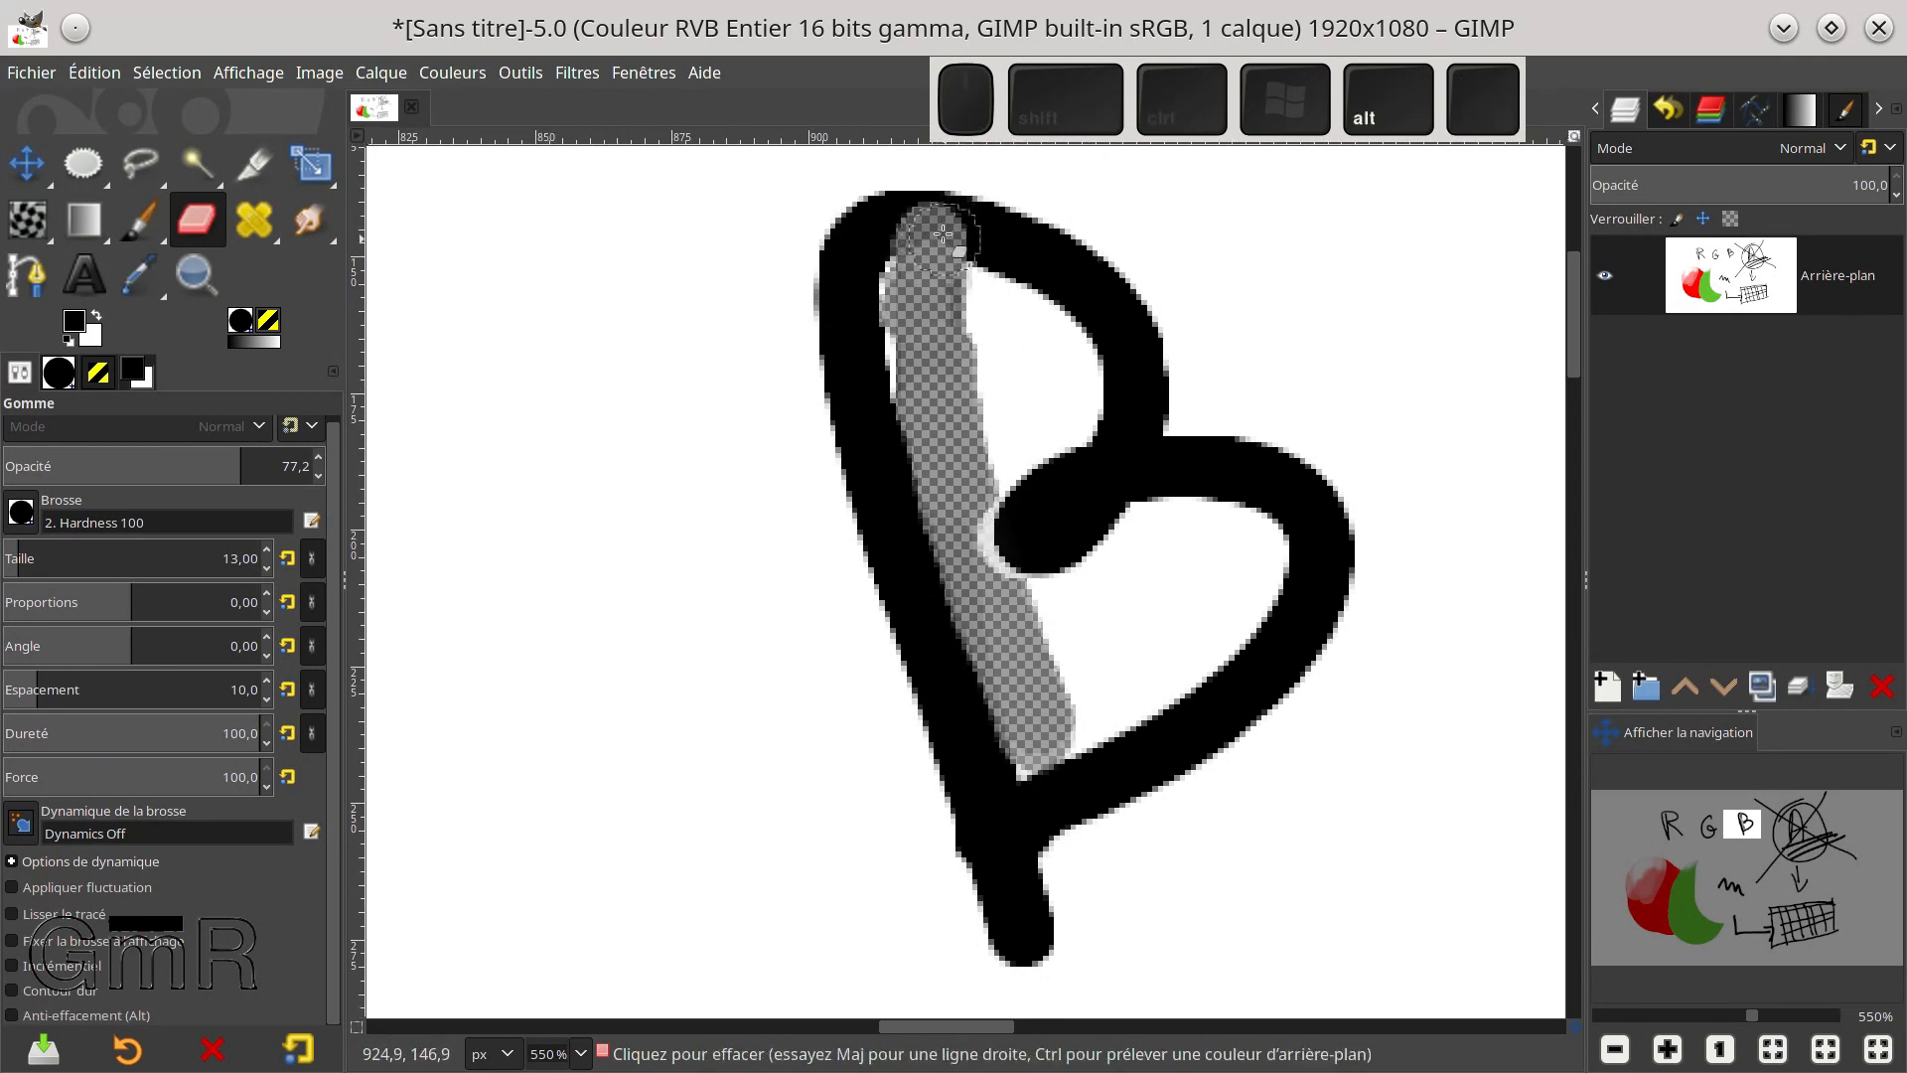
alt+click(943, 228)
mouse_move(945, 228)
mouse_down()
mouse_move(896, 233)
mouse_move(978, 225)
mouse_up()
drag(968, 226, 902, 227)
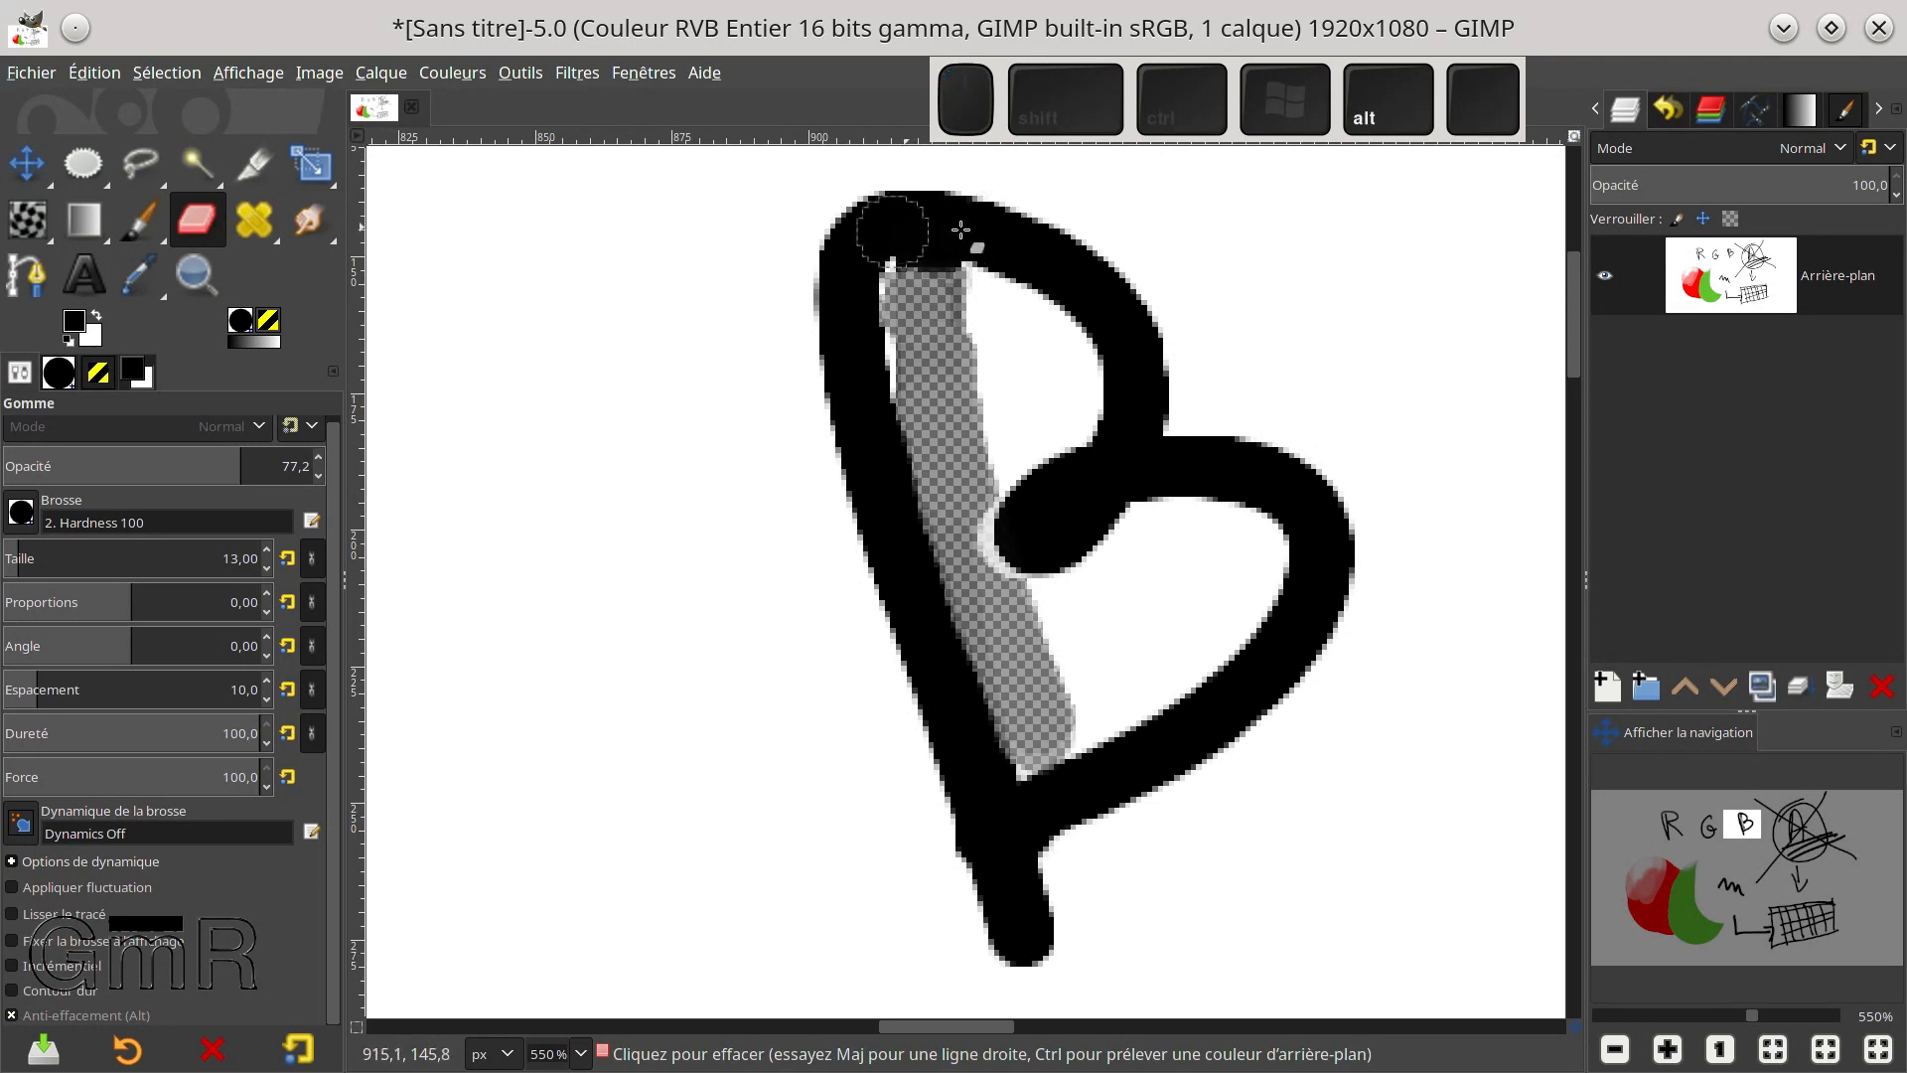
click(927, 292)
drag(927, 292, 940, 292)
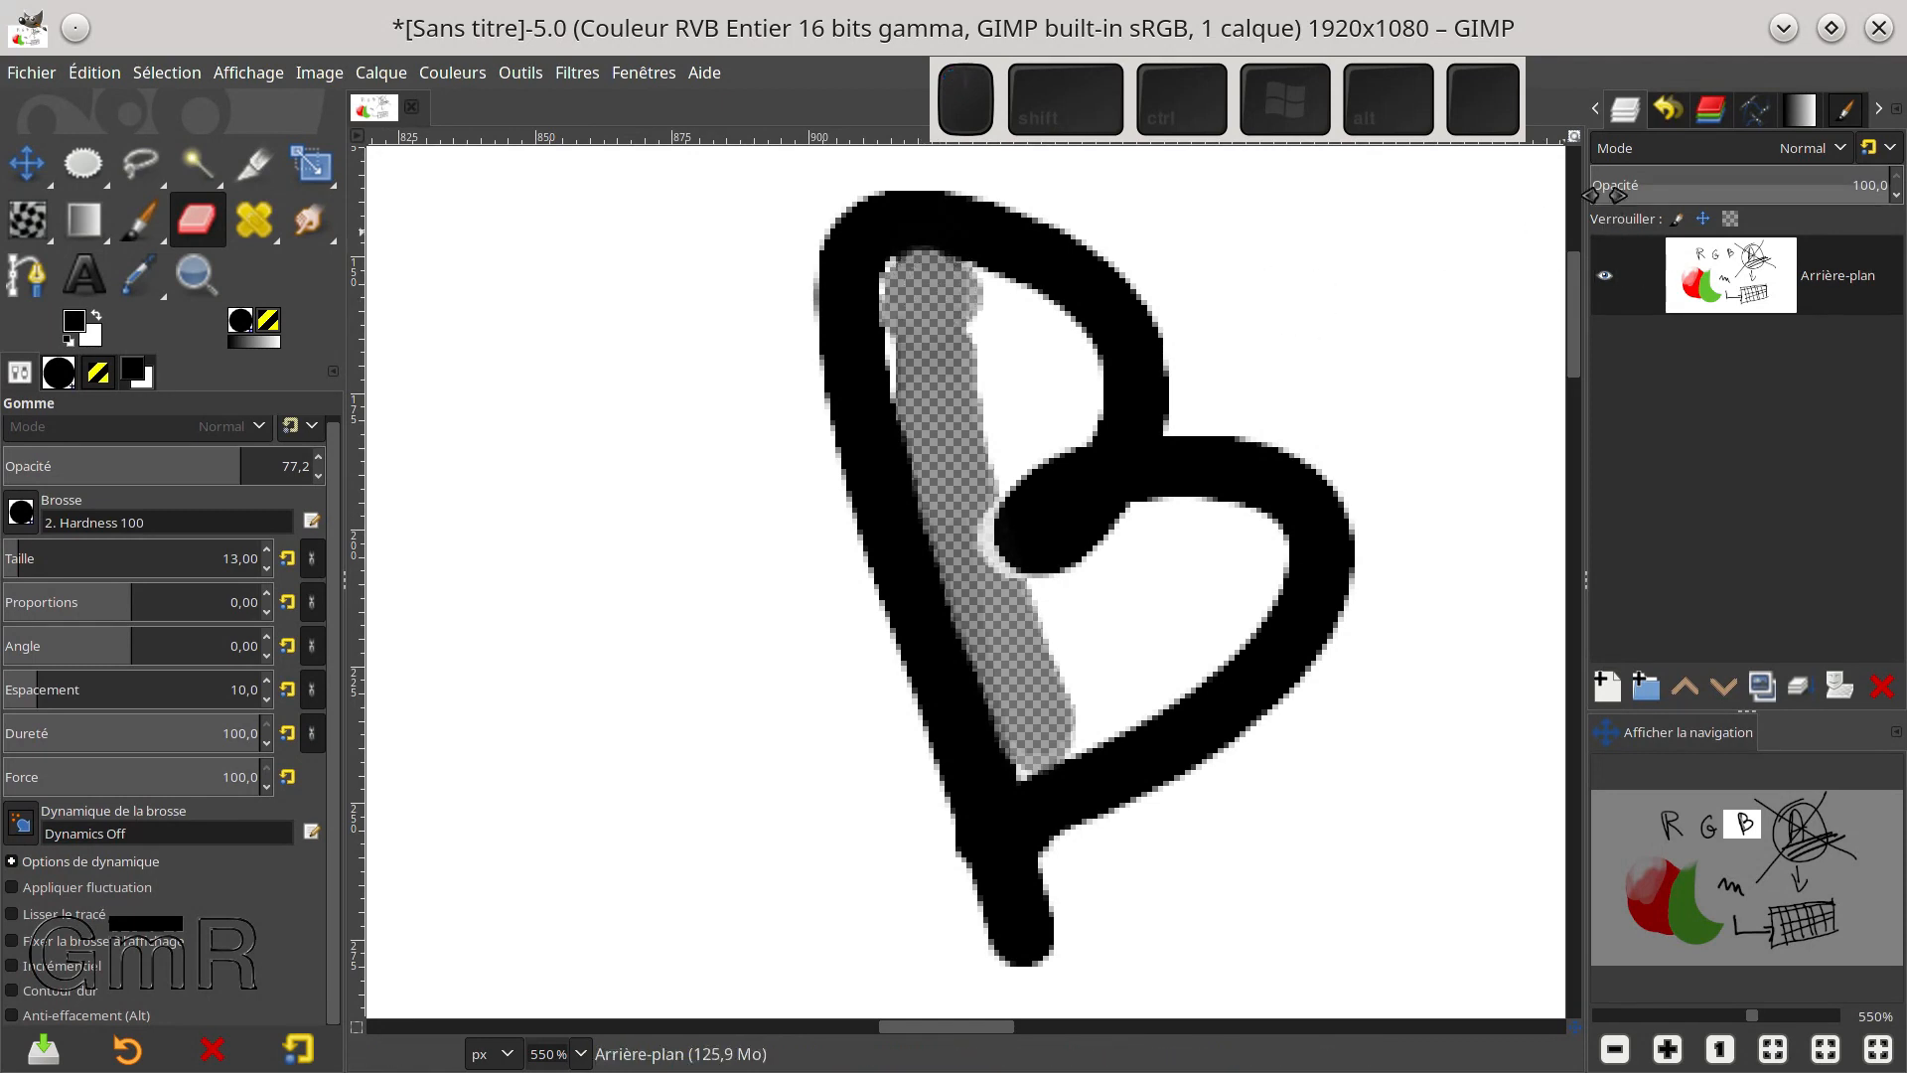
Remove the alpha channel from the Arrière-plan layer
right_click(1746, 286)
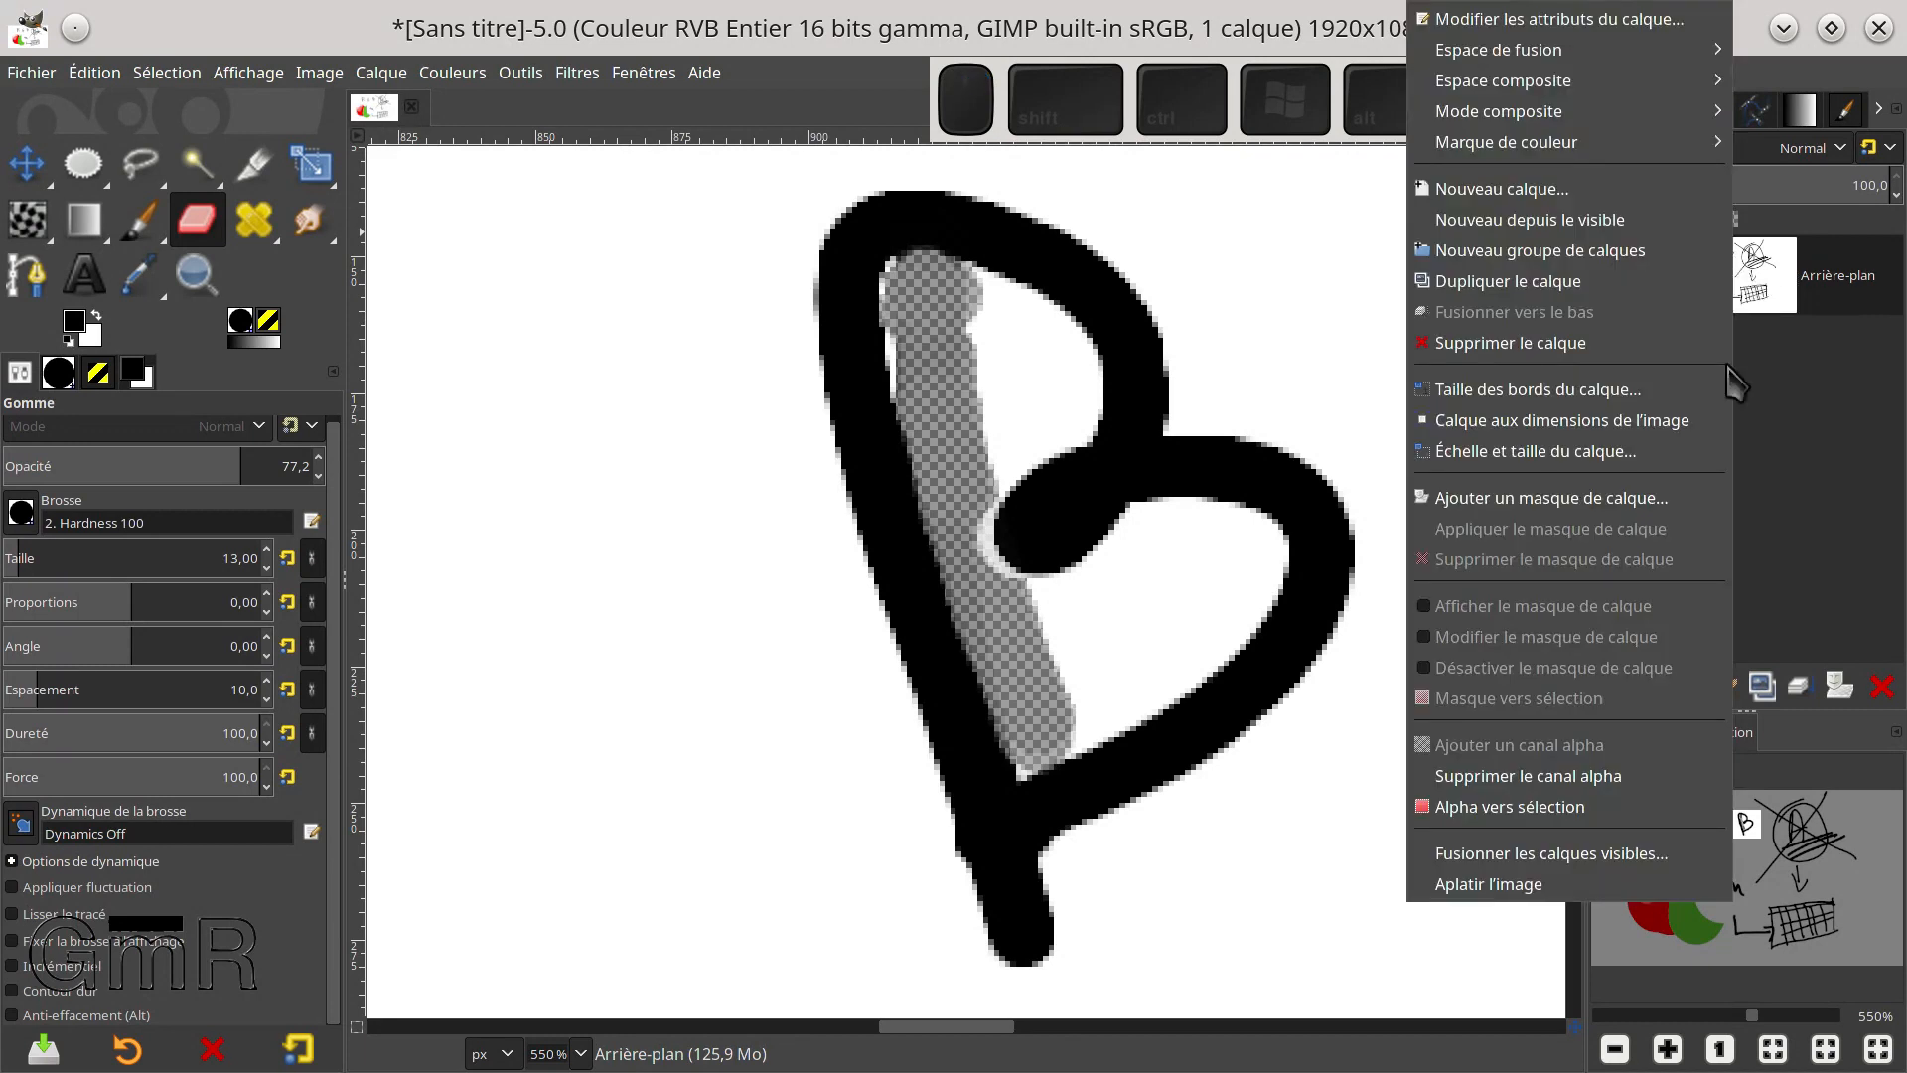
click(1495, 776)
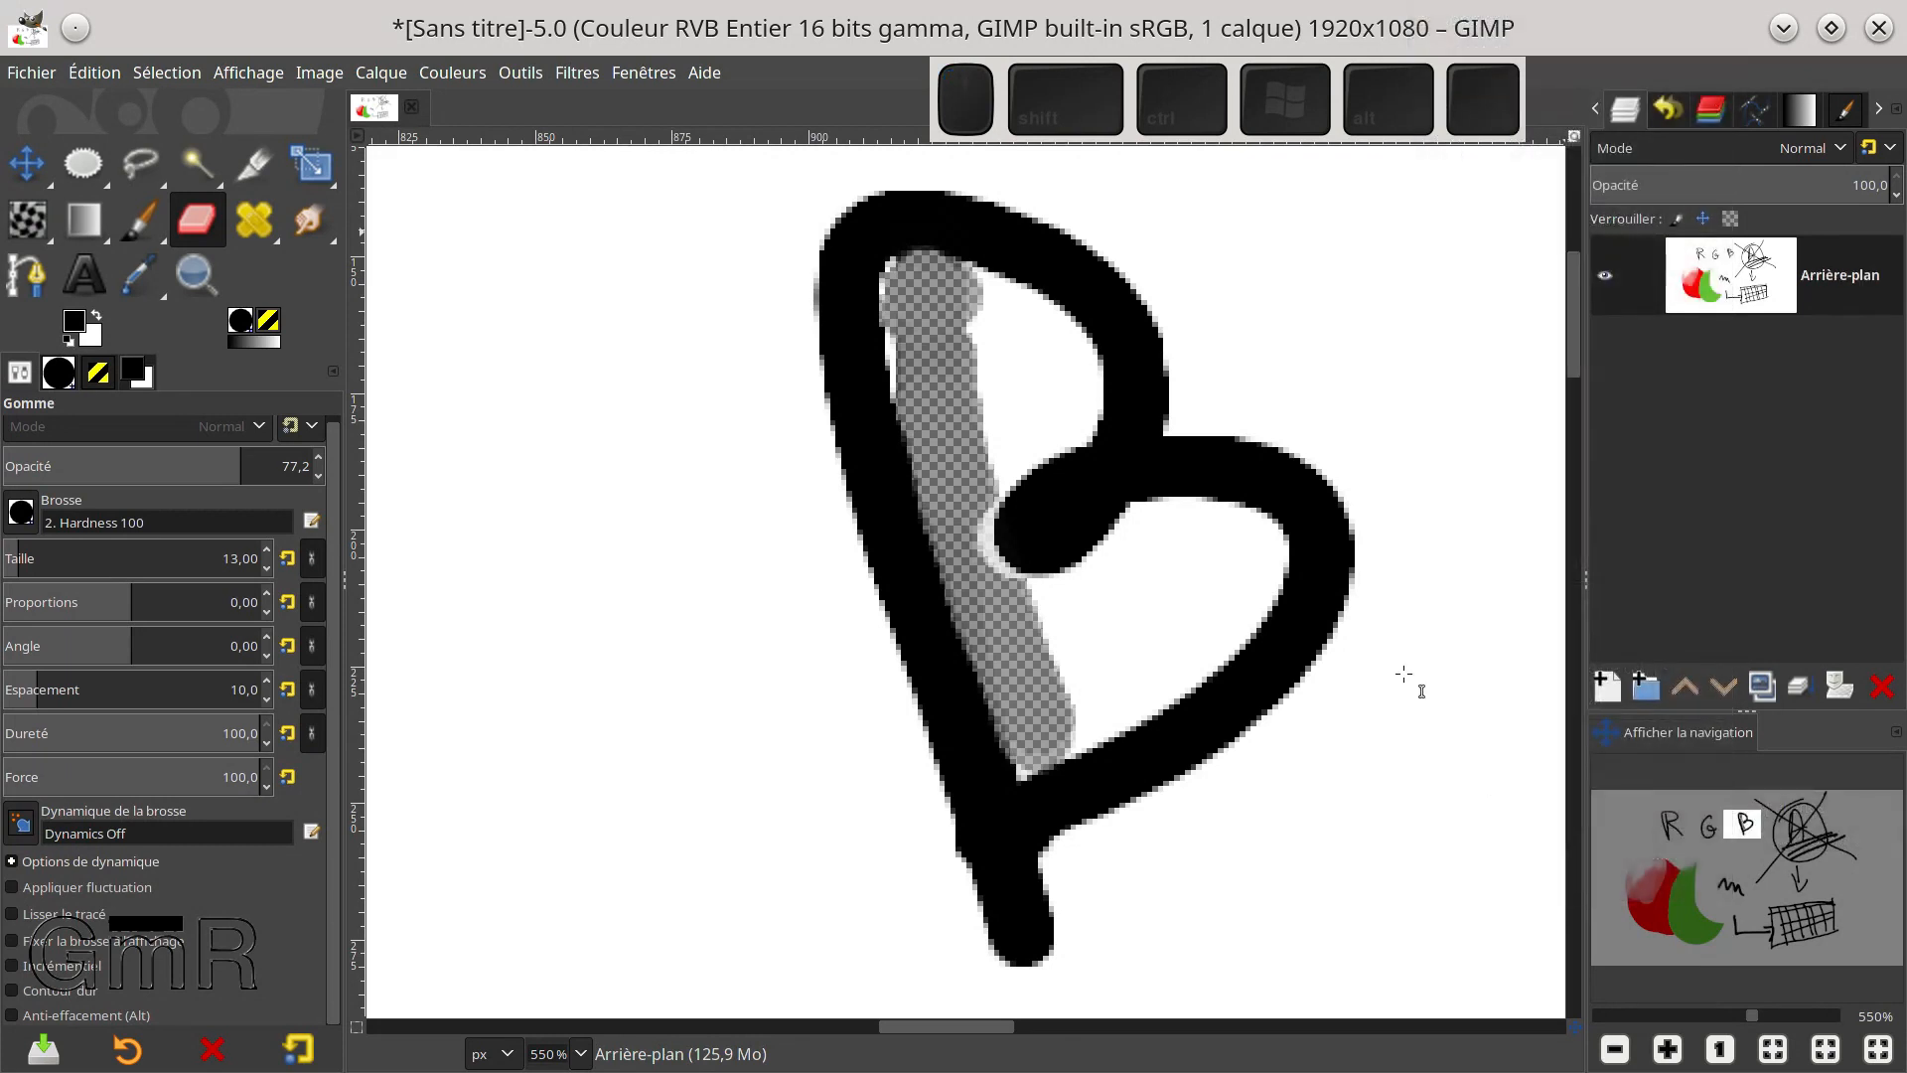
key(t)
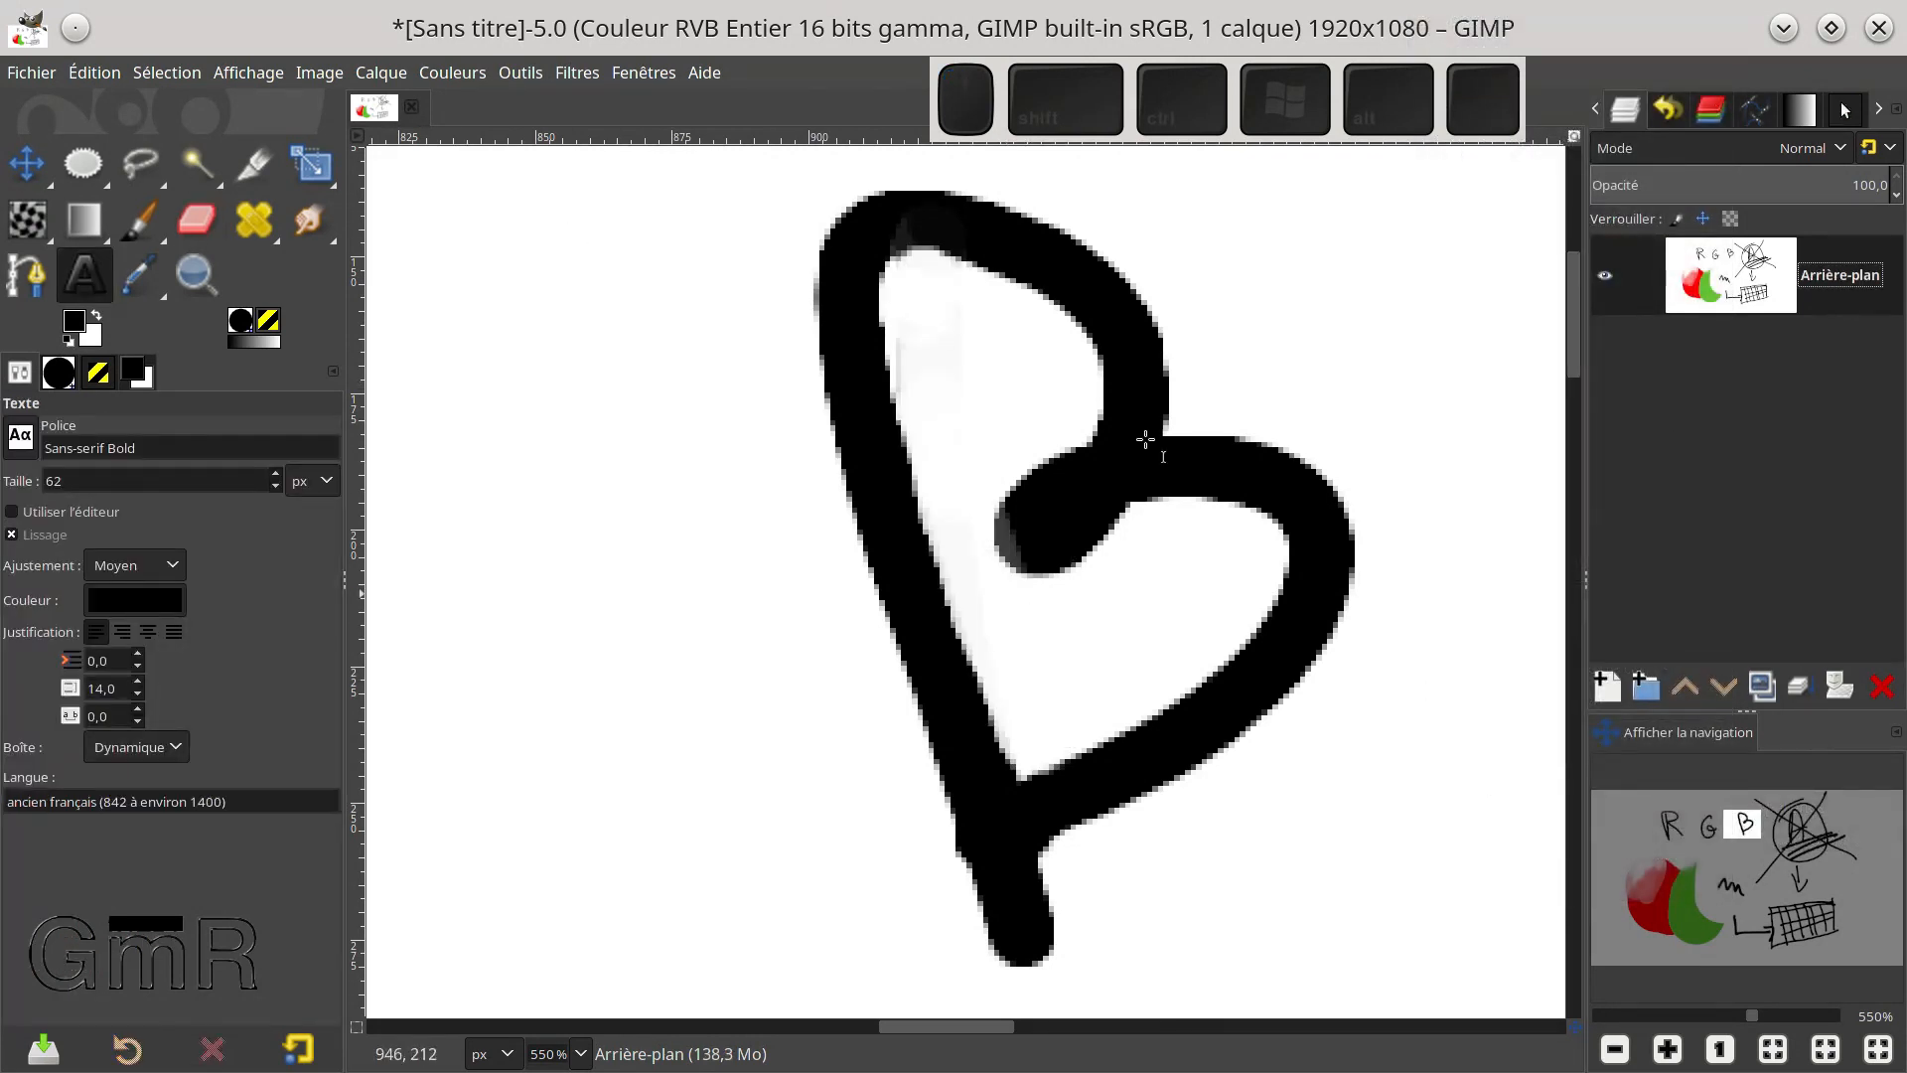
scroll(1120, 348, up, 6)
scroll(1107, 363, down, 4)
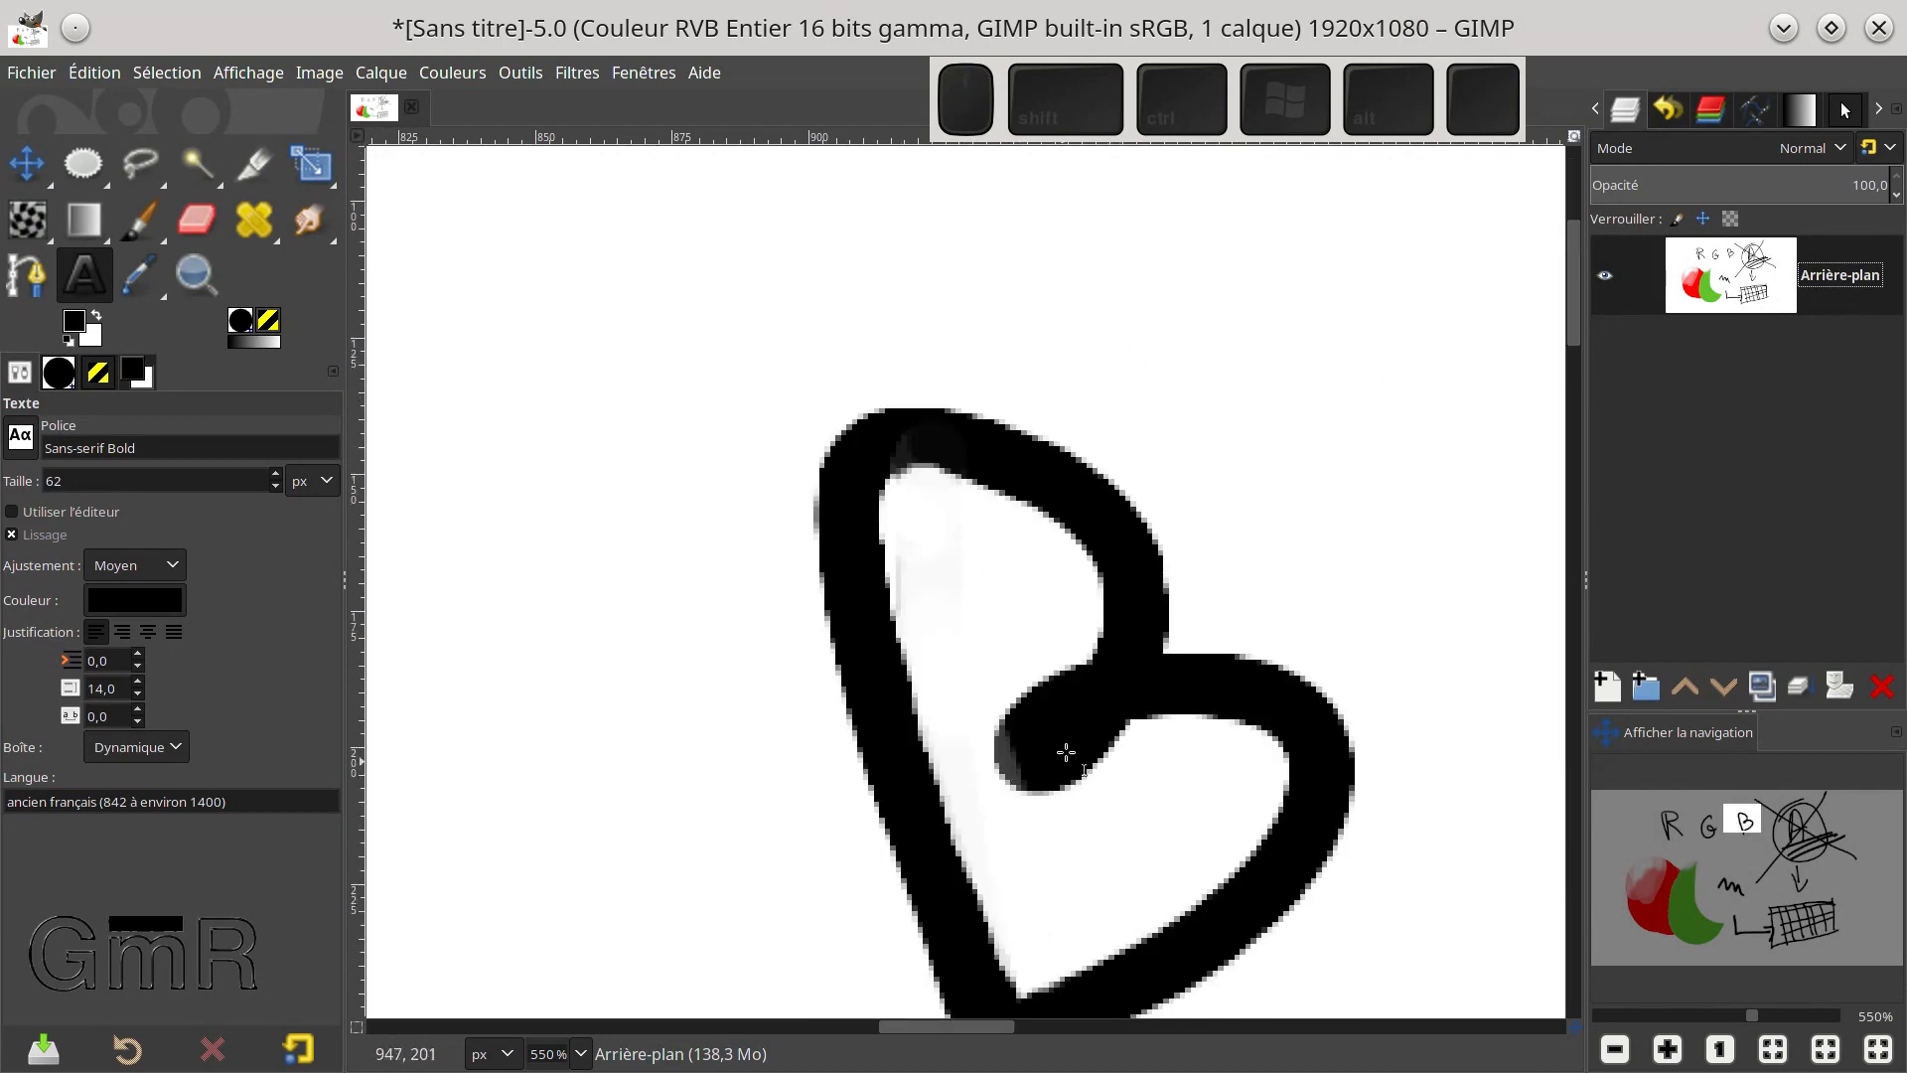
ctrl+scroll(925, 487, down, 4)
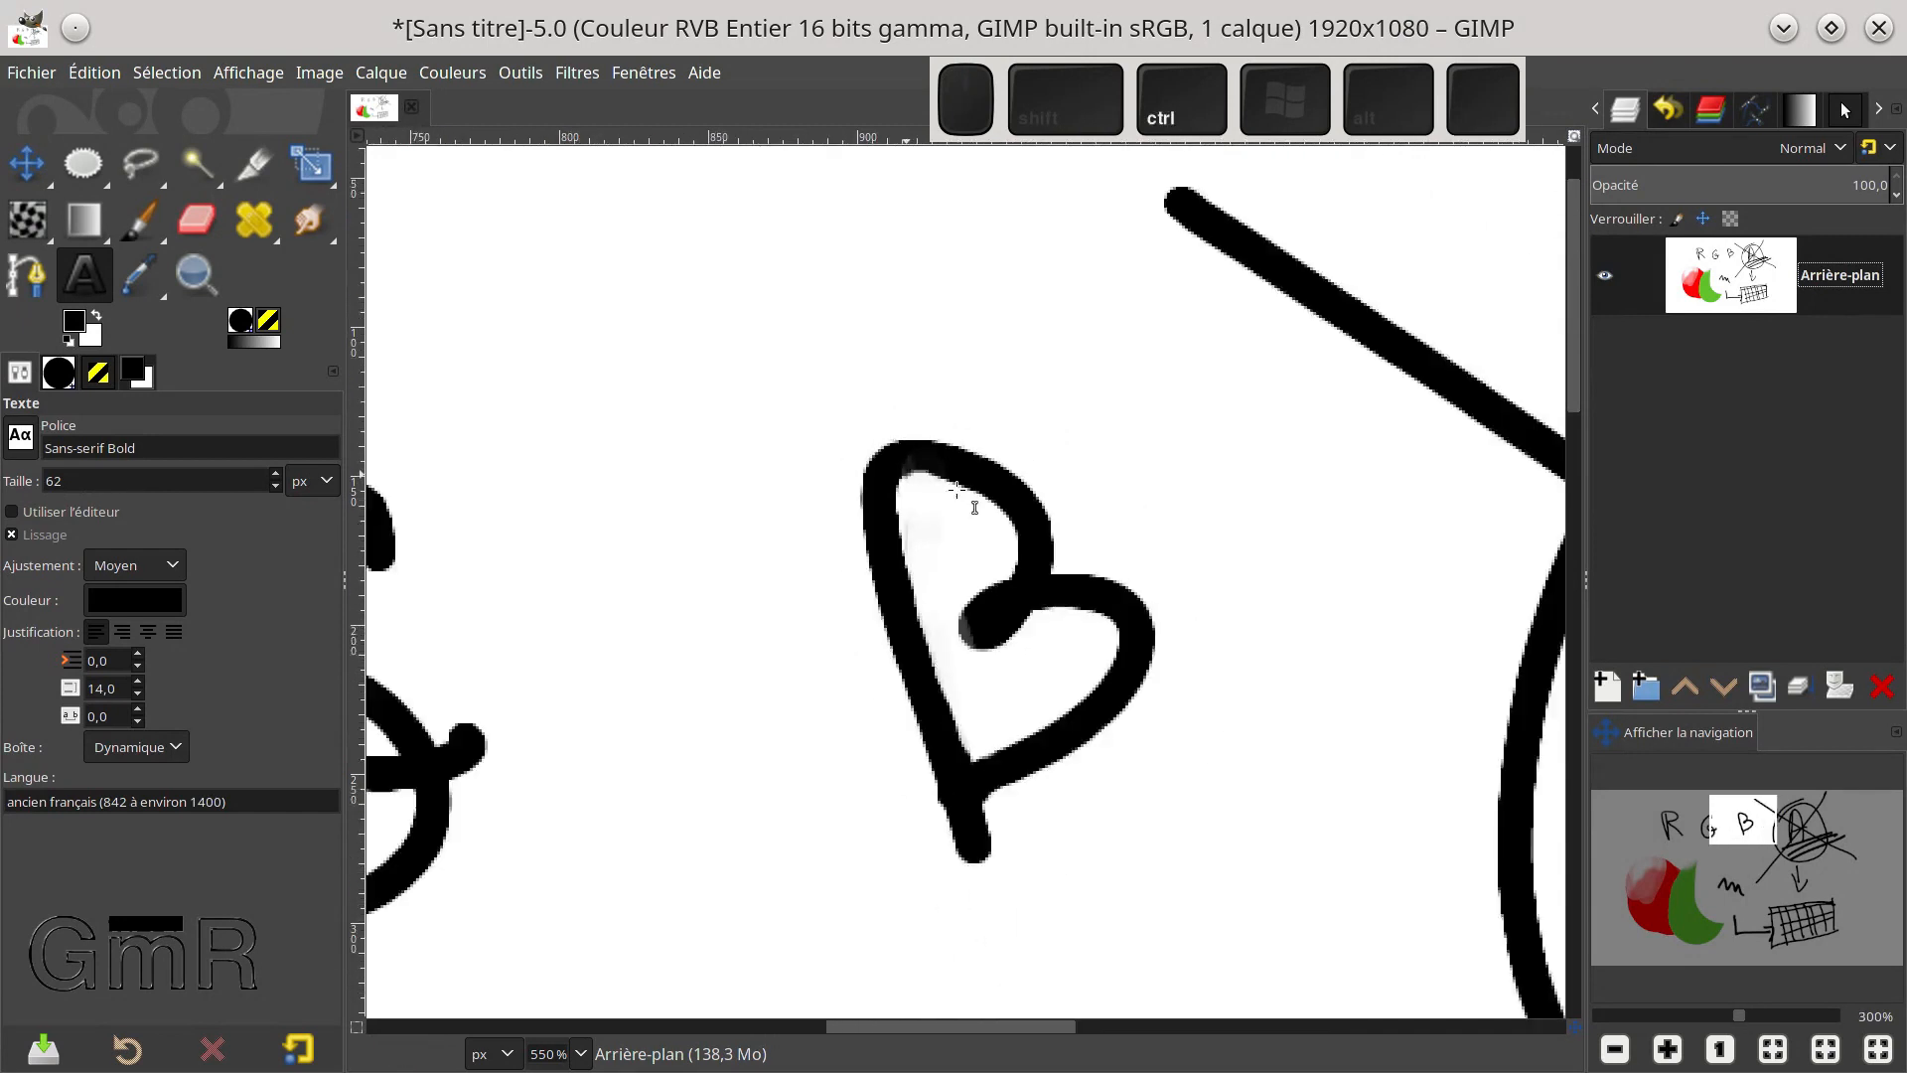
scroll(968, 499, down, 3)
scroll(963, 503, up, 3)
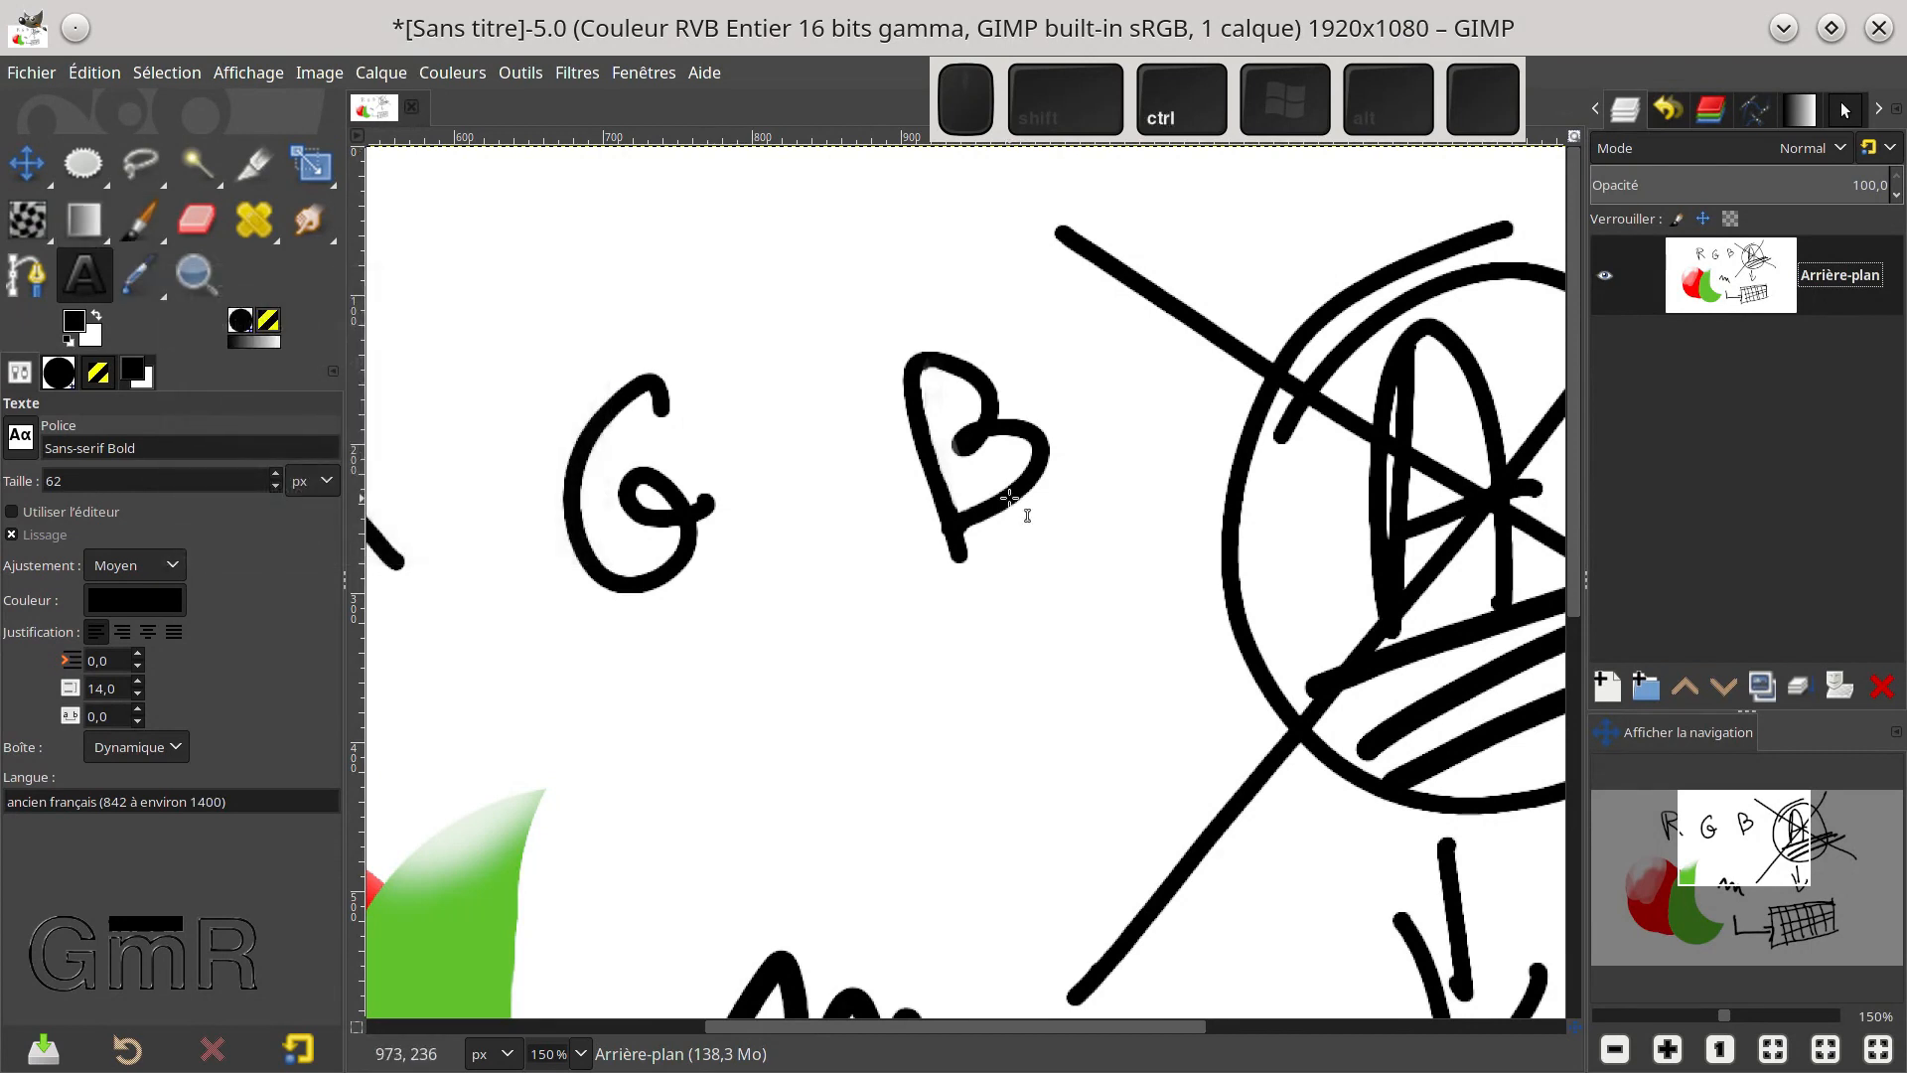
scroll(1009, 497, down, 3)
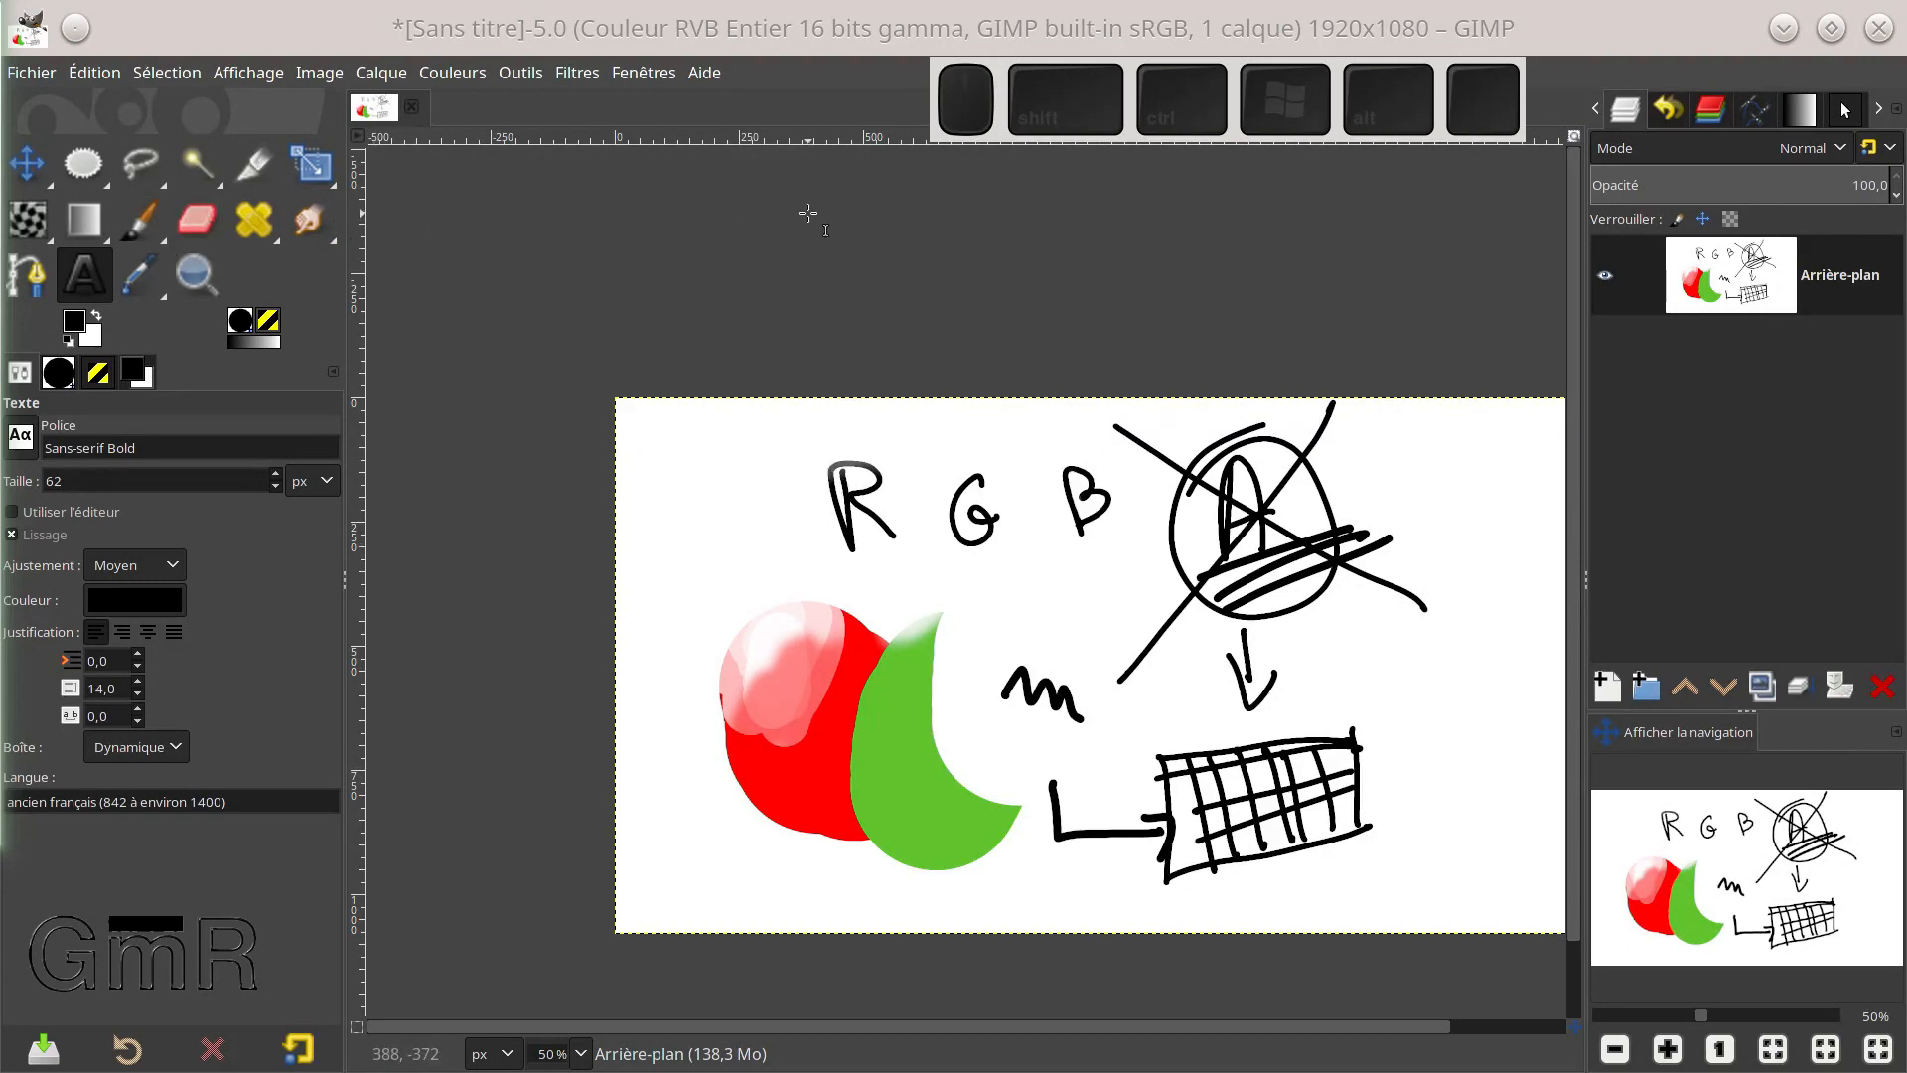
Select the Paintbrush, set its mode to Effacer and its size to 266
click(139, 221)
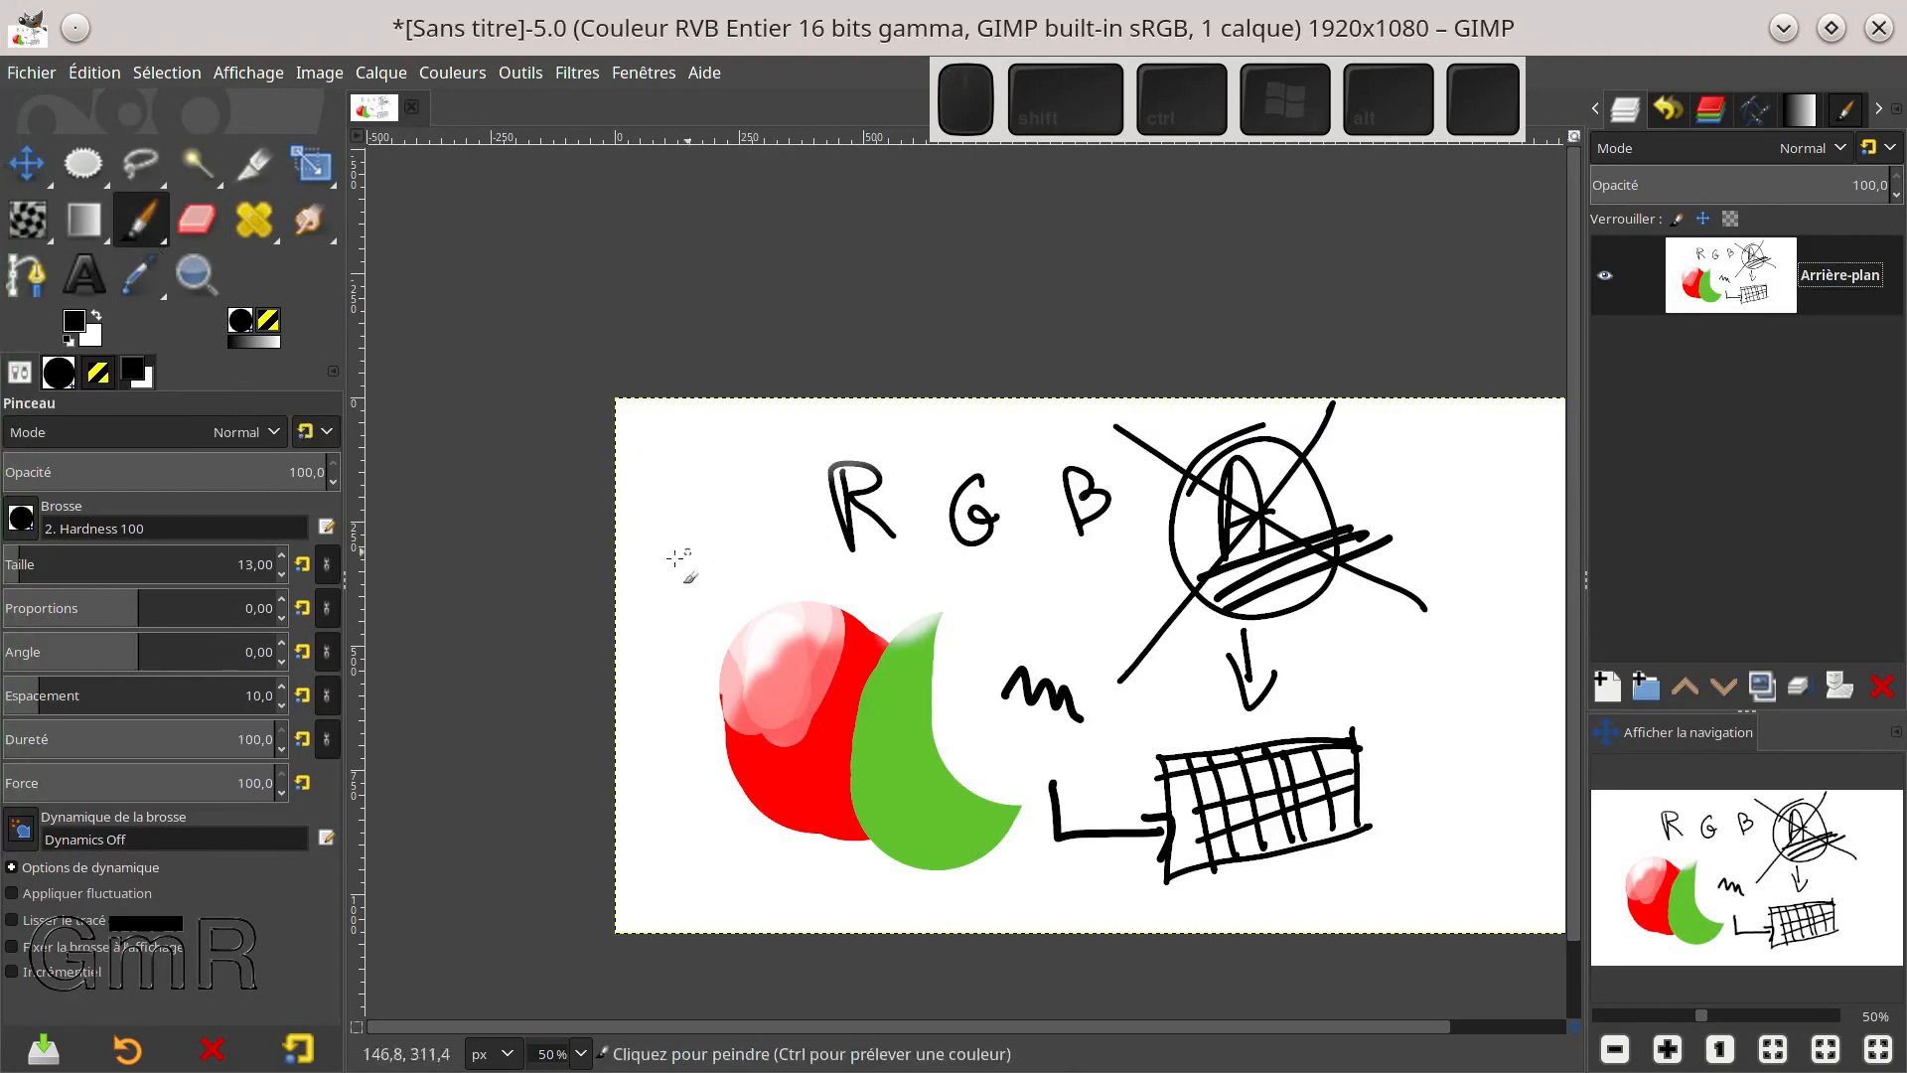
click(274, 435)
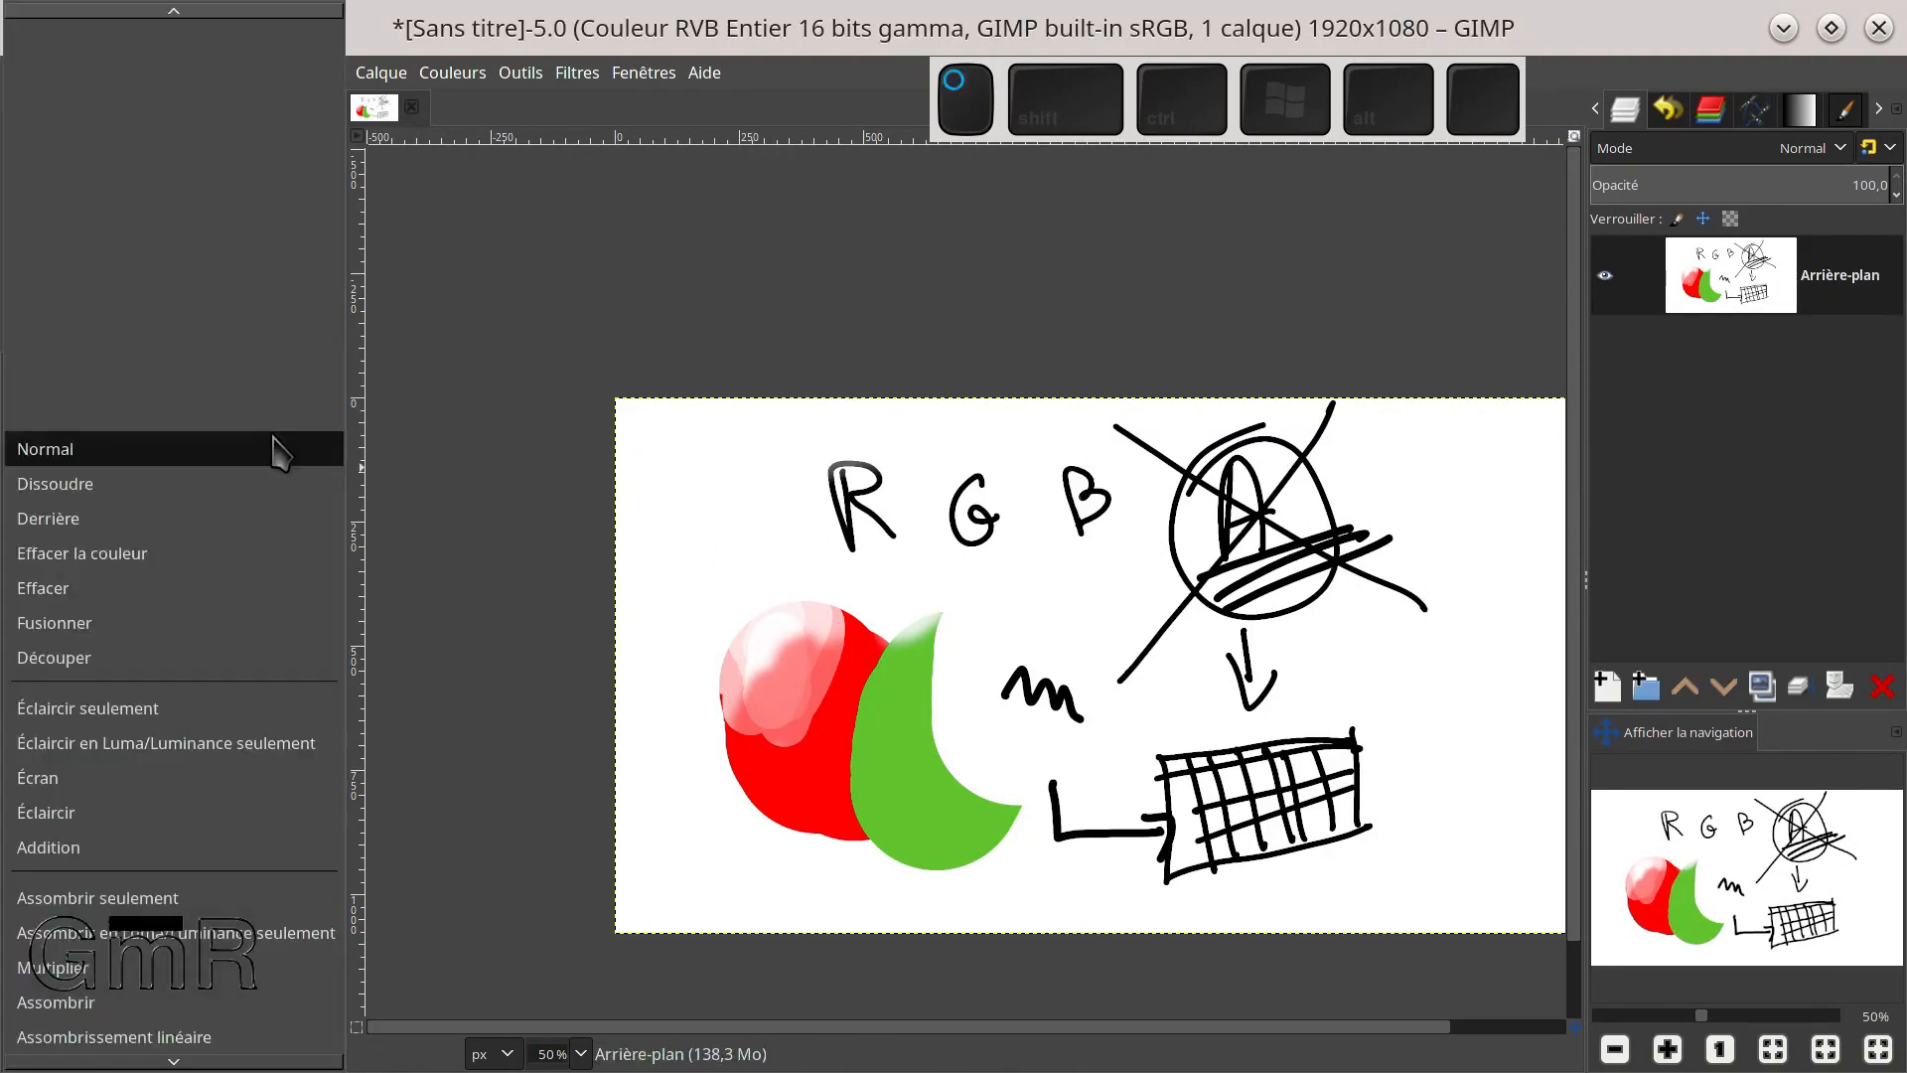
click(197, 596)
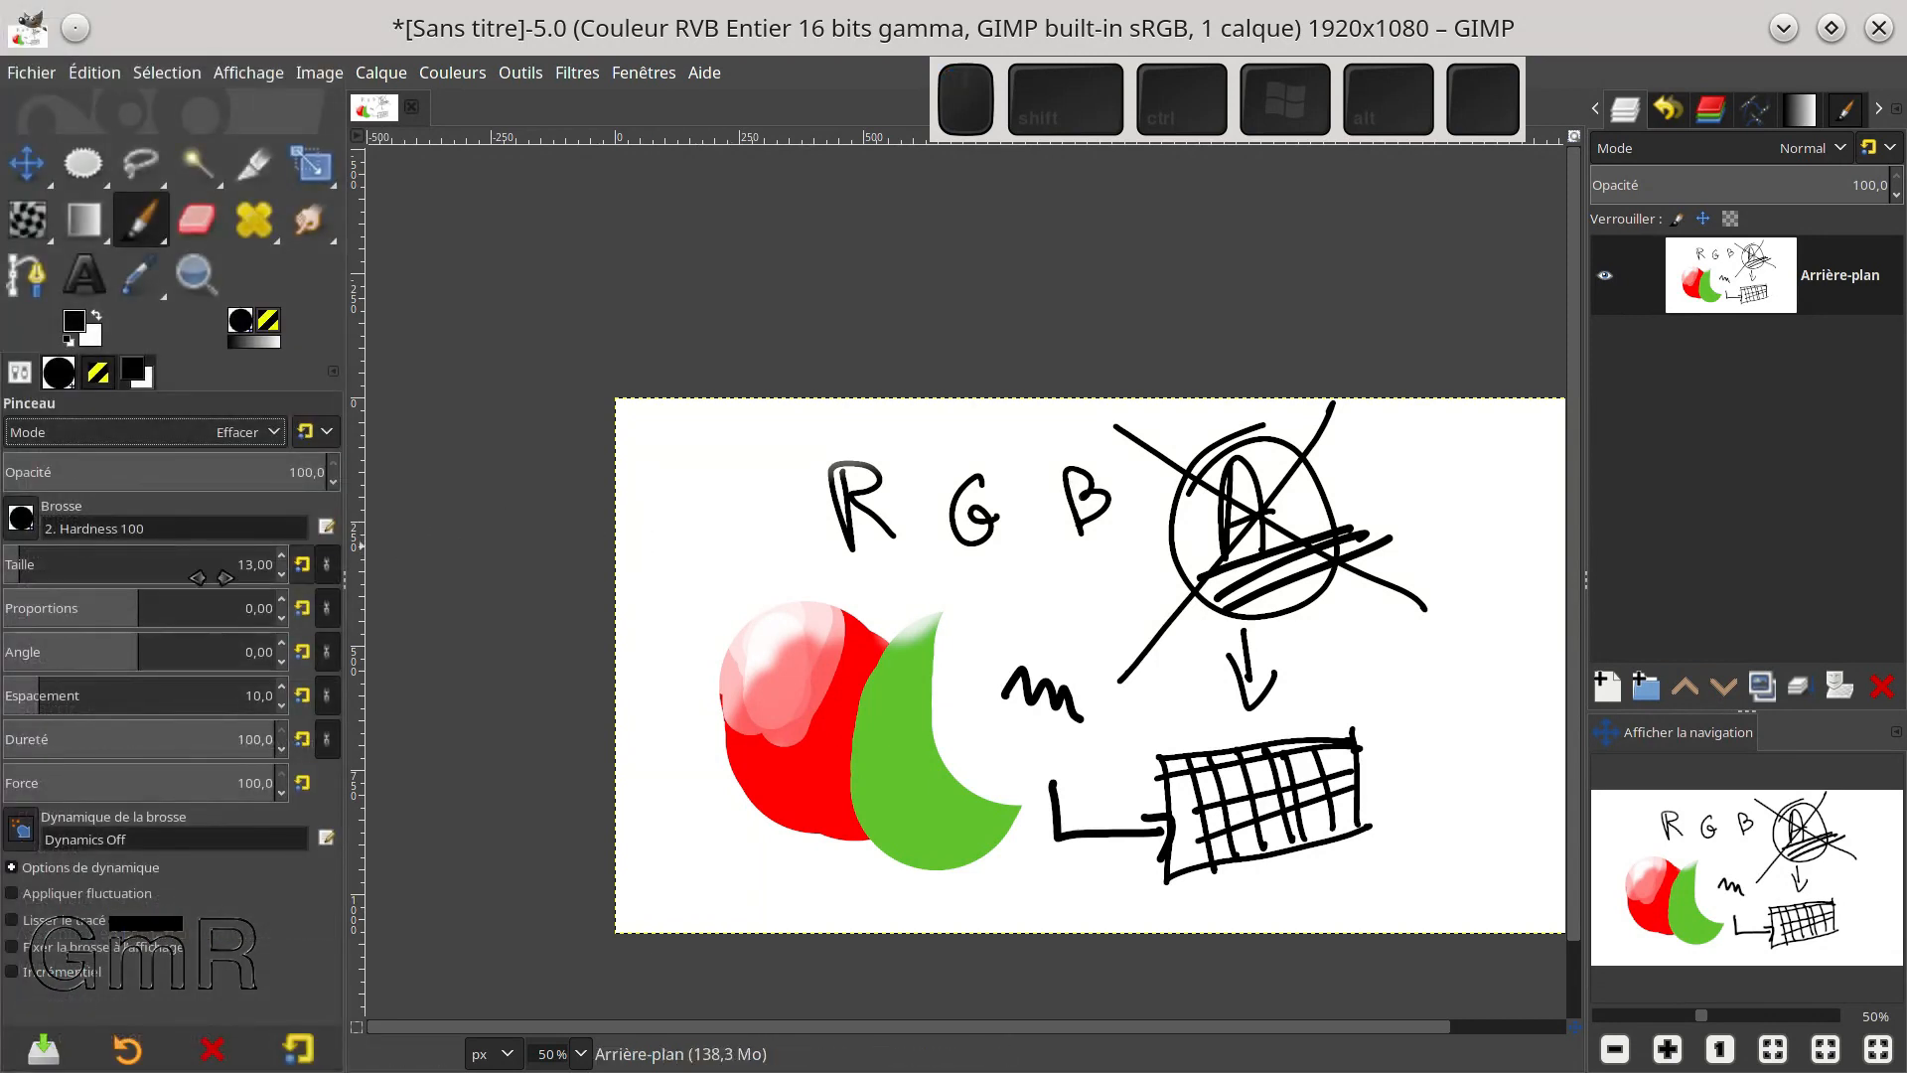
drag(103, 559, 124, 559)
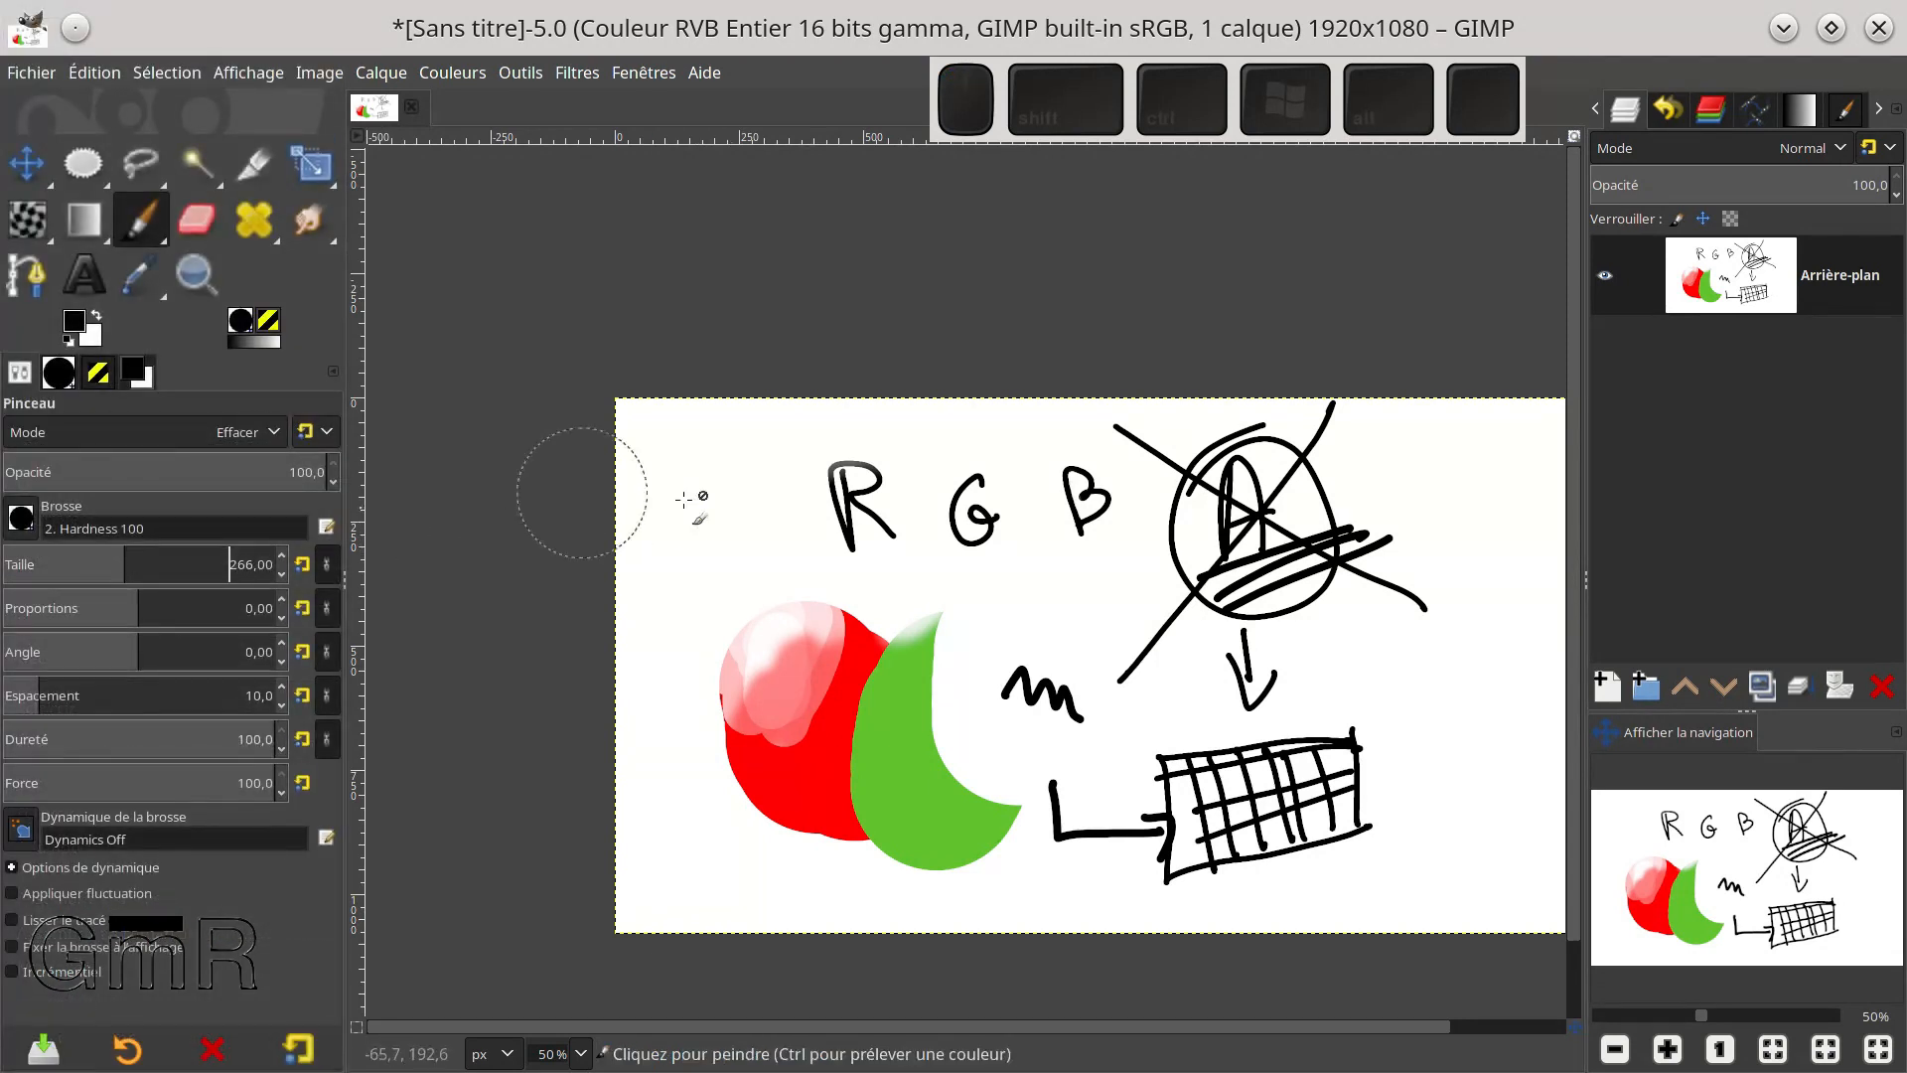
Try to erase the area around the letter R with the Paintbrush on the layer without an alpha channel
click(745, 522)
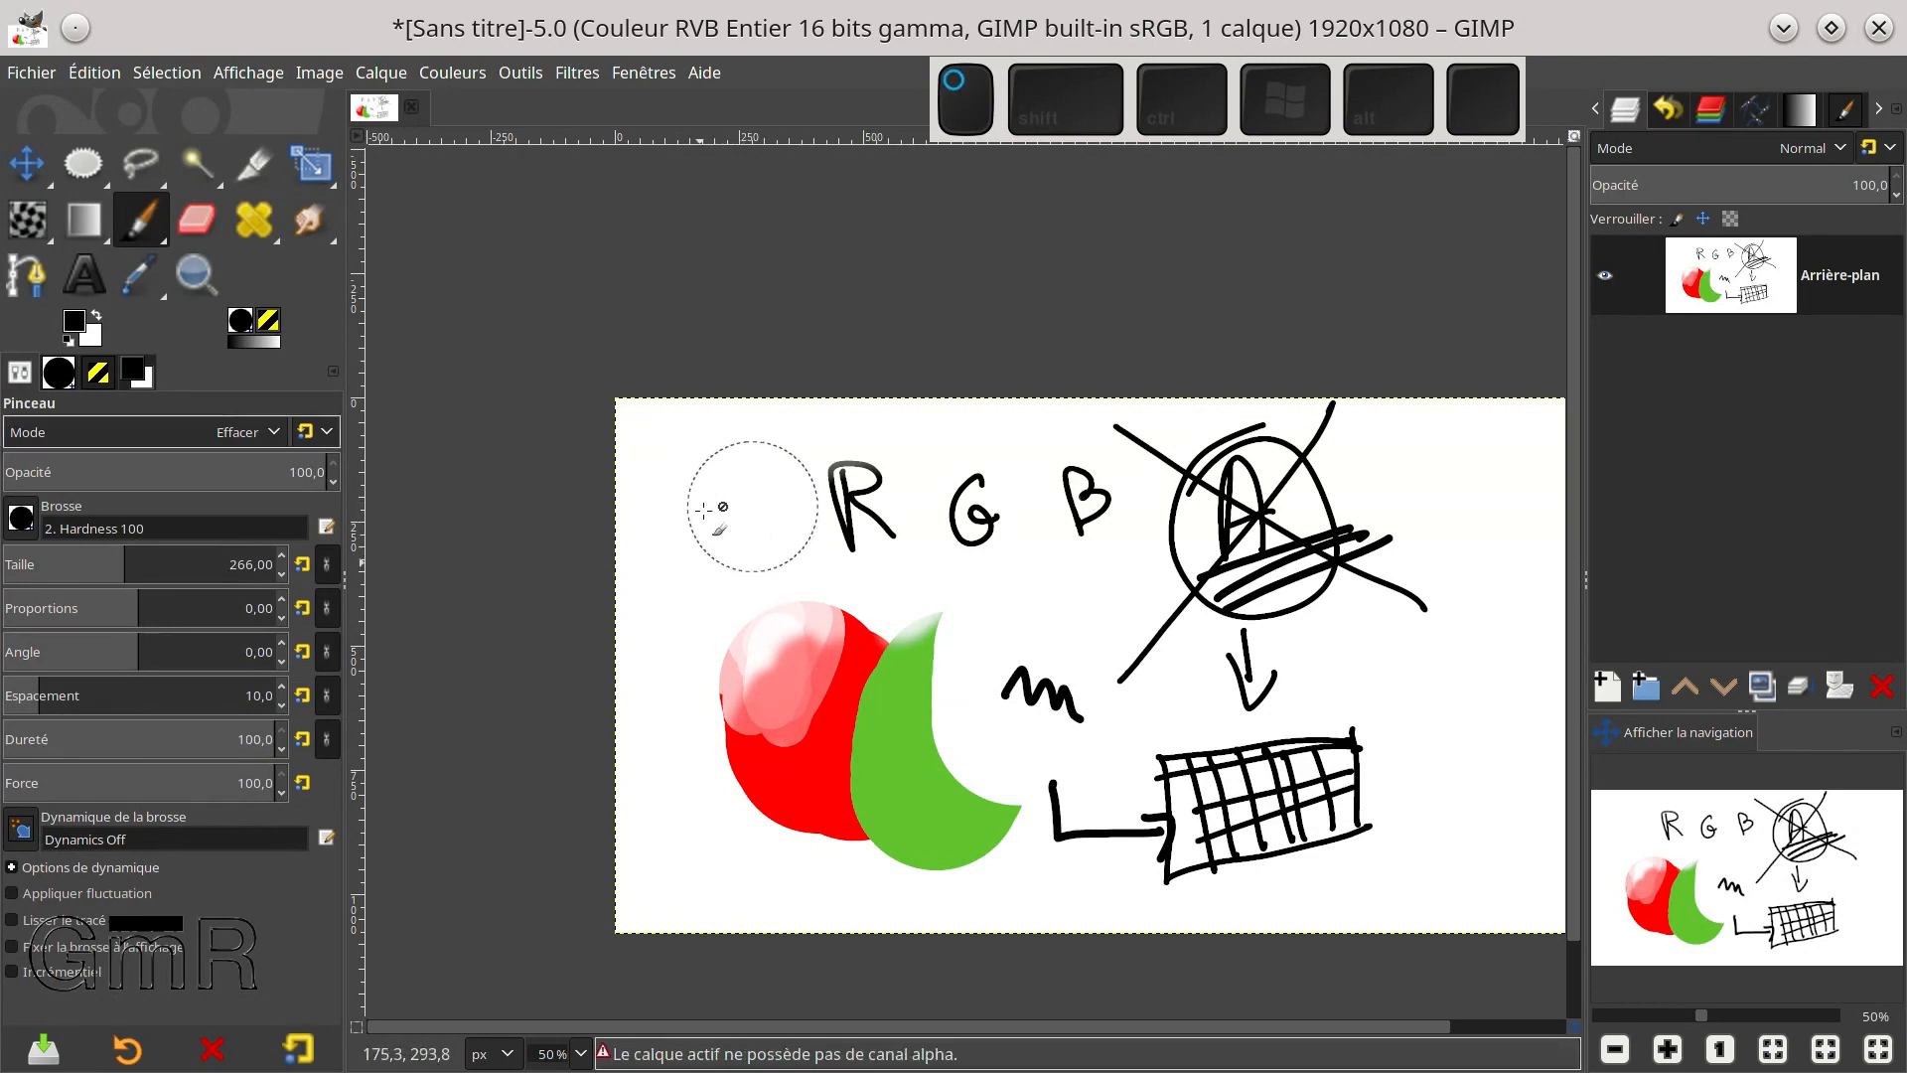
click(1720, 290)
click(759, 518)
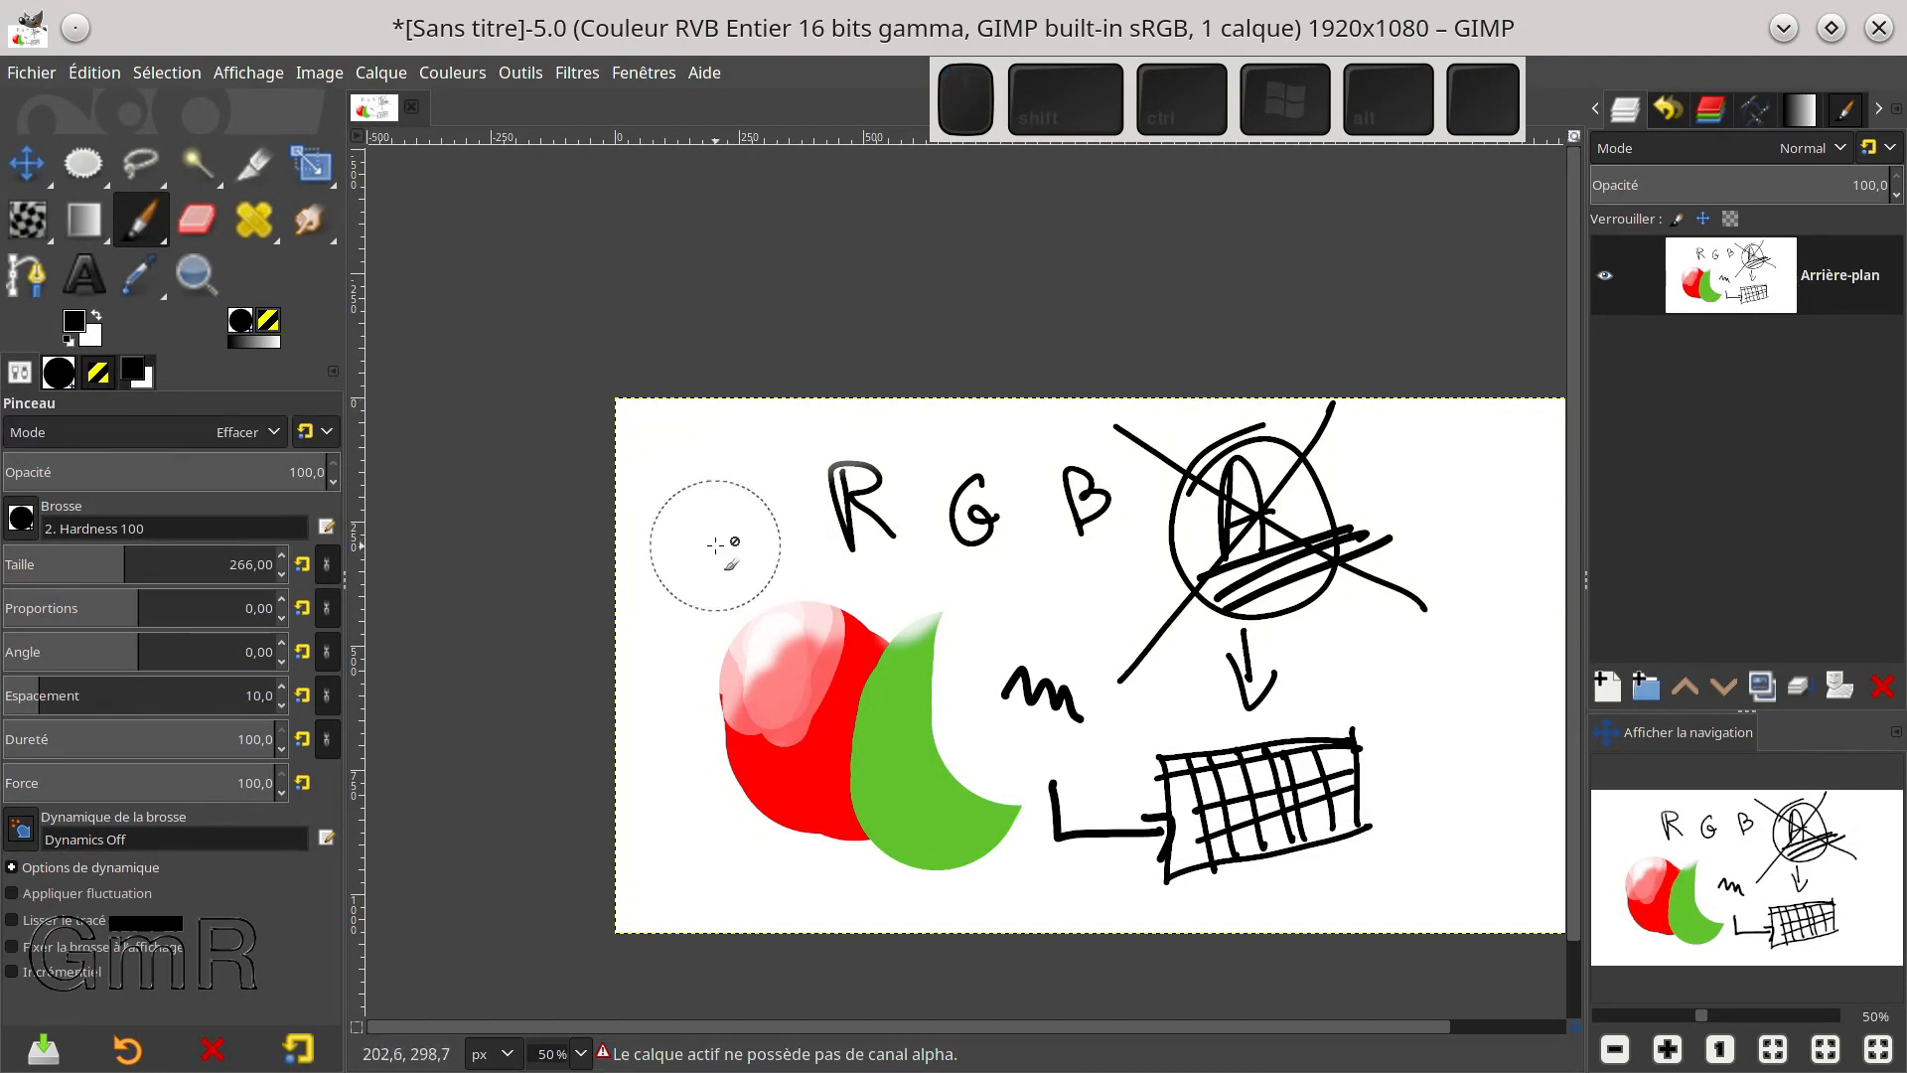
click(750, 564)
click(843, 516)
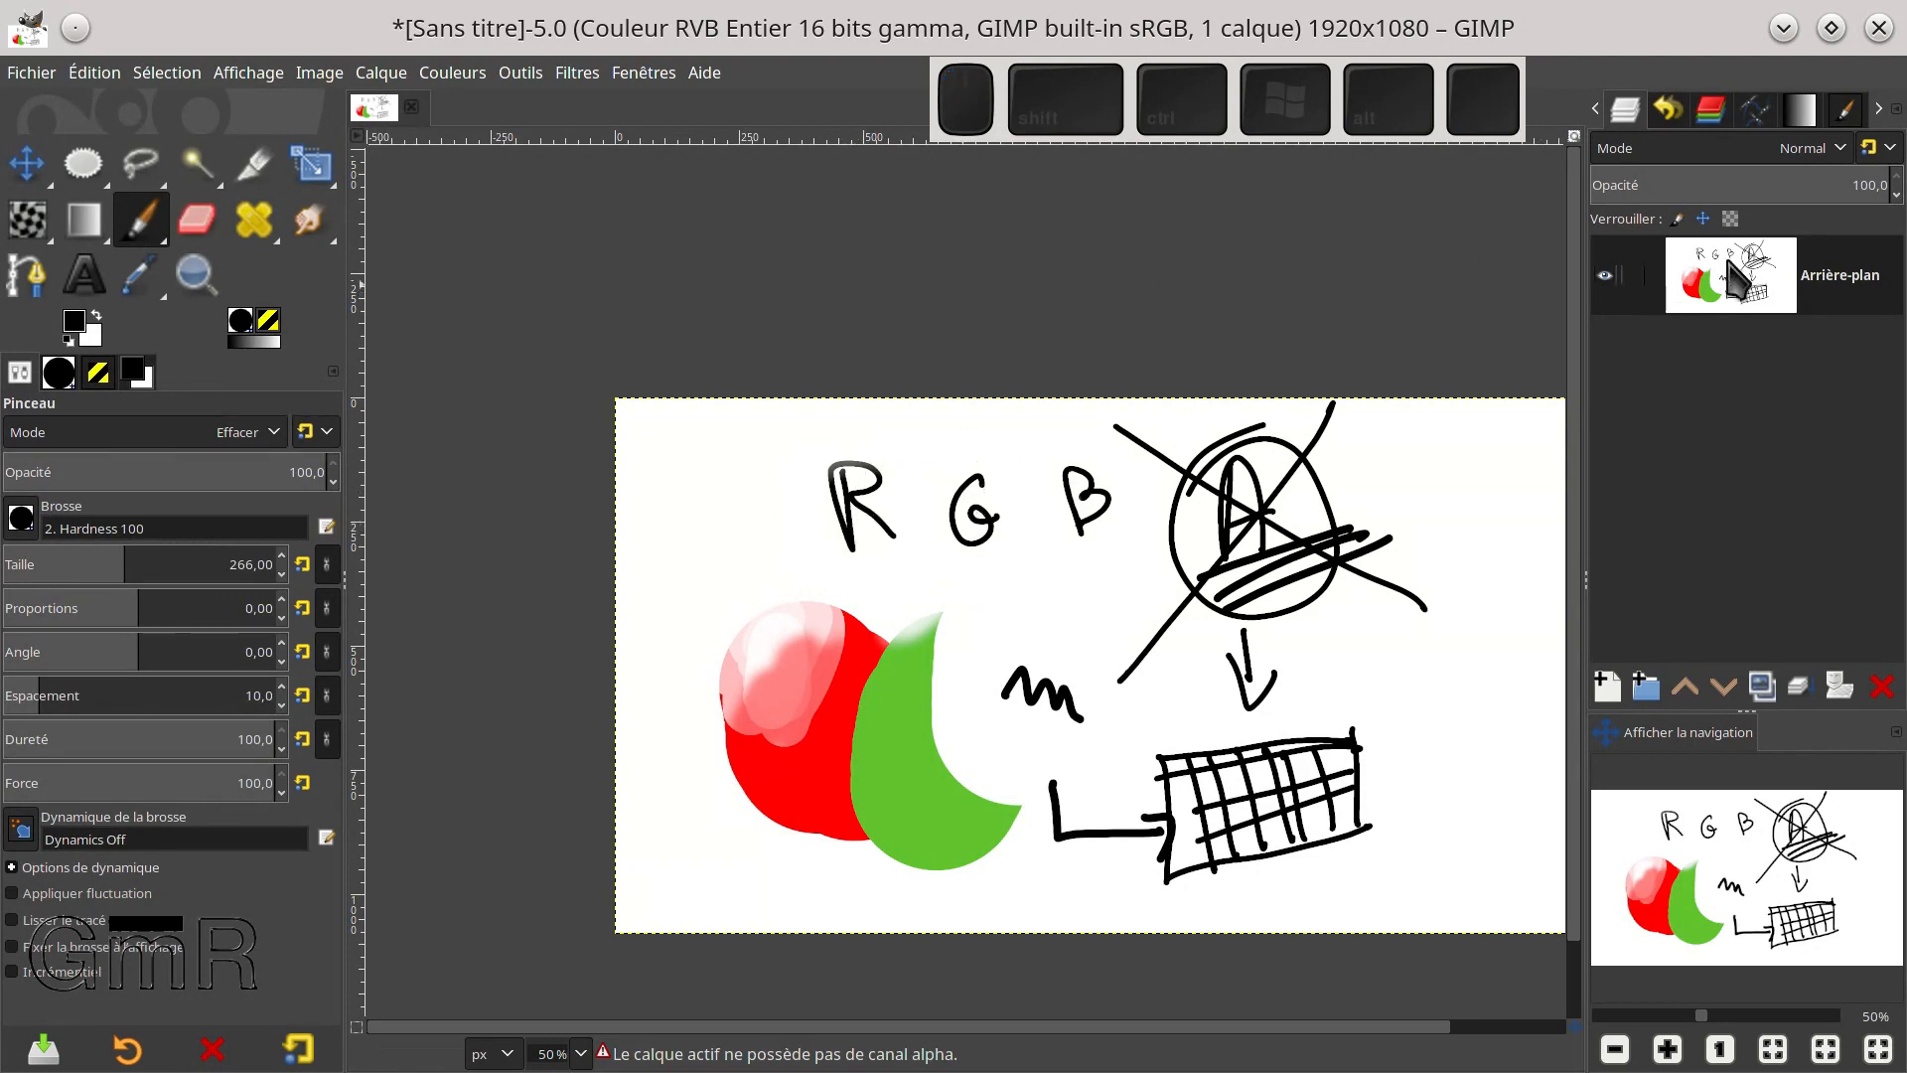
click(849, 494)
key(t)
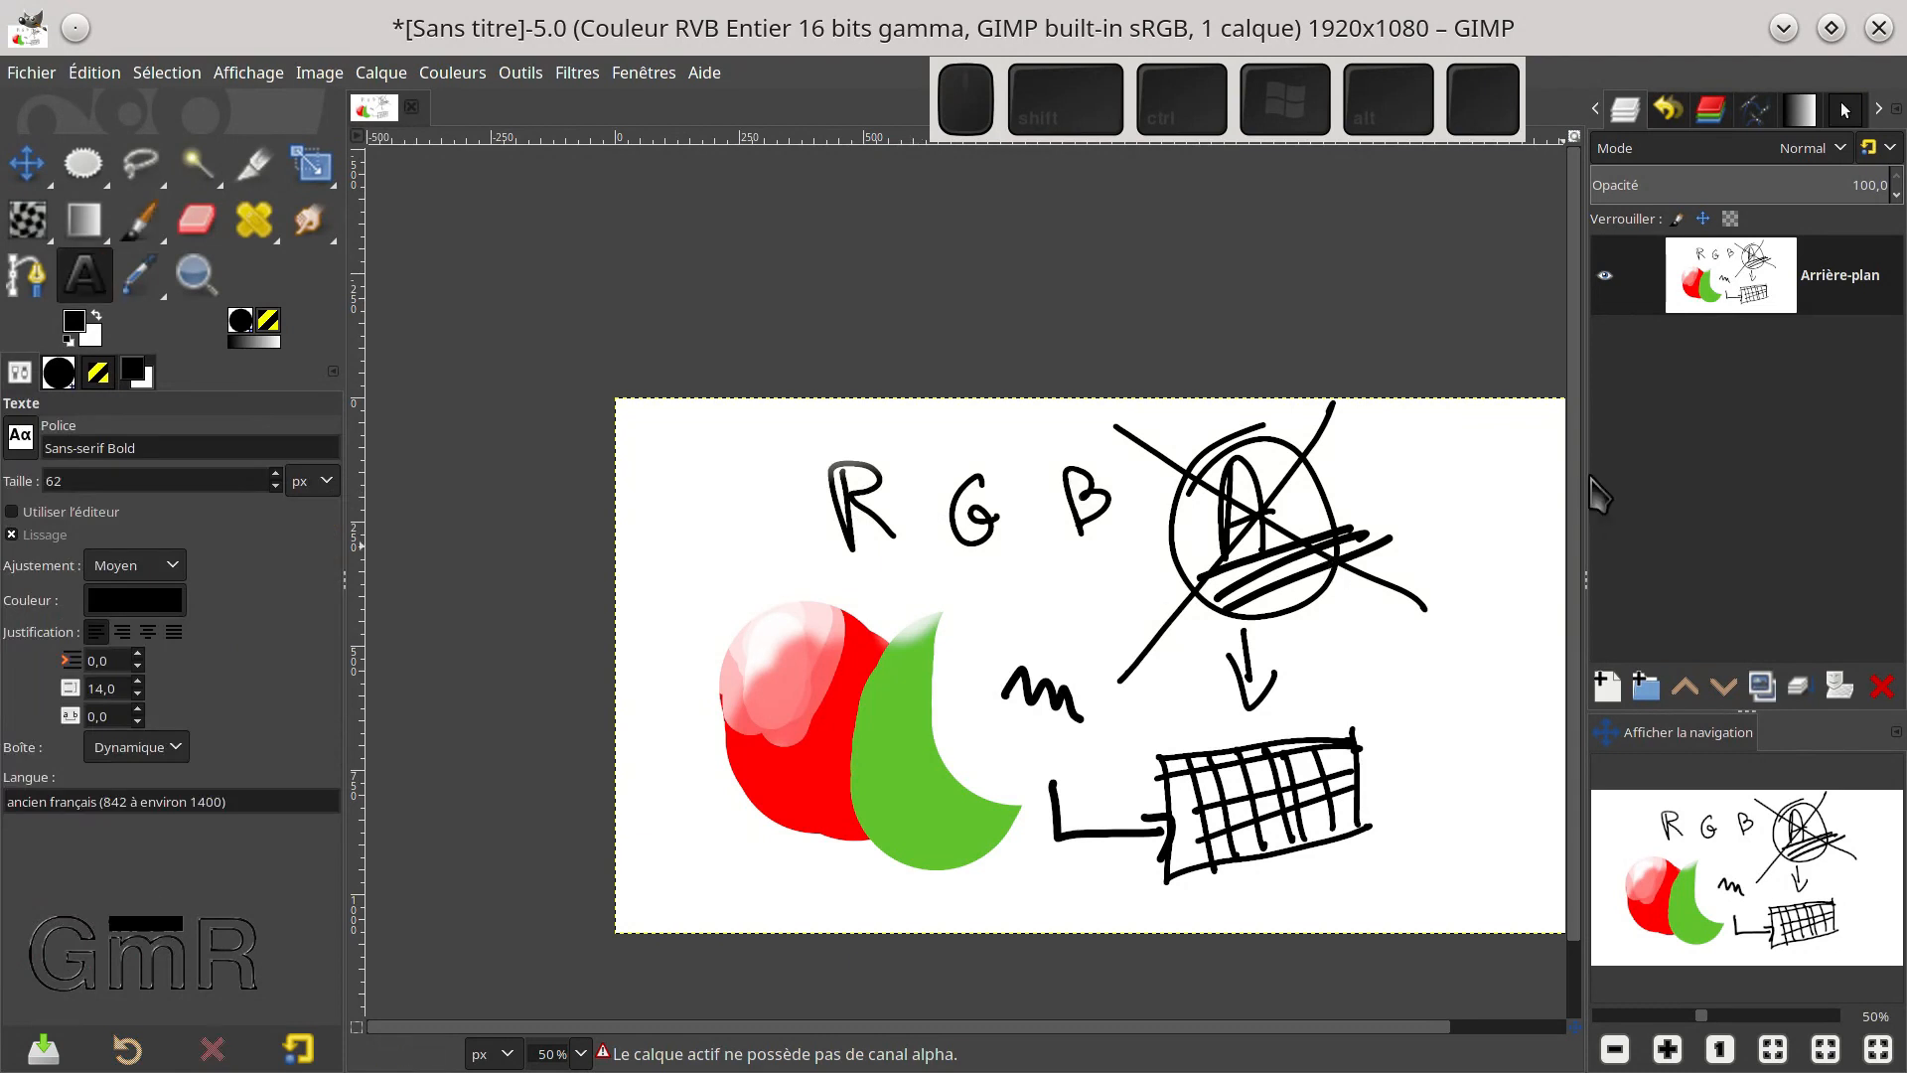
Add an alpha channel to the Arrière-plan layer, and erase an oval area beside the letter R with the Paintbrush
right_click(1719, 293)
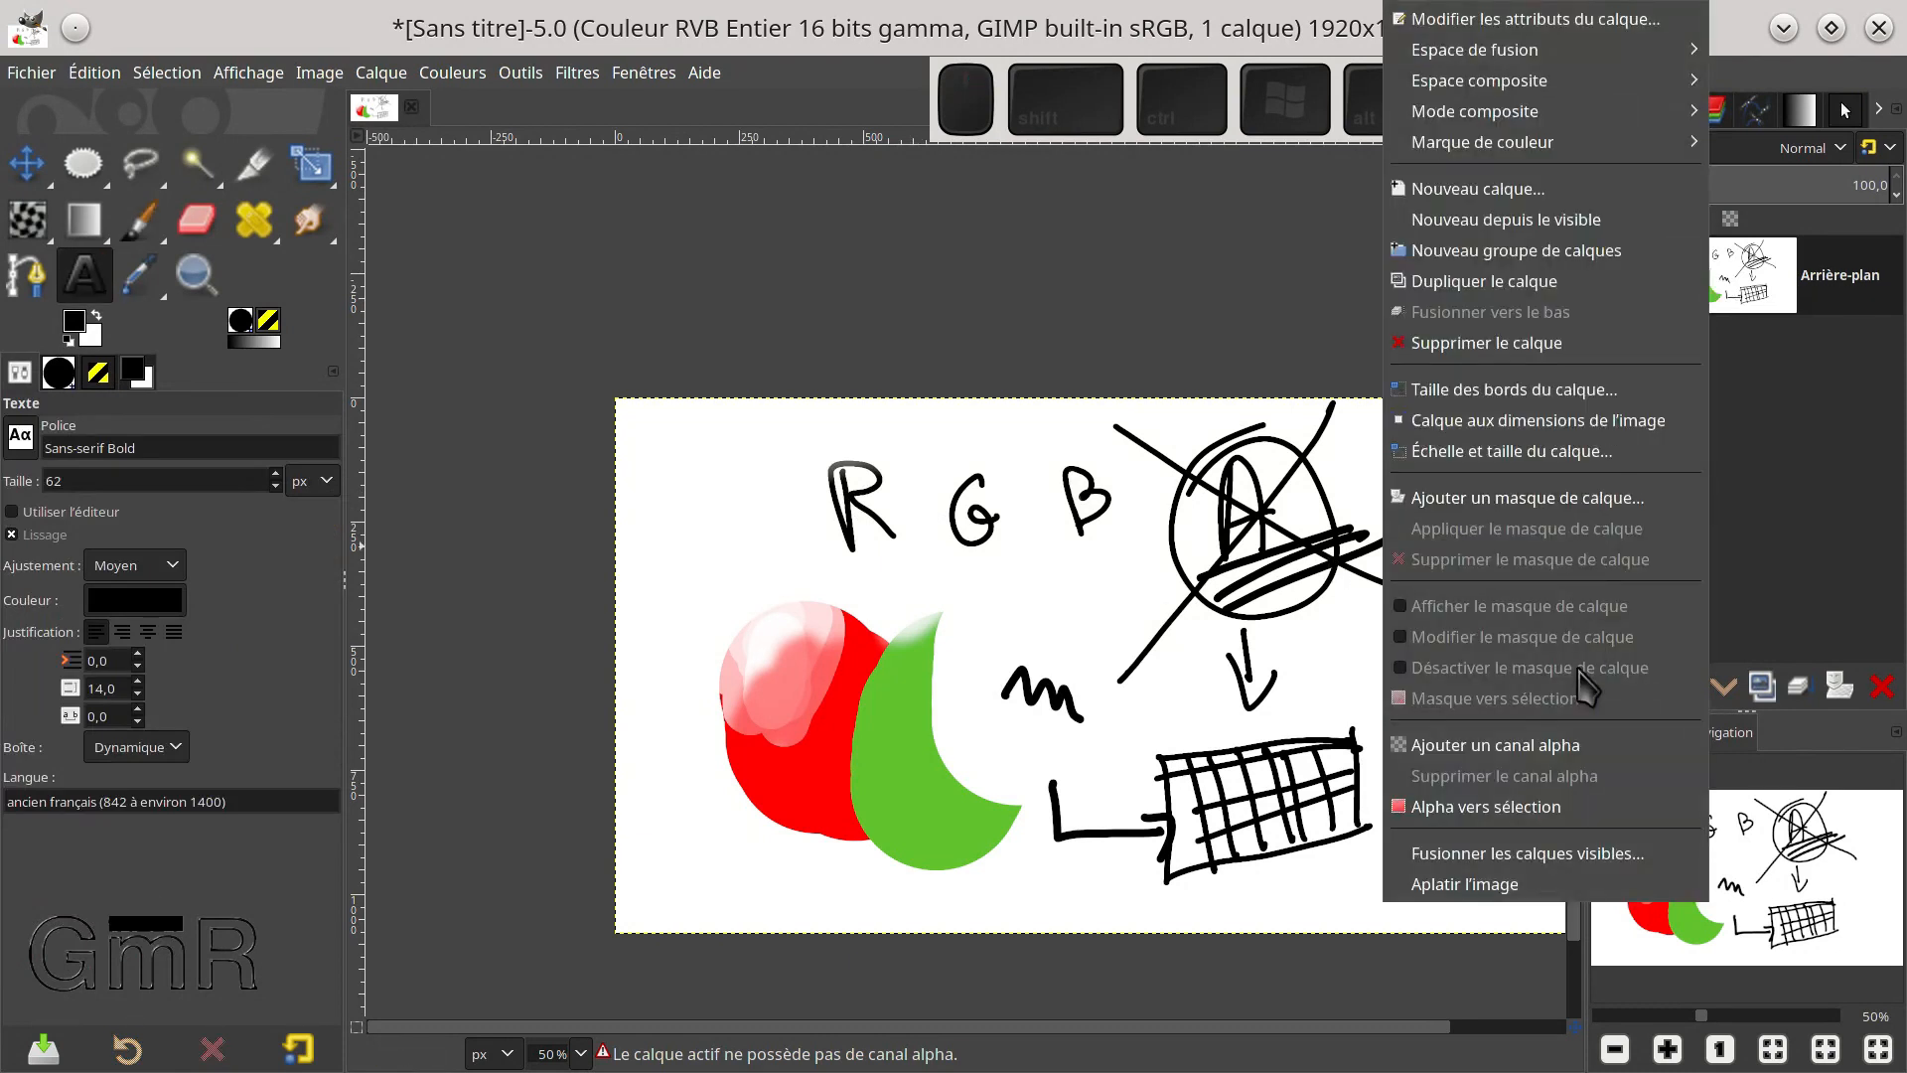
click(1568, 747)
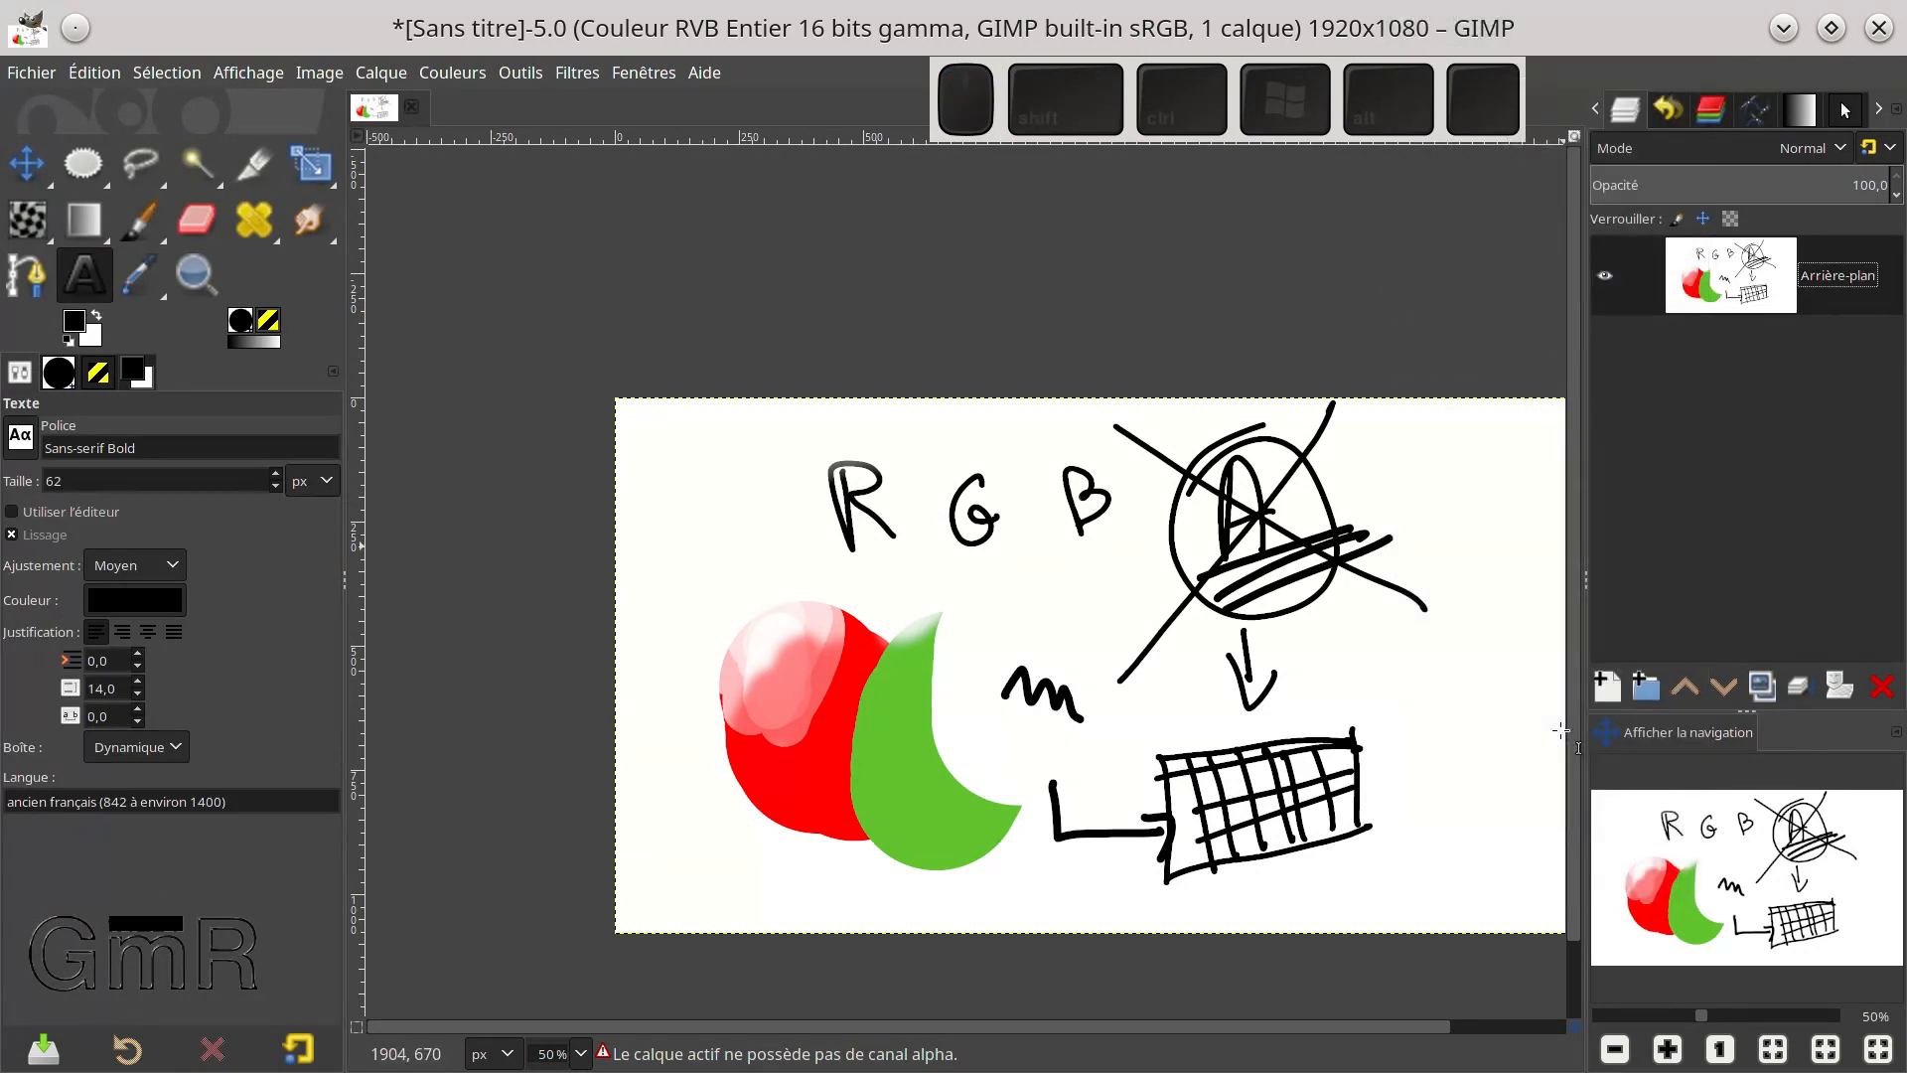
key(p)
drag(685, 516, 696, 472)
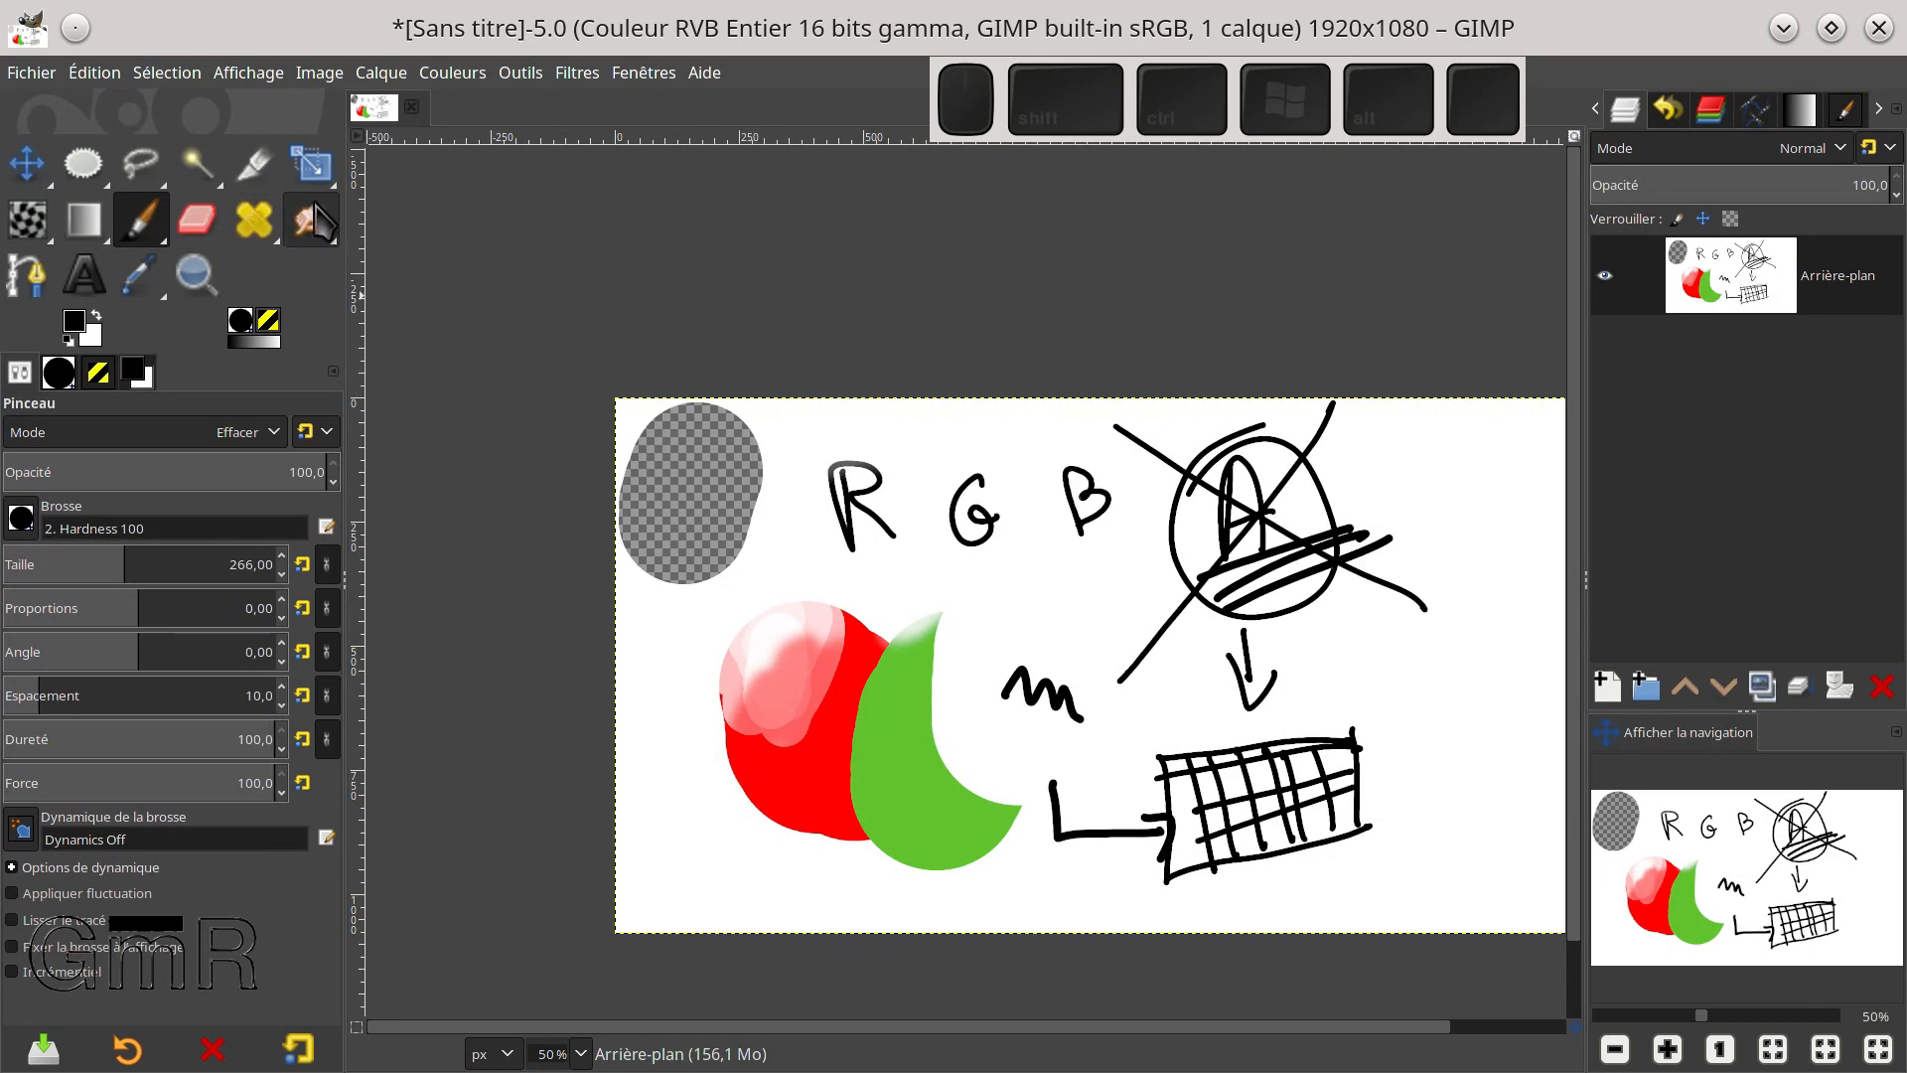
Set the Paintbrush's opacity to 99.7, and erase the left part of the red circle in Effacer mode
click(204, 459)
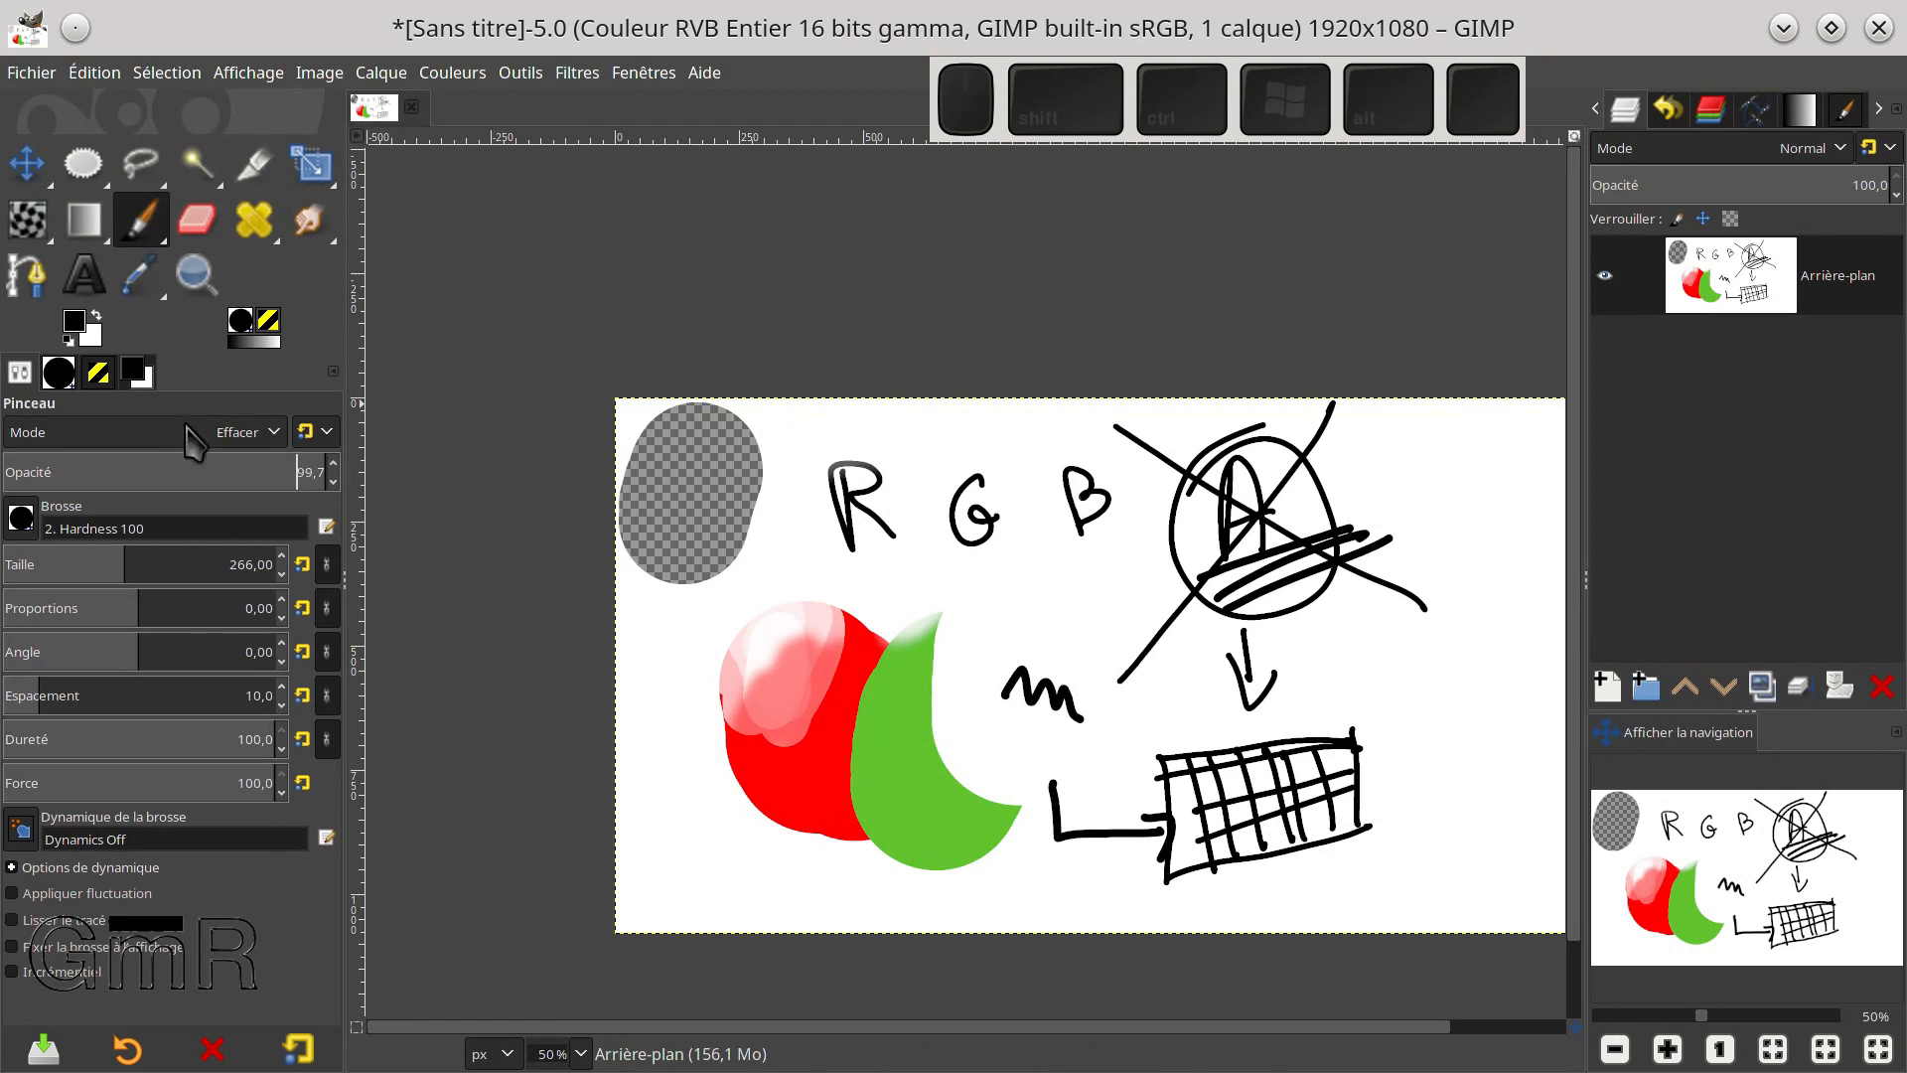
click(270, 442)
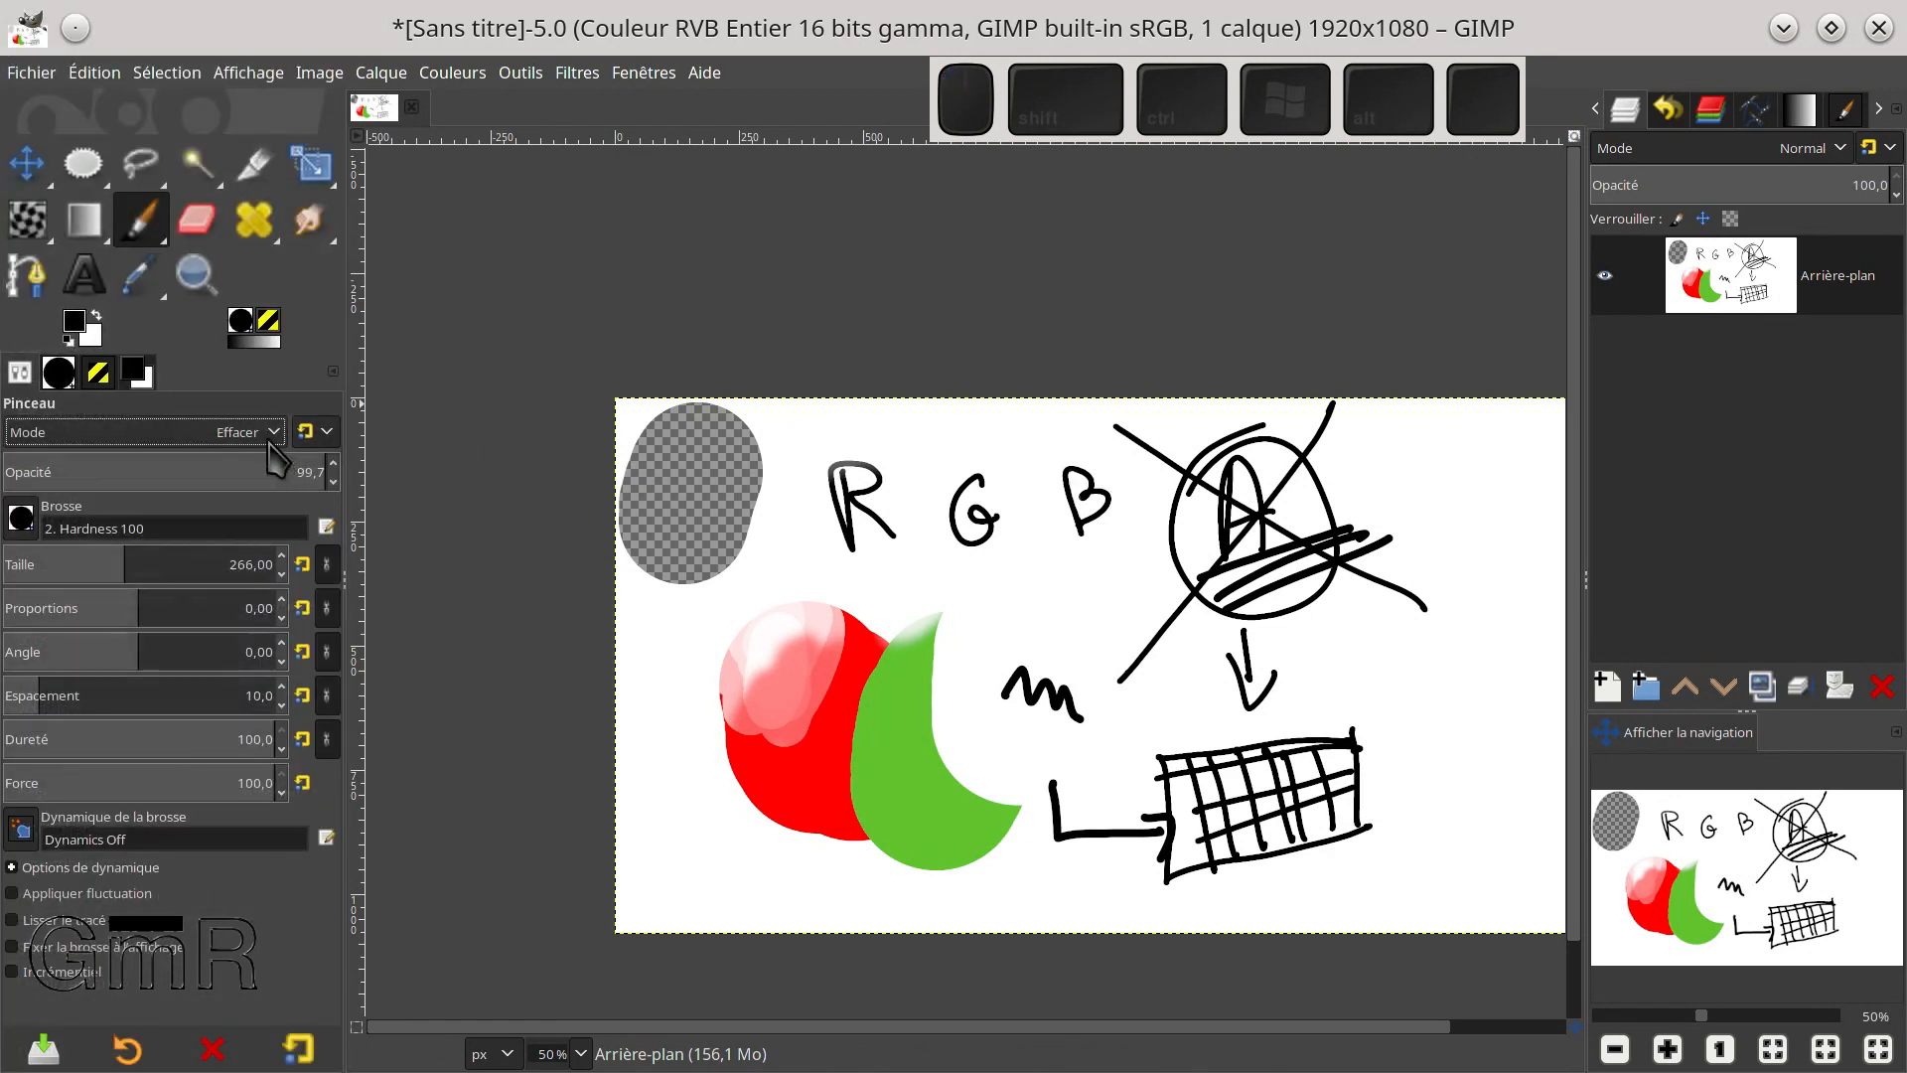
mouse_move(740, 636)
mouse_down()
mouse_move(753, 679)
mouse_move(734, 641)
mouse_up()
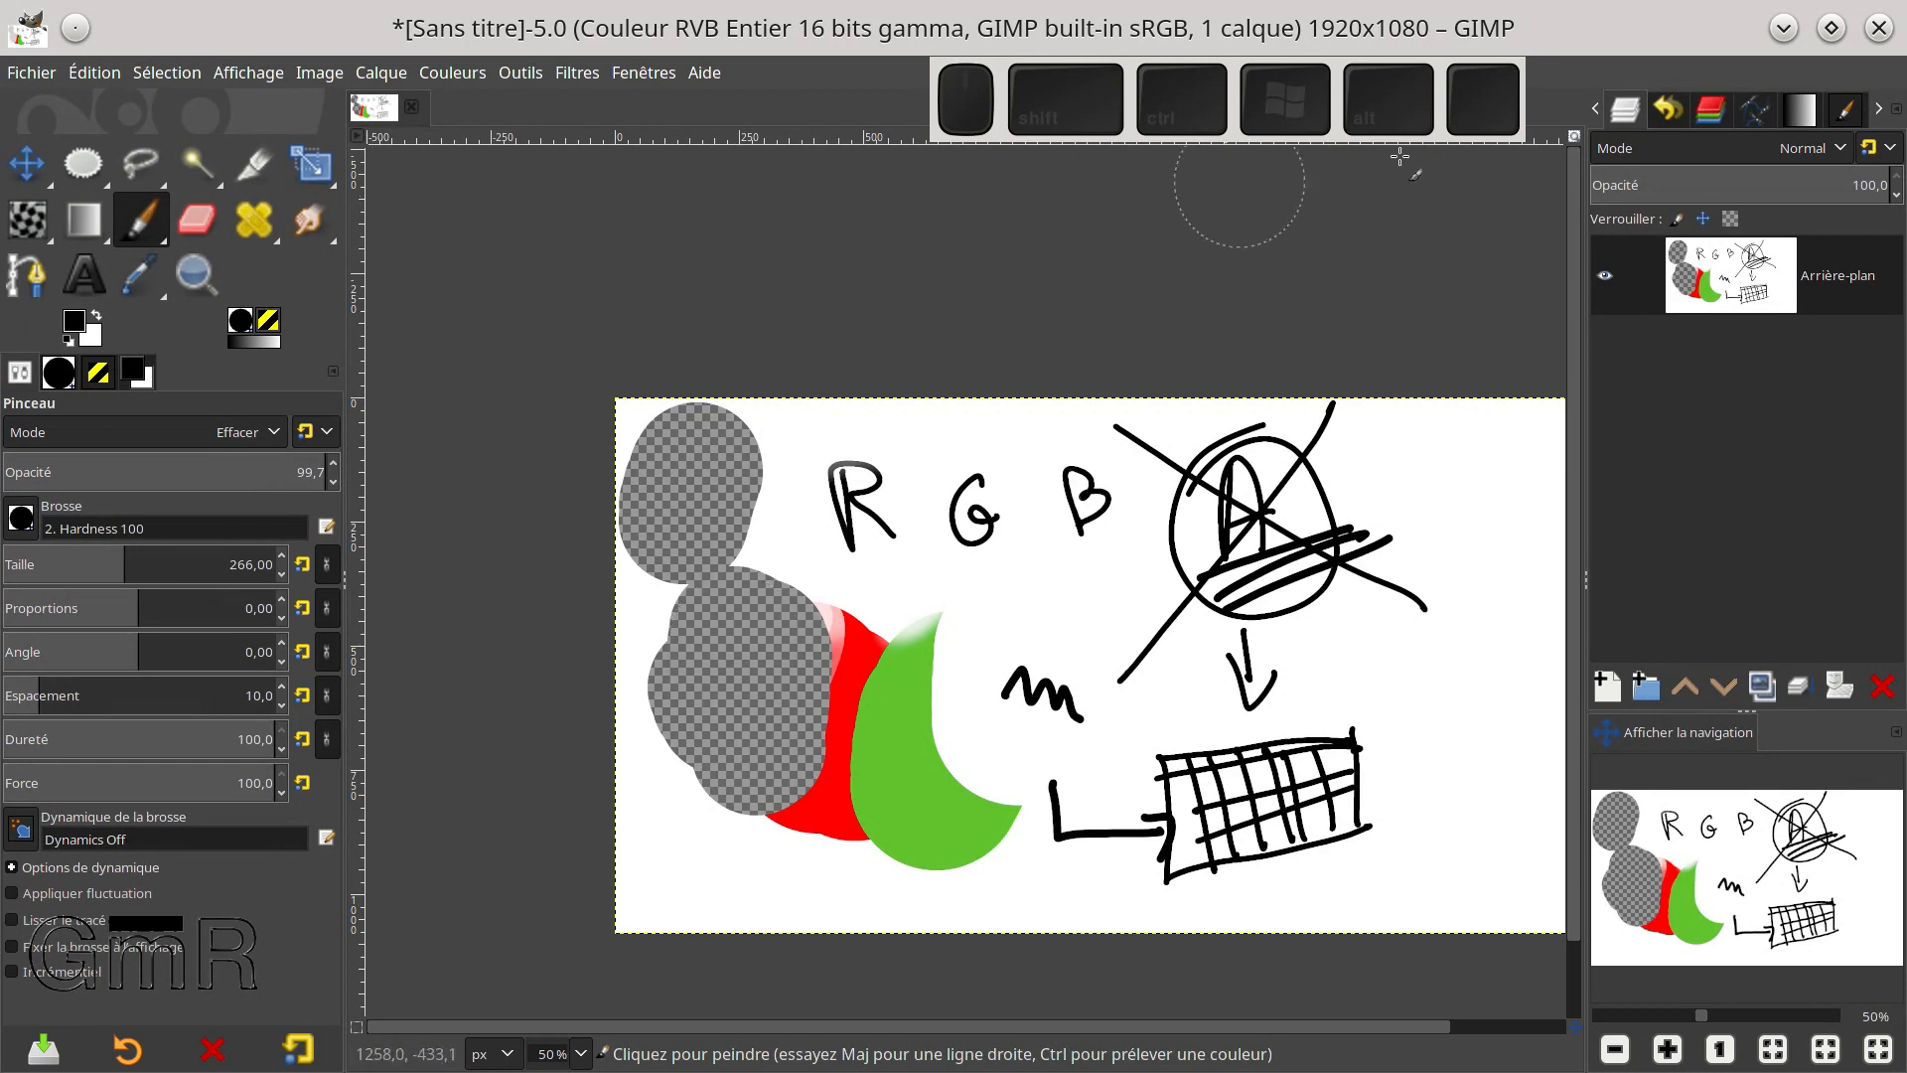
Remove the alpha channel from the Arrière-plan layer to fill the Paintbrush's erased areas with the background colour
right_click(1740, 281)
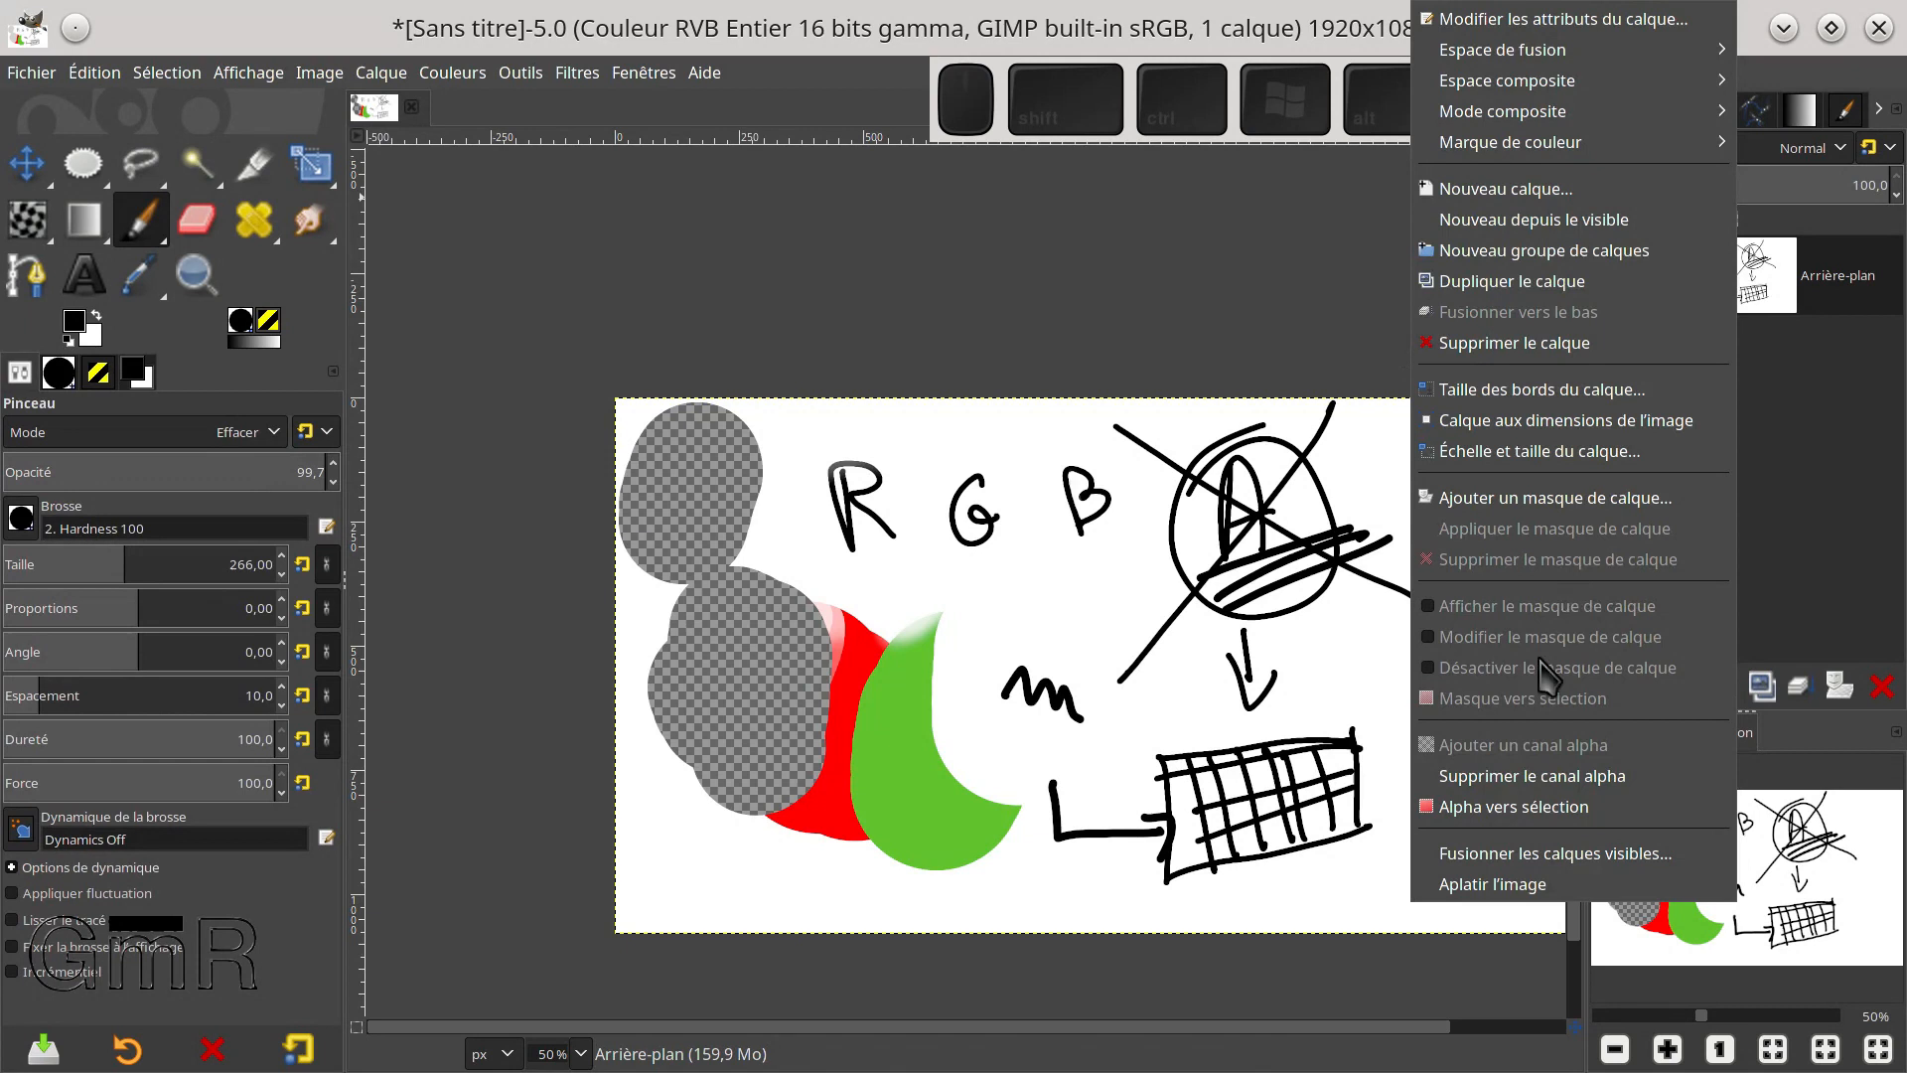
click(1503, 778)
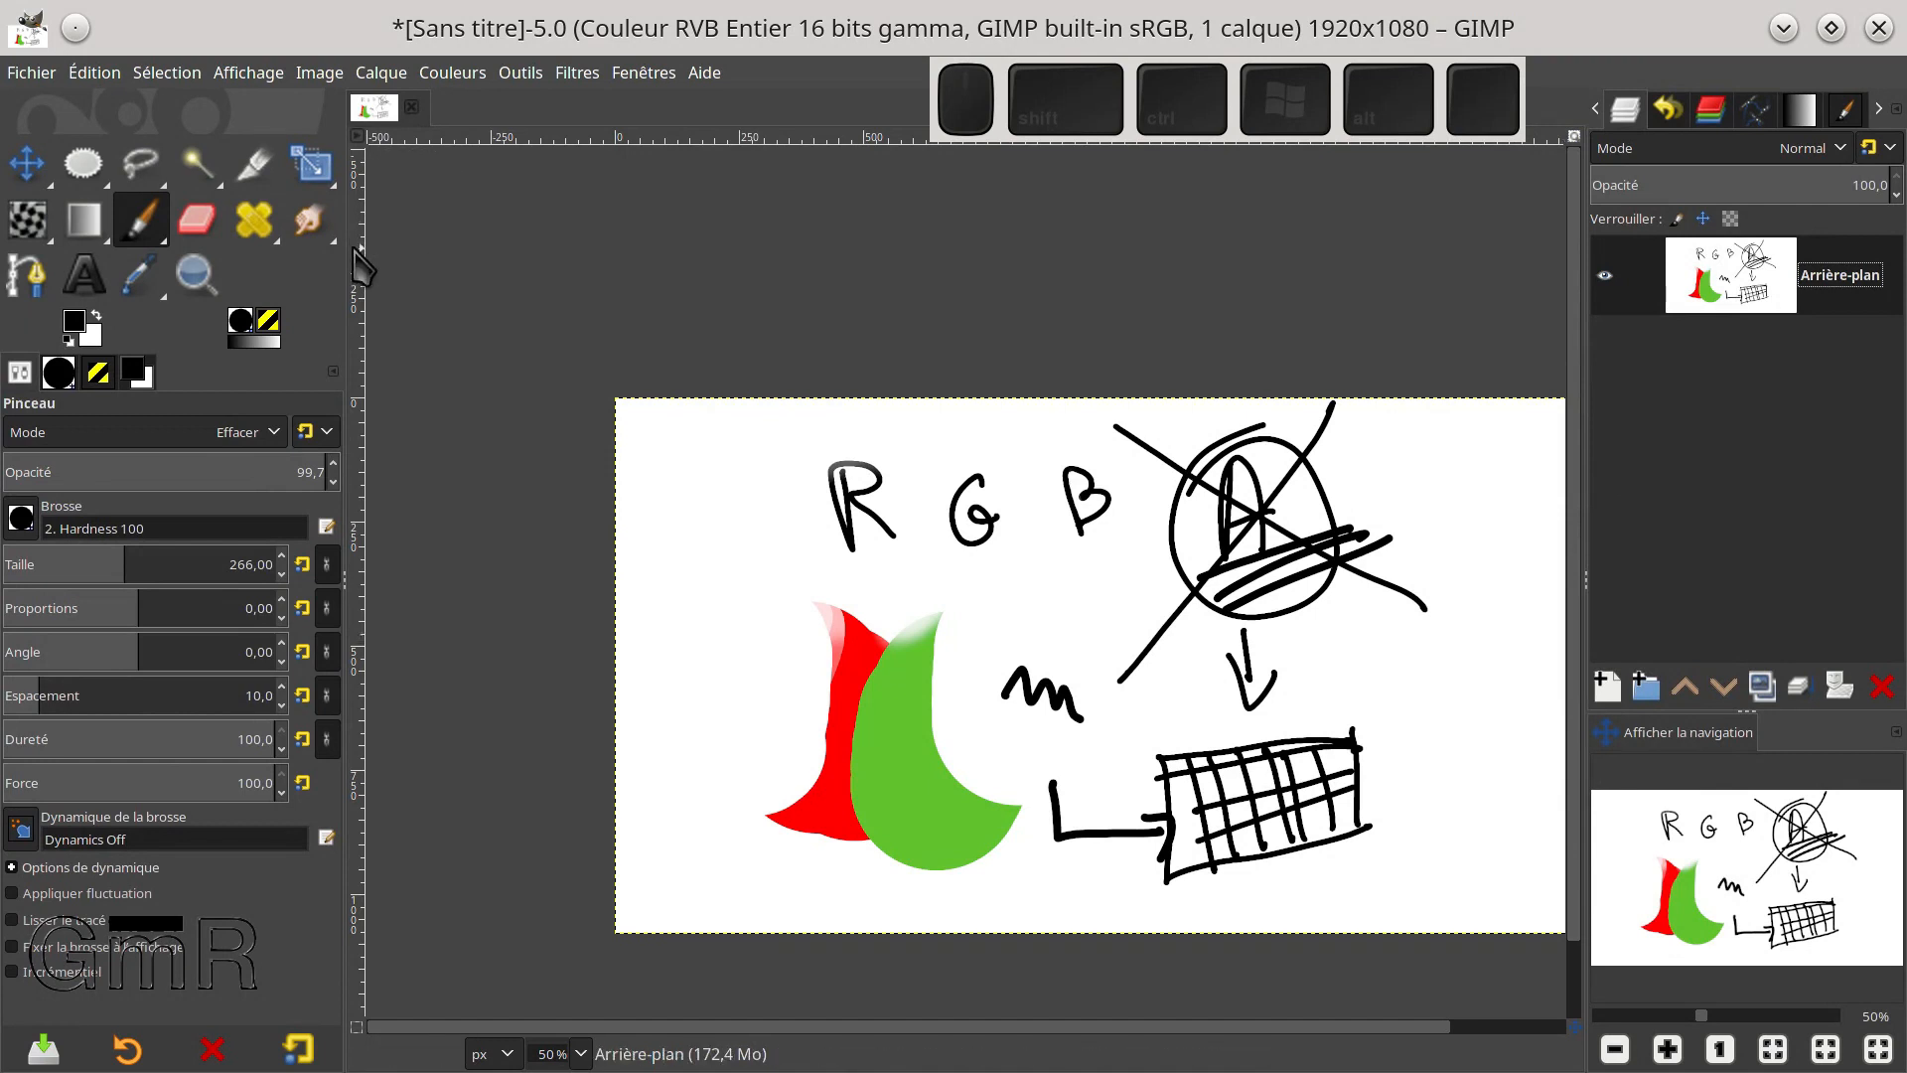
Set the Paintbrush's mode back to Normal
click(274, 437)
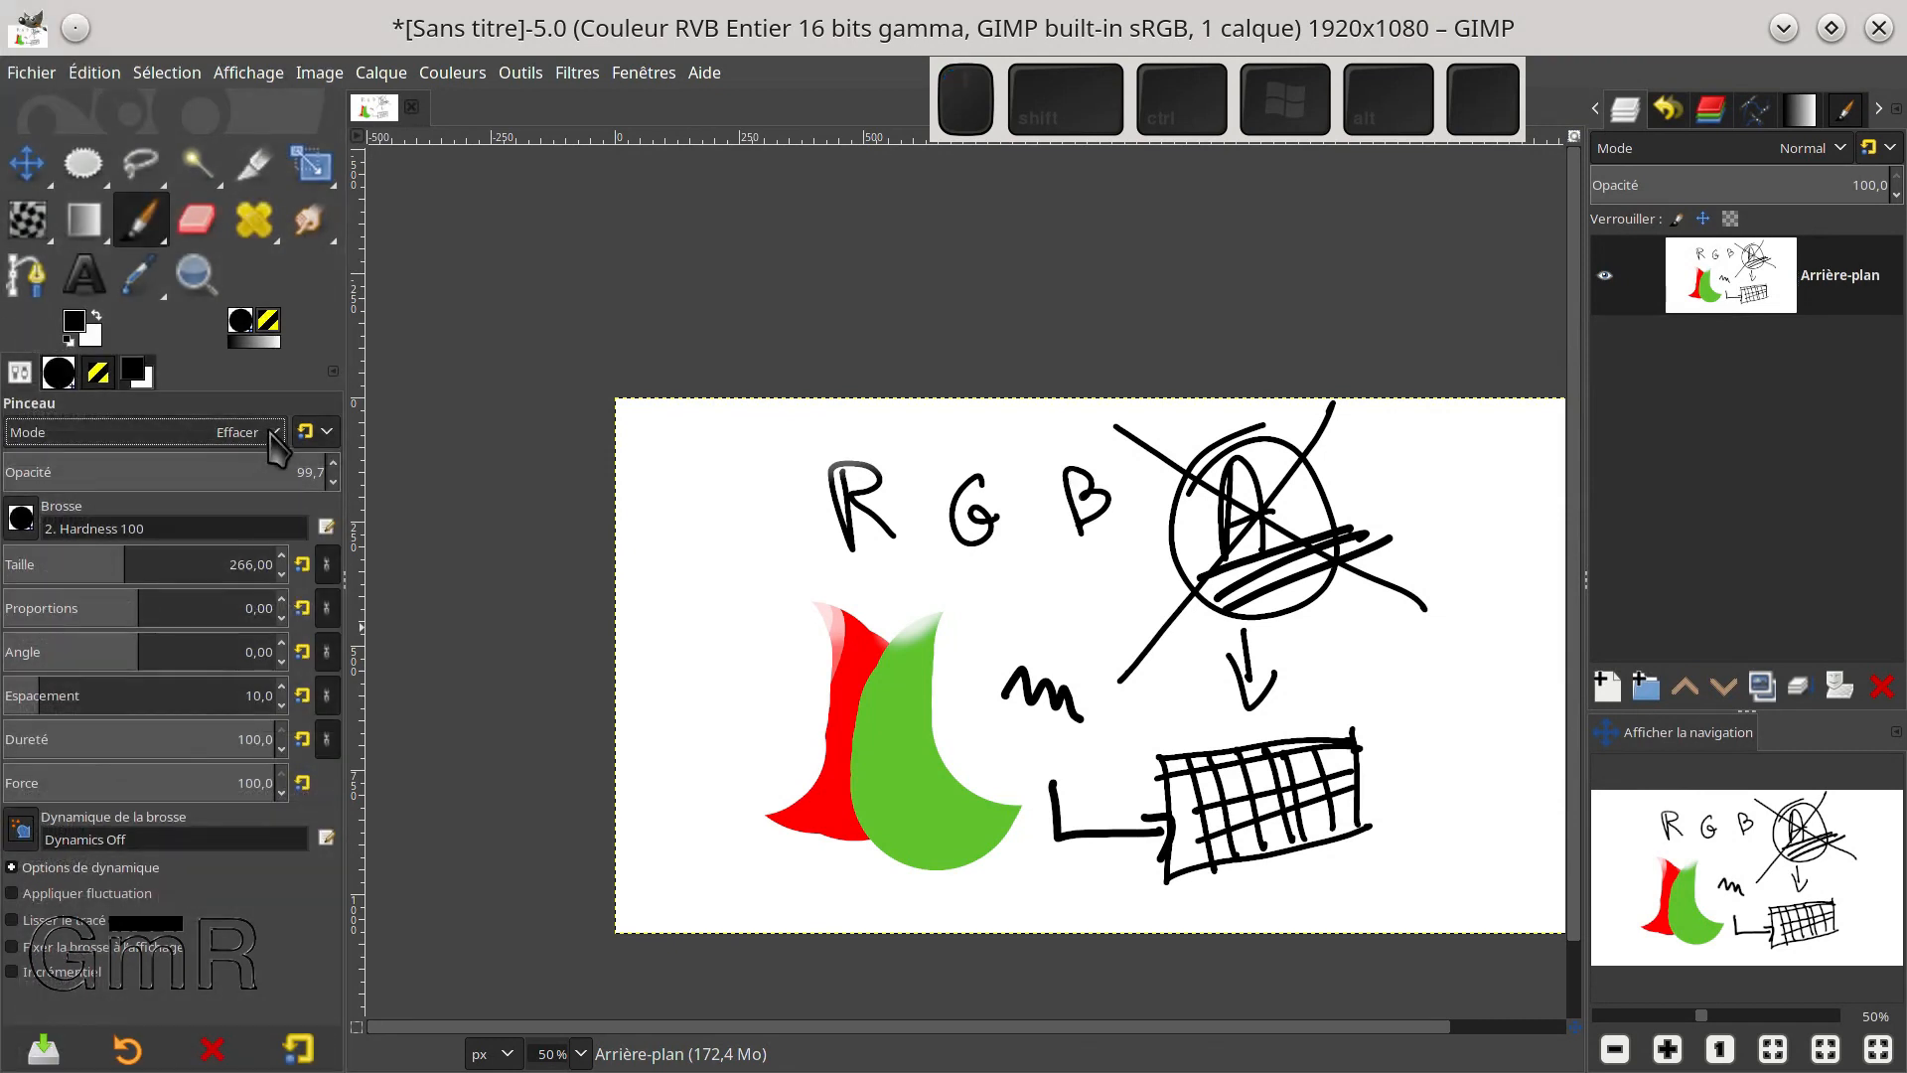
click(268, 437)
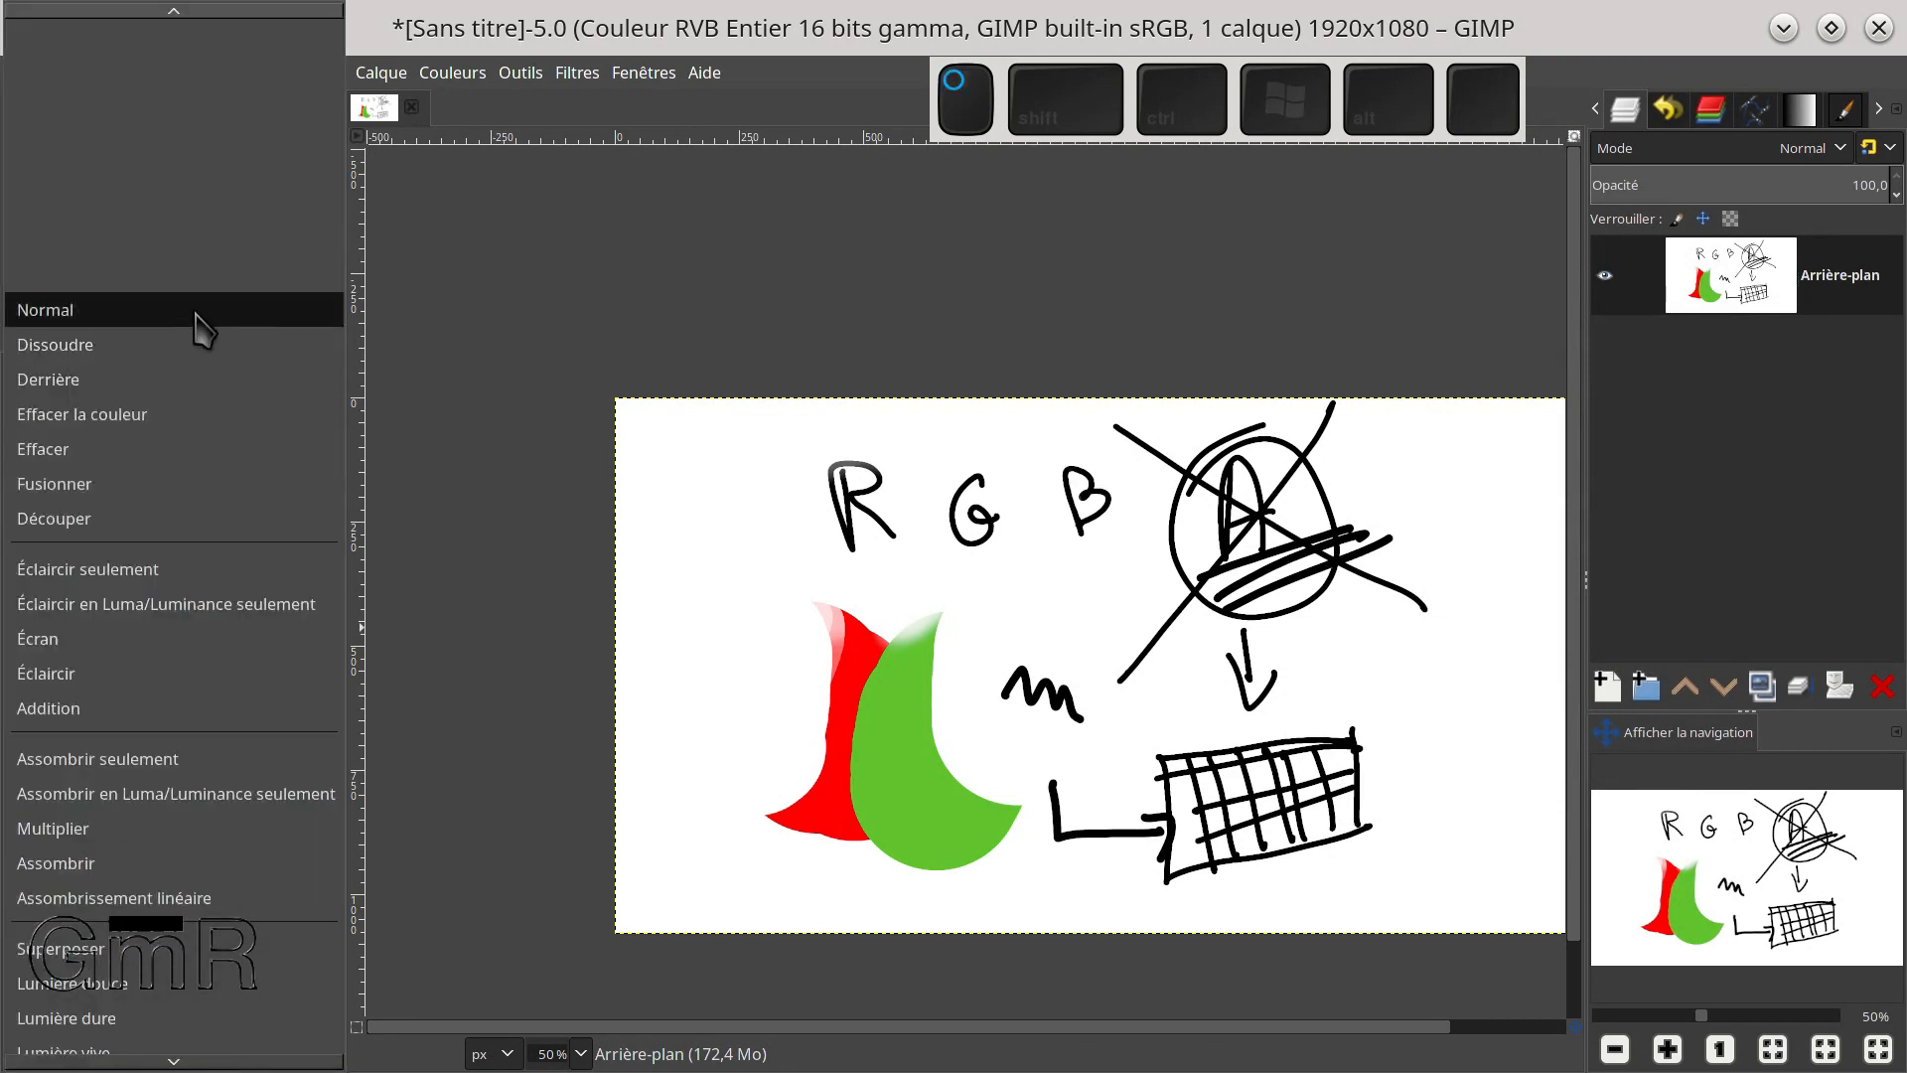
click(220, 309)
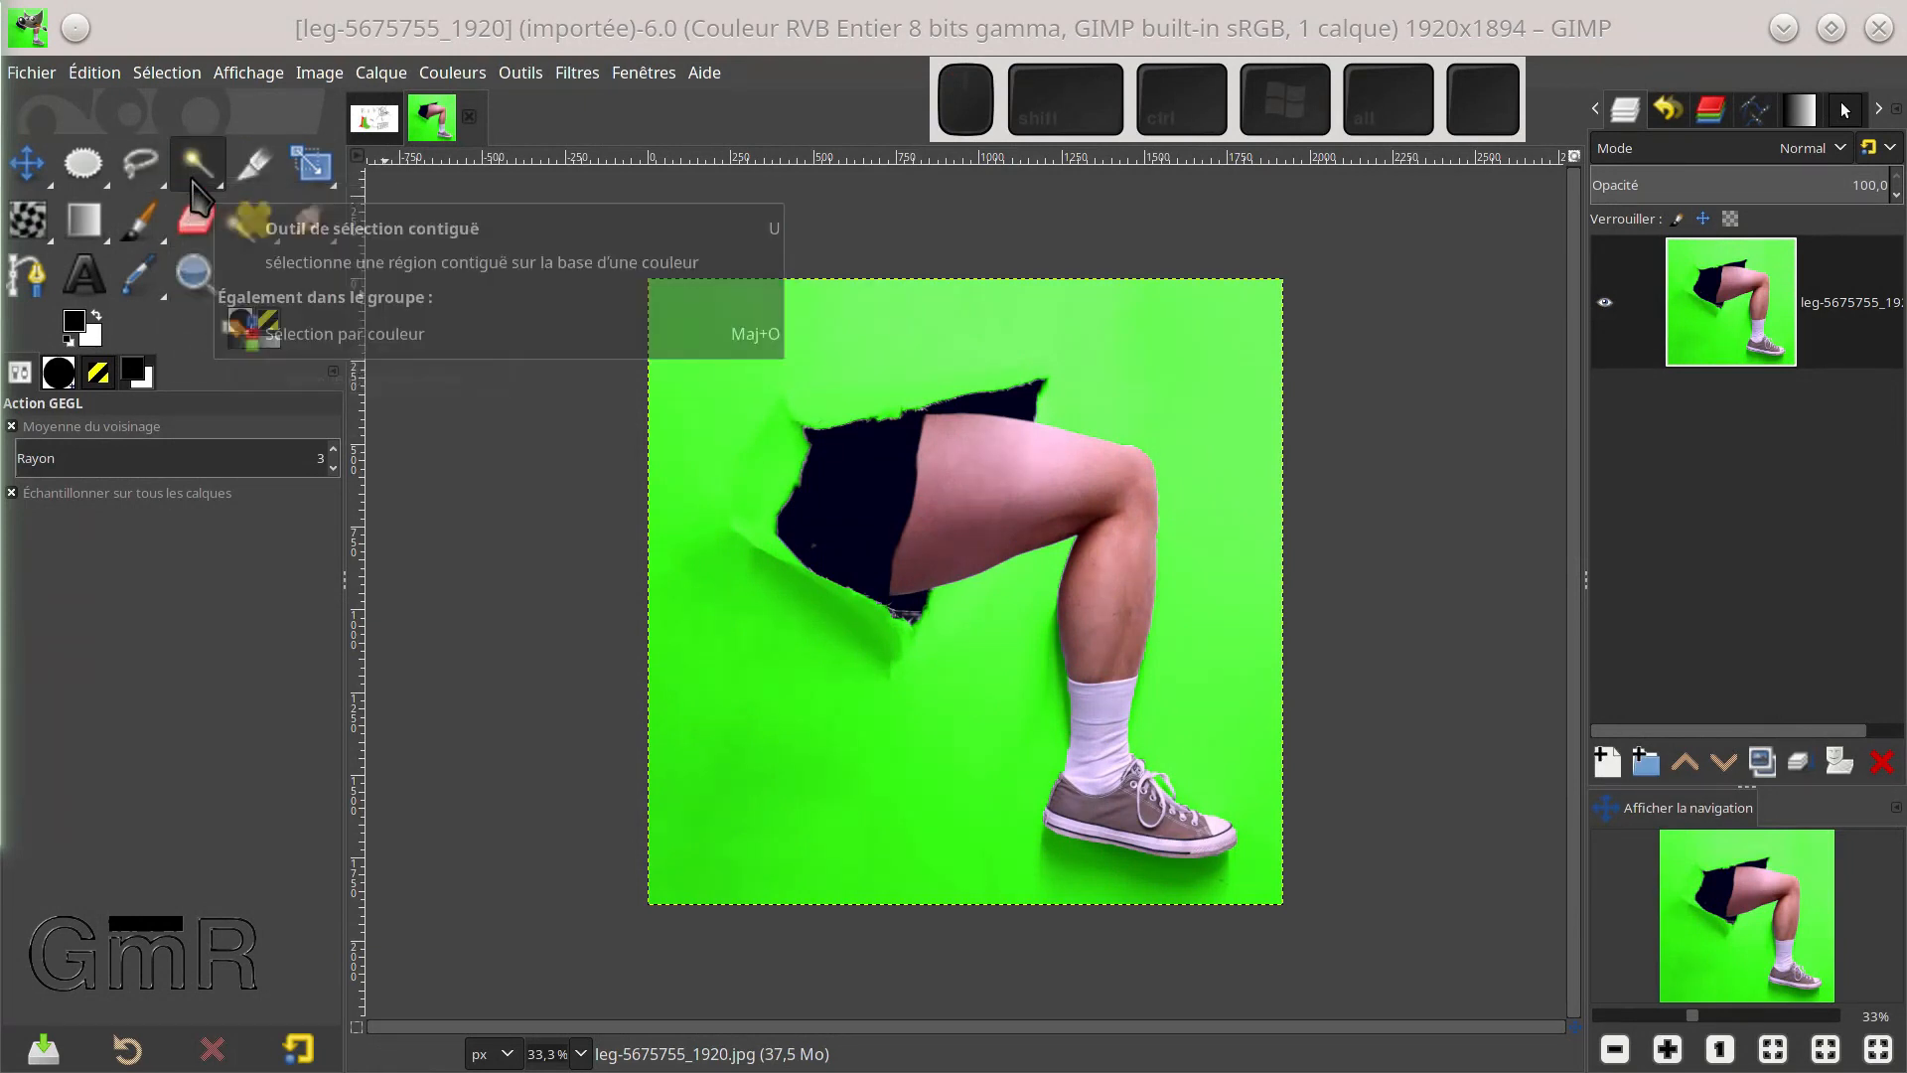
Try to select the leg image's green background with Select by Color at a threshold of 129.1
drag(204, 164, 270, 217)
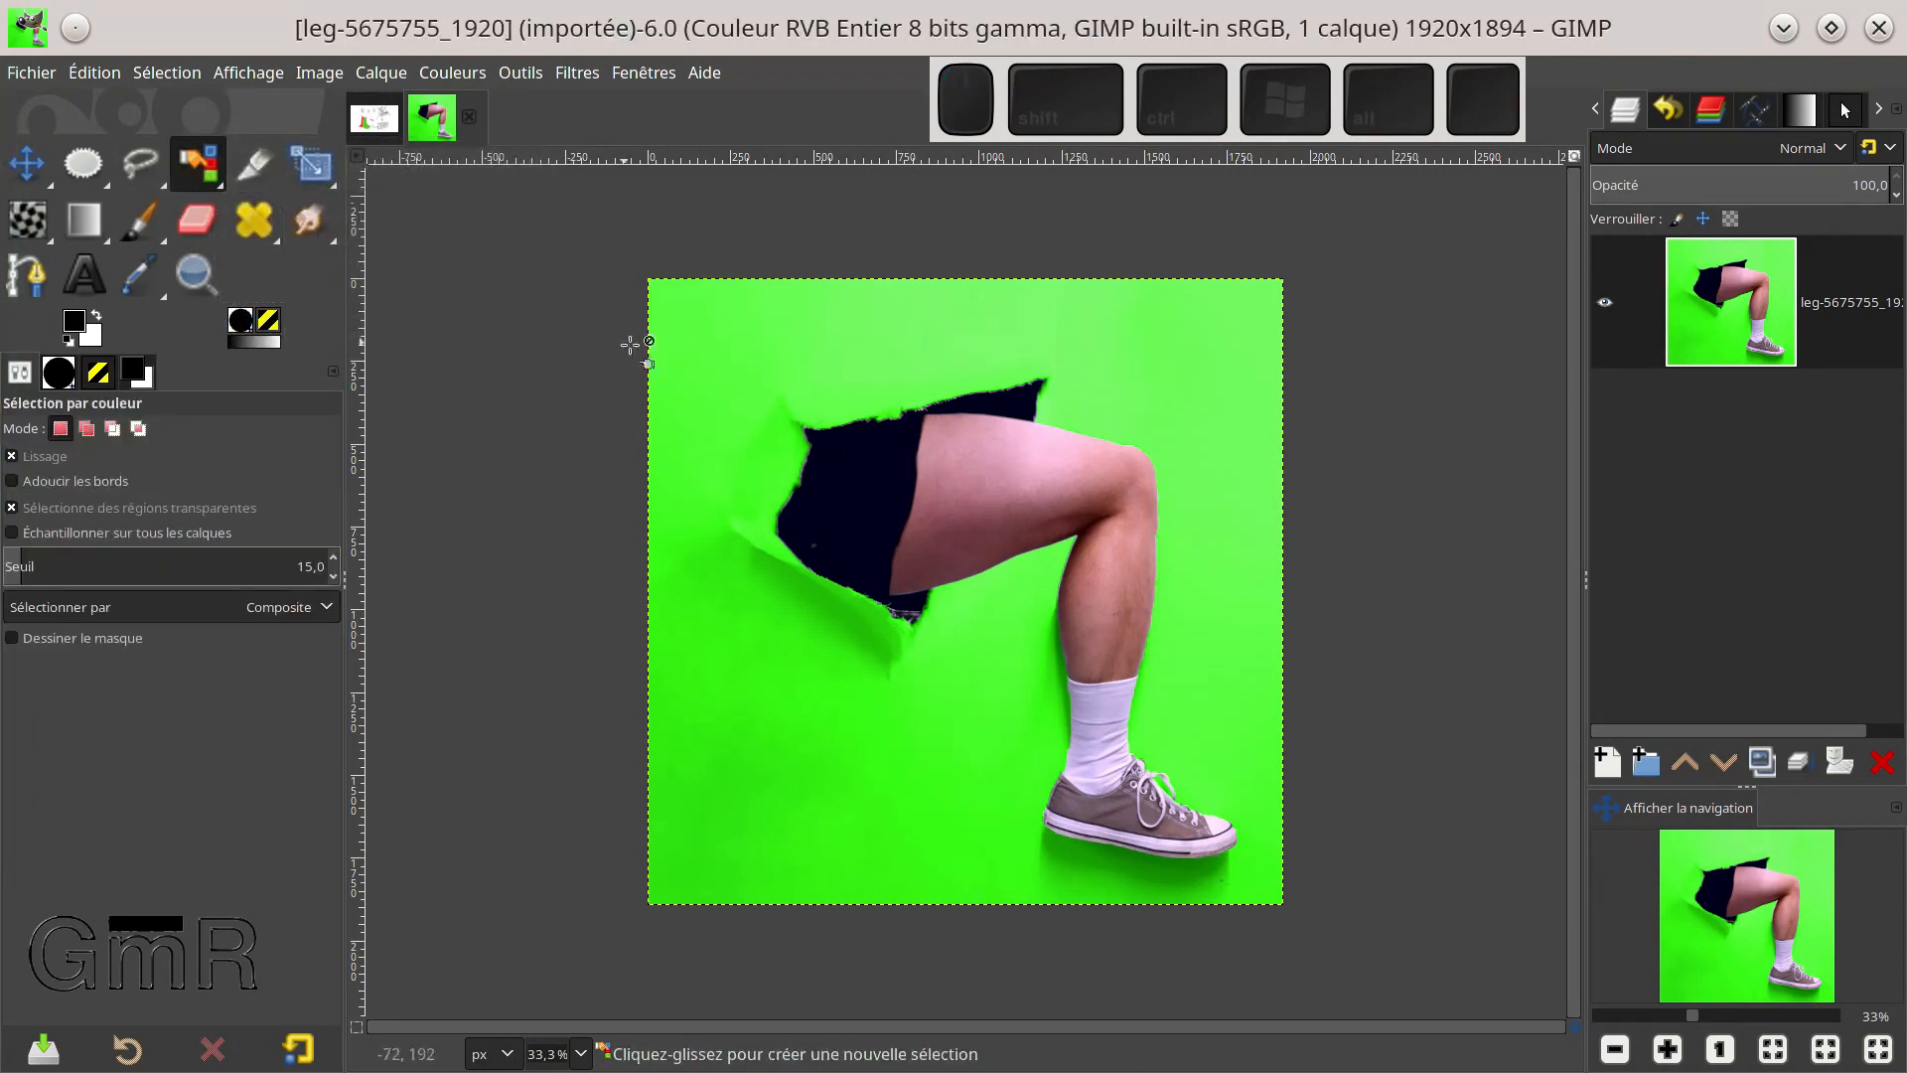
click(740, 373)
drag(69, 560, 166, 563)
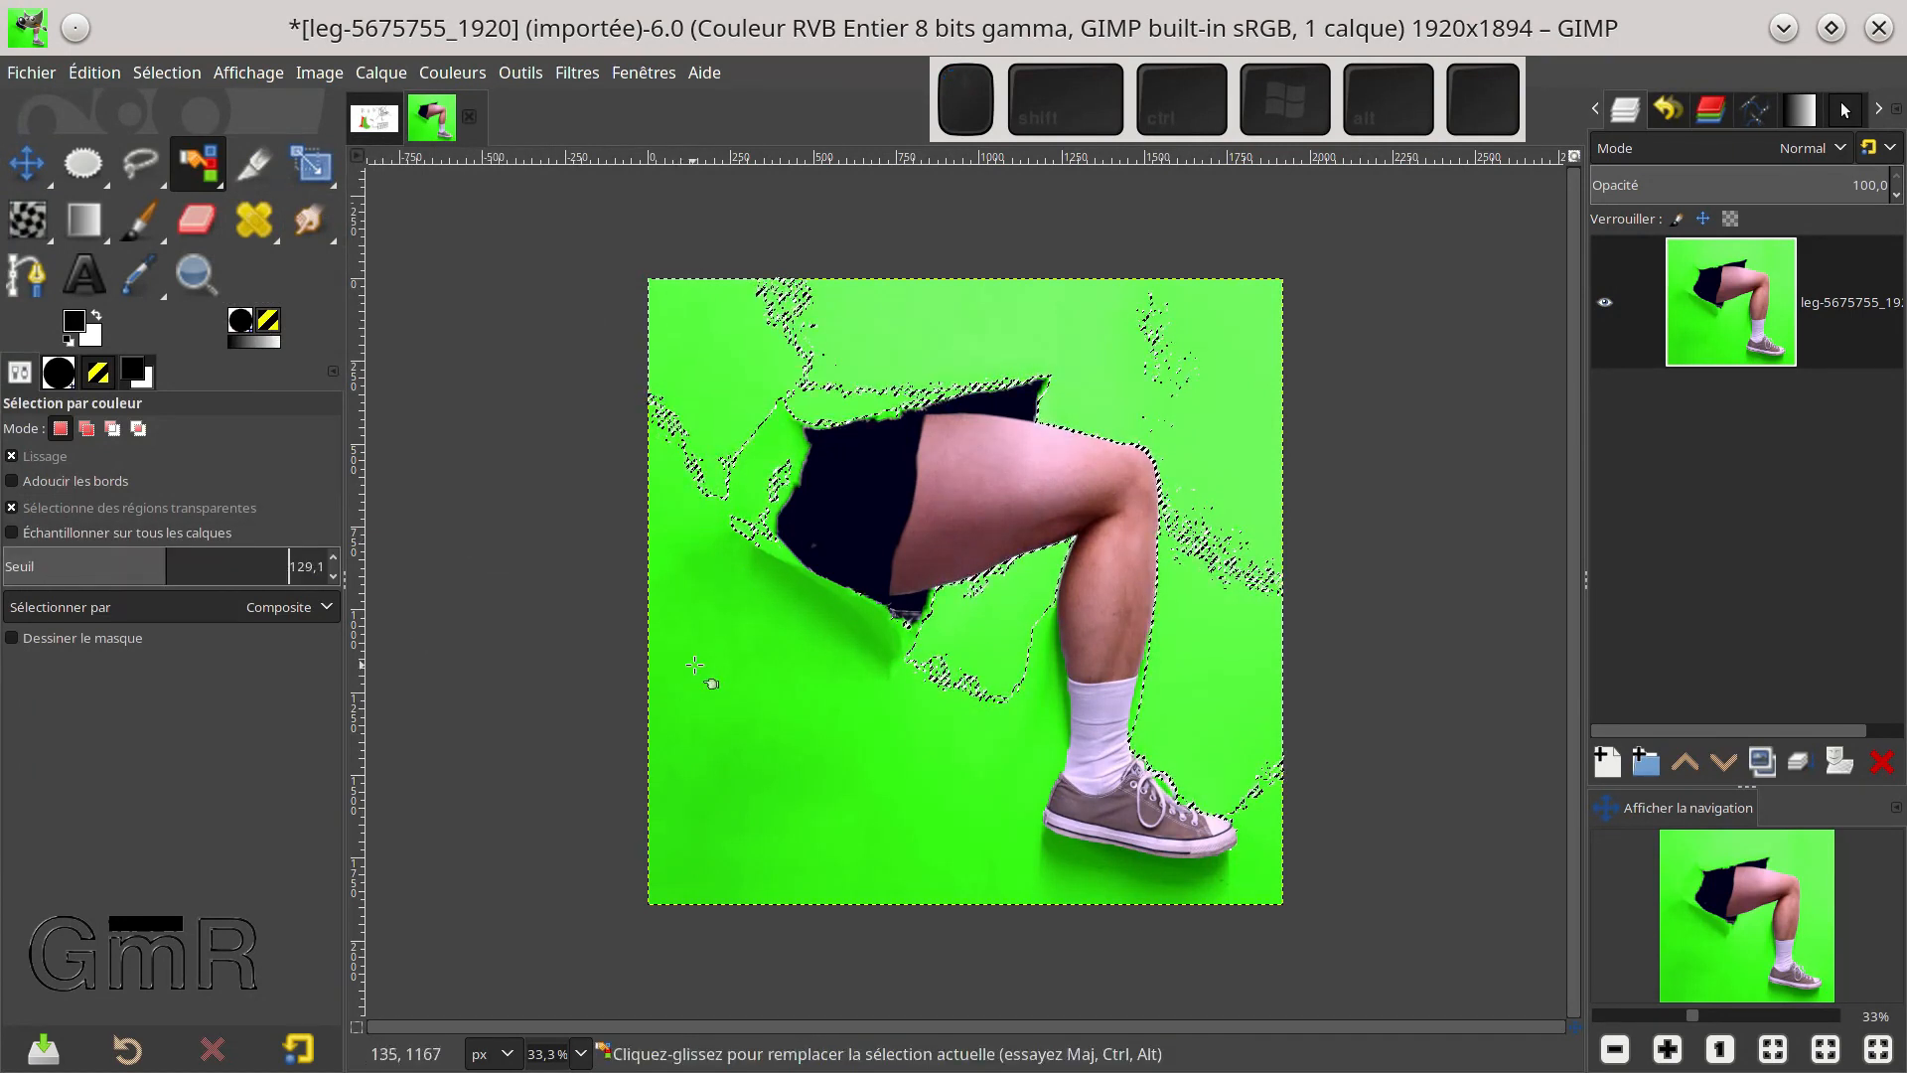
click(694, 664)
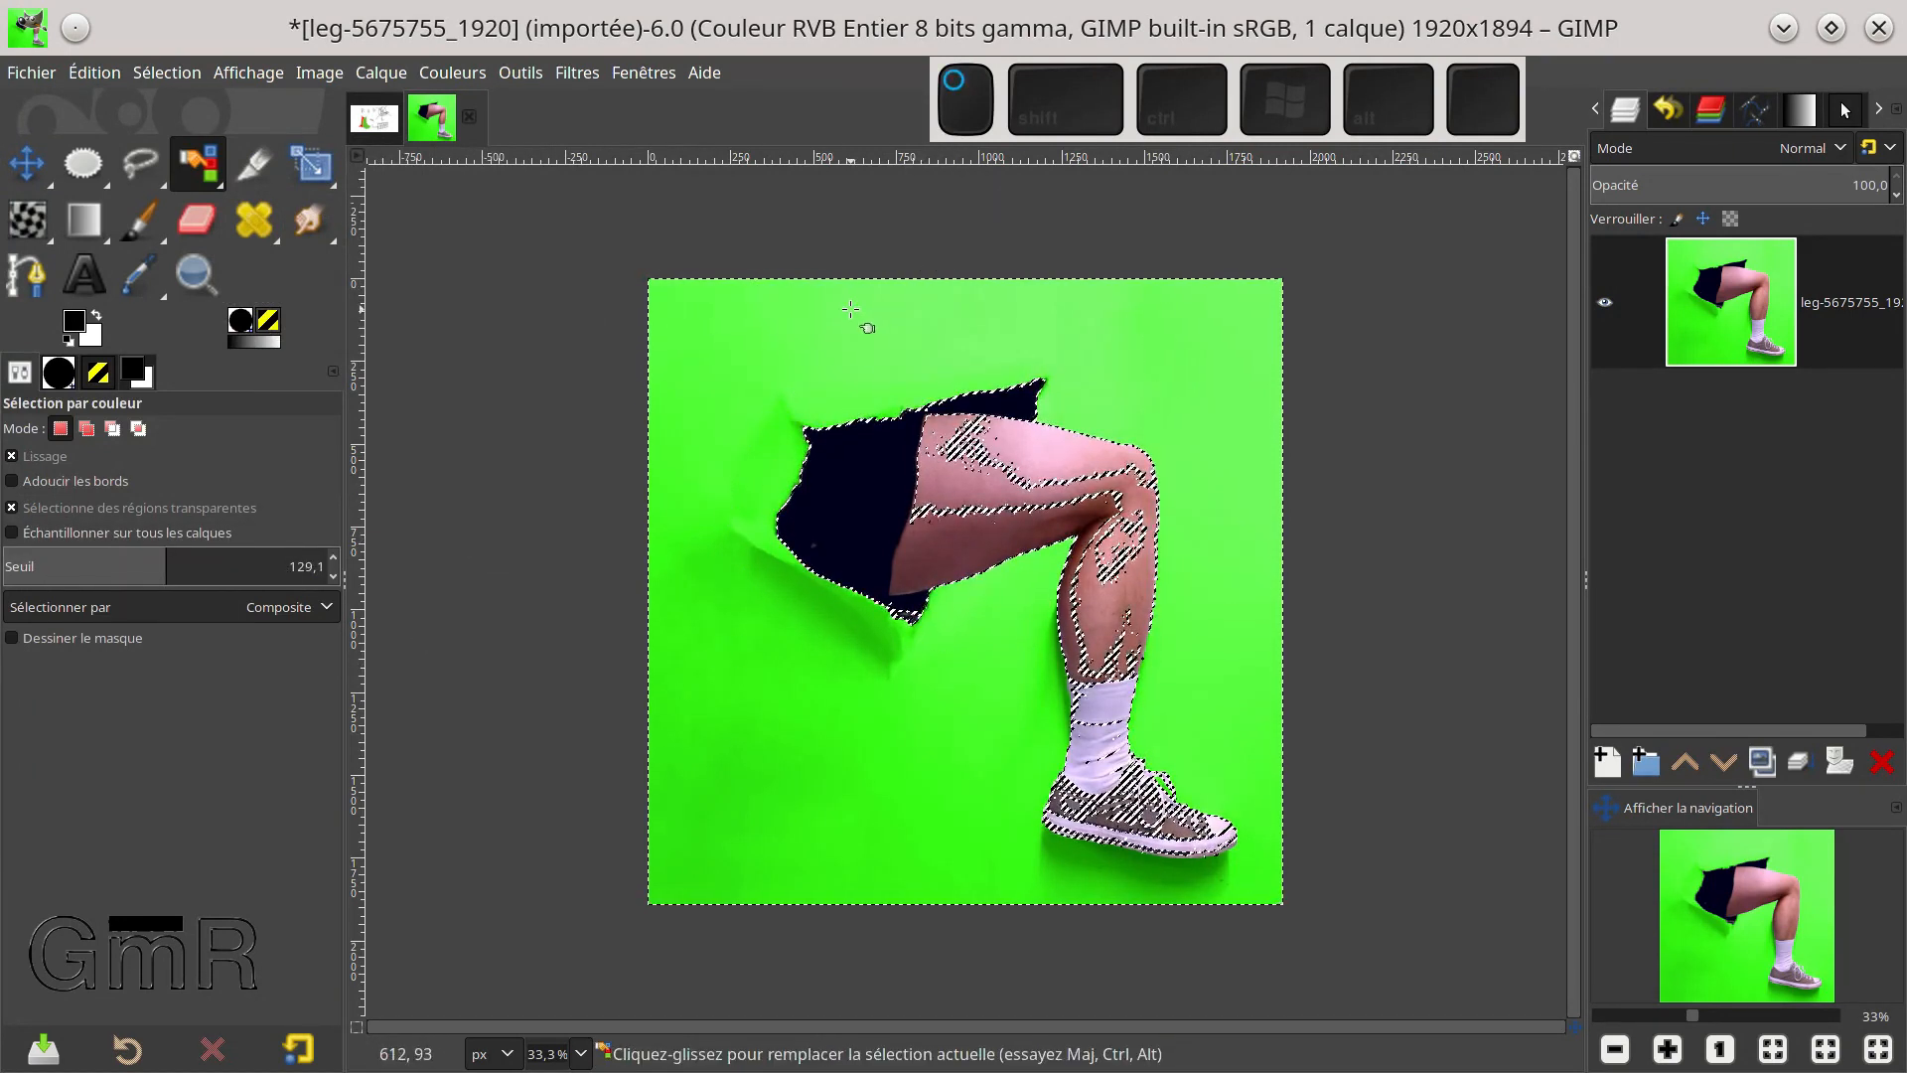
Reselect the green background by colour with the threshold at 64.9, and clear the selection
click(851, 309)
drag(113, 564, 85, 568)
click(755, 336)
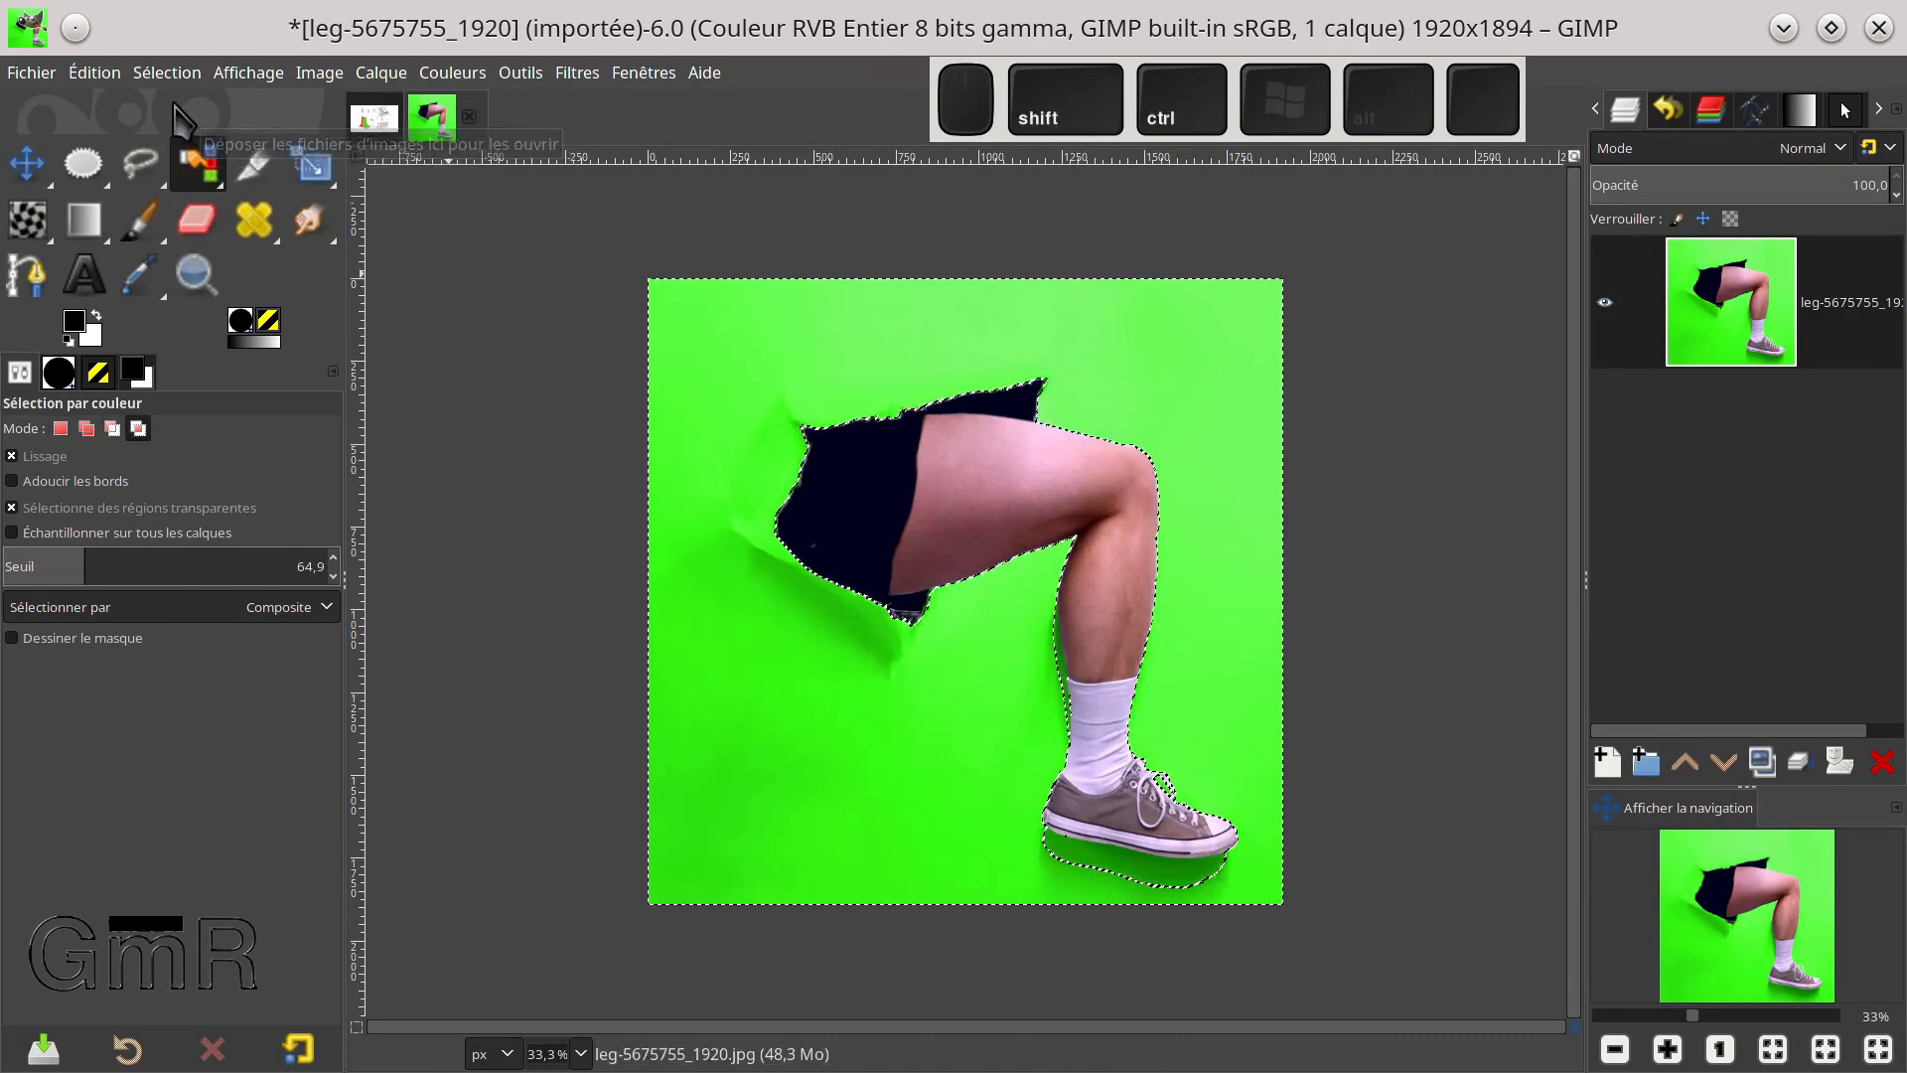
key(ctrl+shift+a)
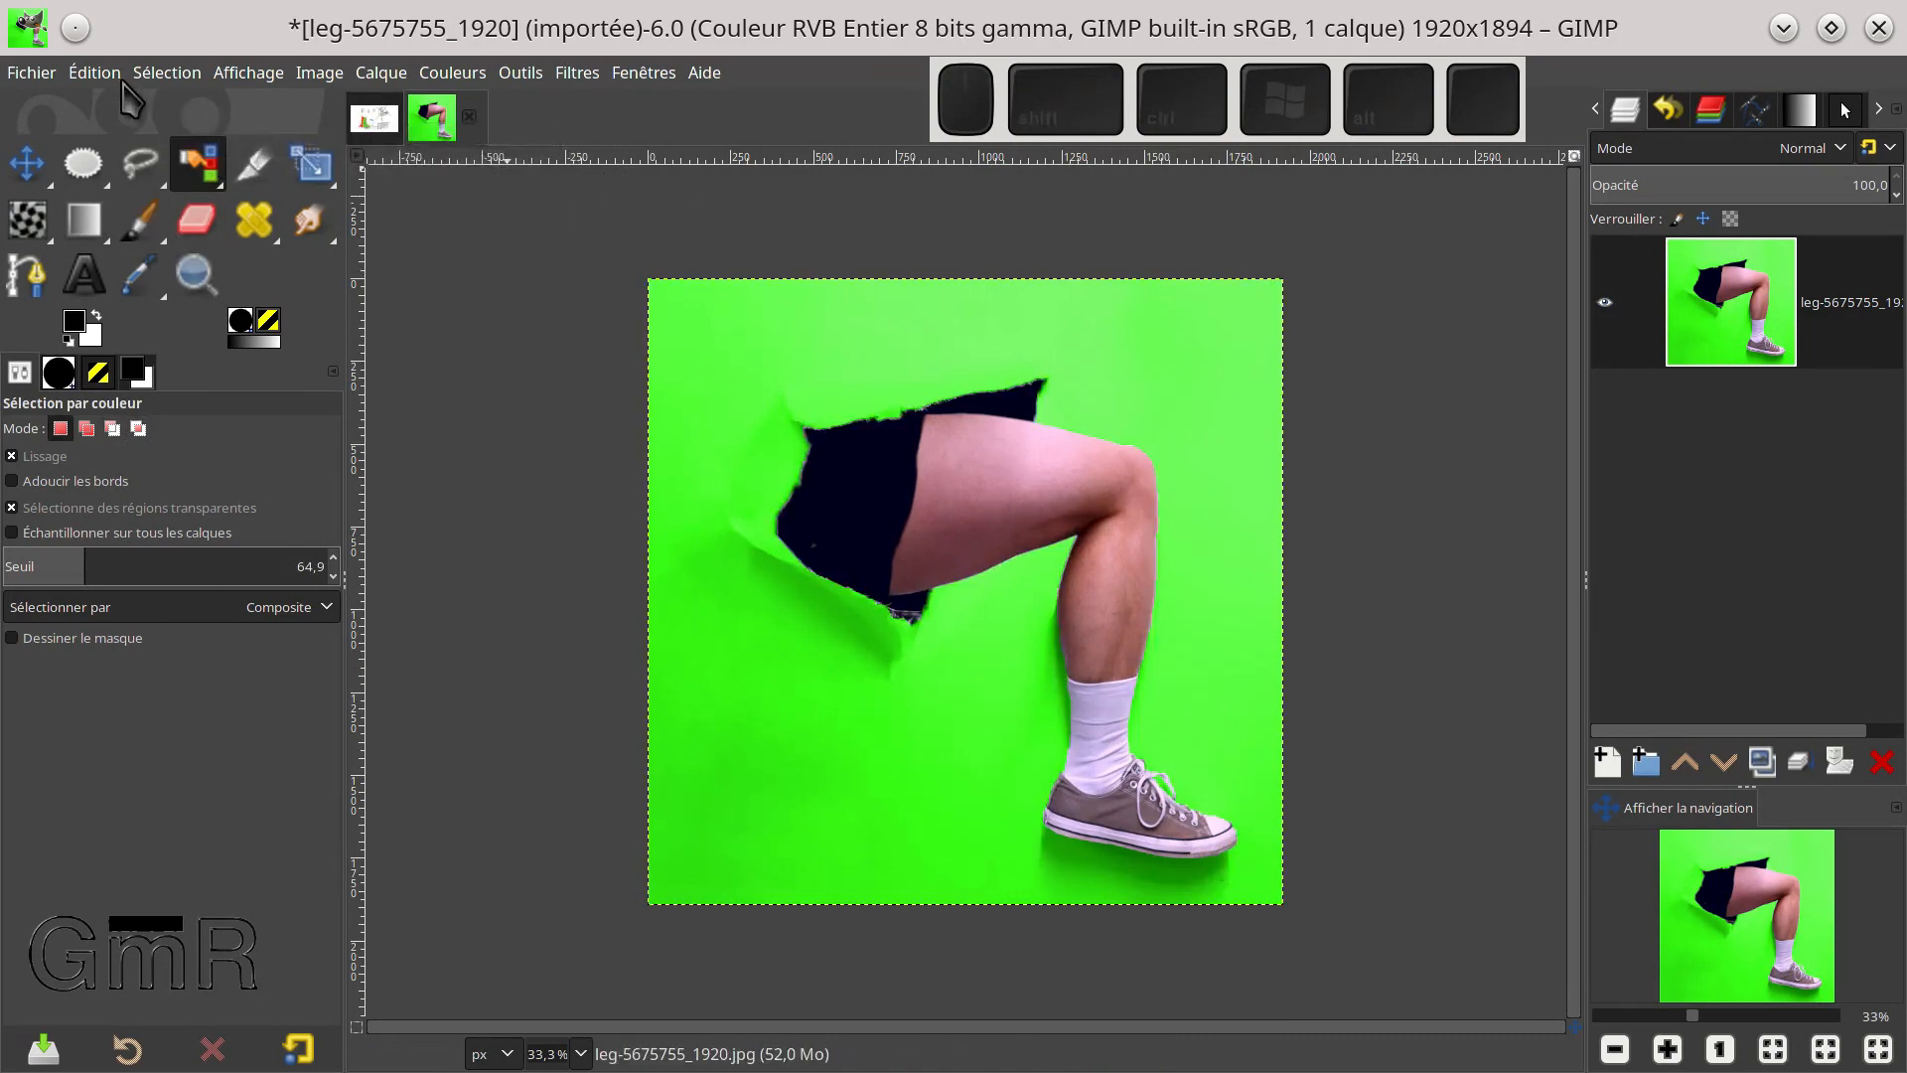
click(169, 76)
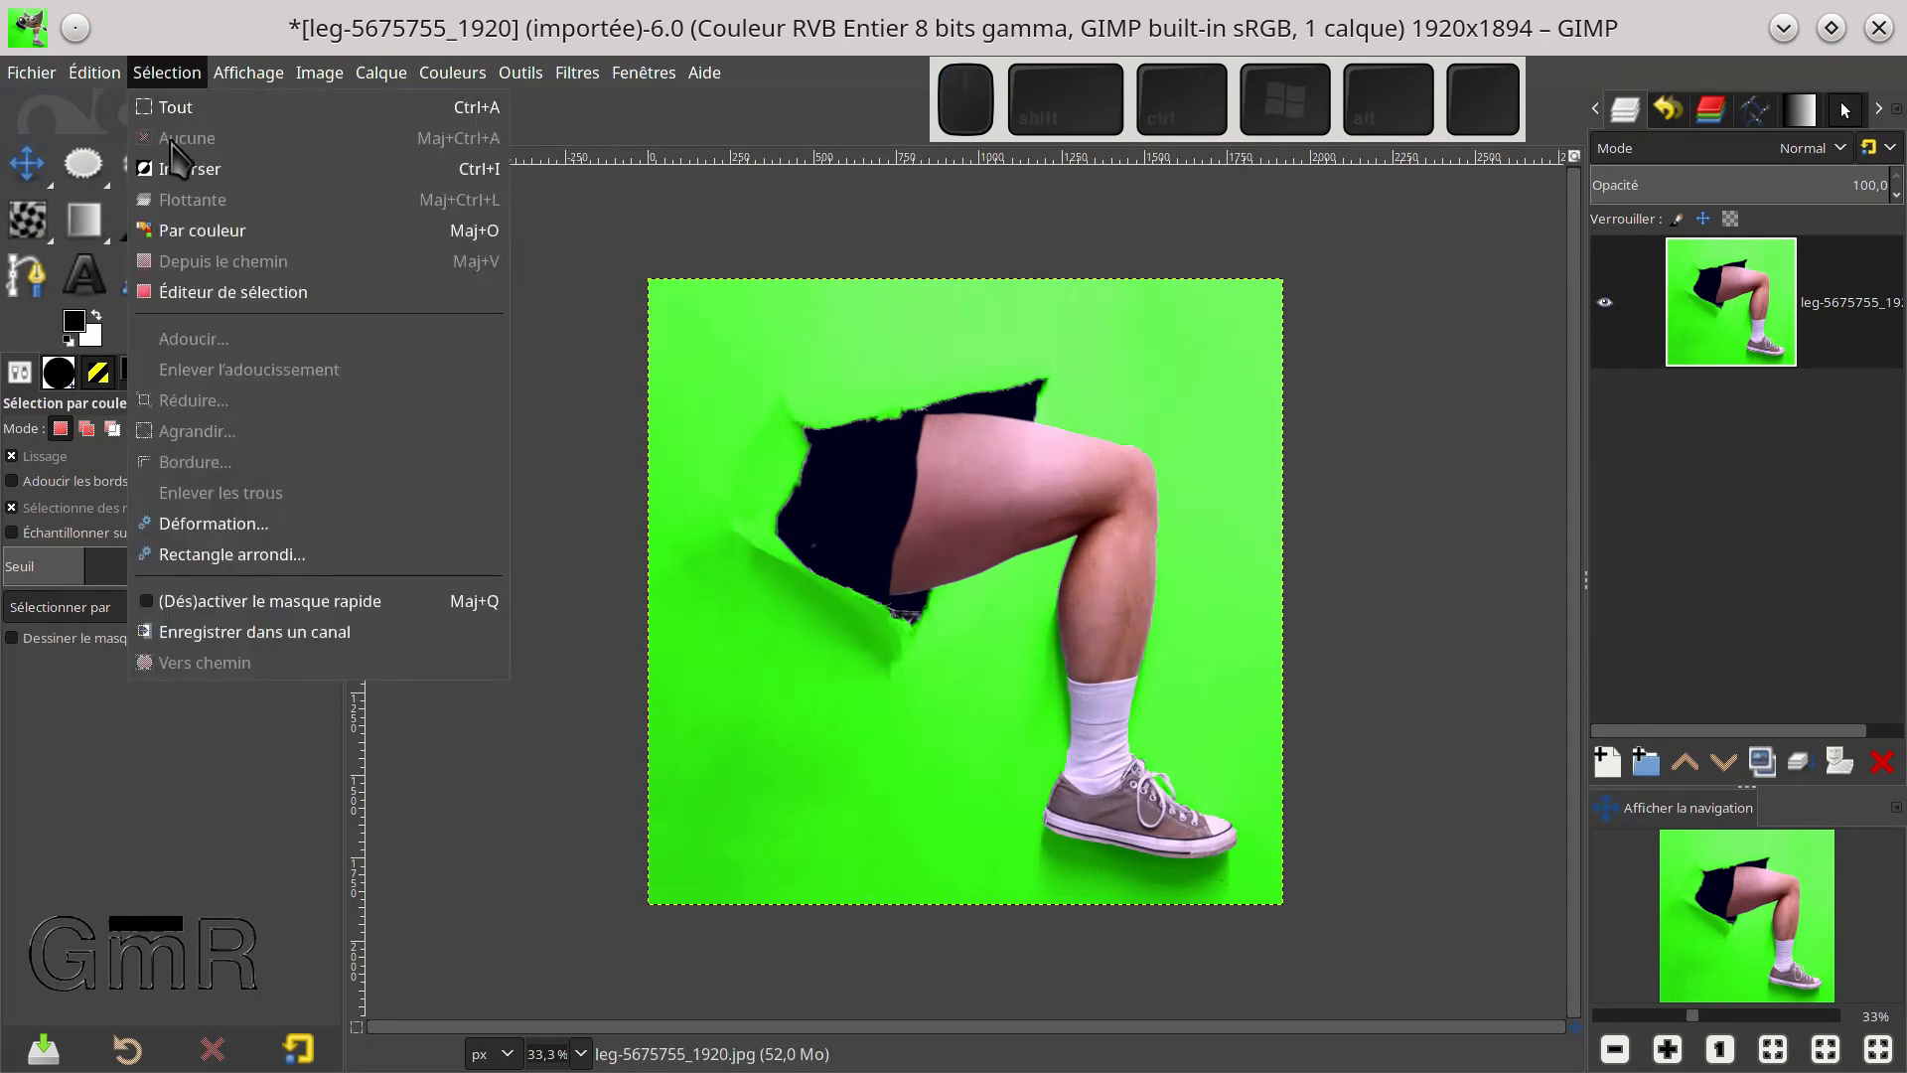
click(885, 235)
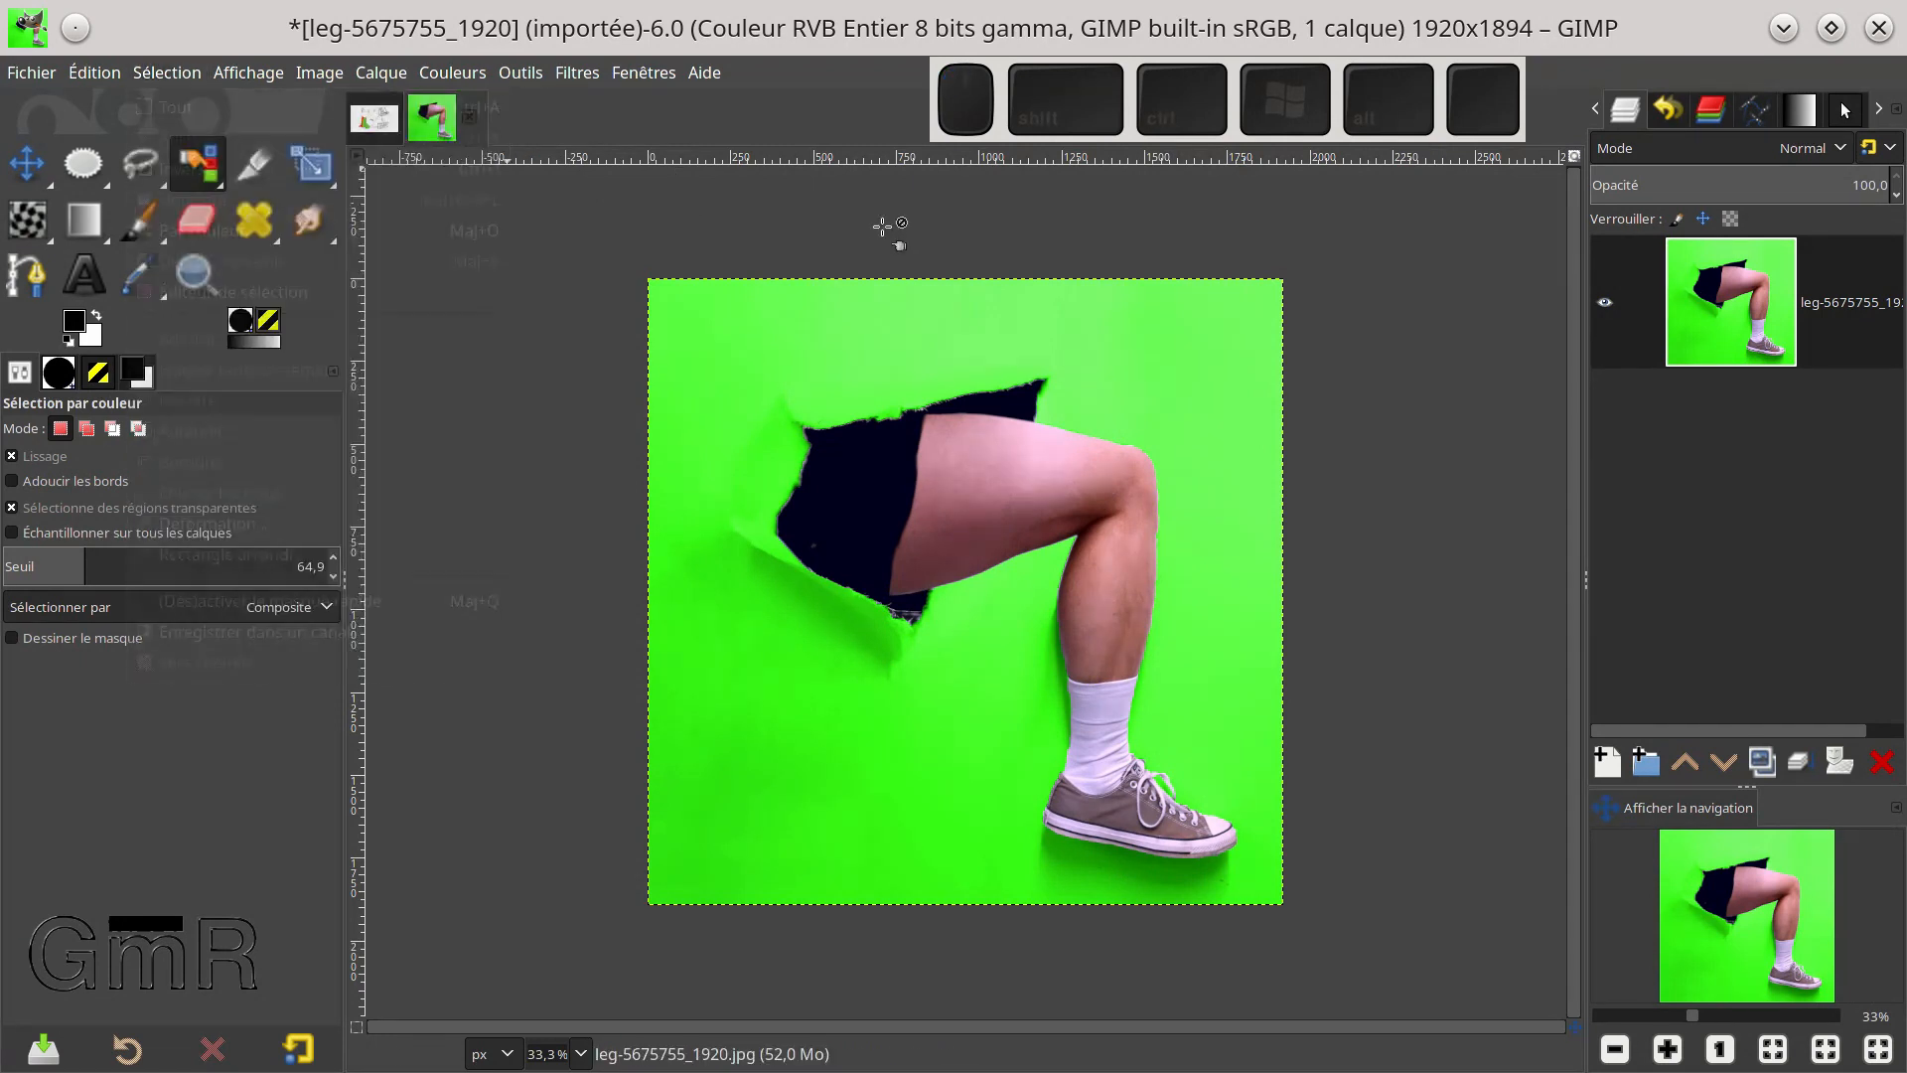
Start Couleur vers alpha on the leg layer, and pick the green background as the colour to make transparent
click(449, 80)
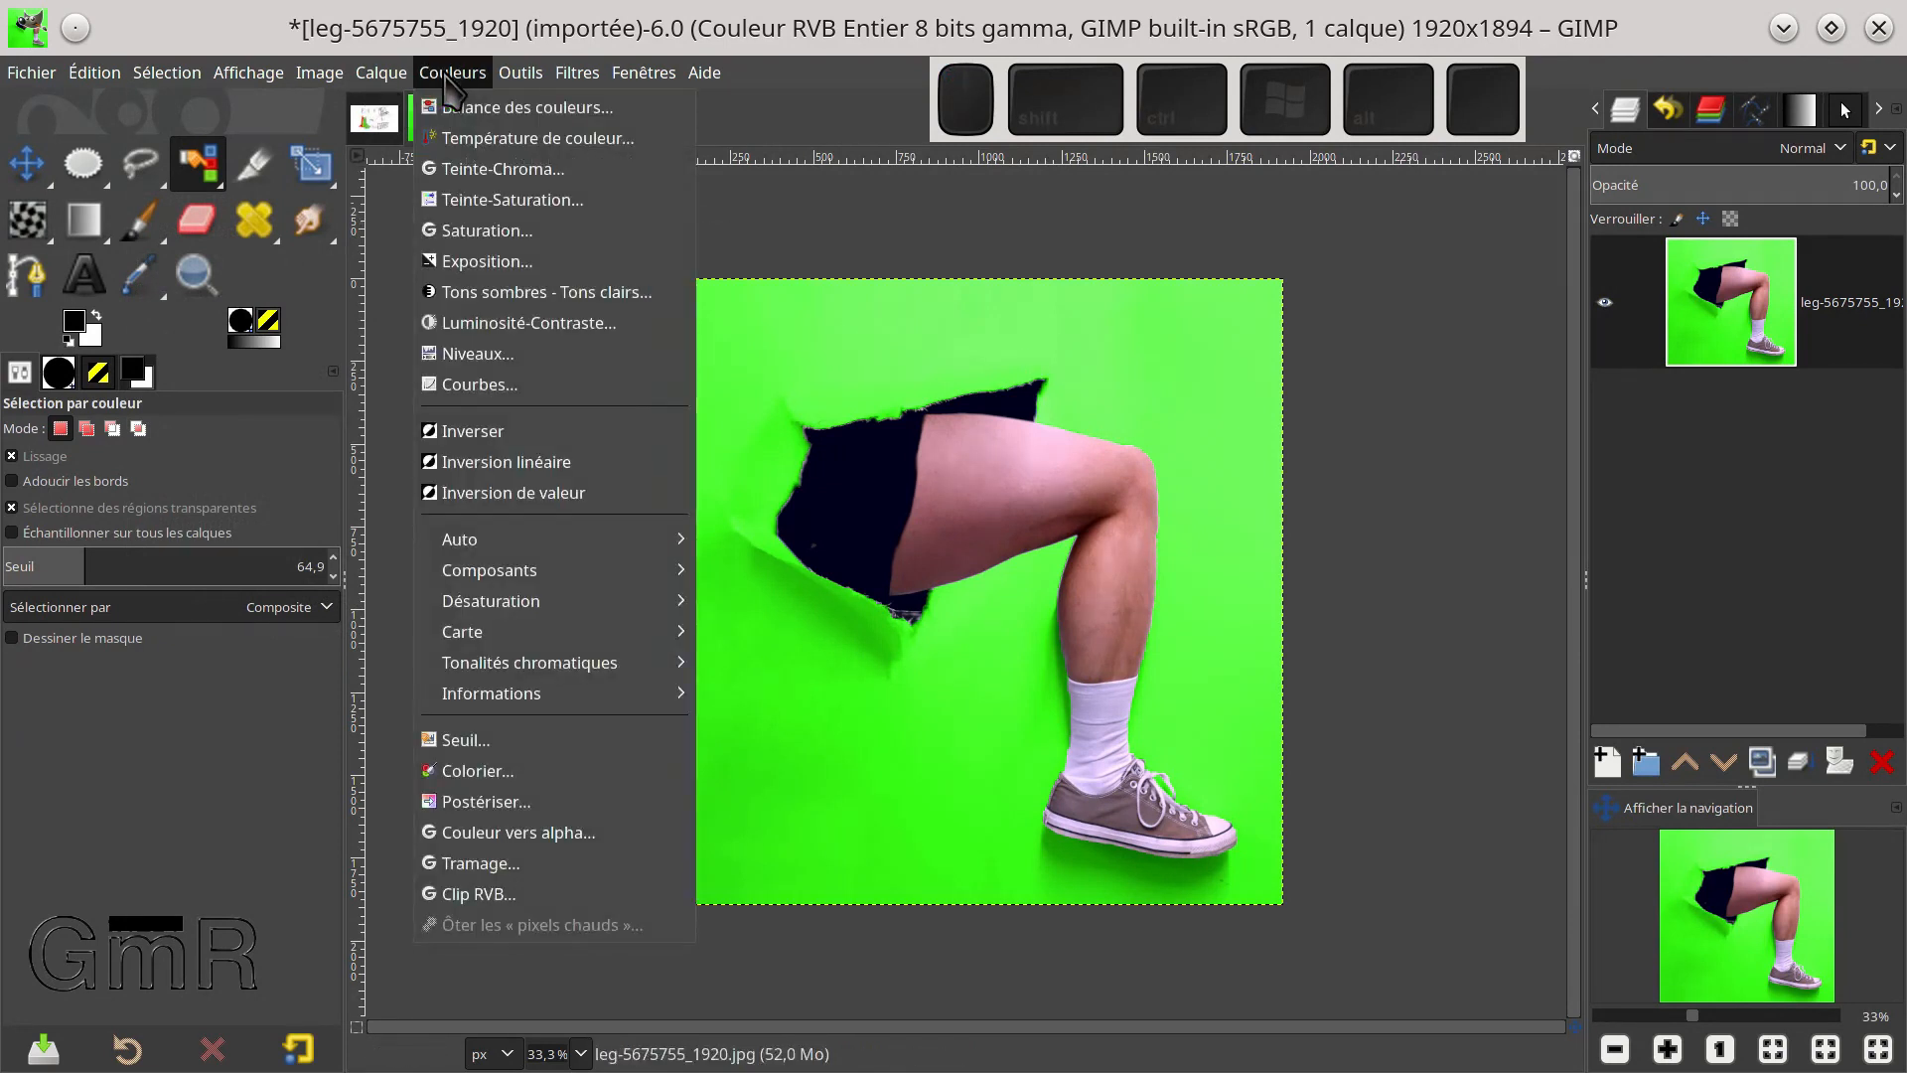
click(531, 843)
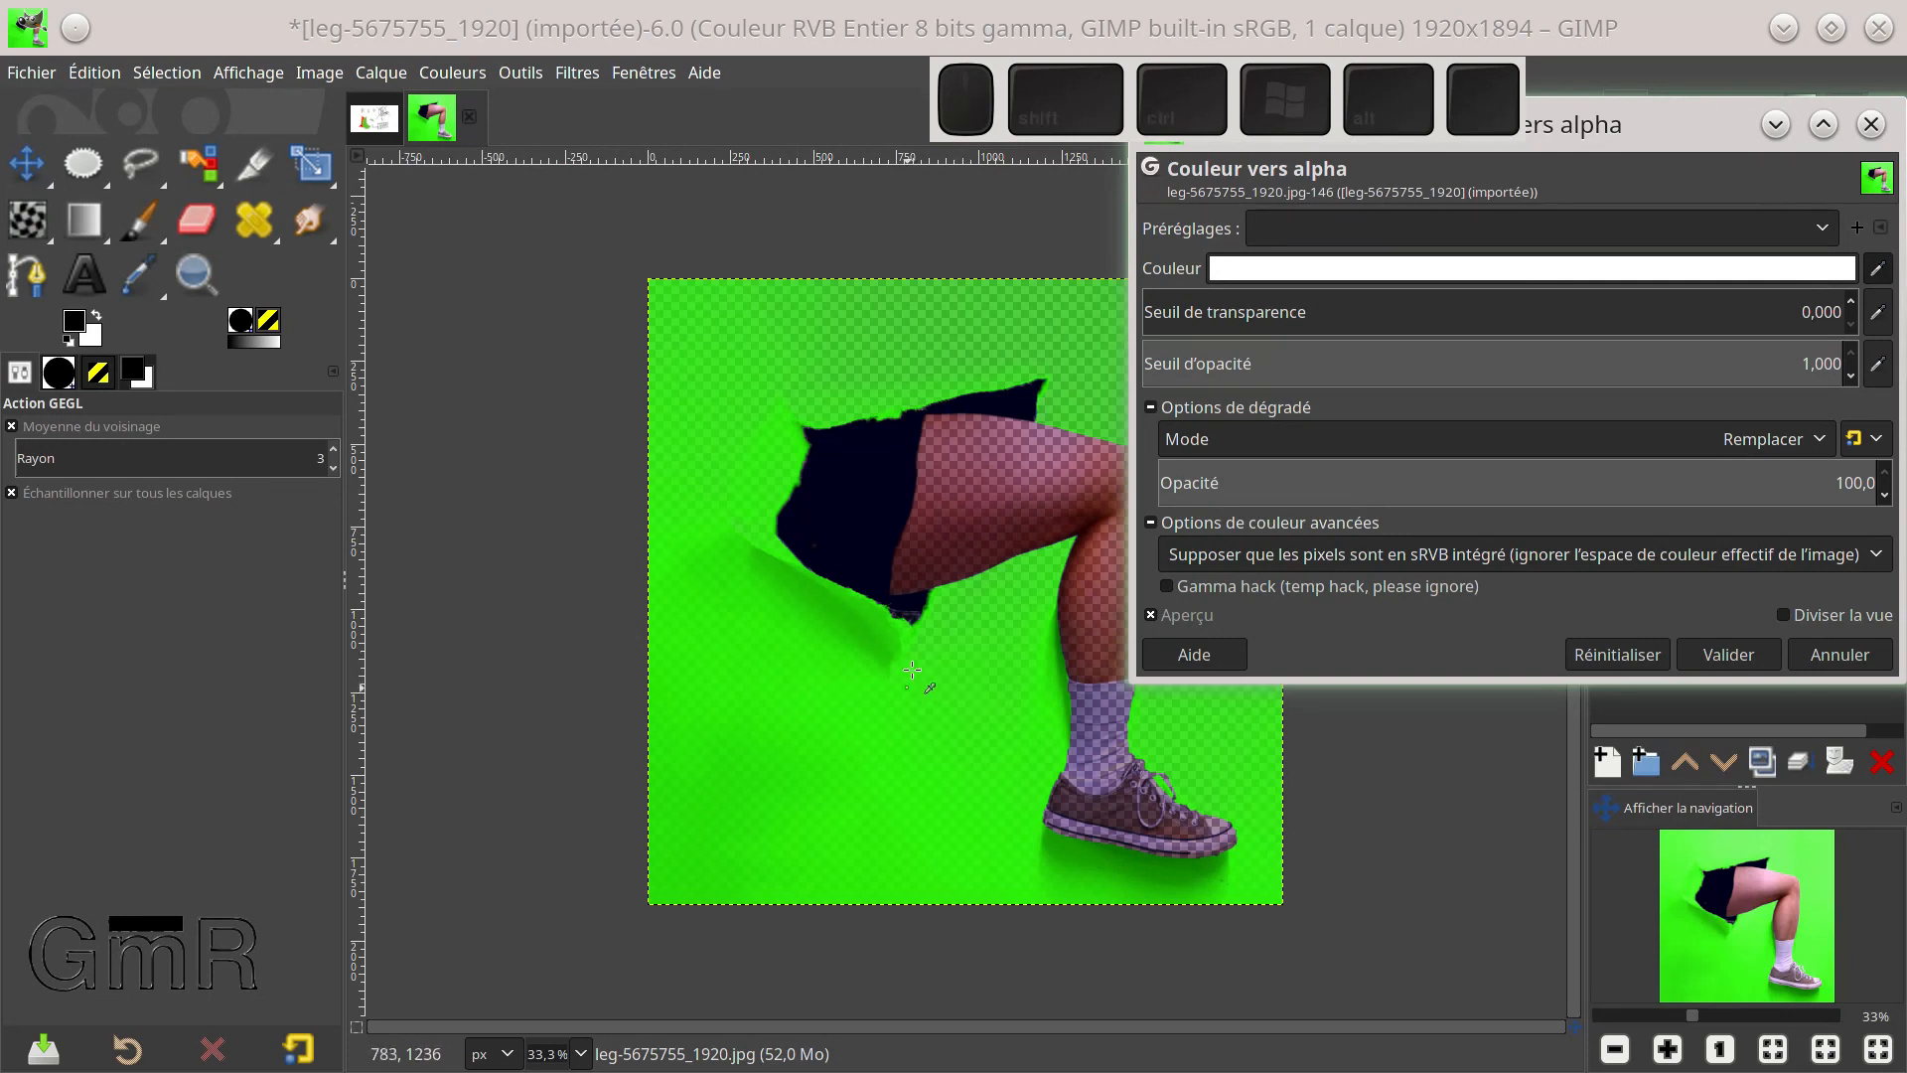
click(745, 861)
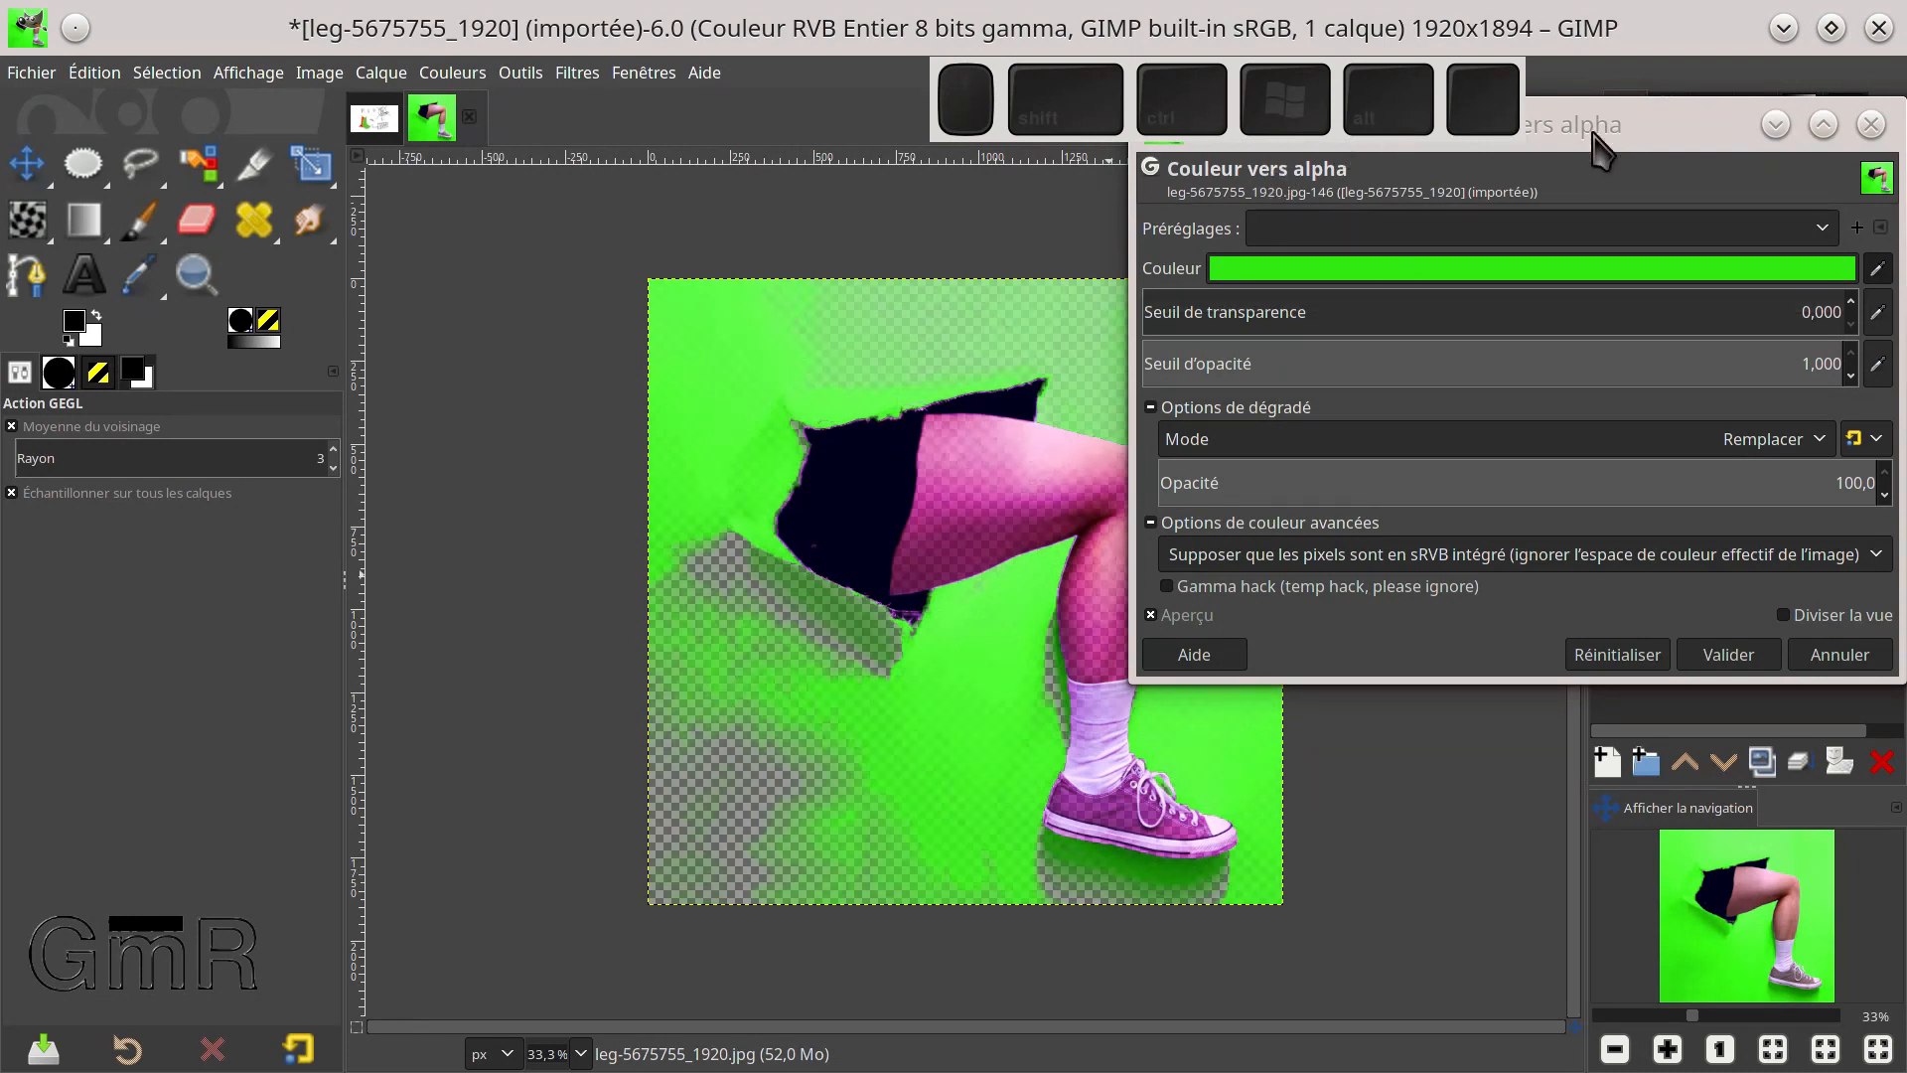
drag(1550, 127, 1685, 216)
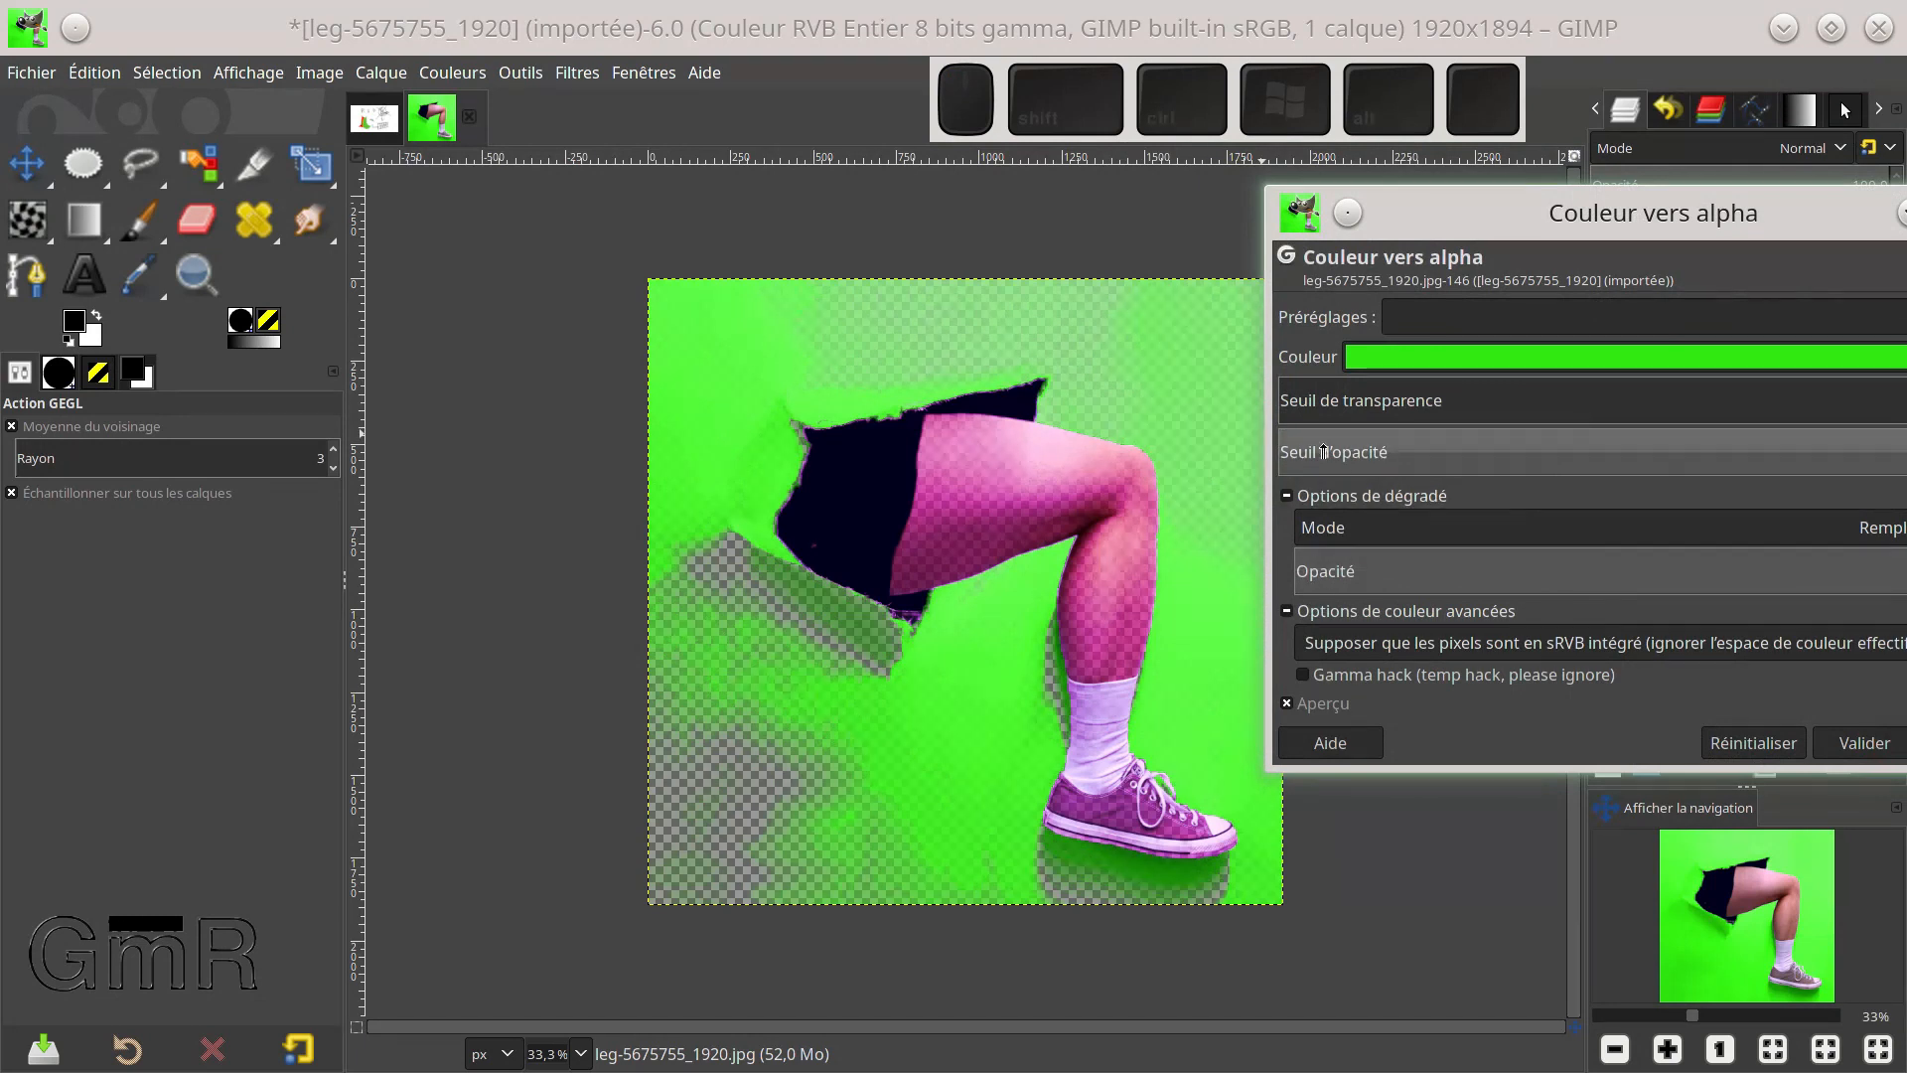
drag(1555, 210, 1179, 211)
Set the transparency threshold of Couleur vers alpha to 0.118
drag(928, 394, 889, 393)
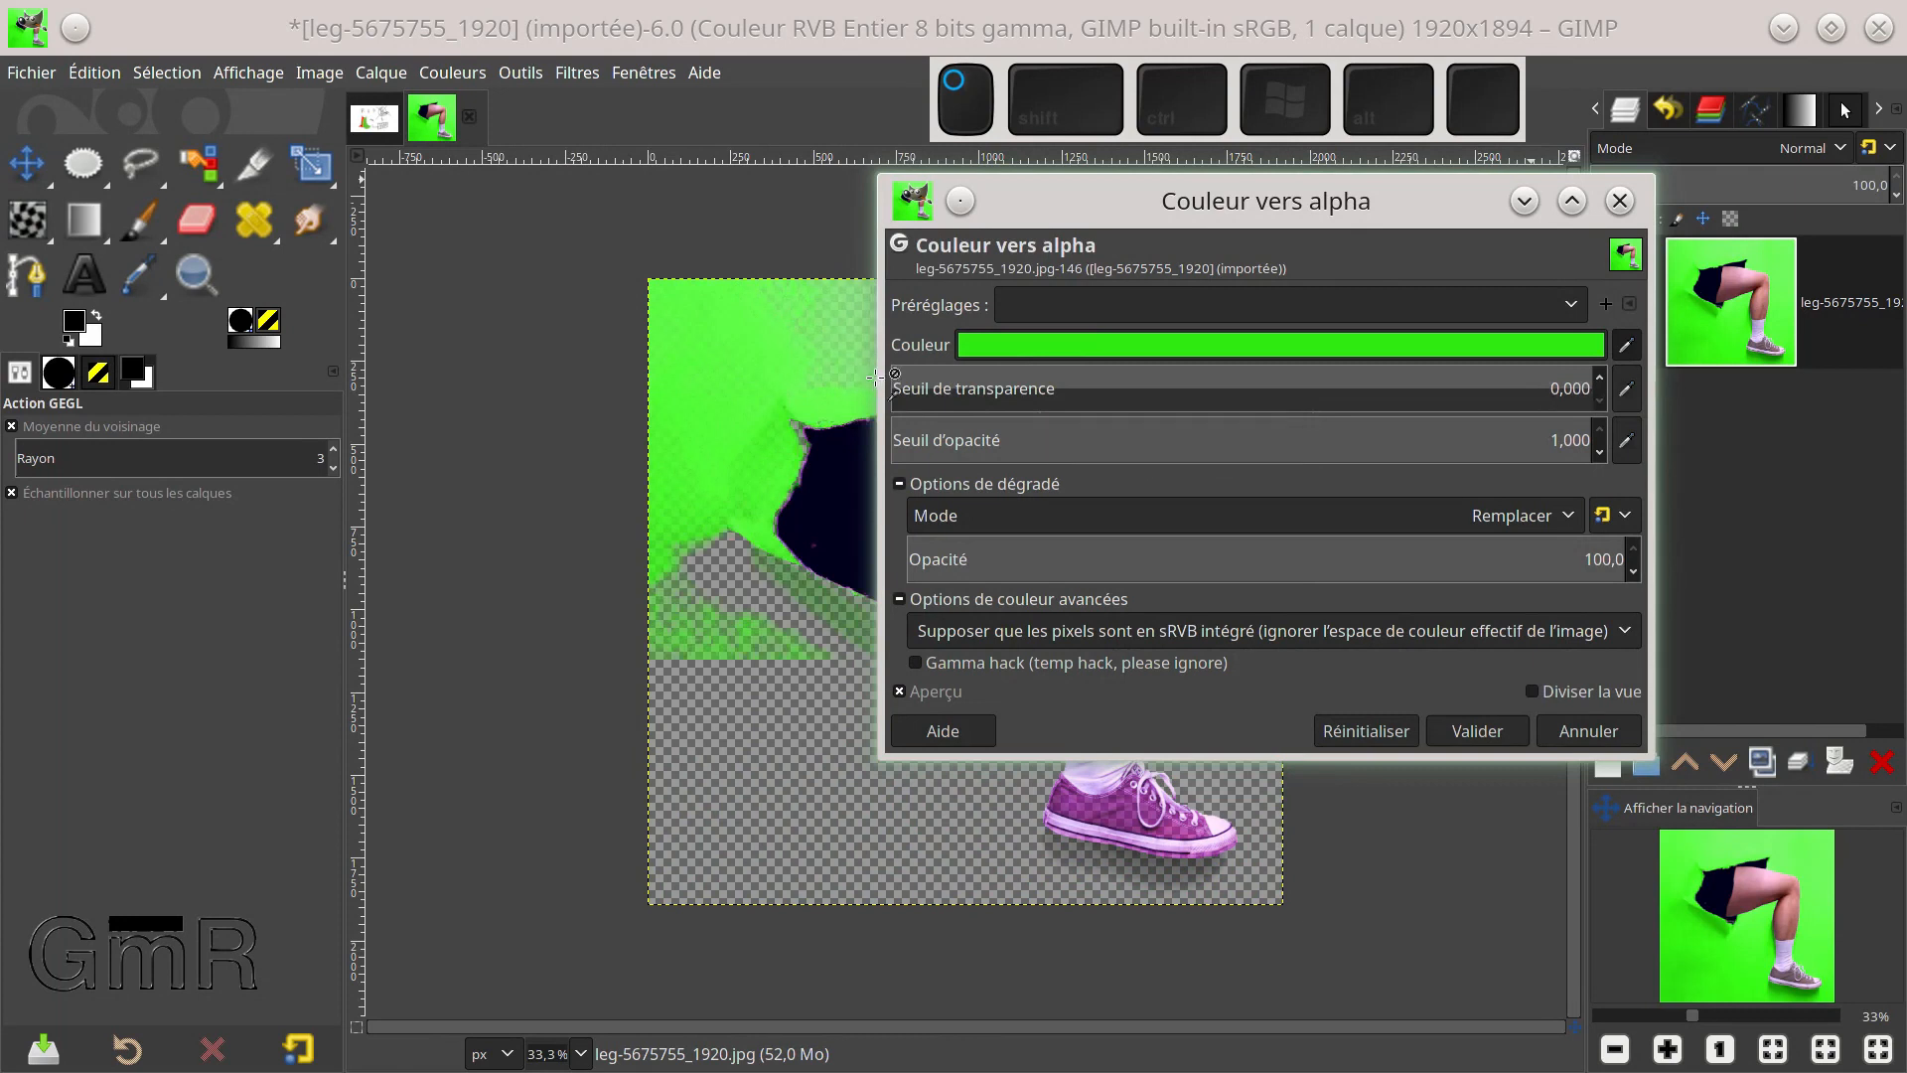
drag(1098, 212, 1339, 202)
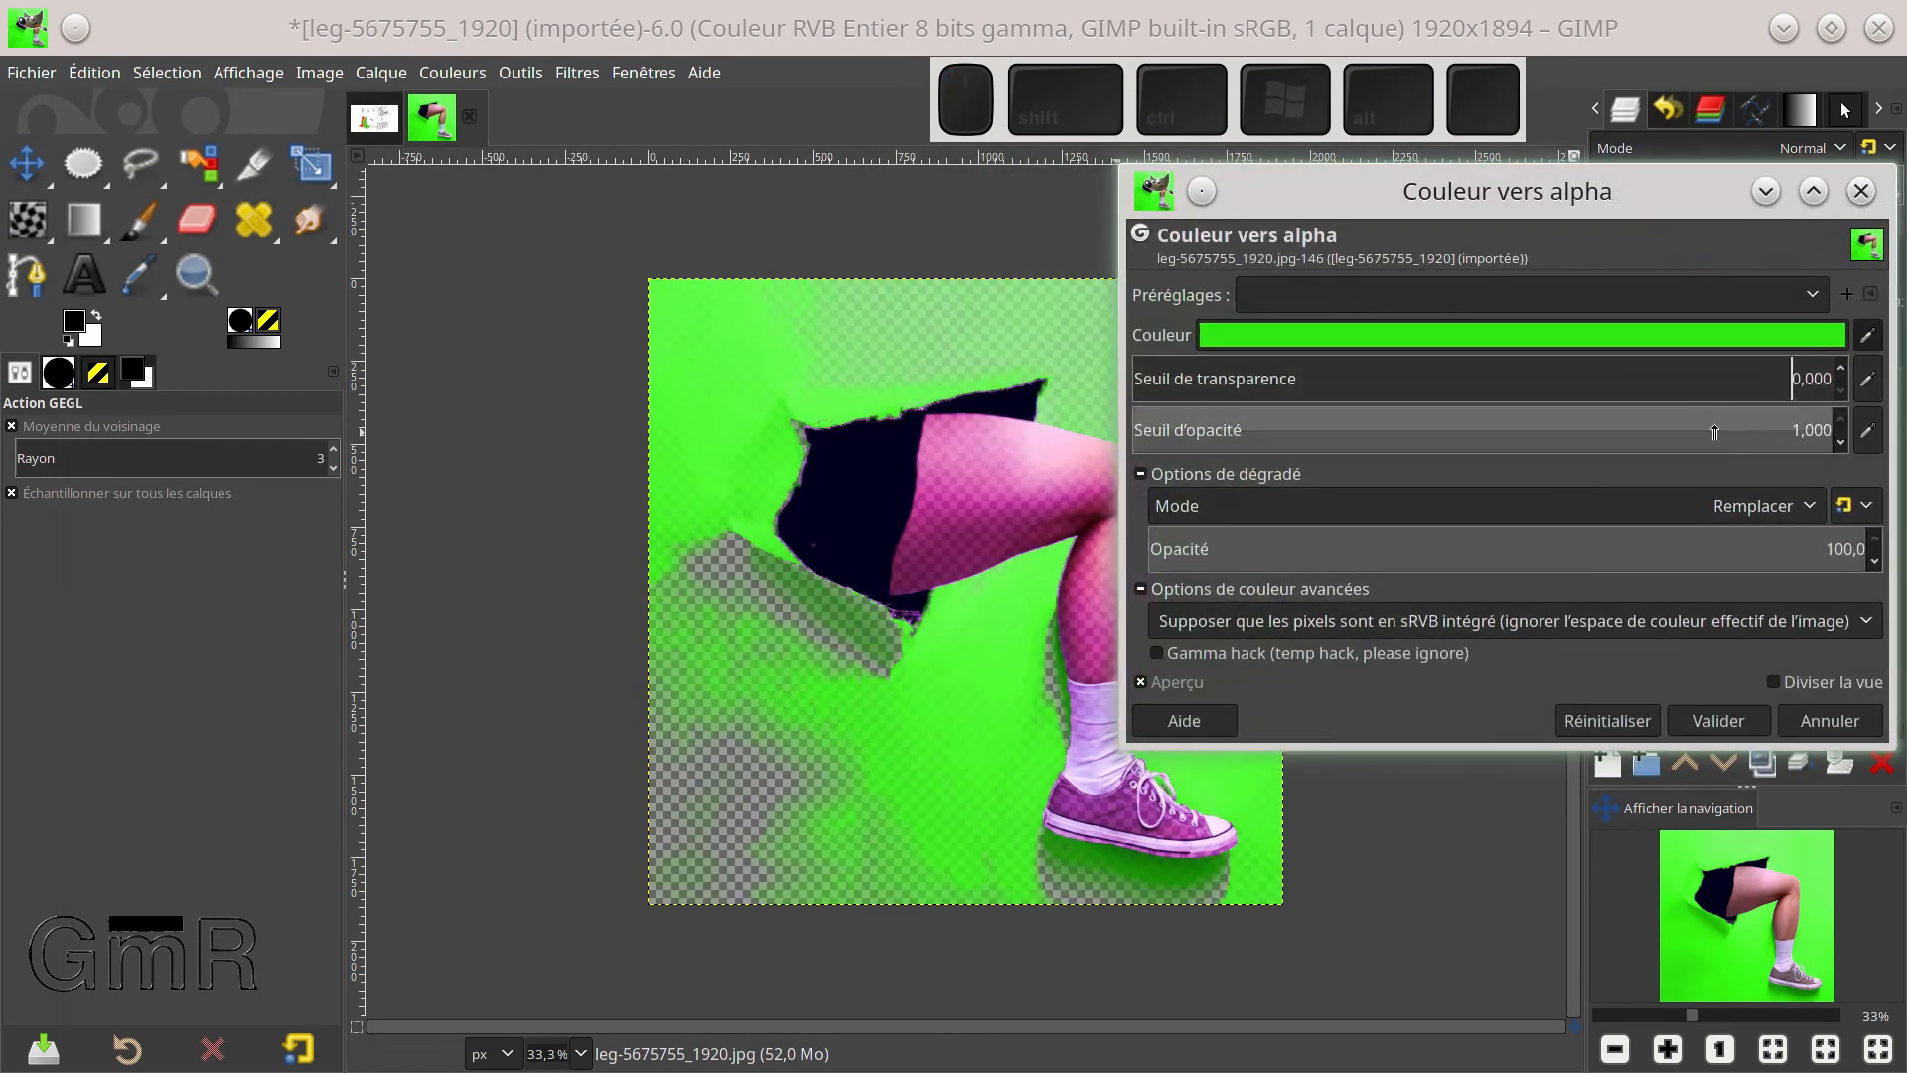
drag(1157, 385, 1169, 385)
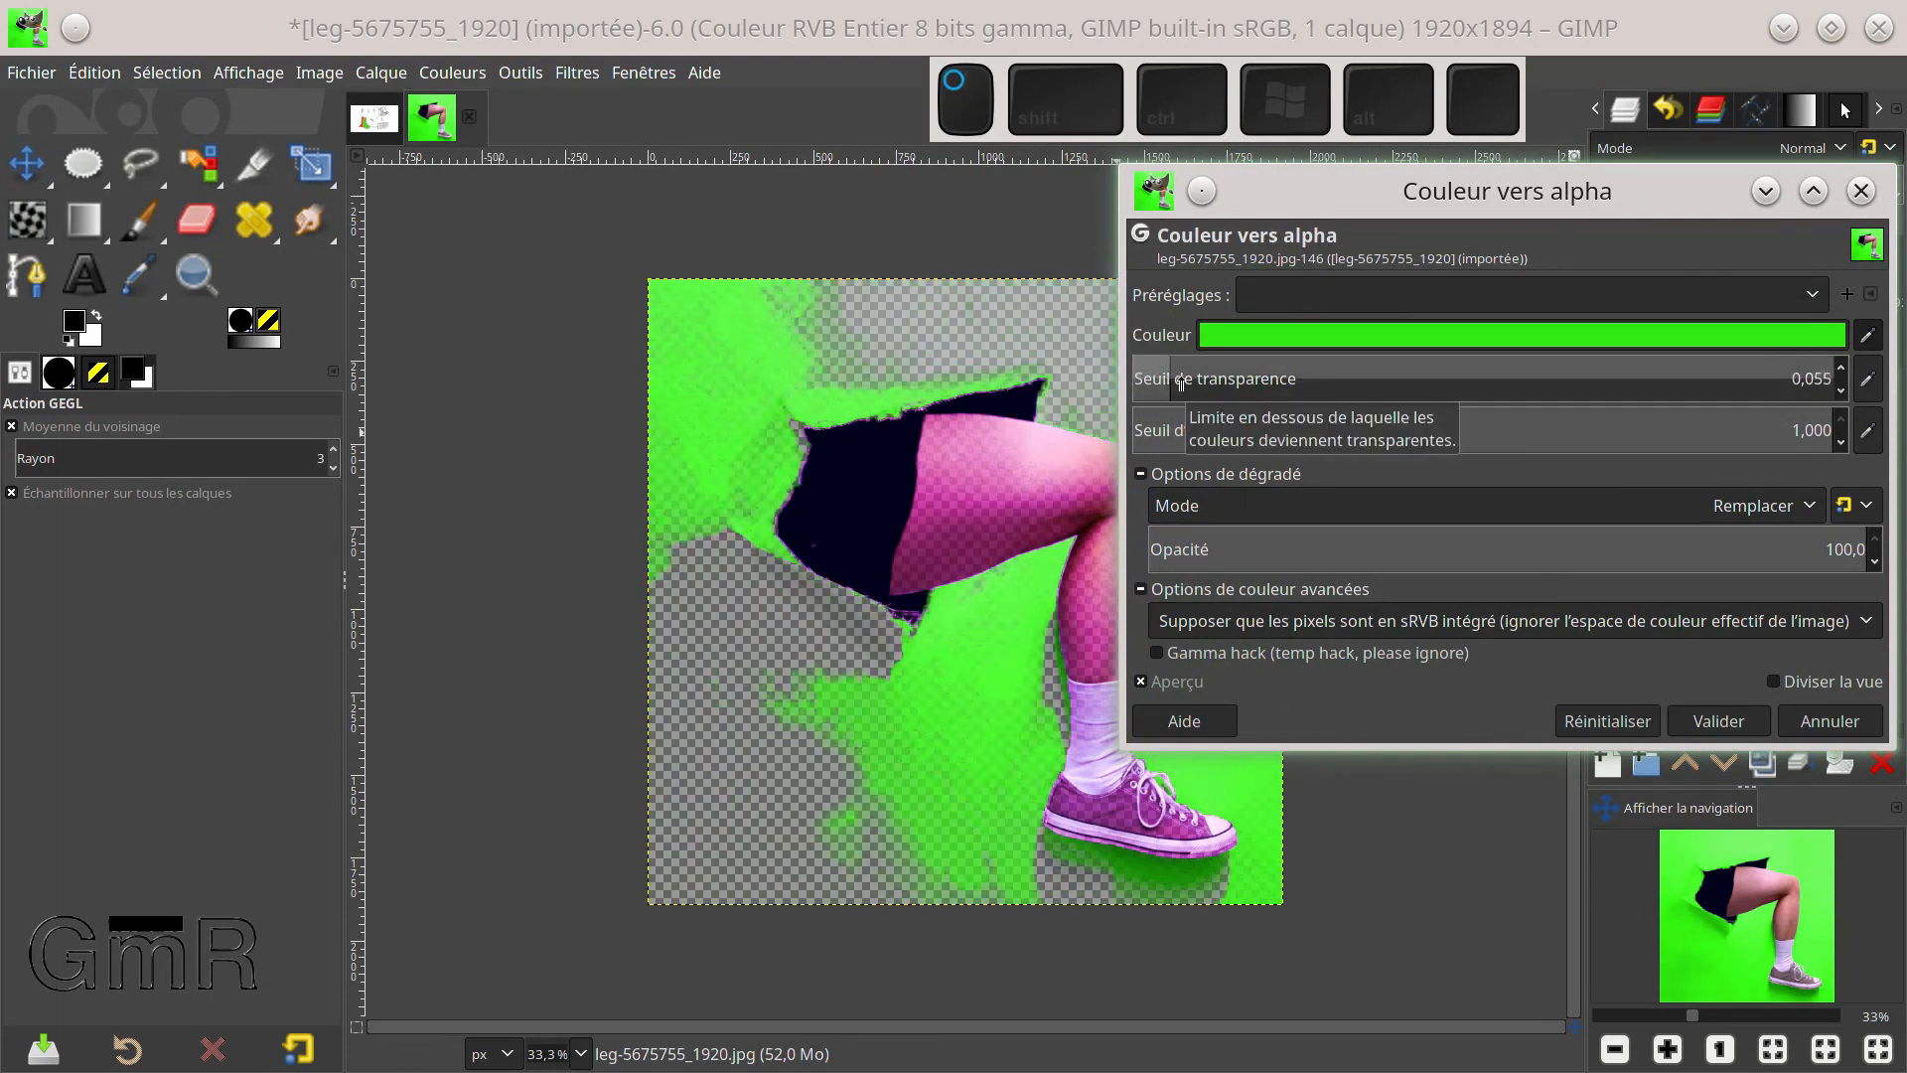
drag(1178, 386, 1204, 382)
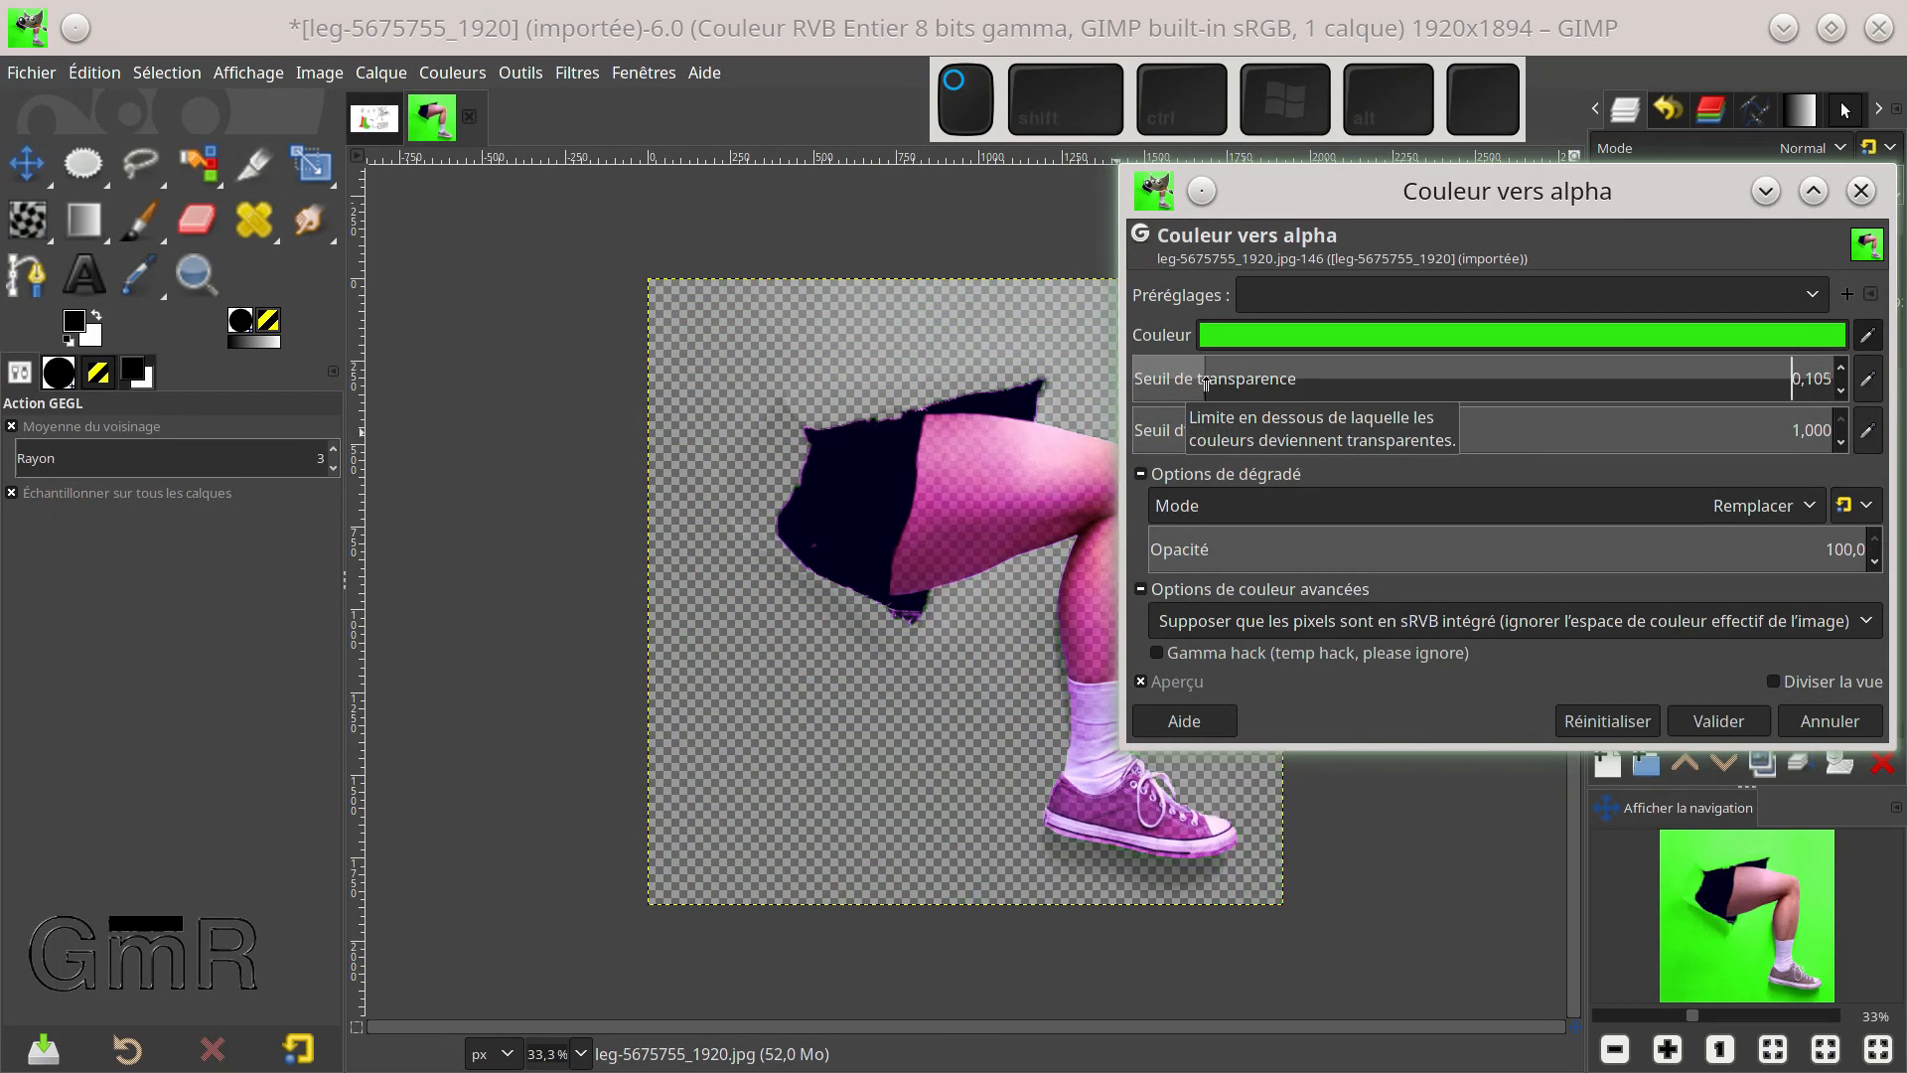
drag(1279, 191, 209, 213)
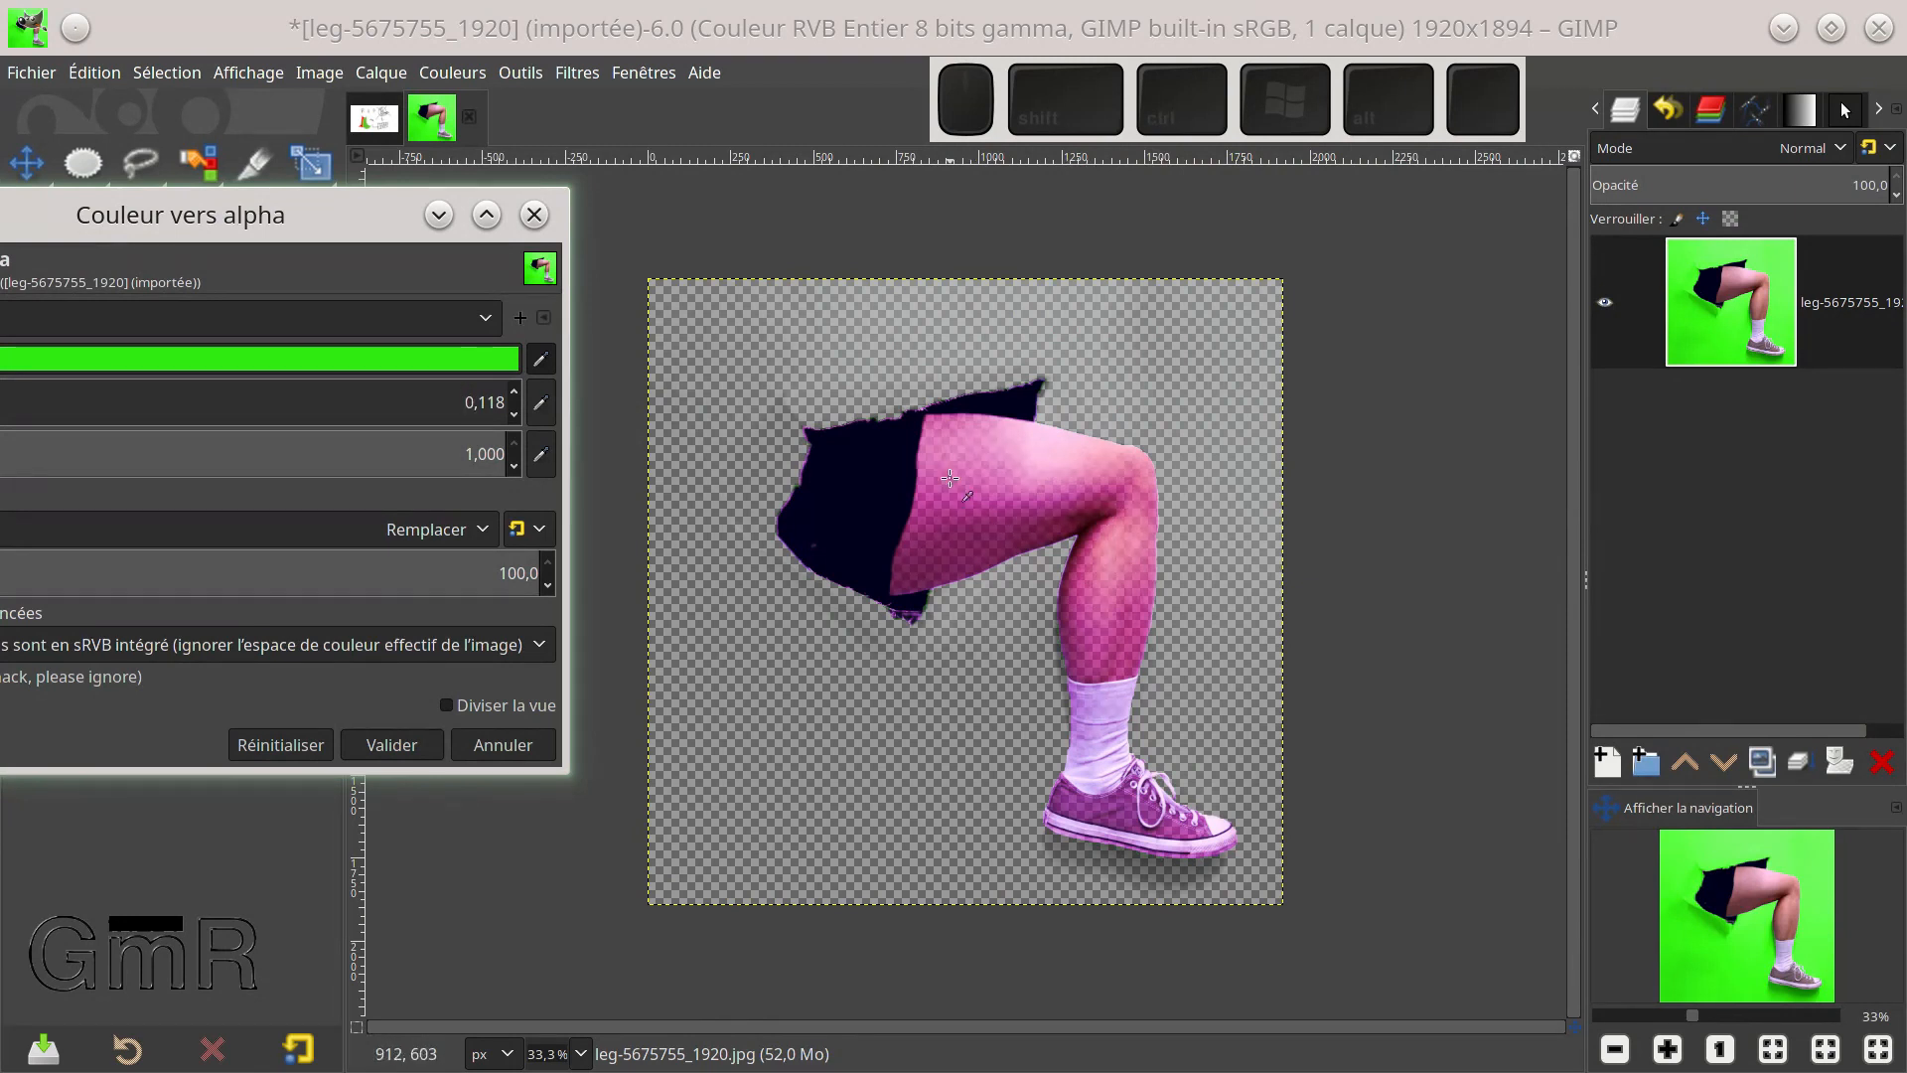
Lower the opacity threshold of Couleur vers alpha to 0.248, and raise it to a little over half
drag(308, 222, 873, 242)
click(440, 476)
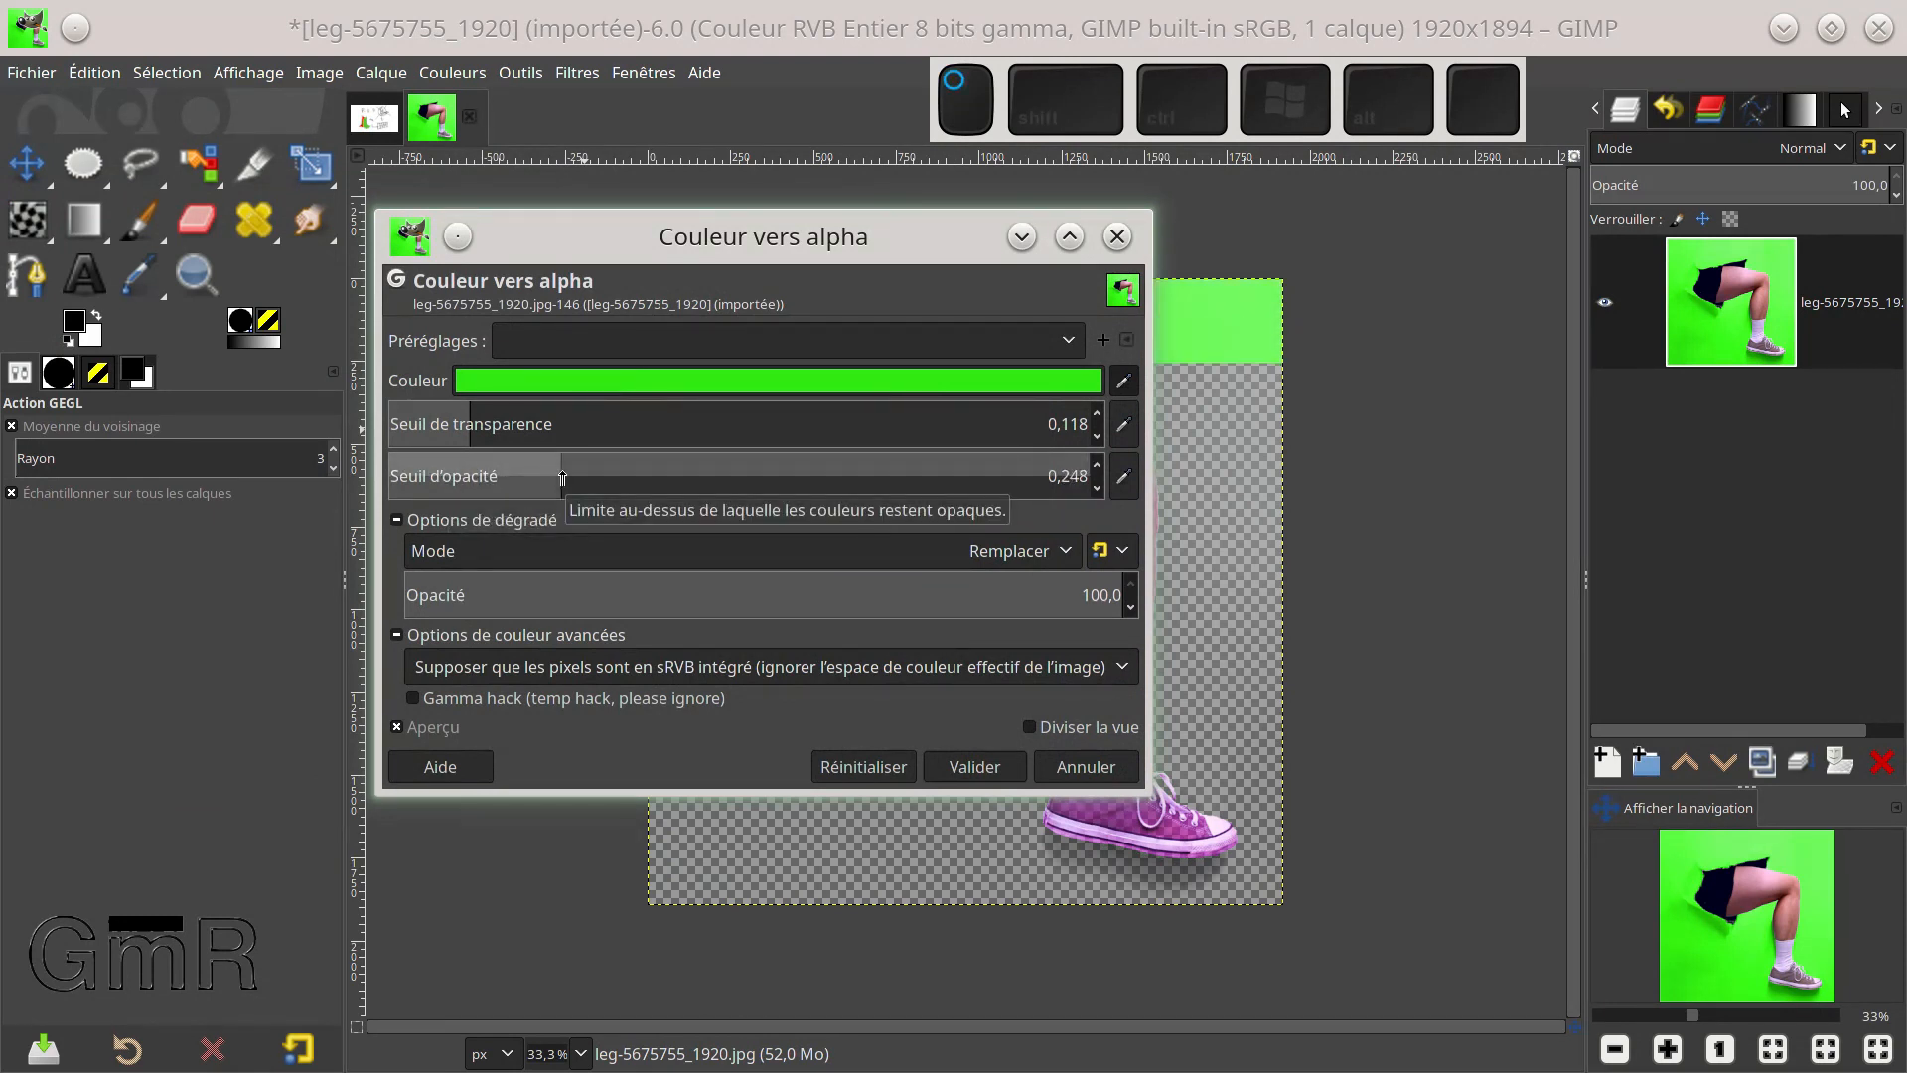
drag(659, 238, 1652, 268)
click(1499, 487)
drag(1545, 489, 1780, 491)
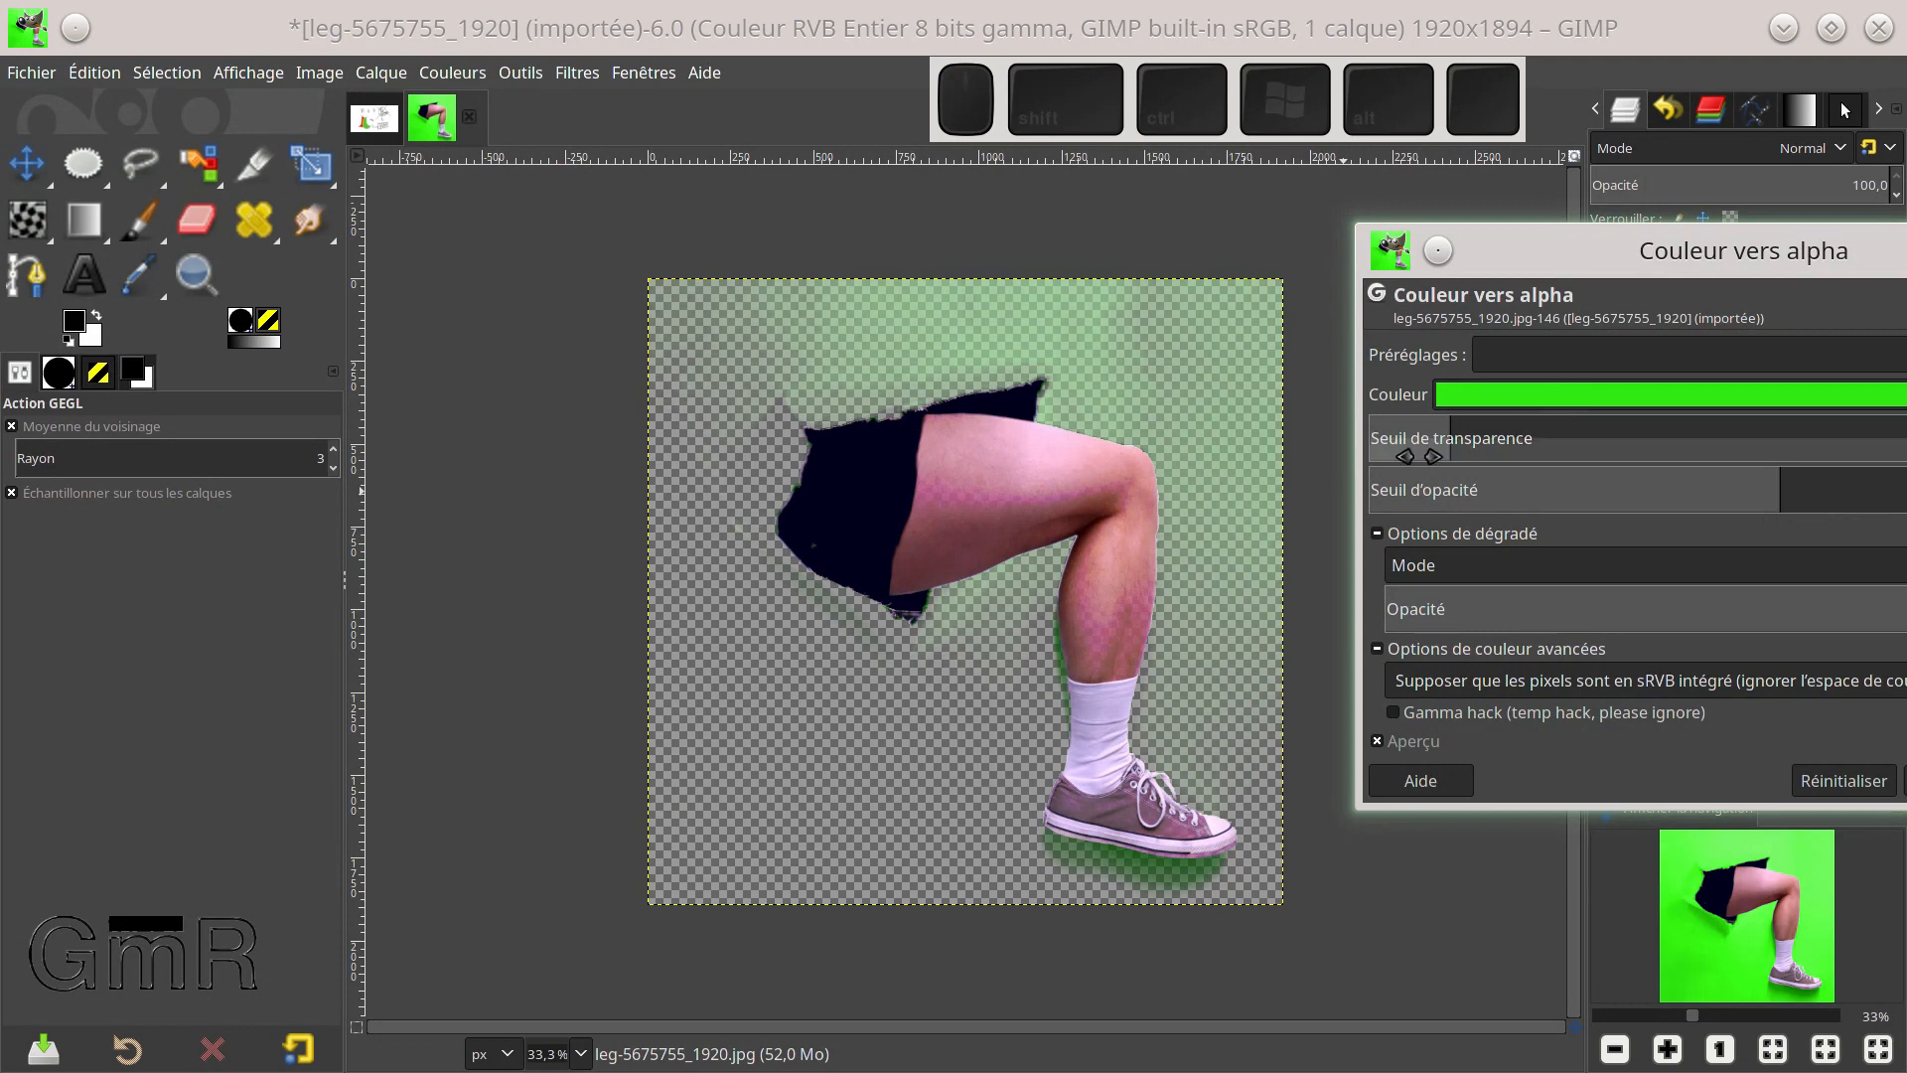
Set the transparency threshold to 0.428 and the opacity threshold to 0.385
drag(1440, 441, 1644, 435)
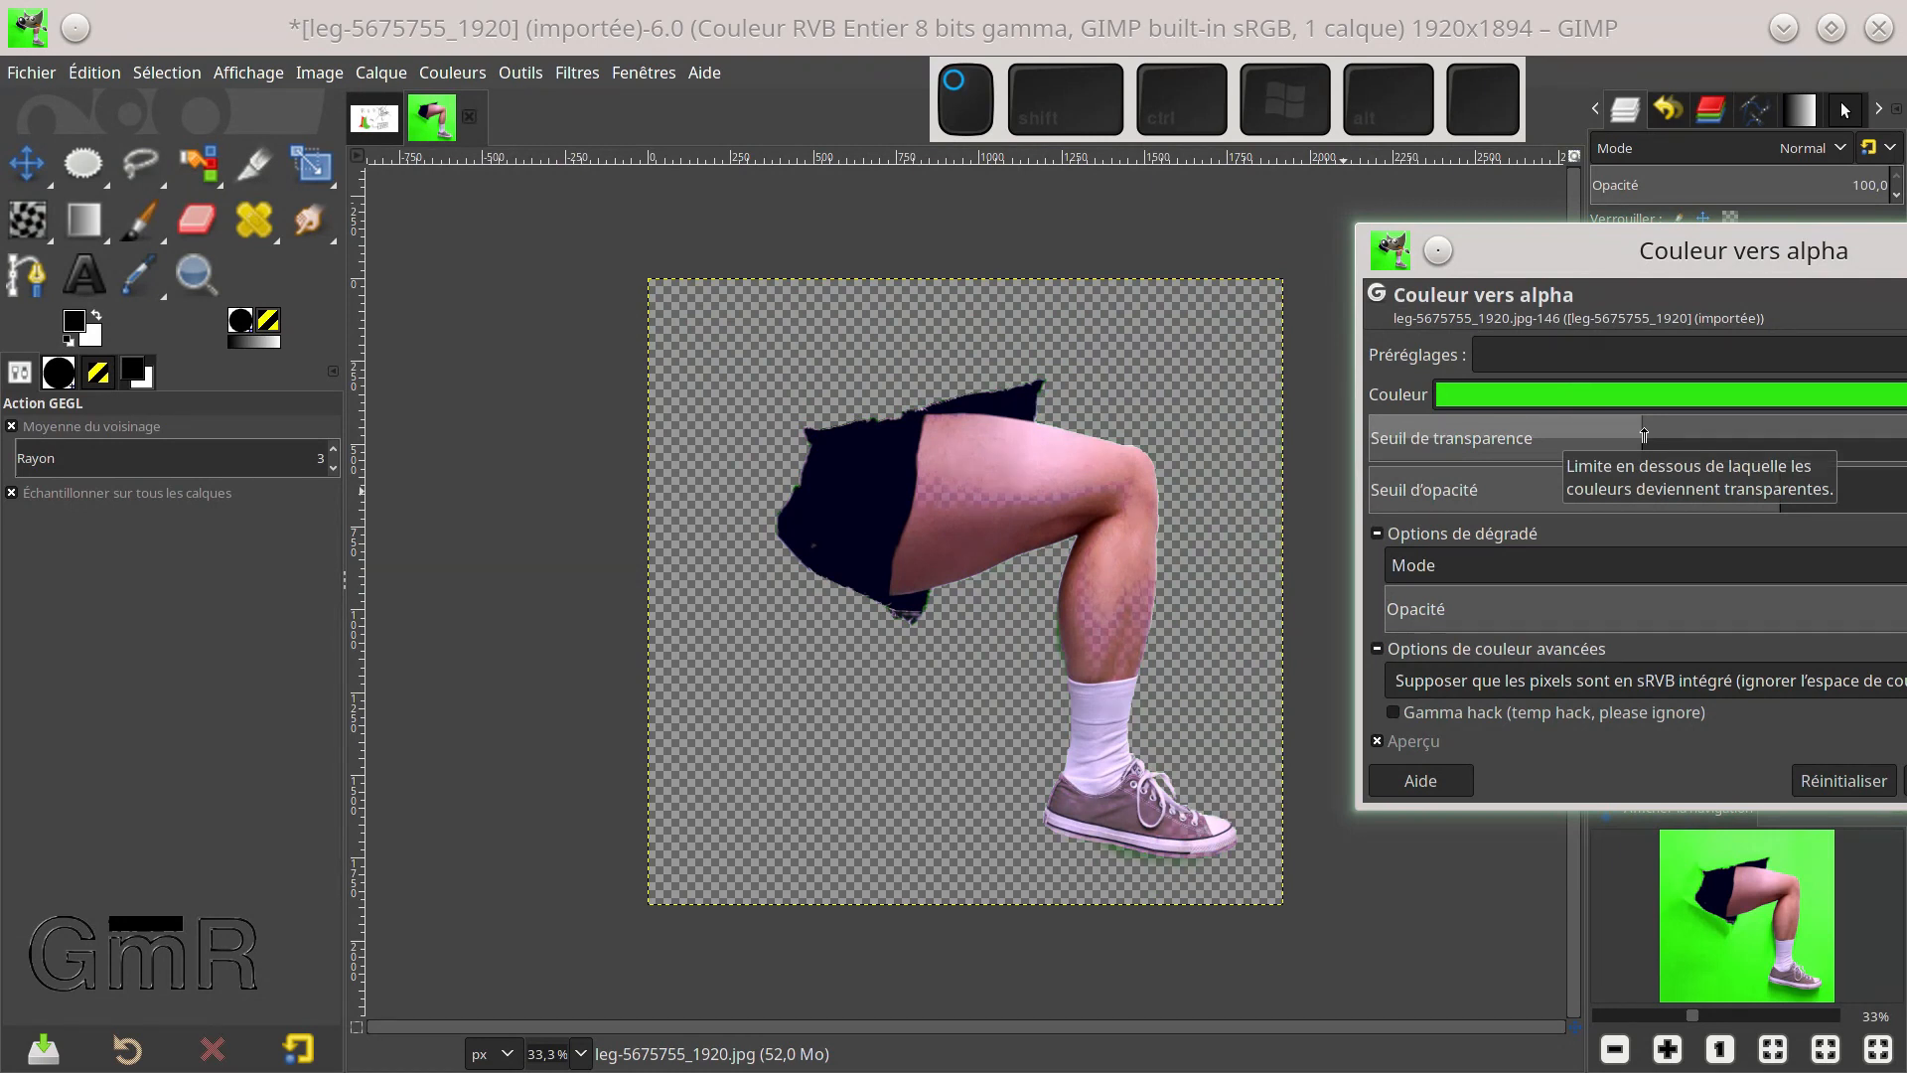
drag(1555, 248, 1490, 221)
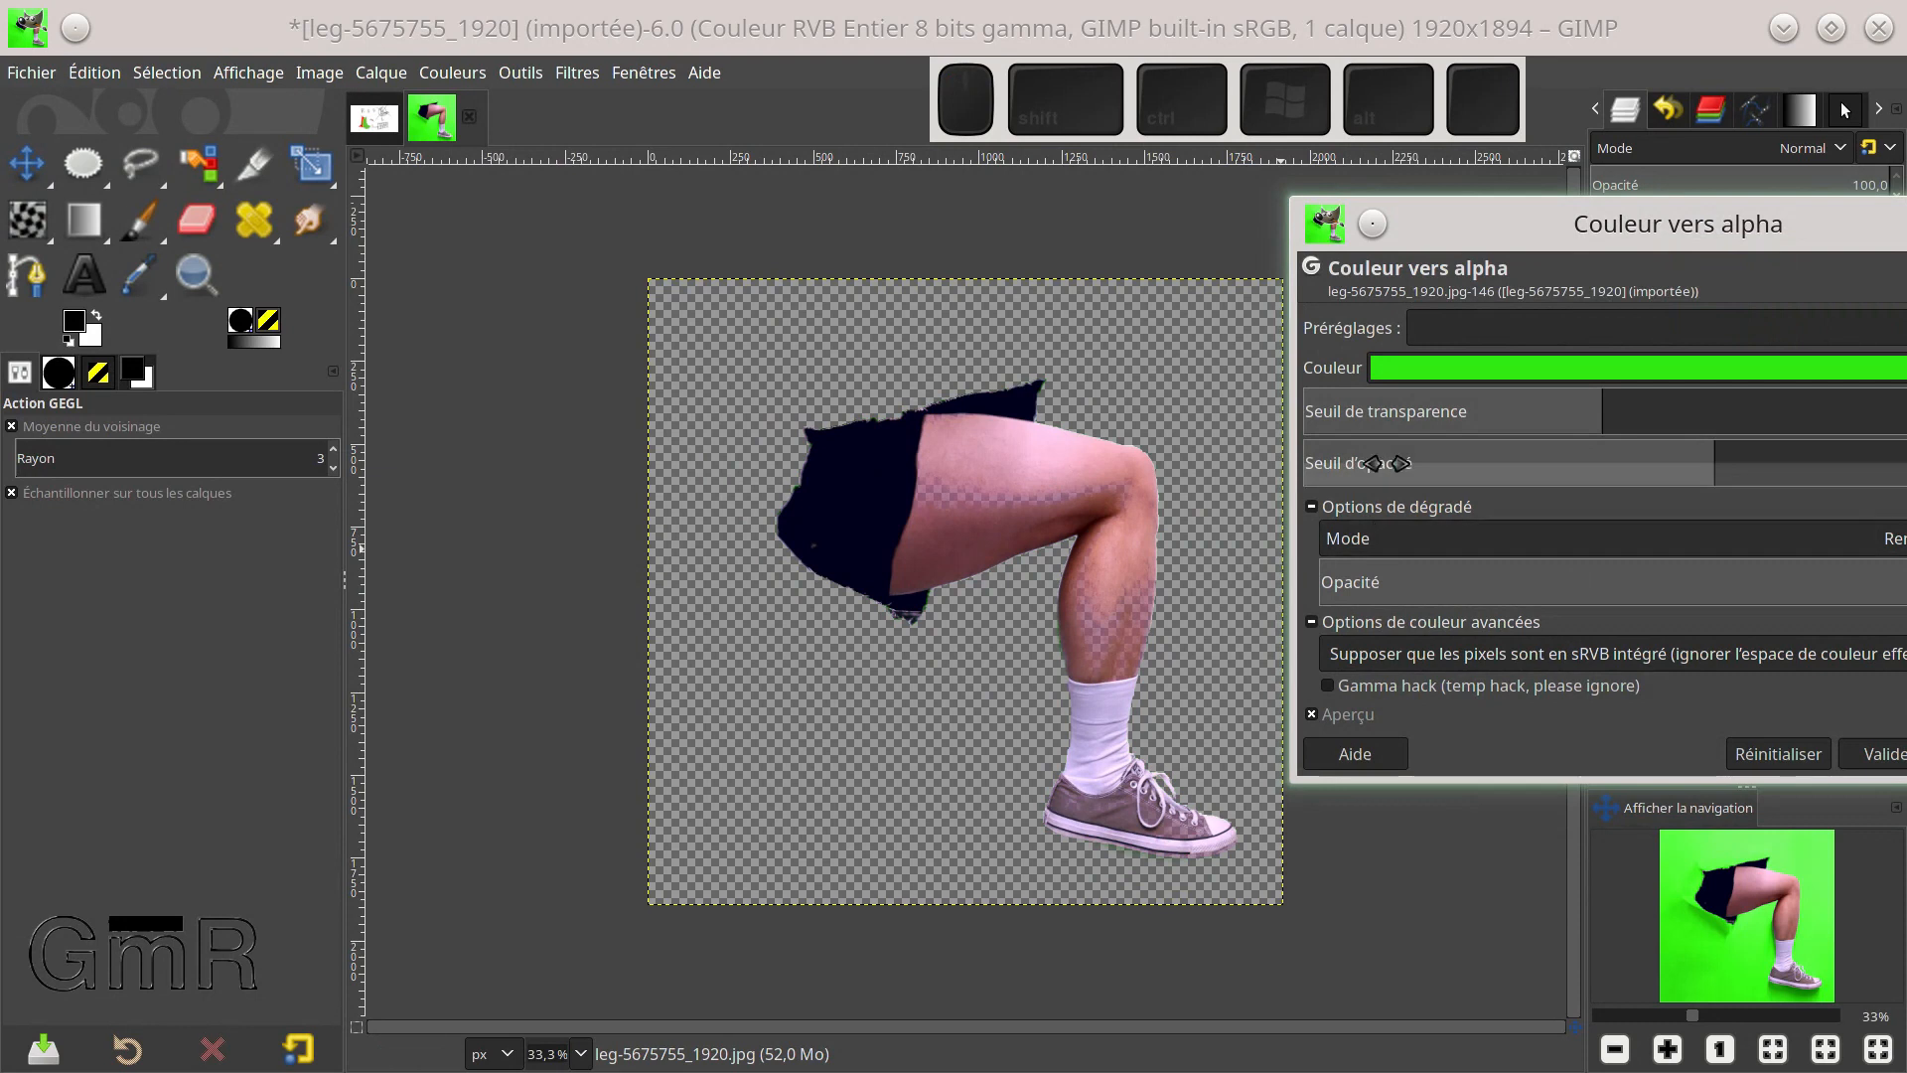
drag(1675, 458, 1554, 459)
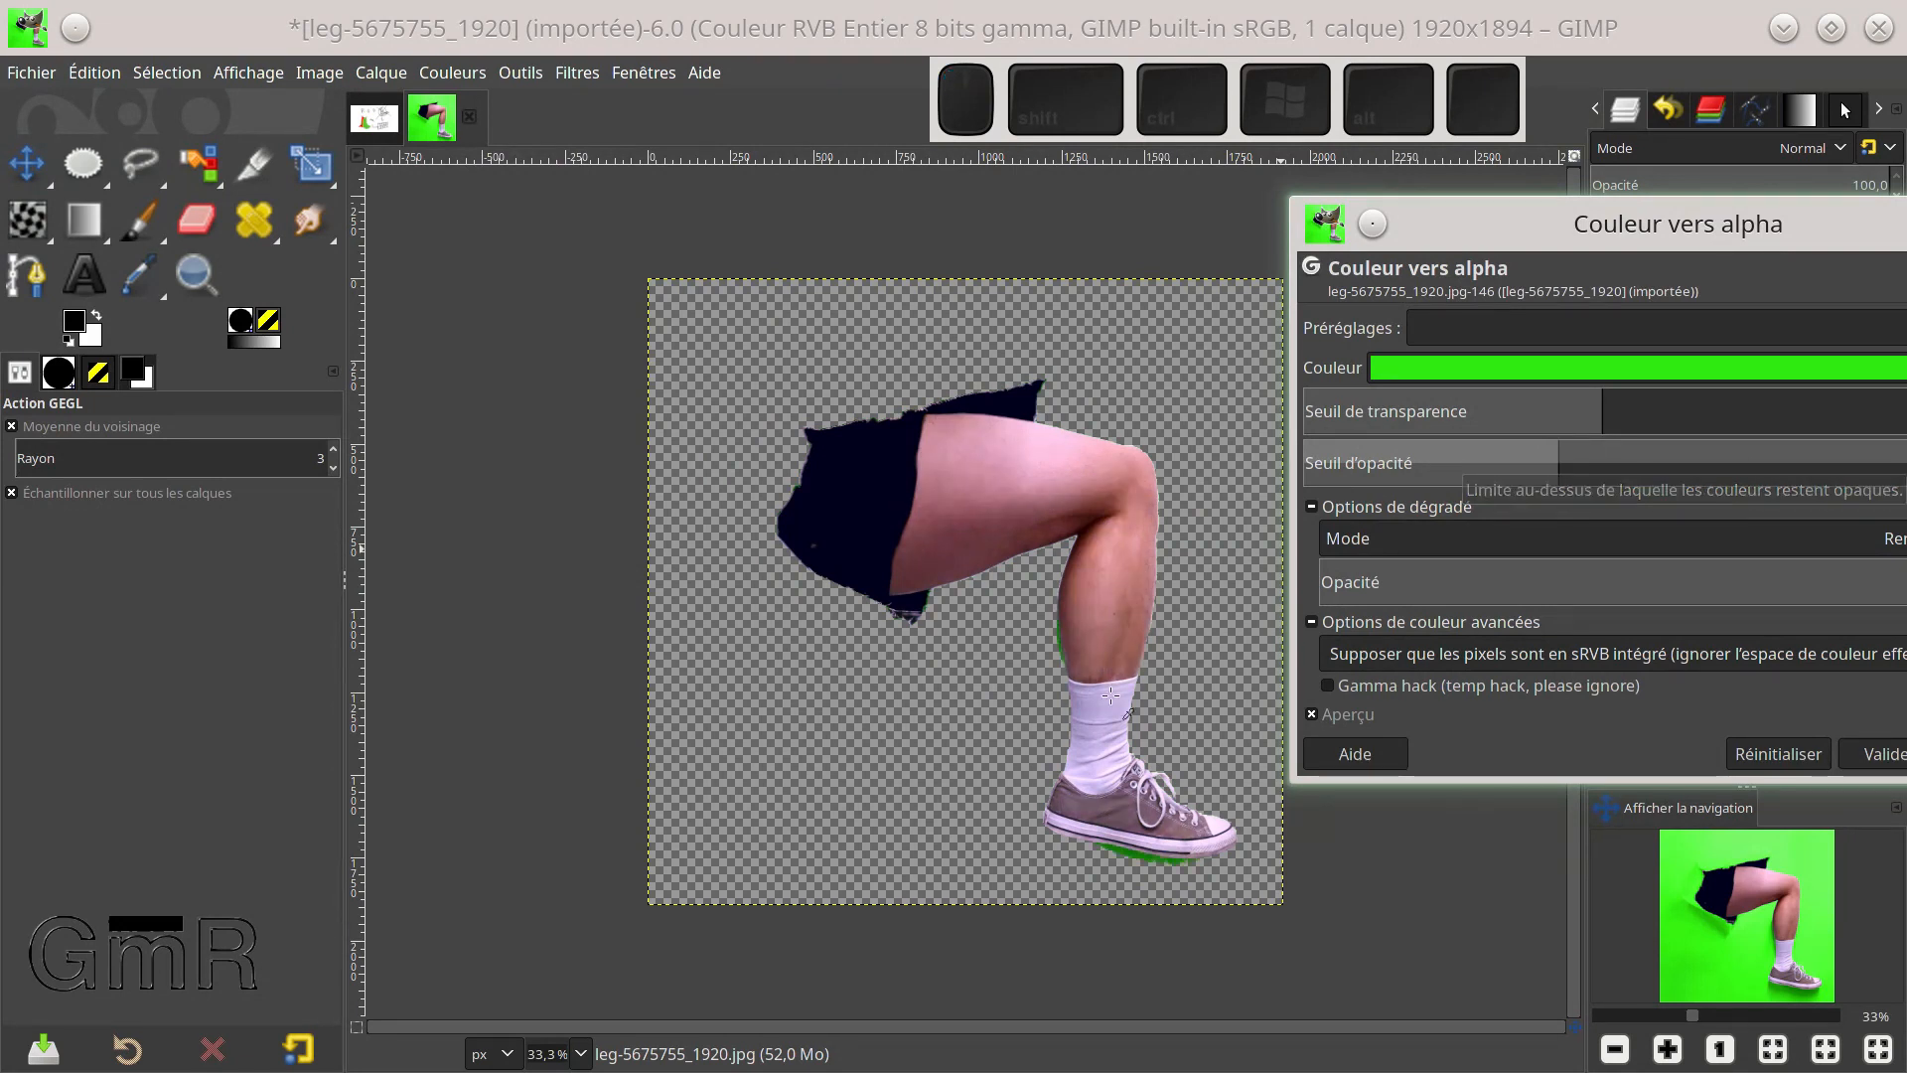
click(1574, 465)
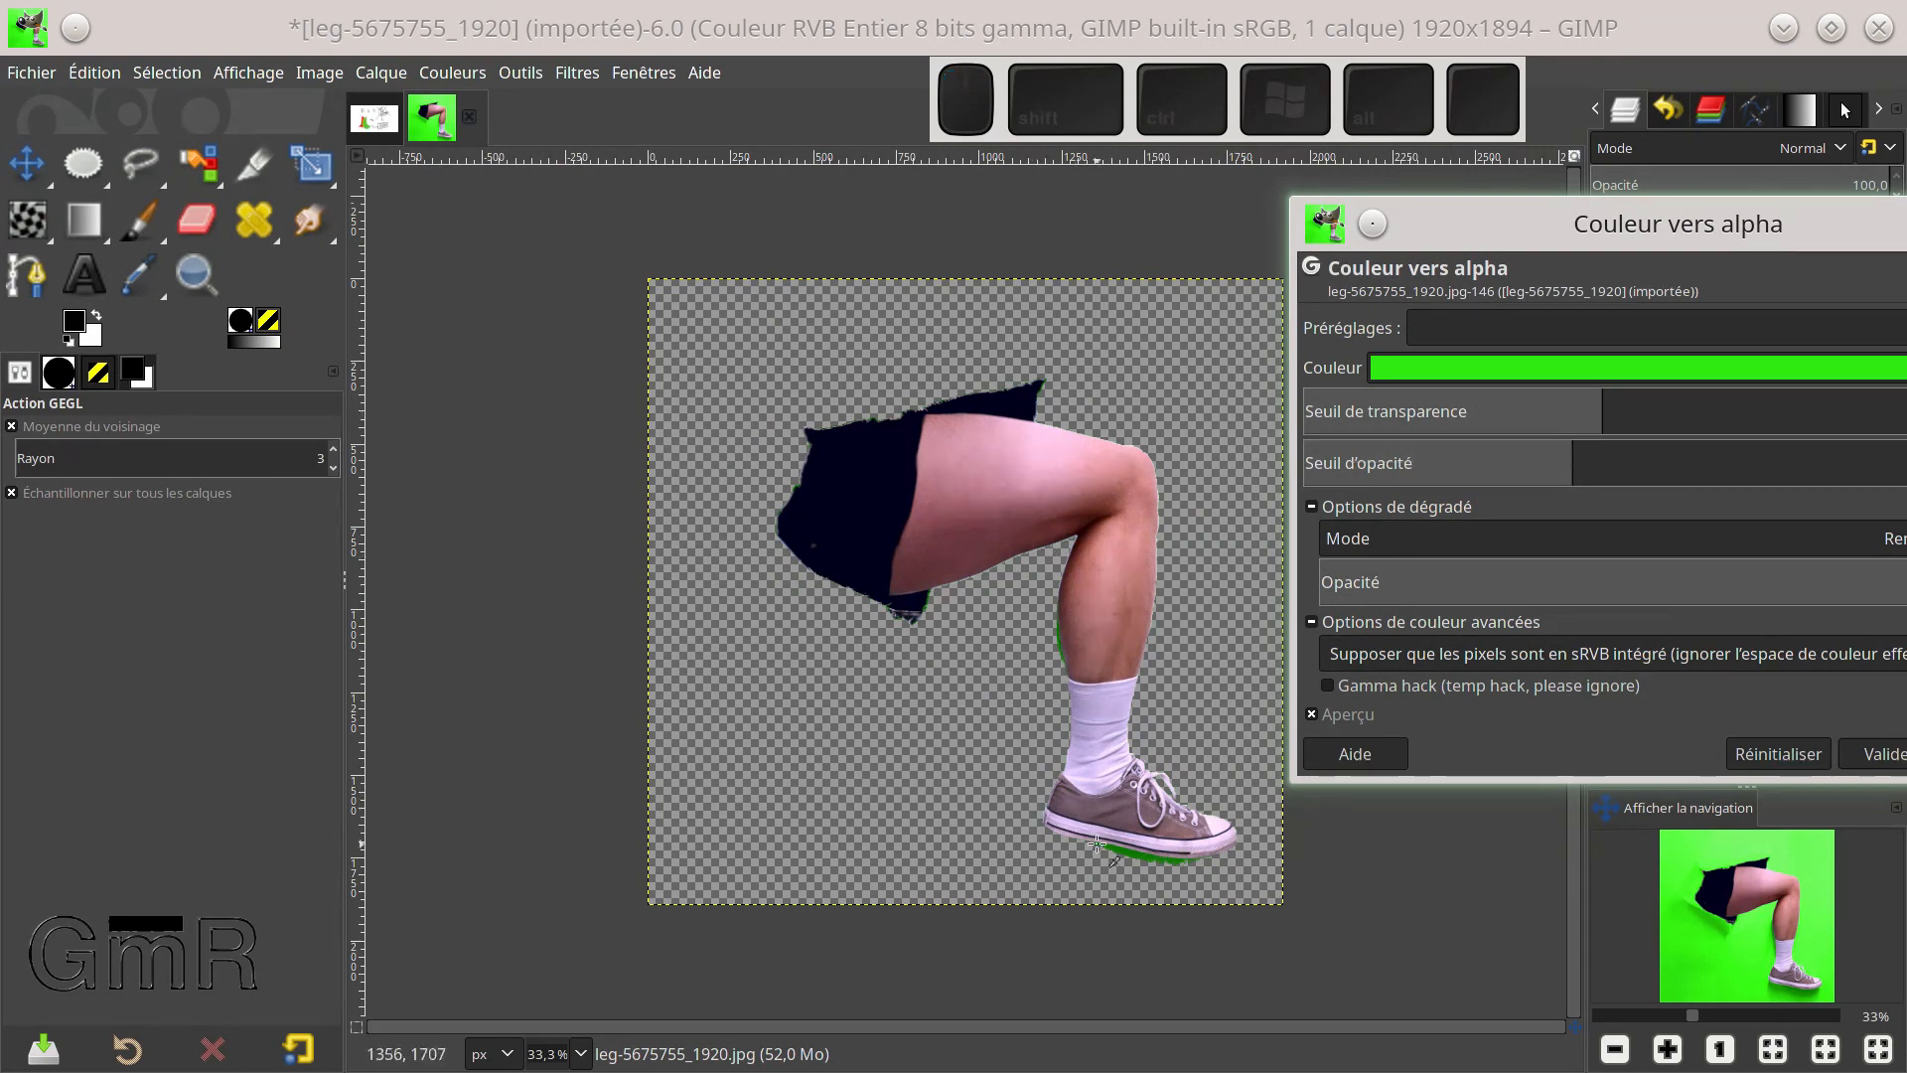
Change the blending mode of Couleur vers alpha to Normal
drag(1618, 222, 1439, 144)
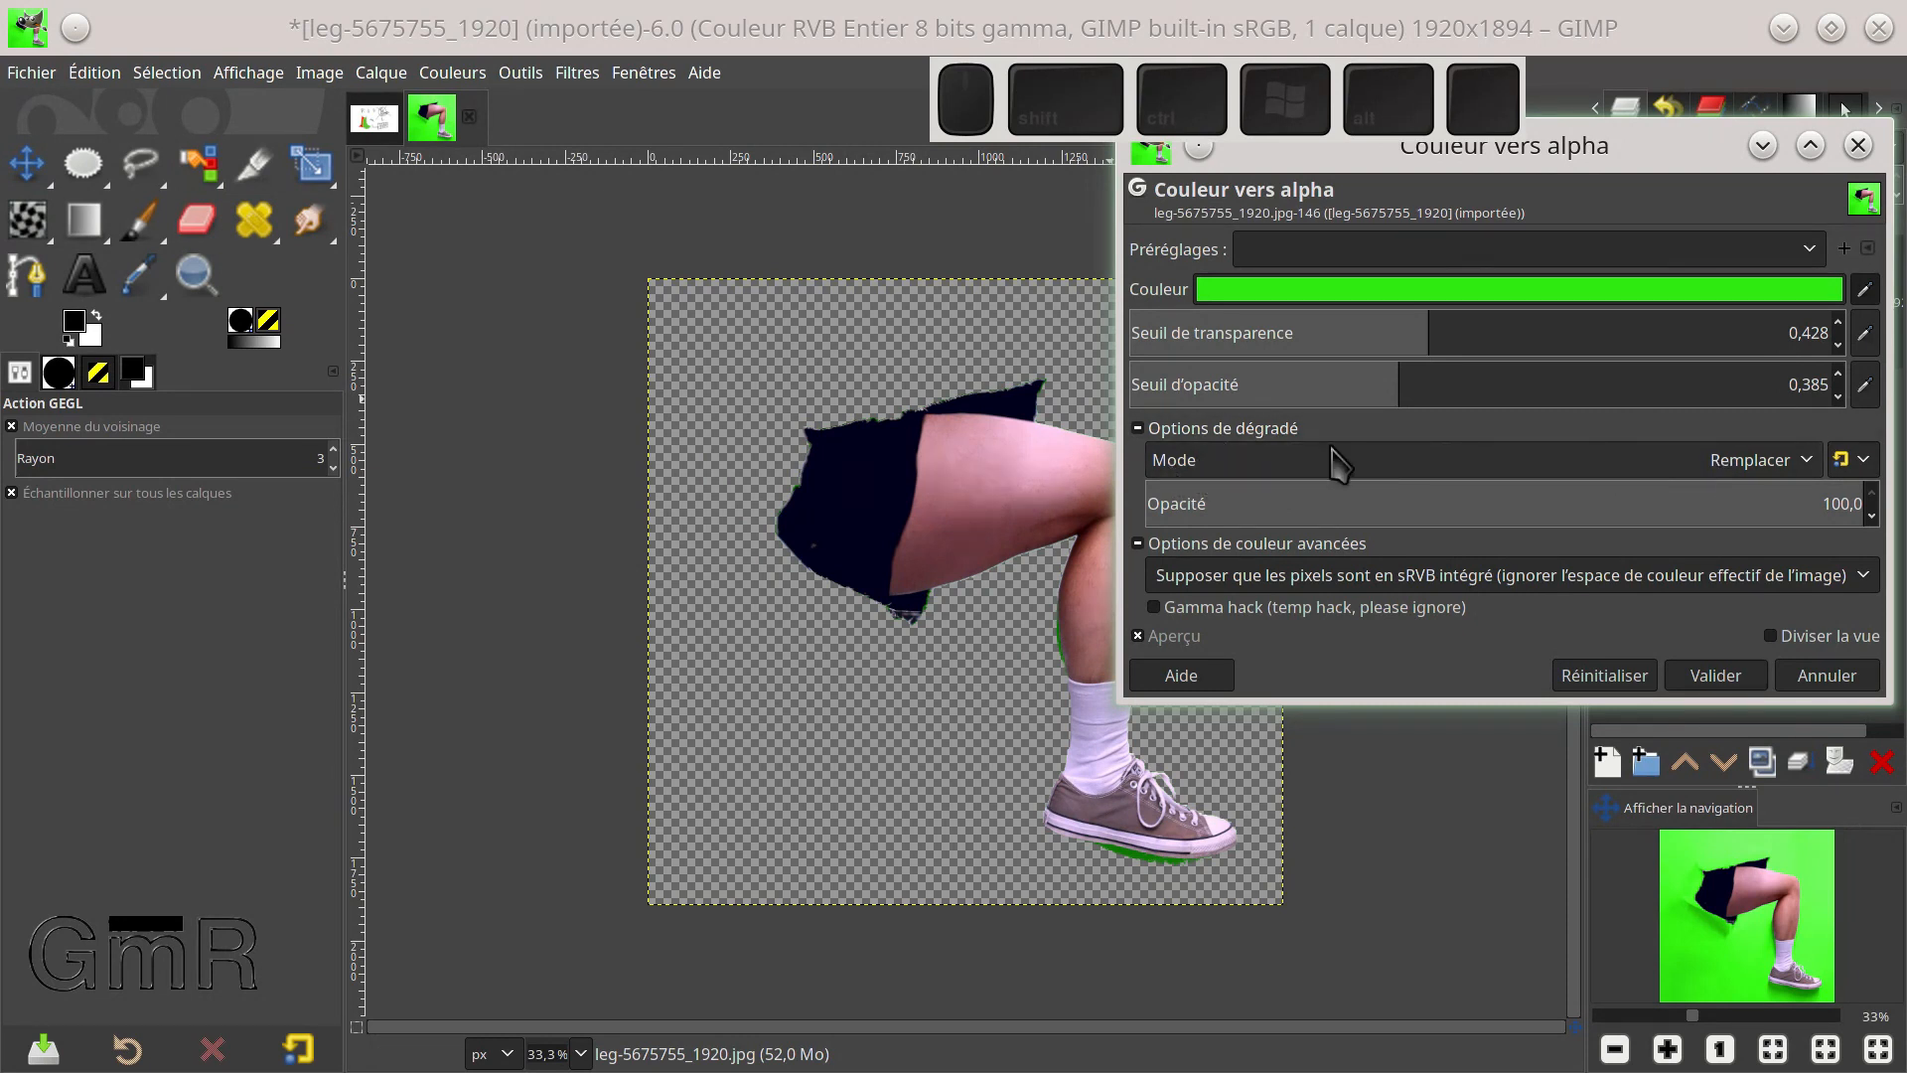
click(1798, 467)
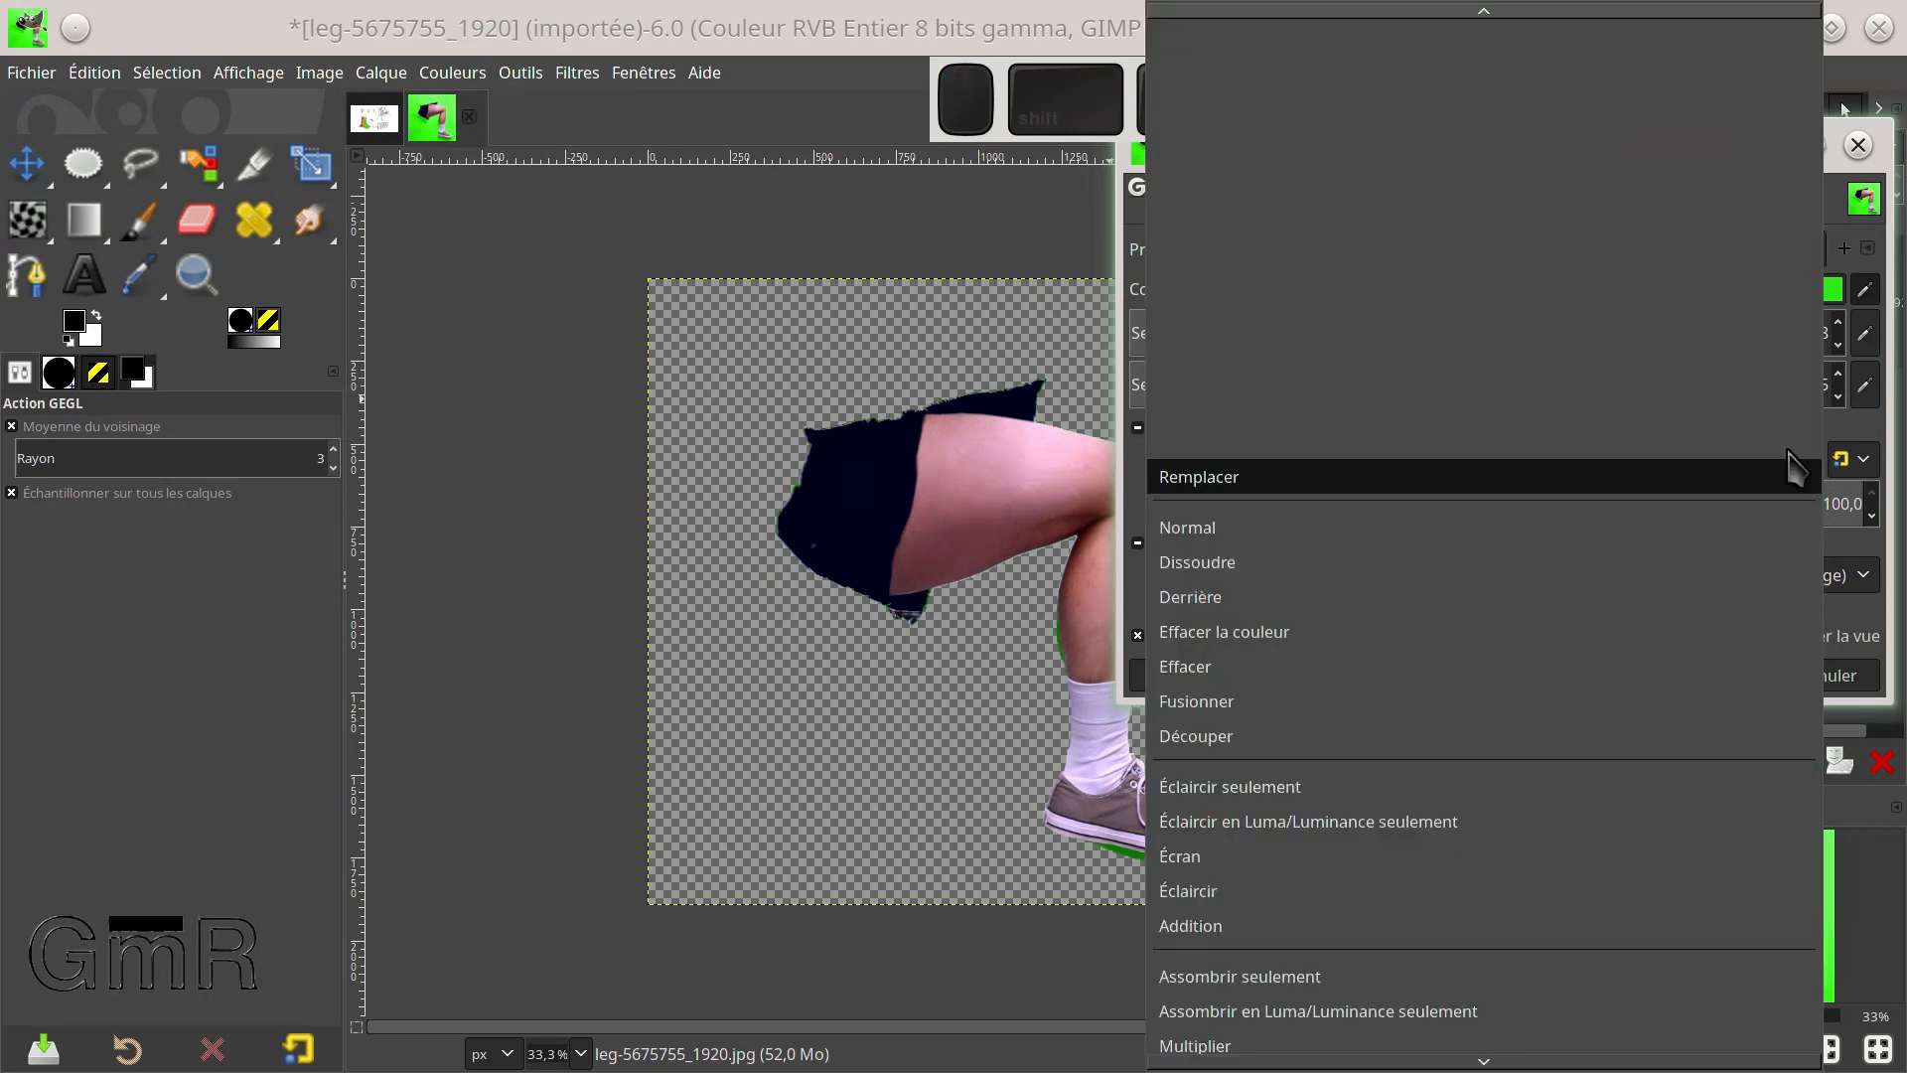
click(1172, 527)
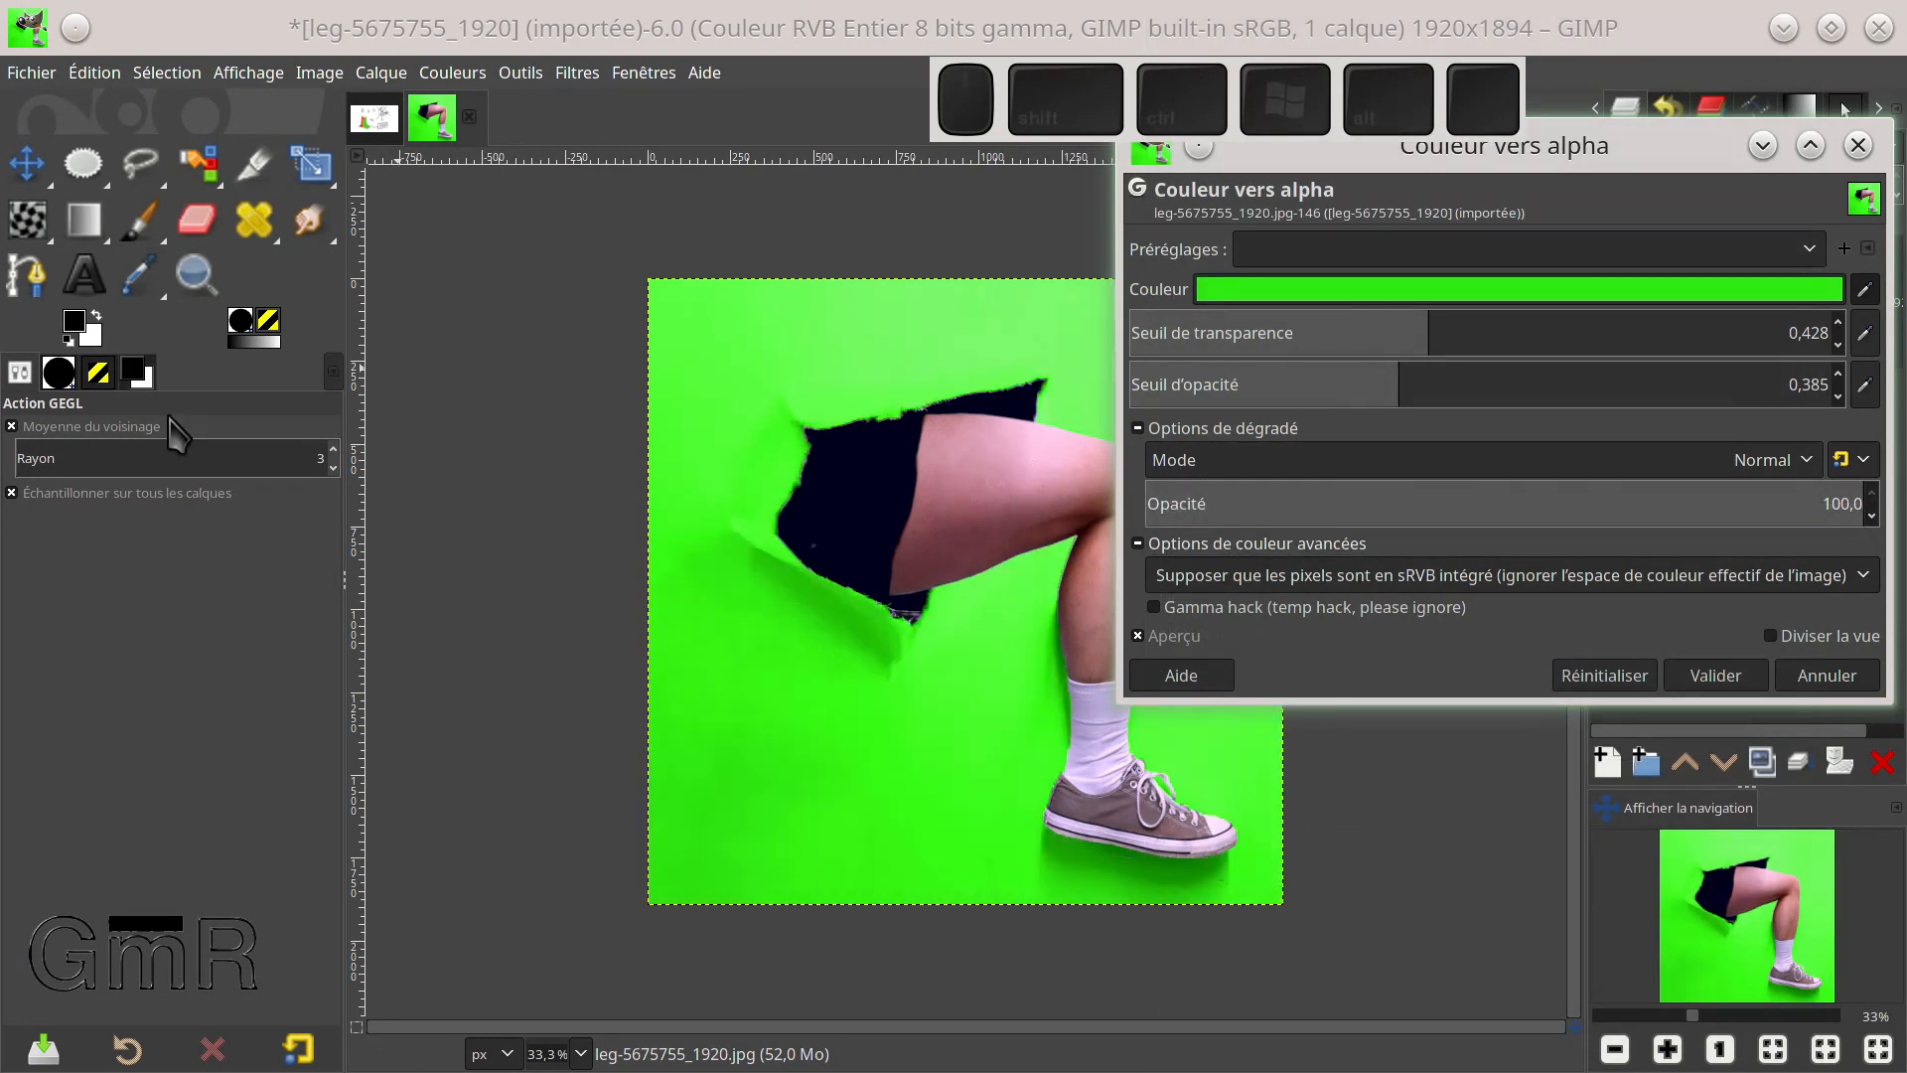
Compare the Mode options of the Eraser and the Paintbrush, keeping the Paintbrush in Normal mode
click(196, 227)
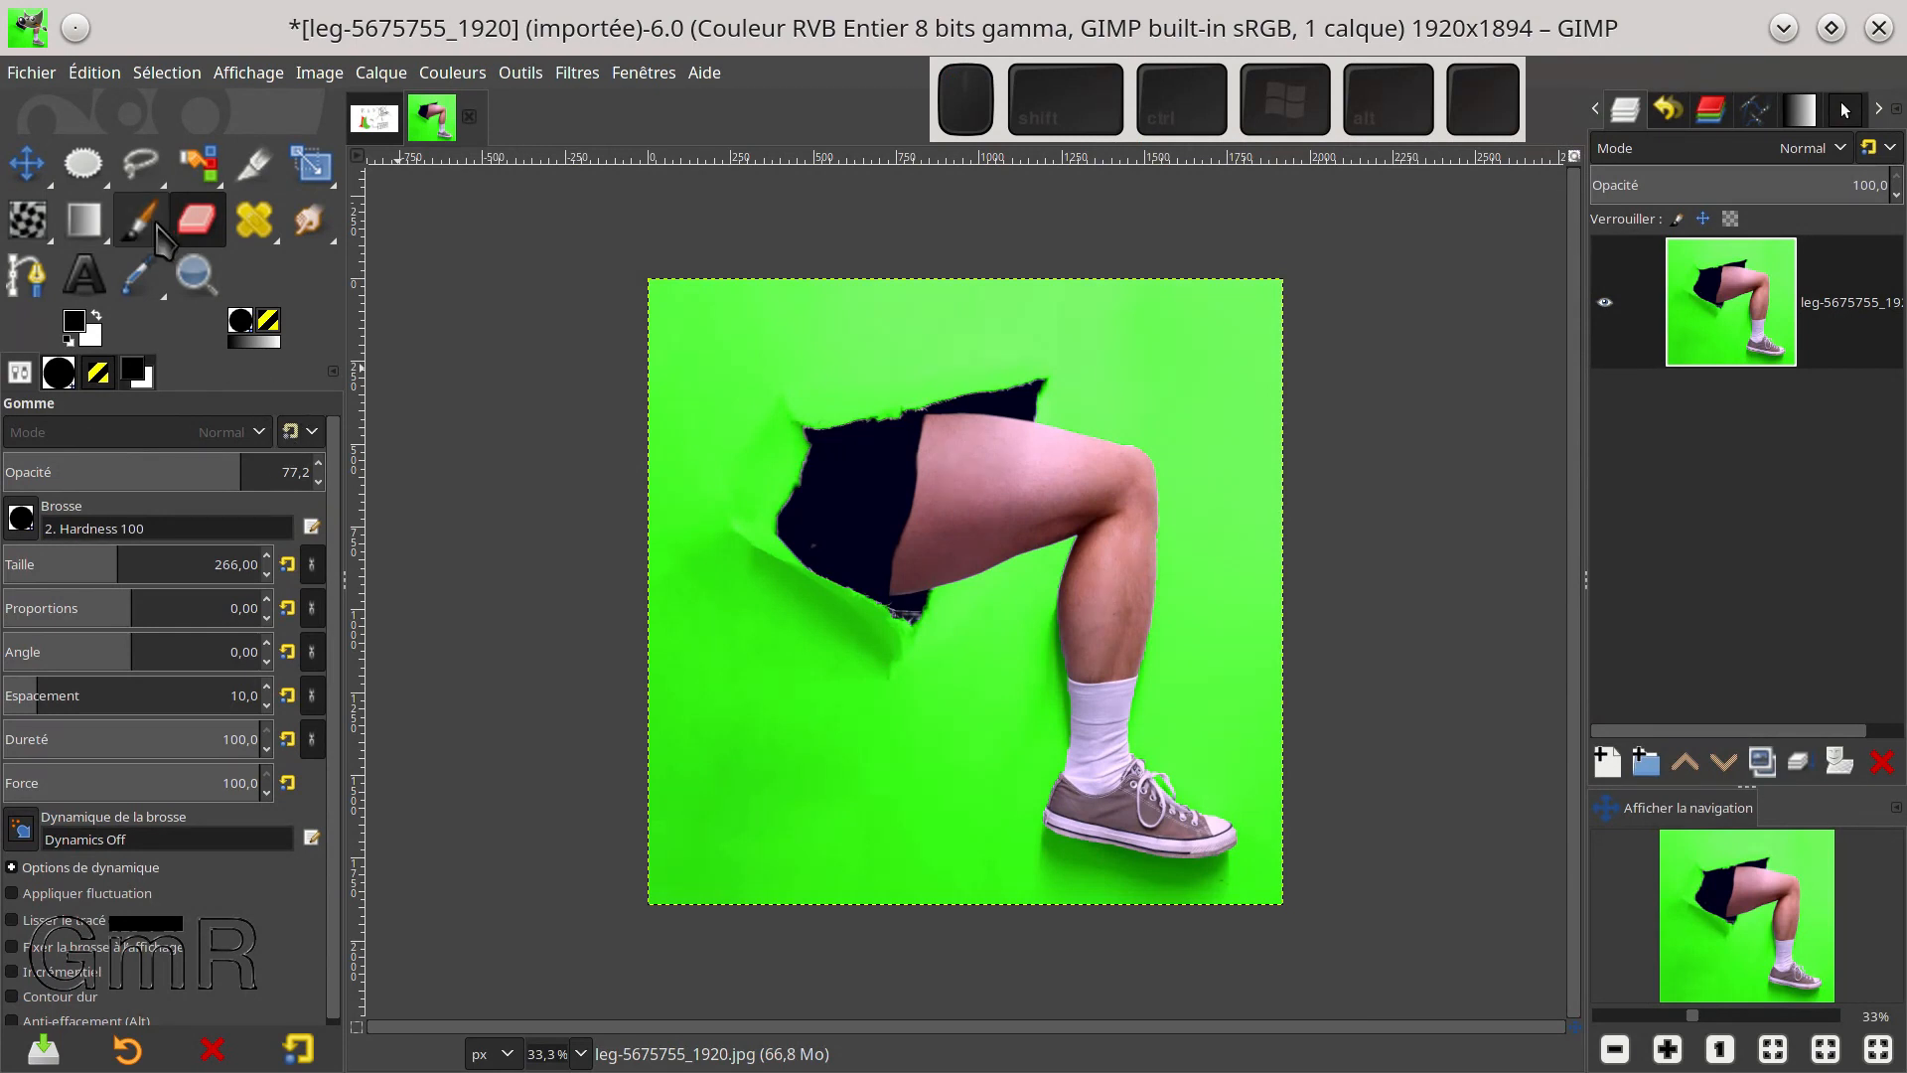
click(144, 227)
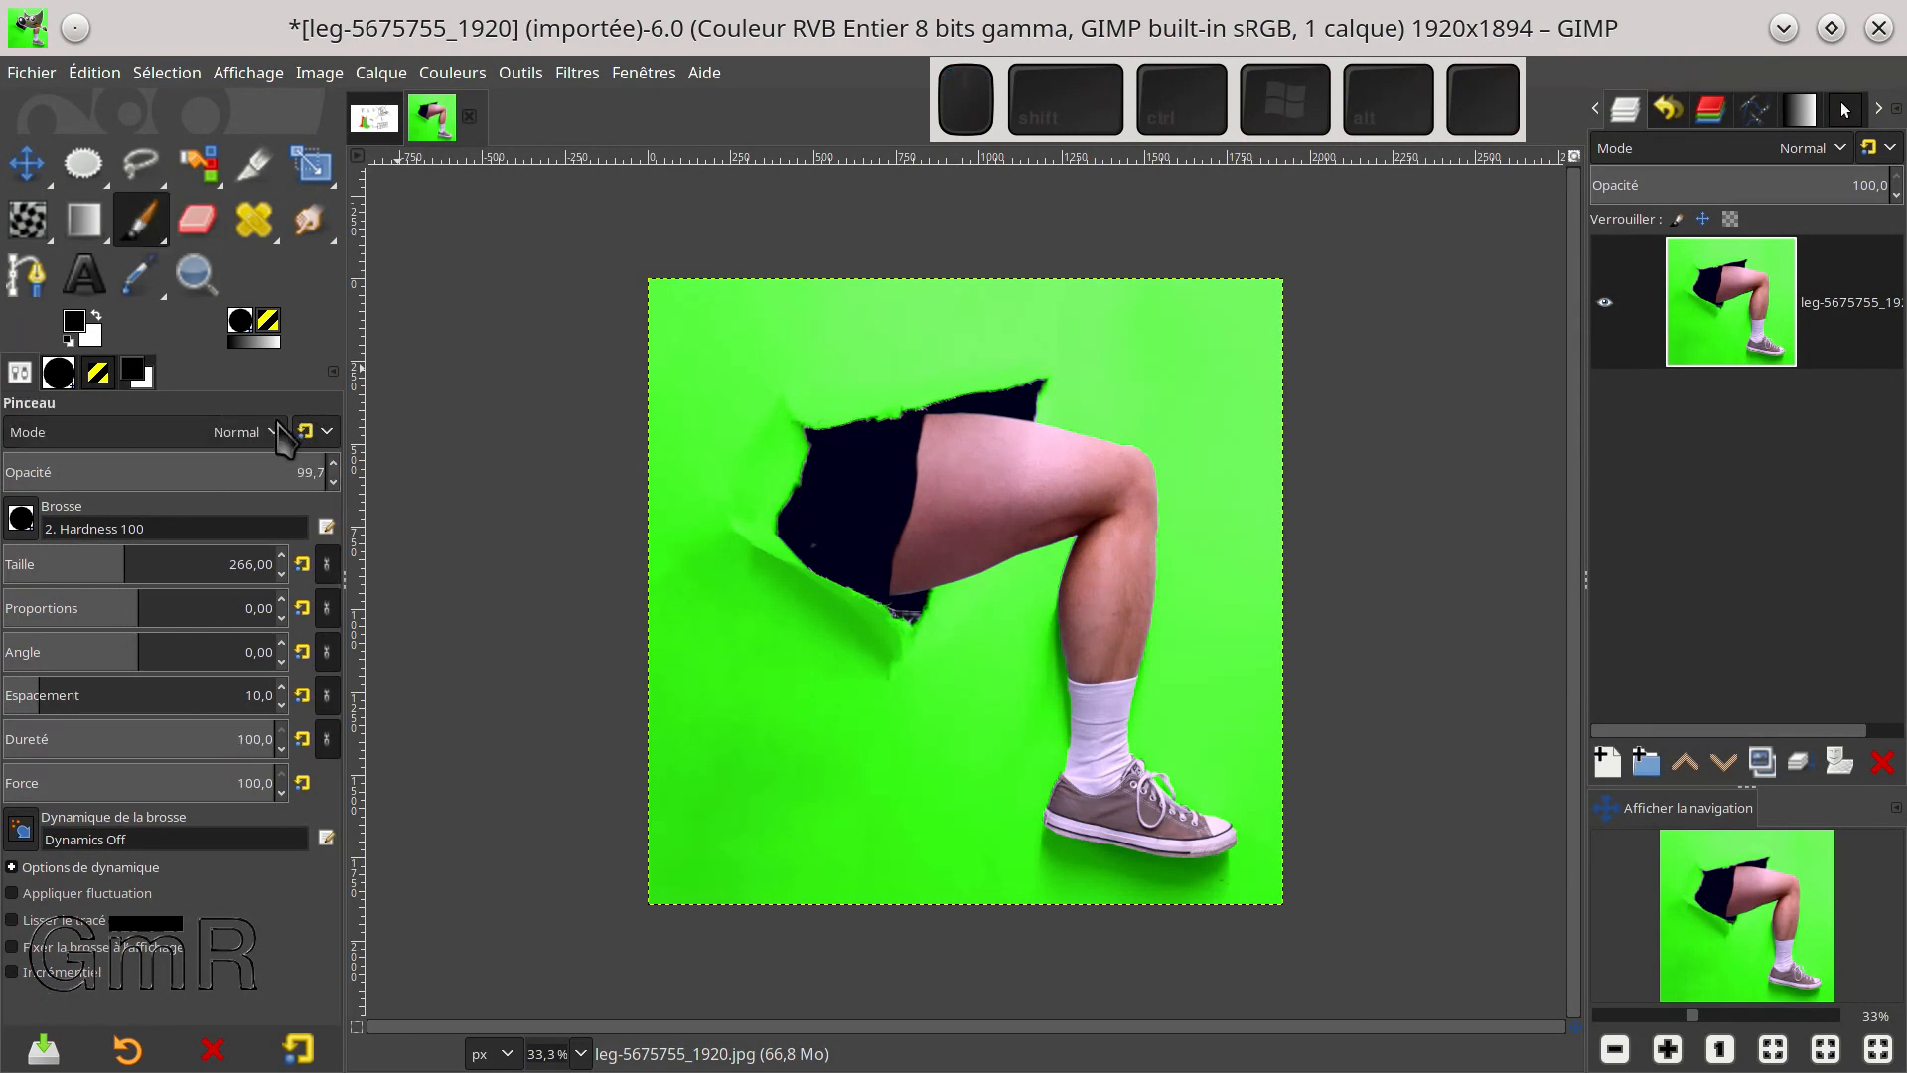
click(285, 437)
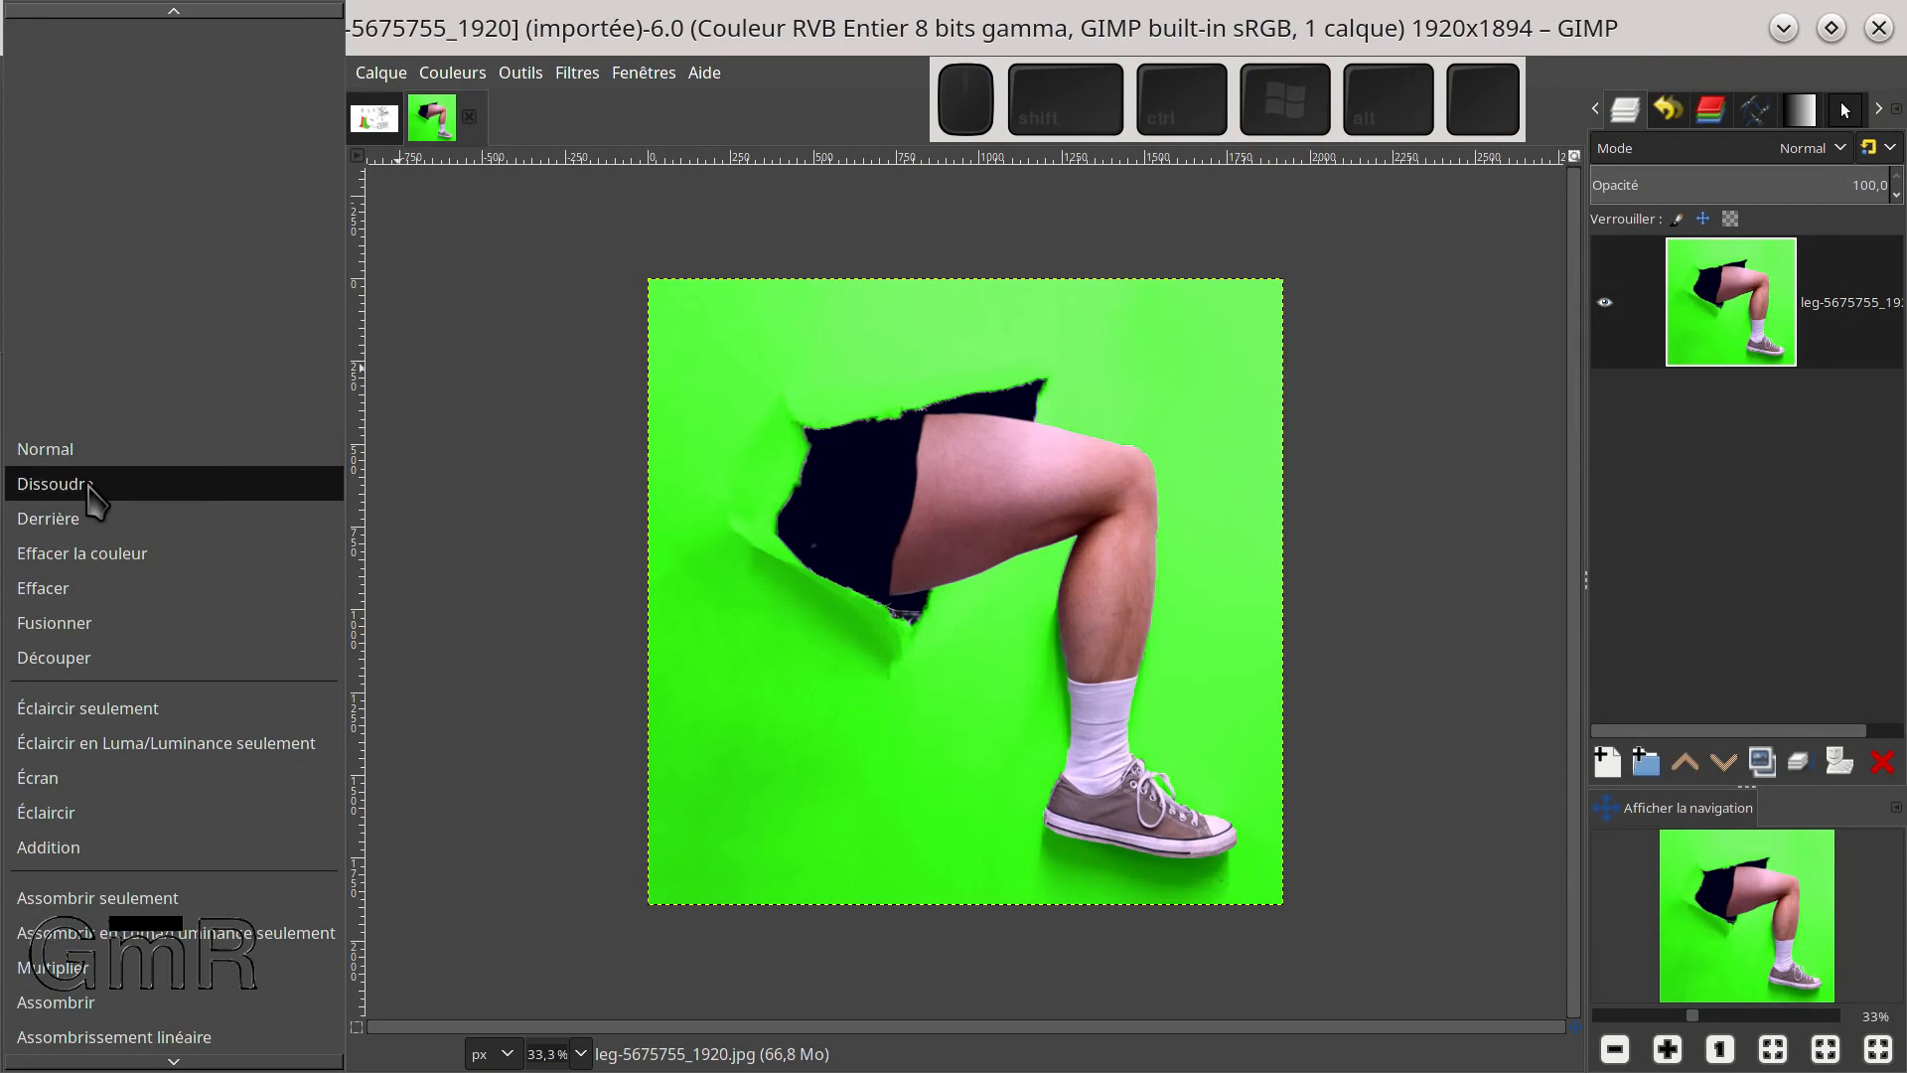
click(90, 462)
mouse_move(725, 30)
mouse_down()
mouse_move(702, 779)
mouse_move(702, 10)
mouse_up()
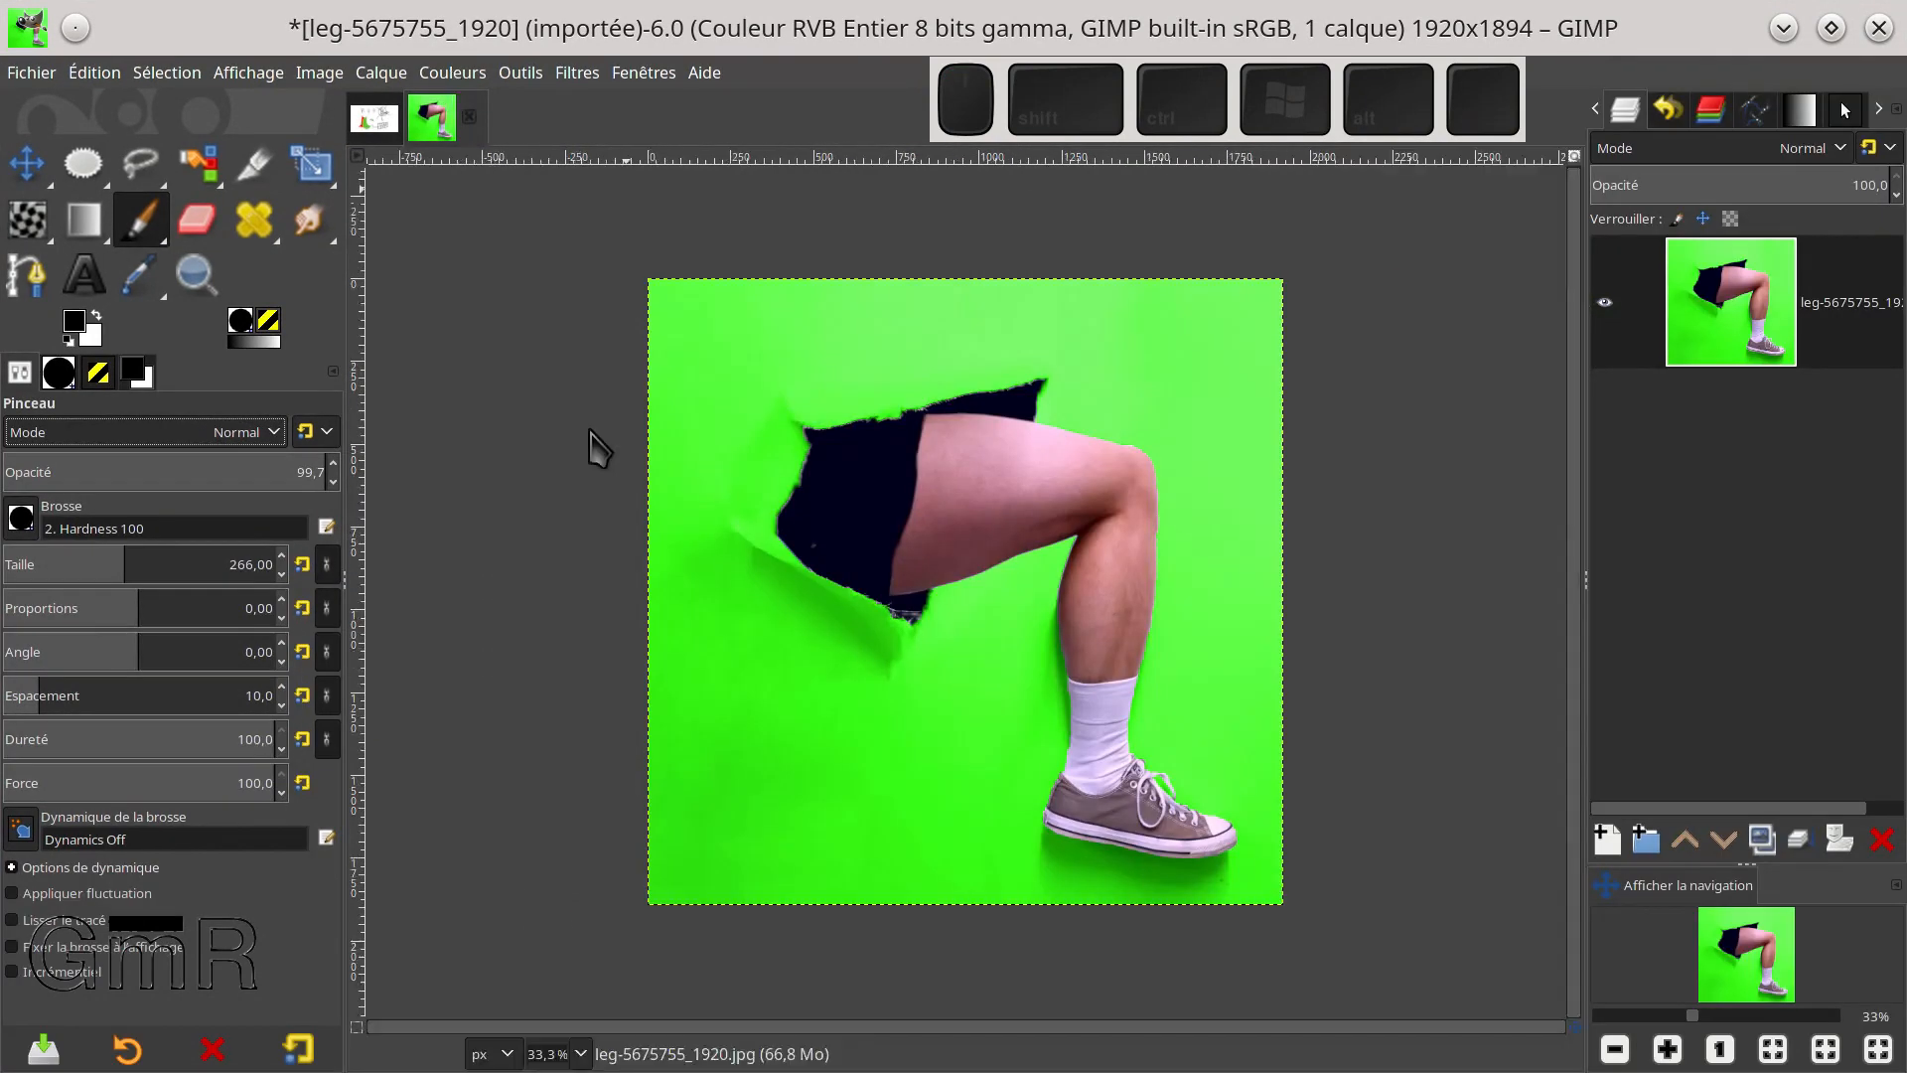
Start Couleur vers alpha again on the leg layer, and pick the green background as its colour
click(452, 73)
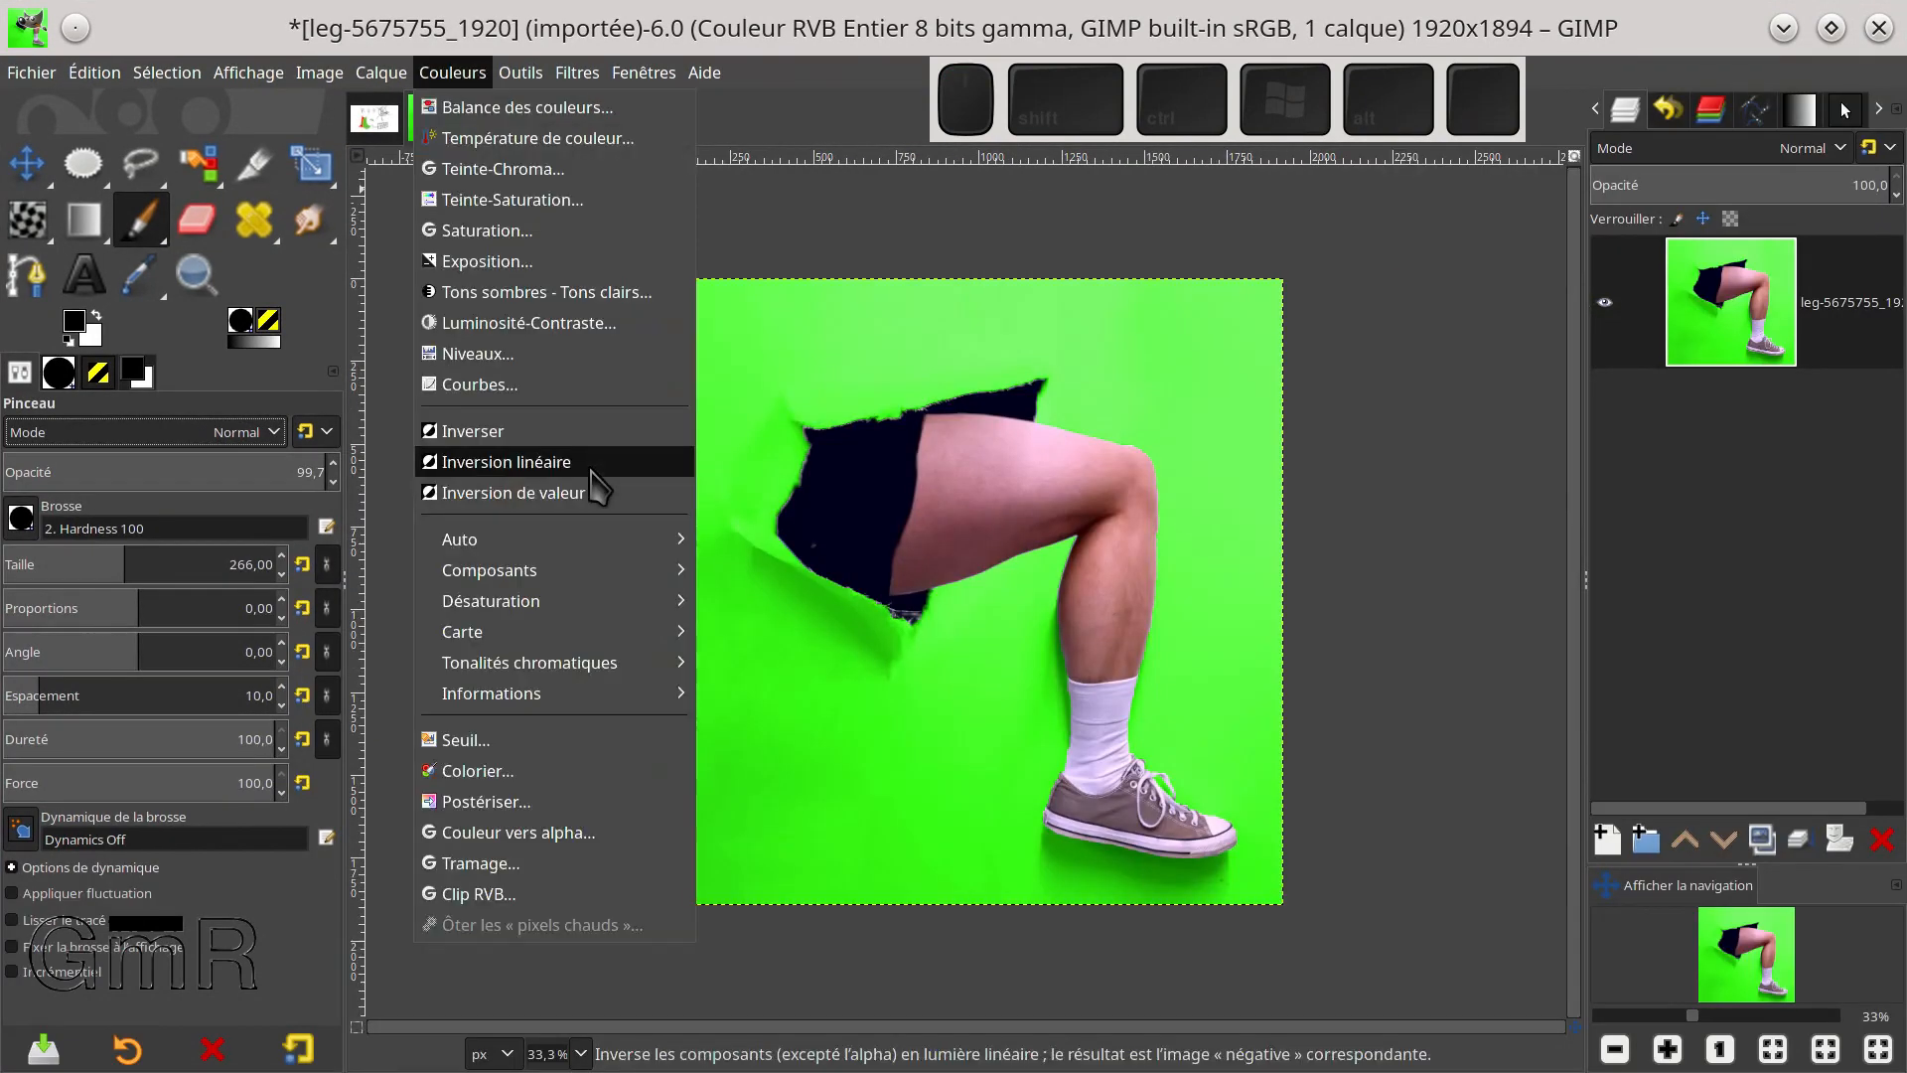
click(560, 839)
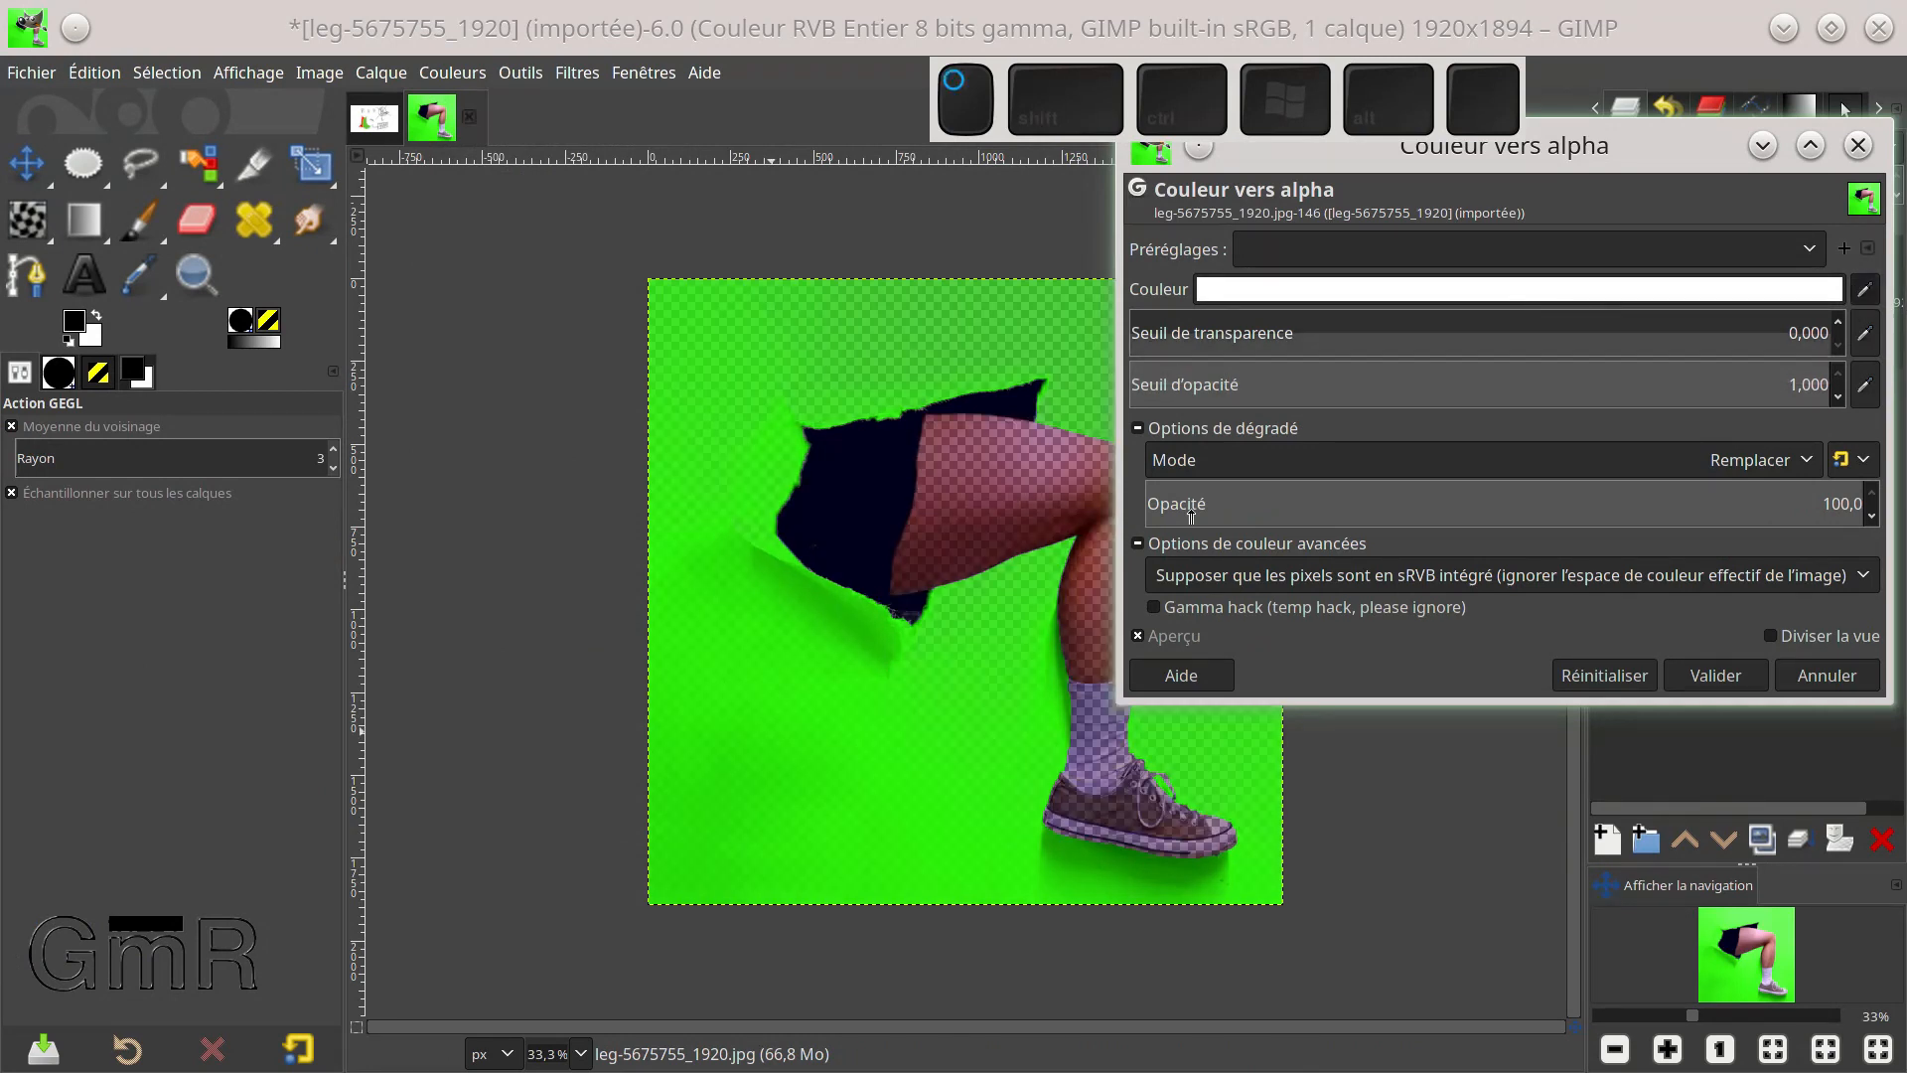
click(831, 752)
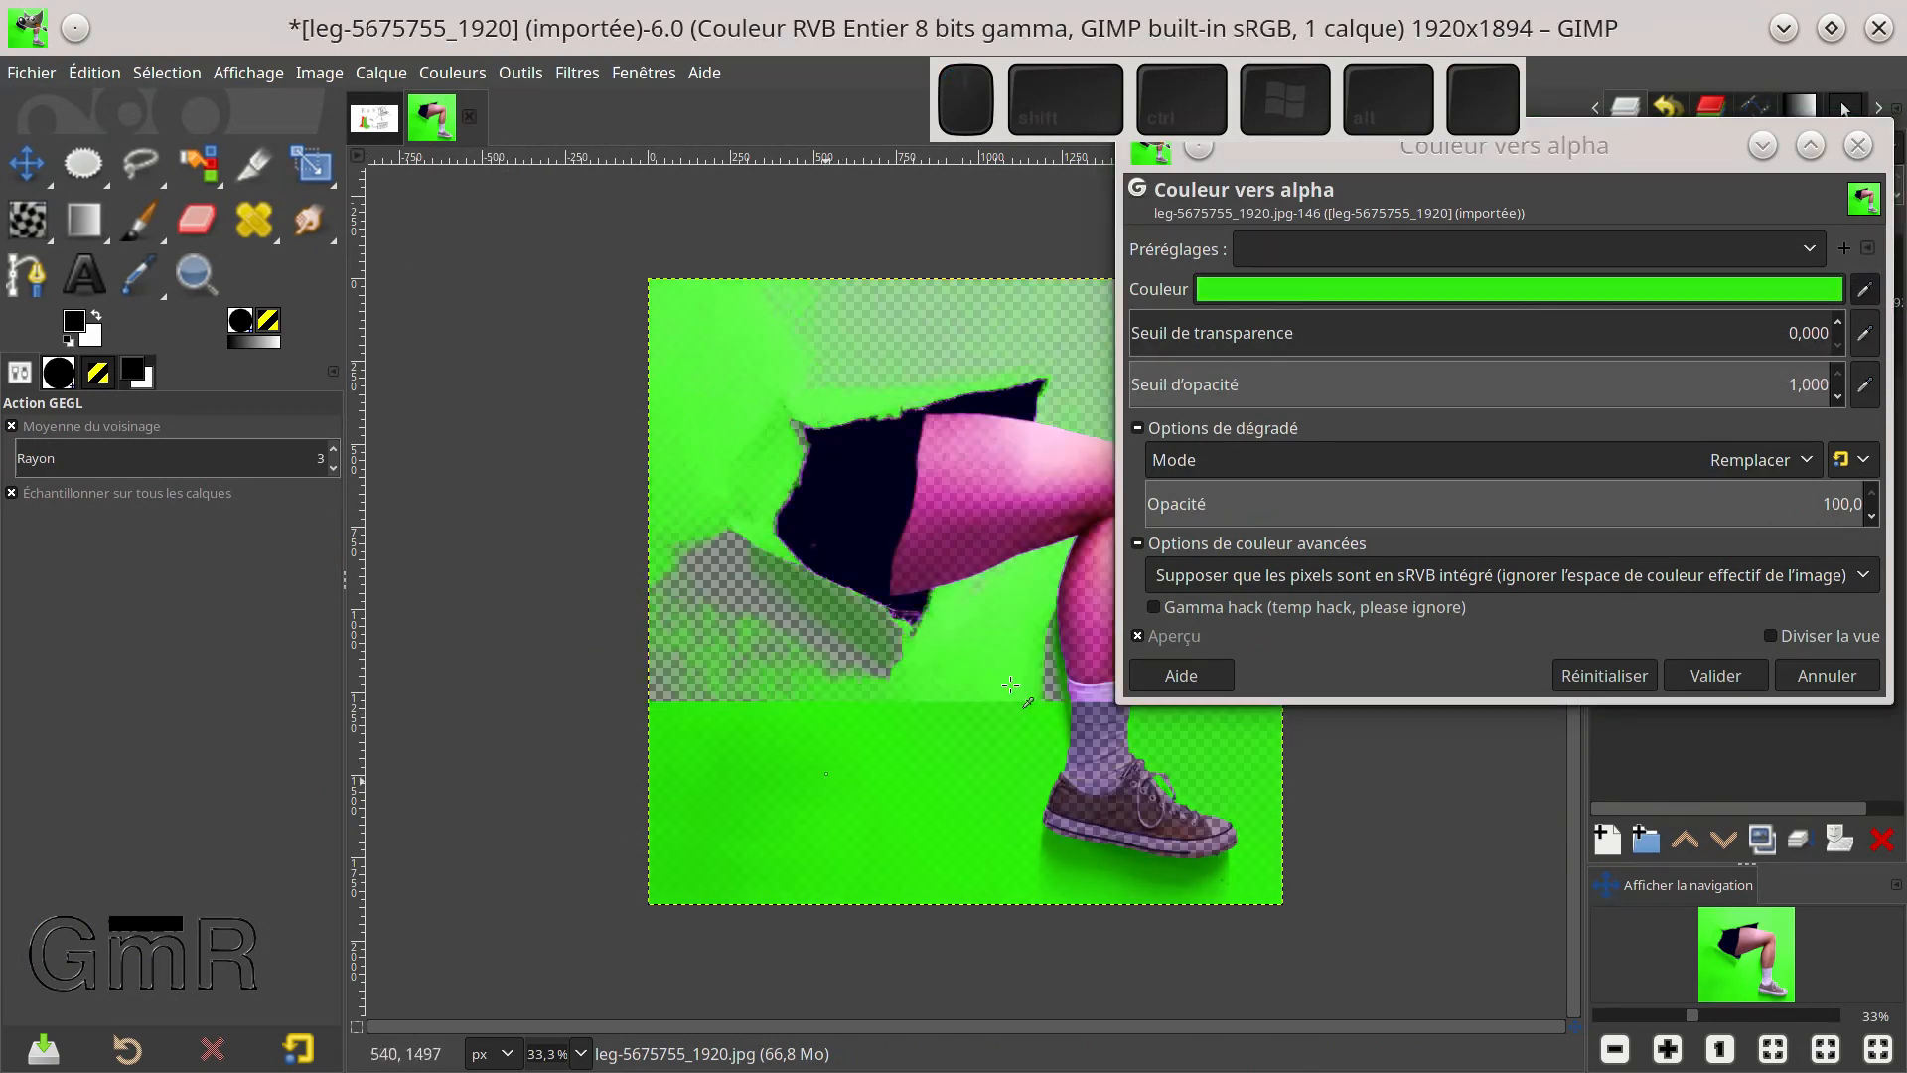
Set the transparency threshold to 0.377 and the opacity threshold to 0.245, keeping the leg uncovered for inspection
drag(1247, 331, 1393, 331)
click(1302, 386)
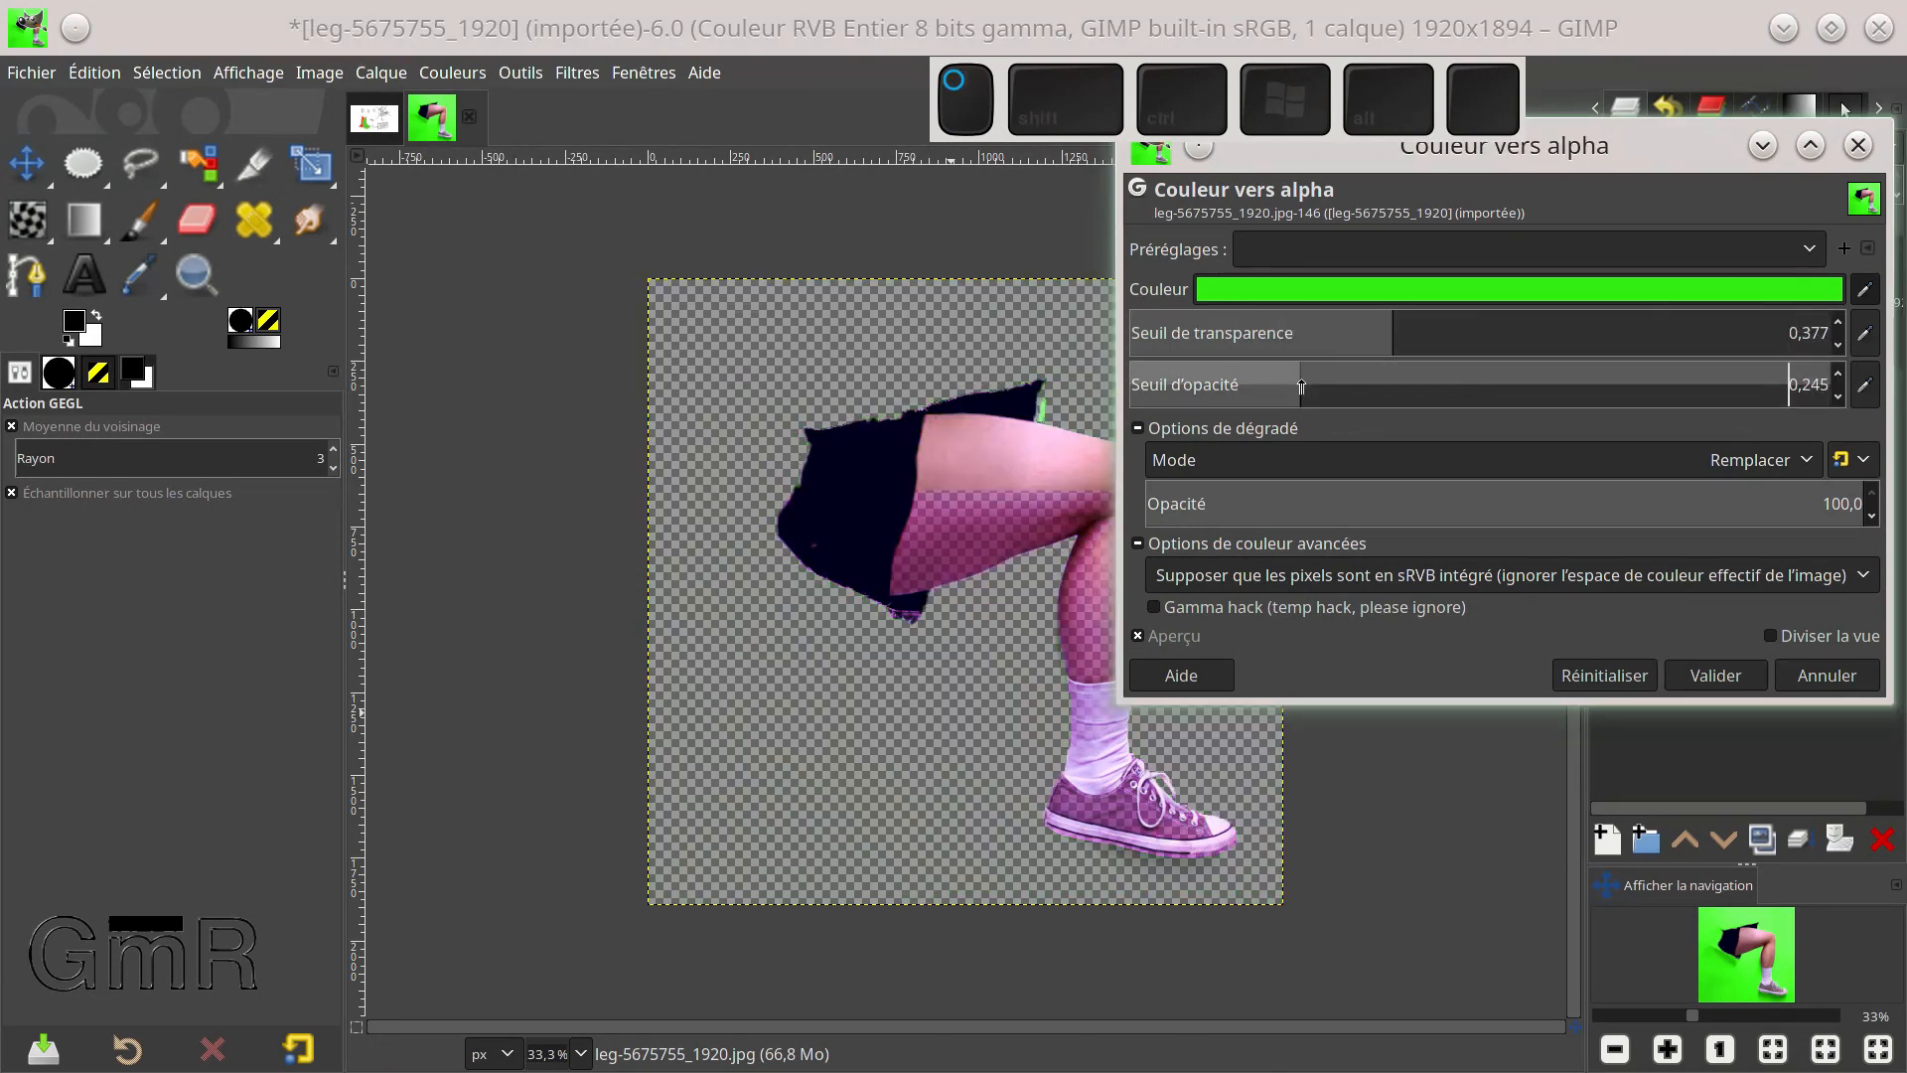
drag(1410, 149, 1519, 193)
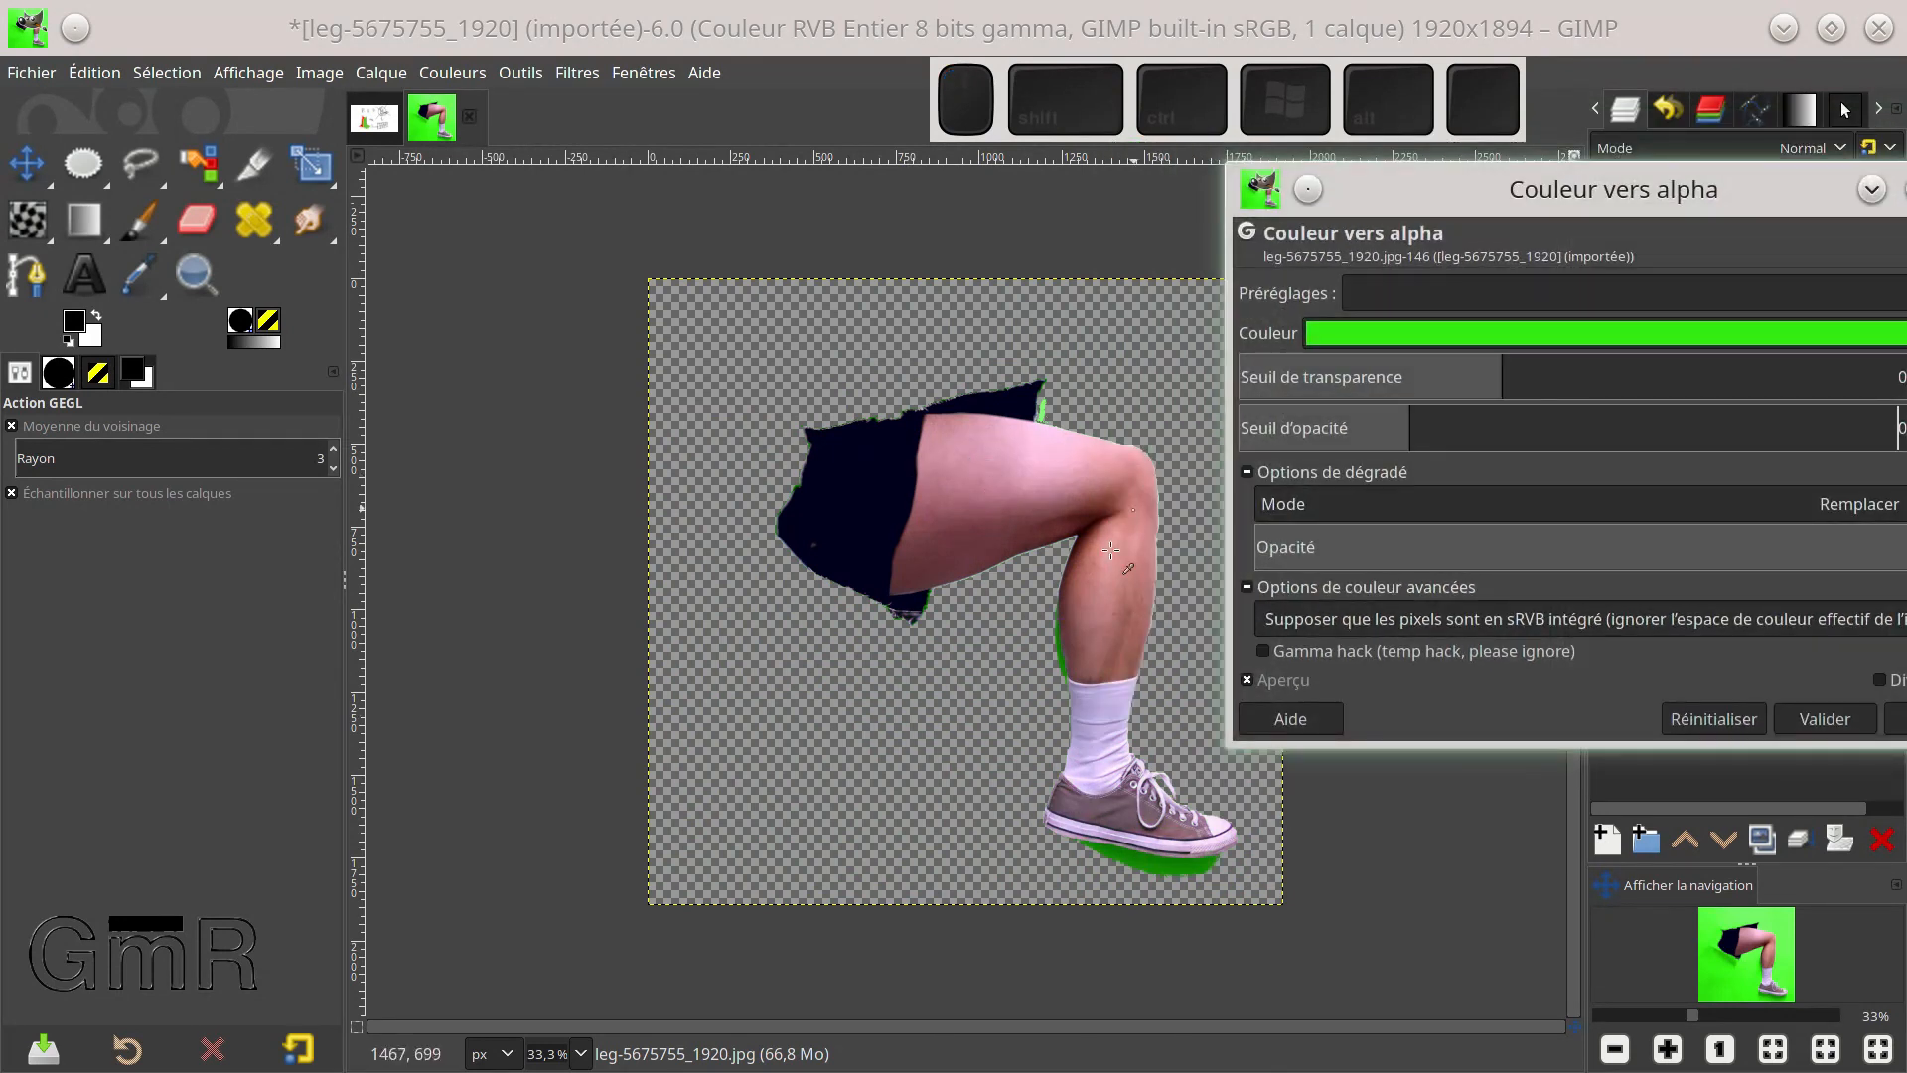
Try a lower and a much higher opacity threshold to compare their effects on the green fringe and the skin
click(1396, 431)
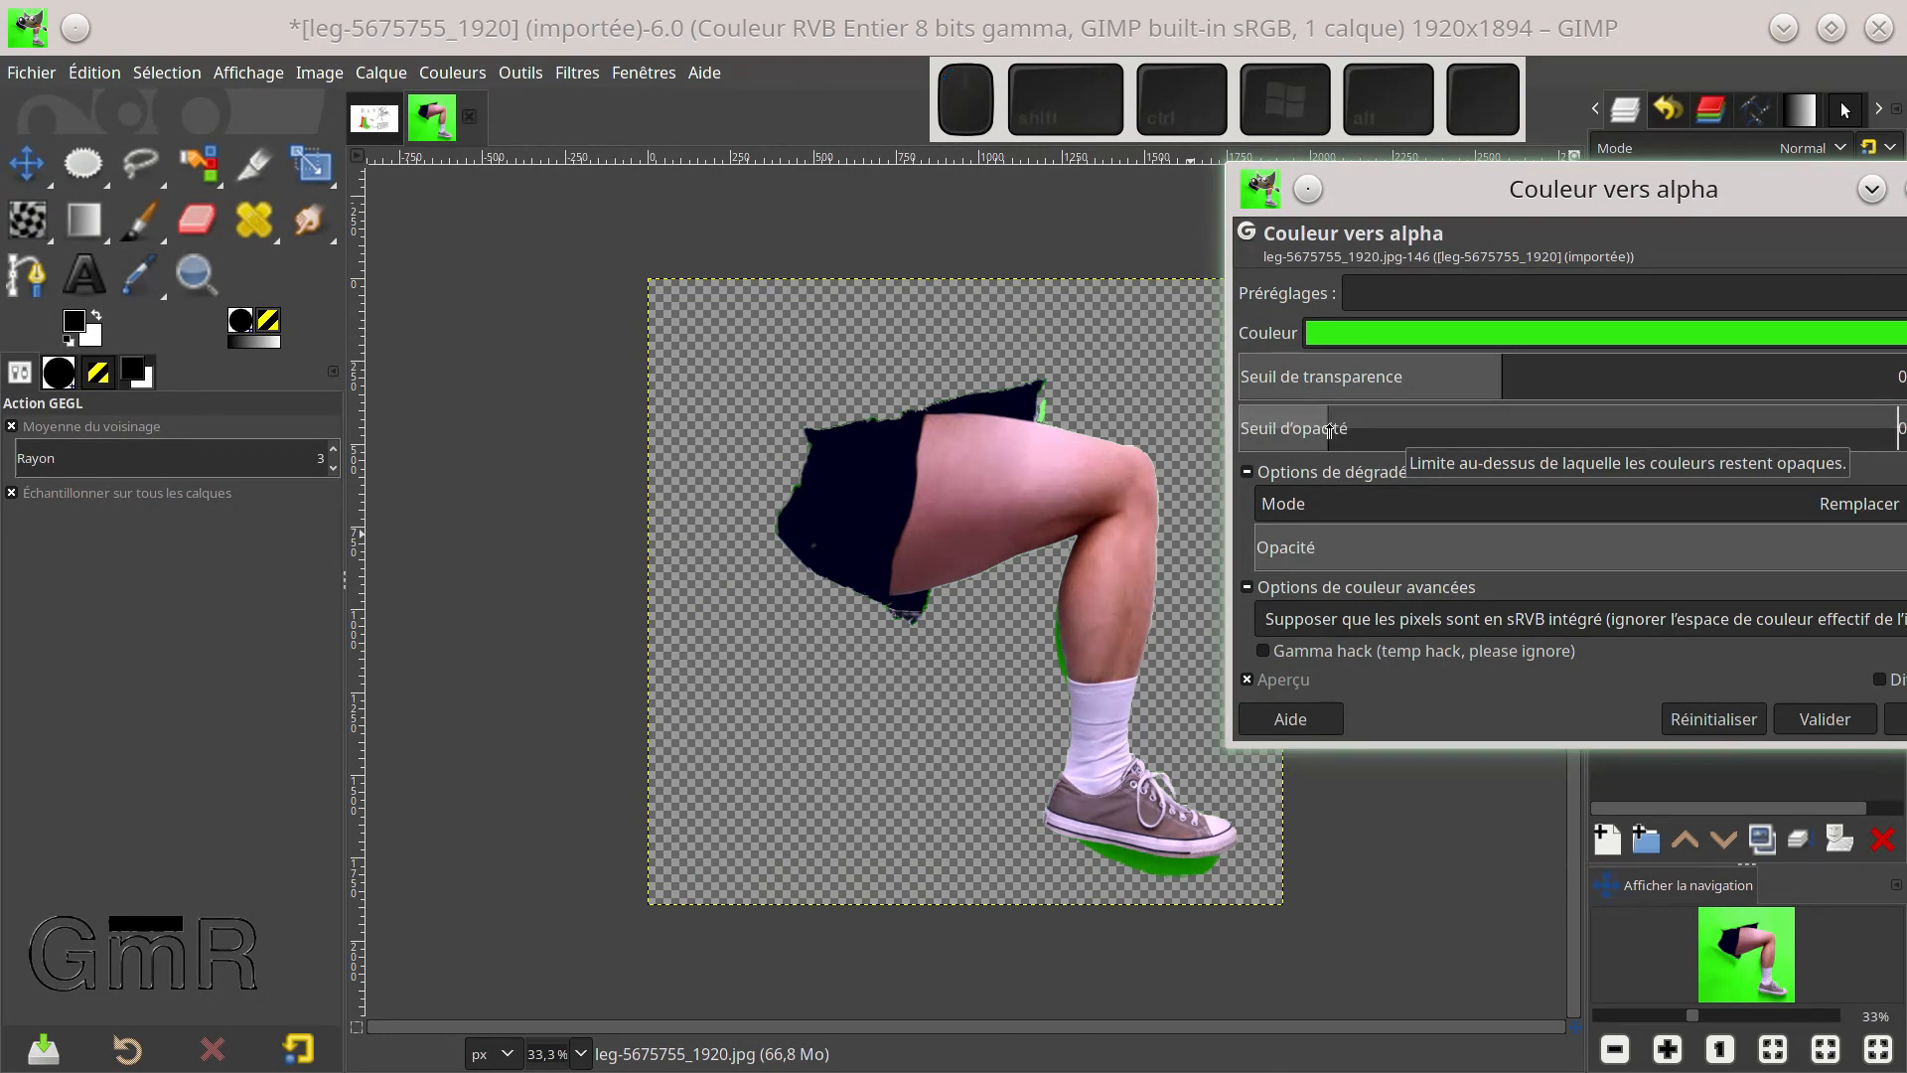
drag(1329, 432, 1640, 433)
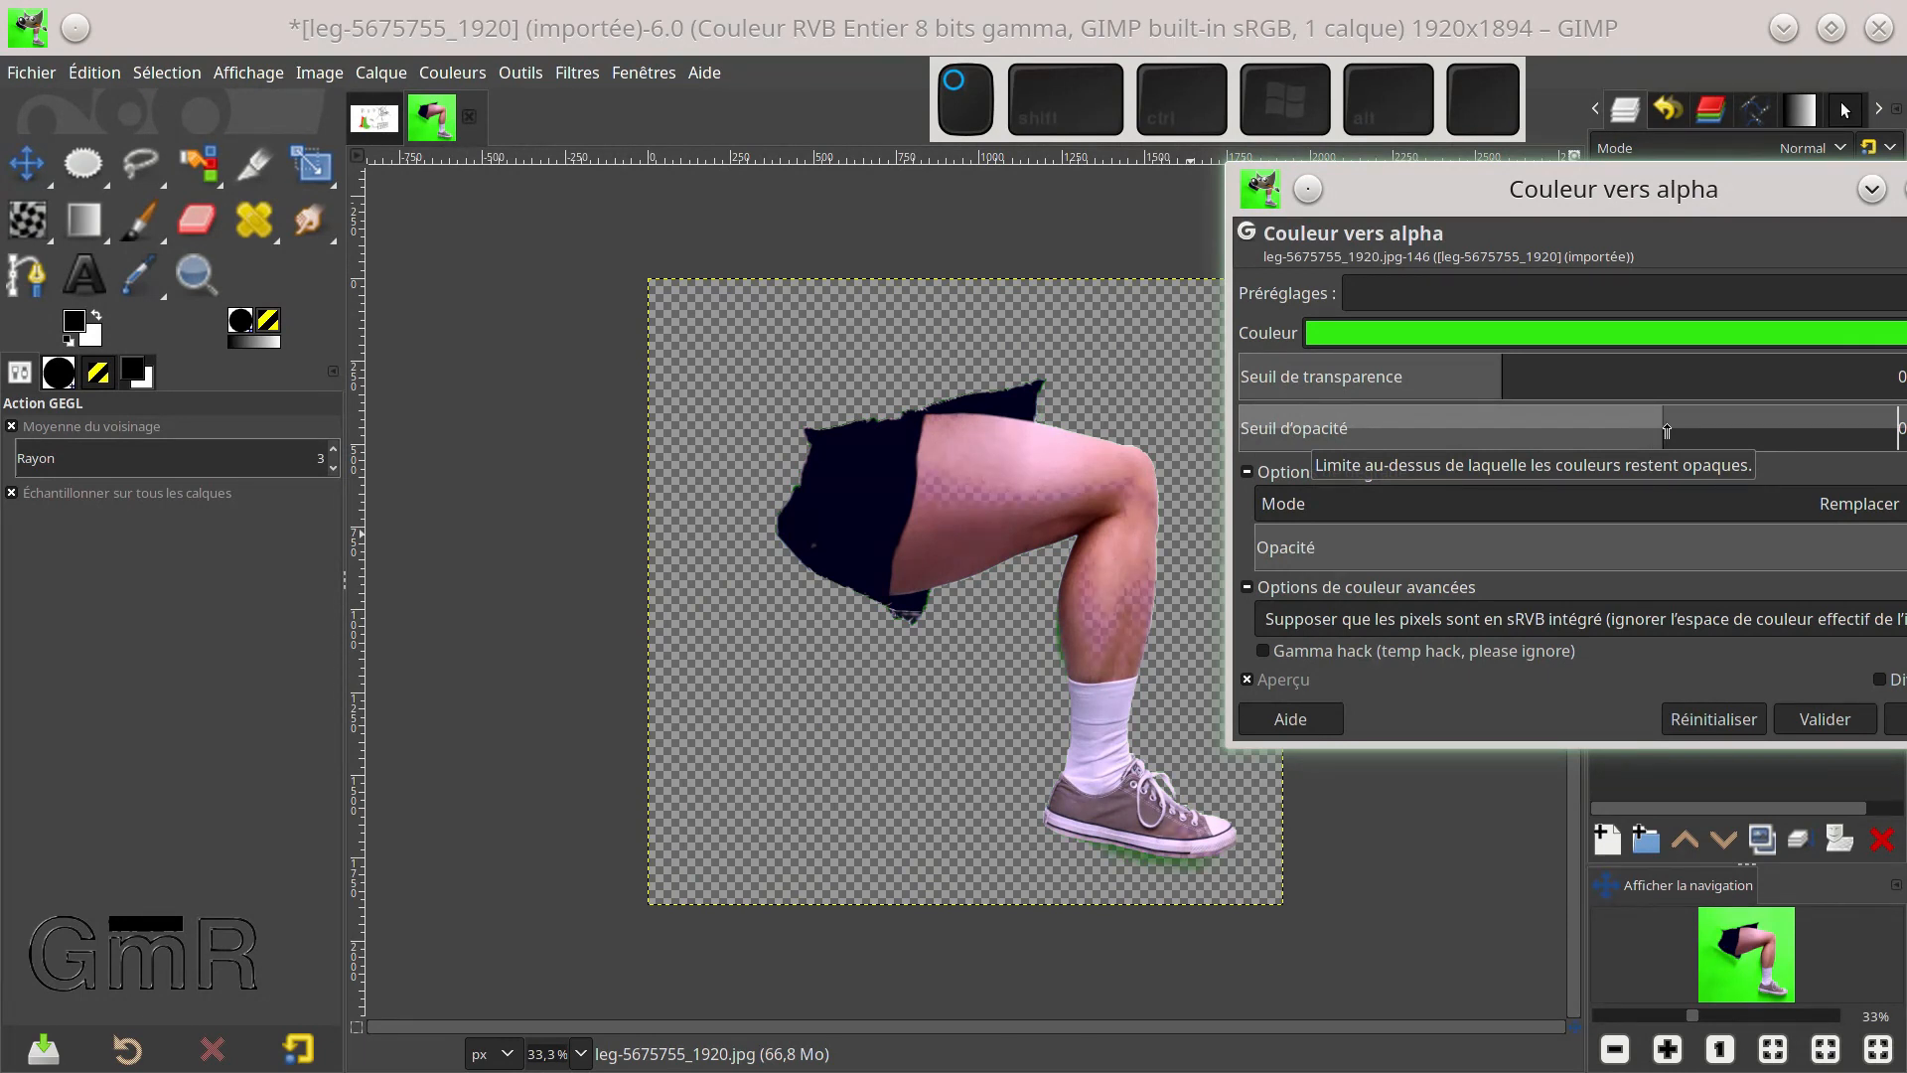
mouse_move(1675, 431)
mouse_down()
mouse_move(1698, 431)
mouse_move(1664, 437)
mouse_up()
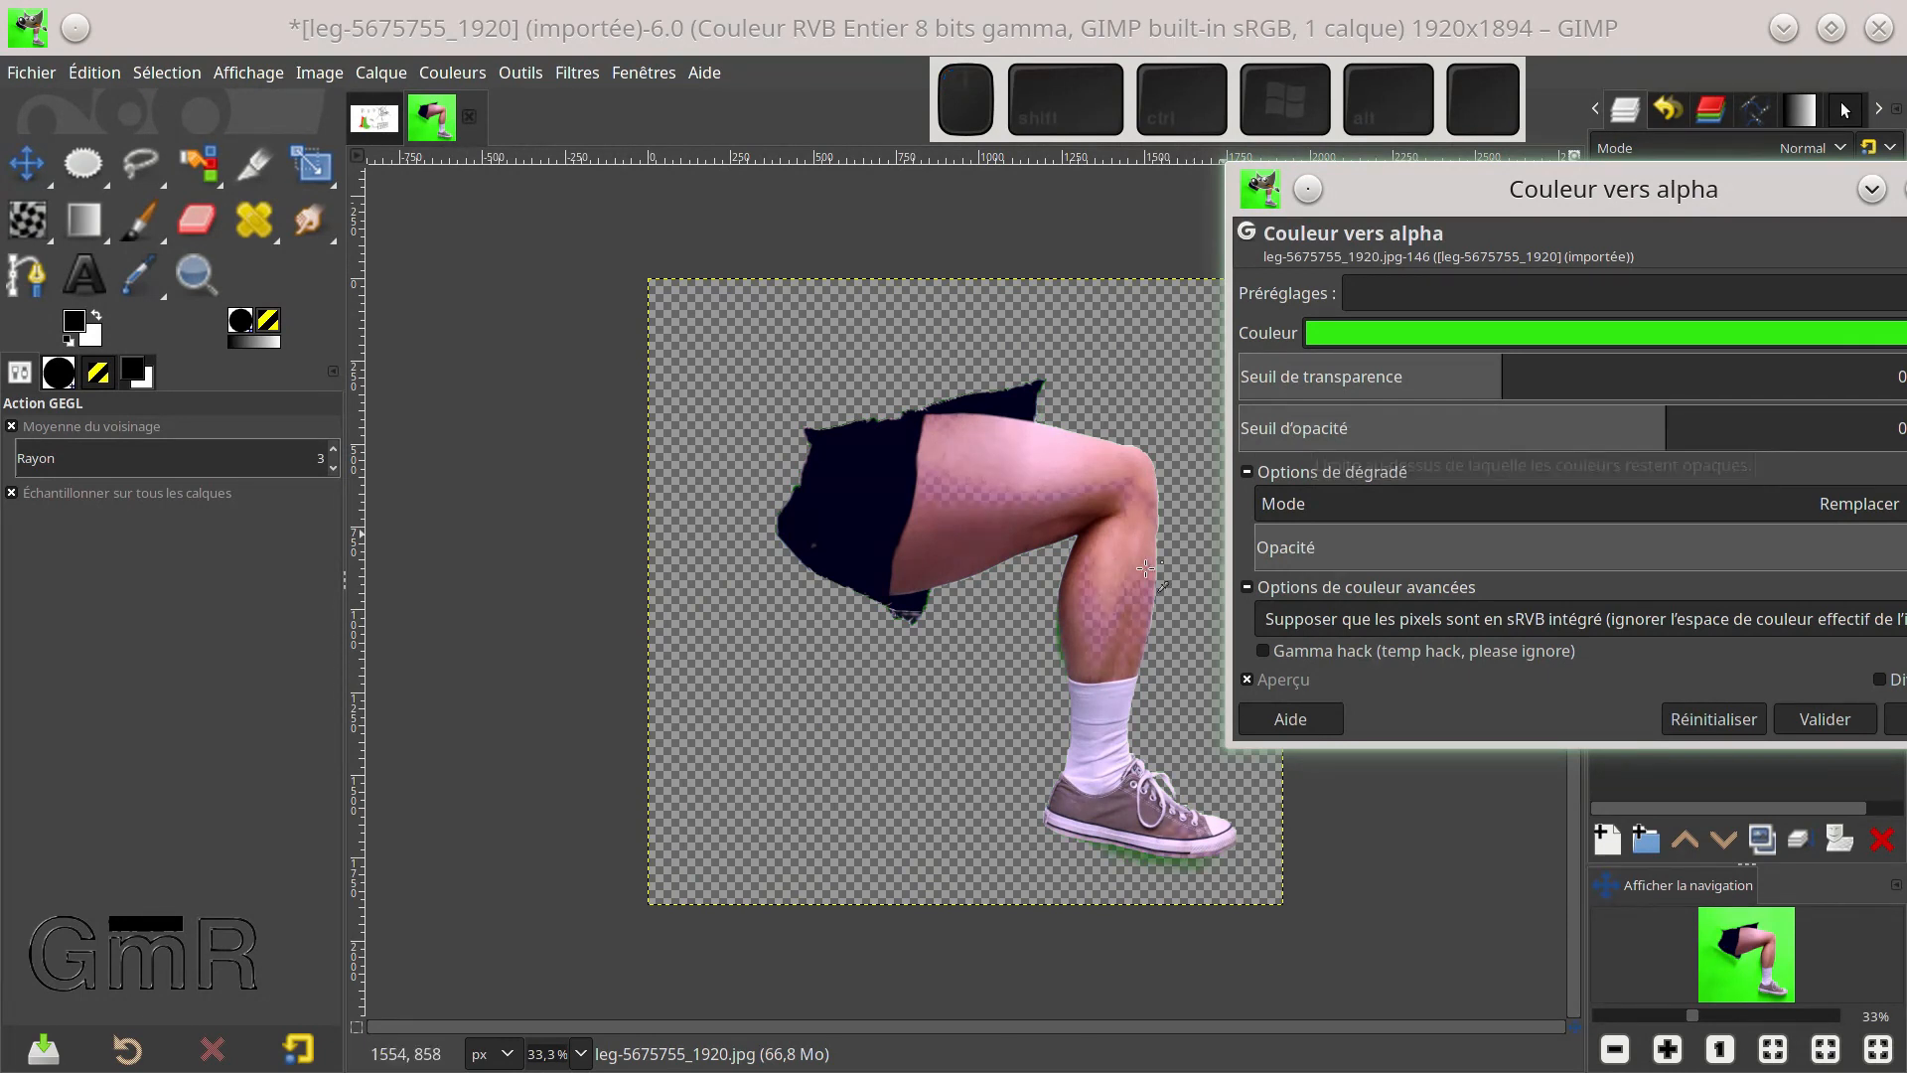
Set the transparency threshold to 0.465 and the opacity threshold to 0.368 for the leg cutout
click(1484, 379)
drag(1484, 379, 1400, 381)
drag(1583, 432, 1497, 429)
drag(1448, 377, 1564, 375)
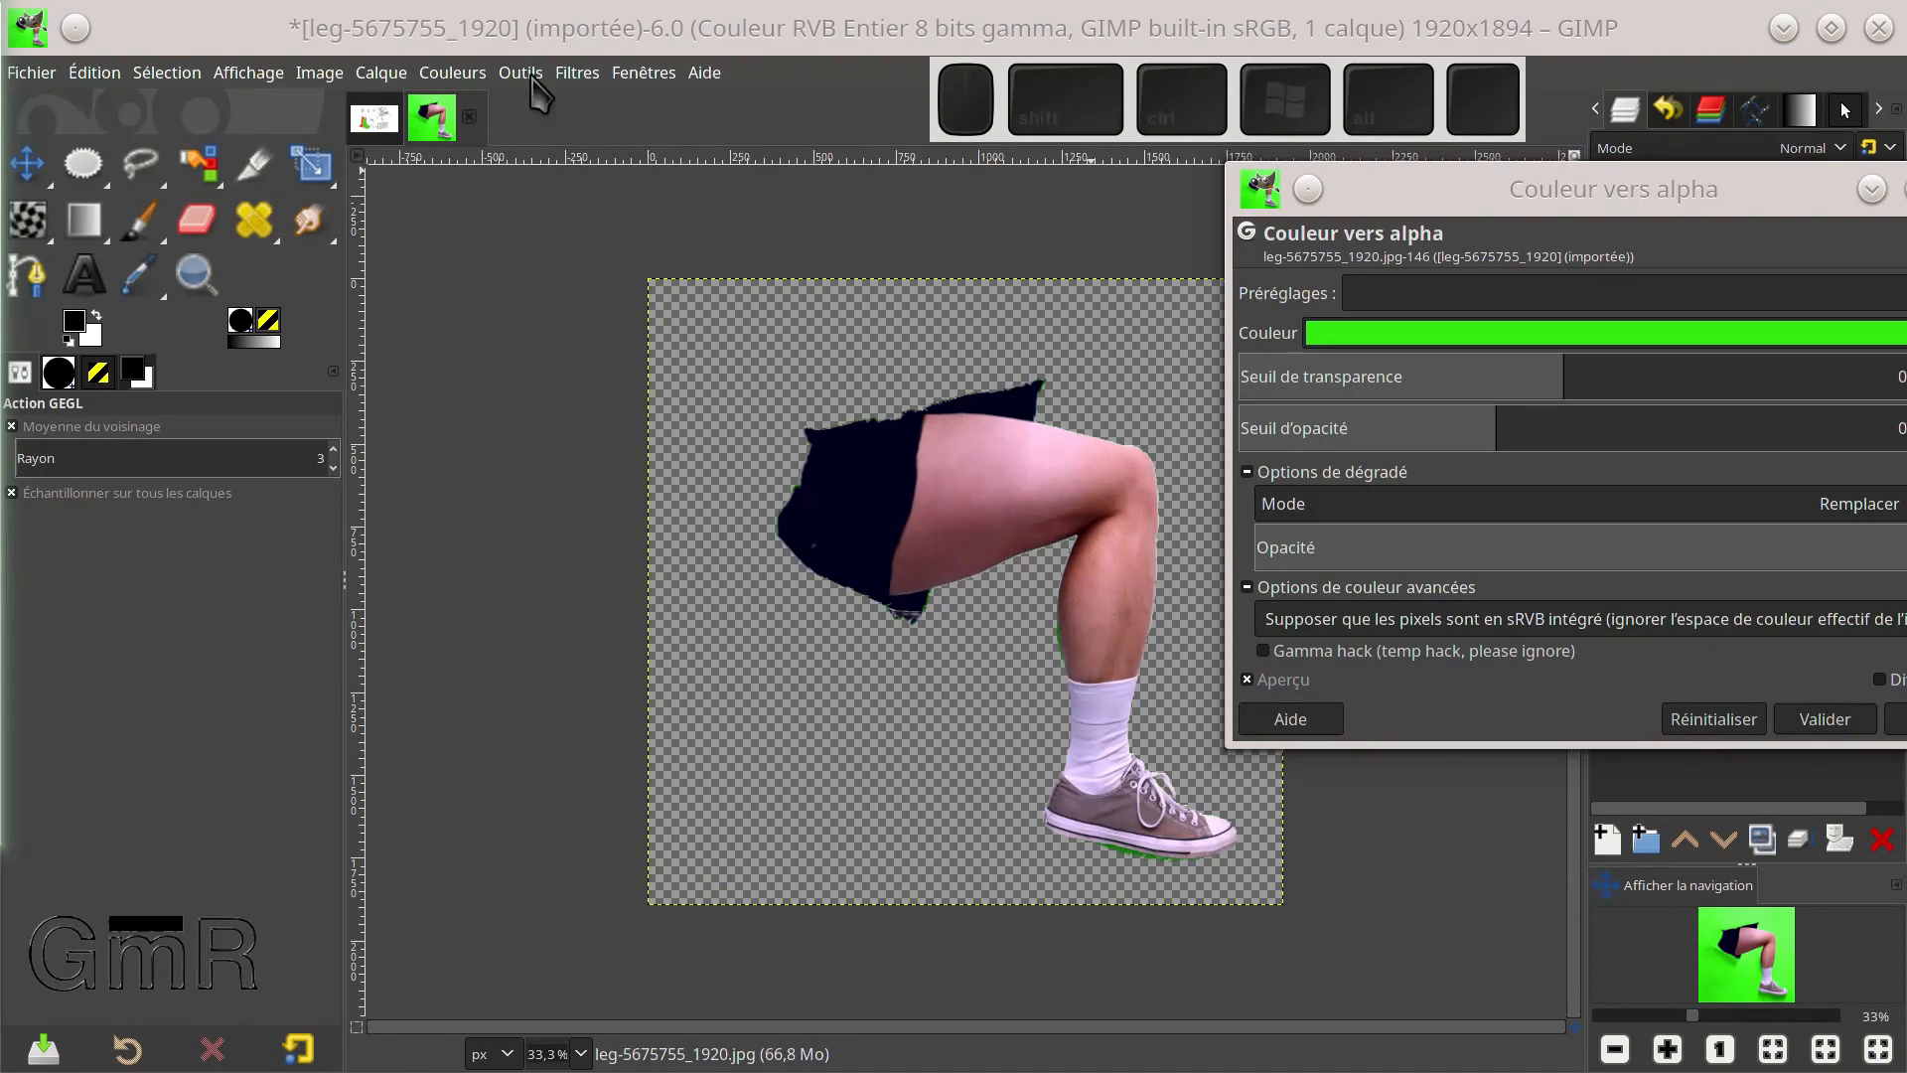
drag(1639, 189, 1511, 169)
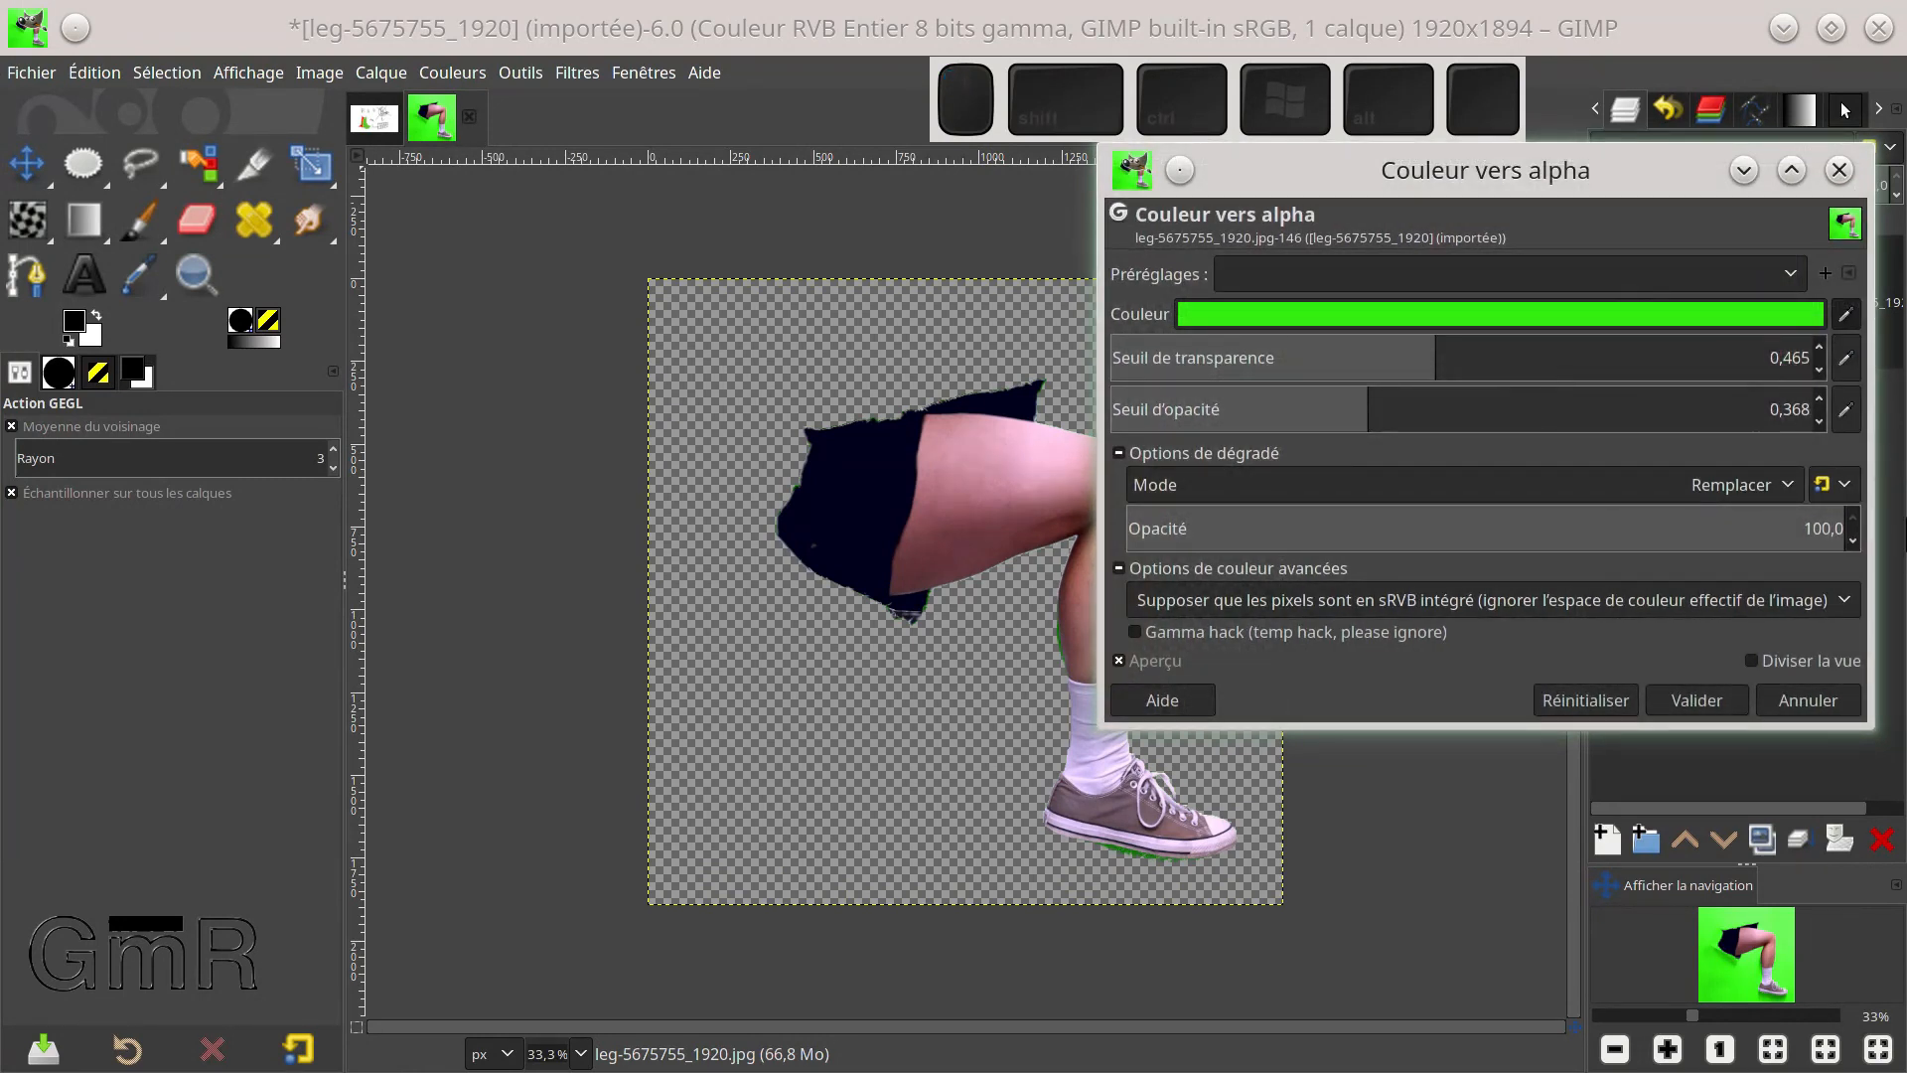
Try the Normal and Effacer blending modes of Couleur vers alpha on the leg, and restore the Remplacer mode
click(1332, 486)
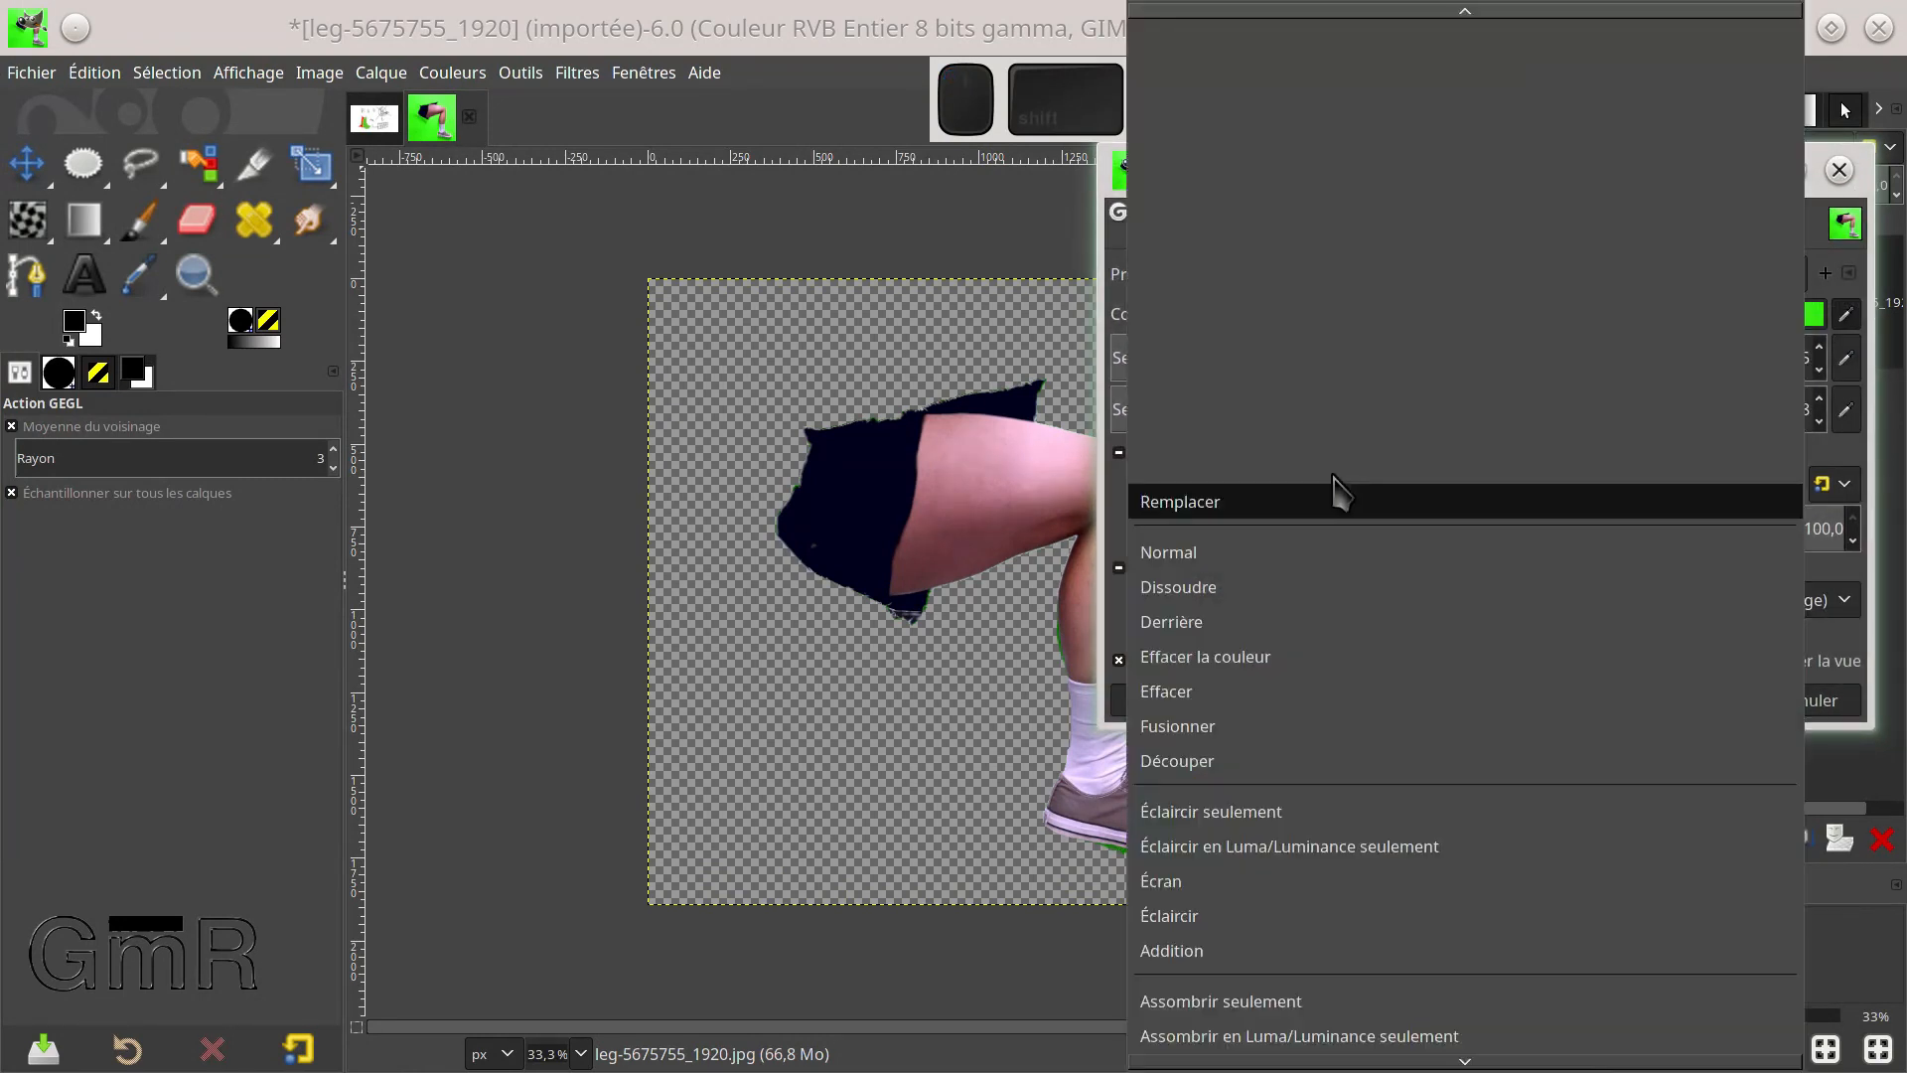
click(1260, 549)
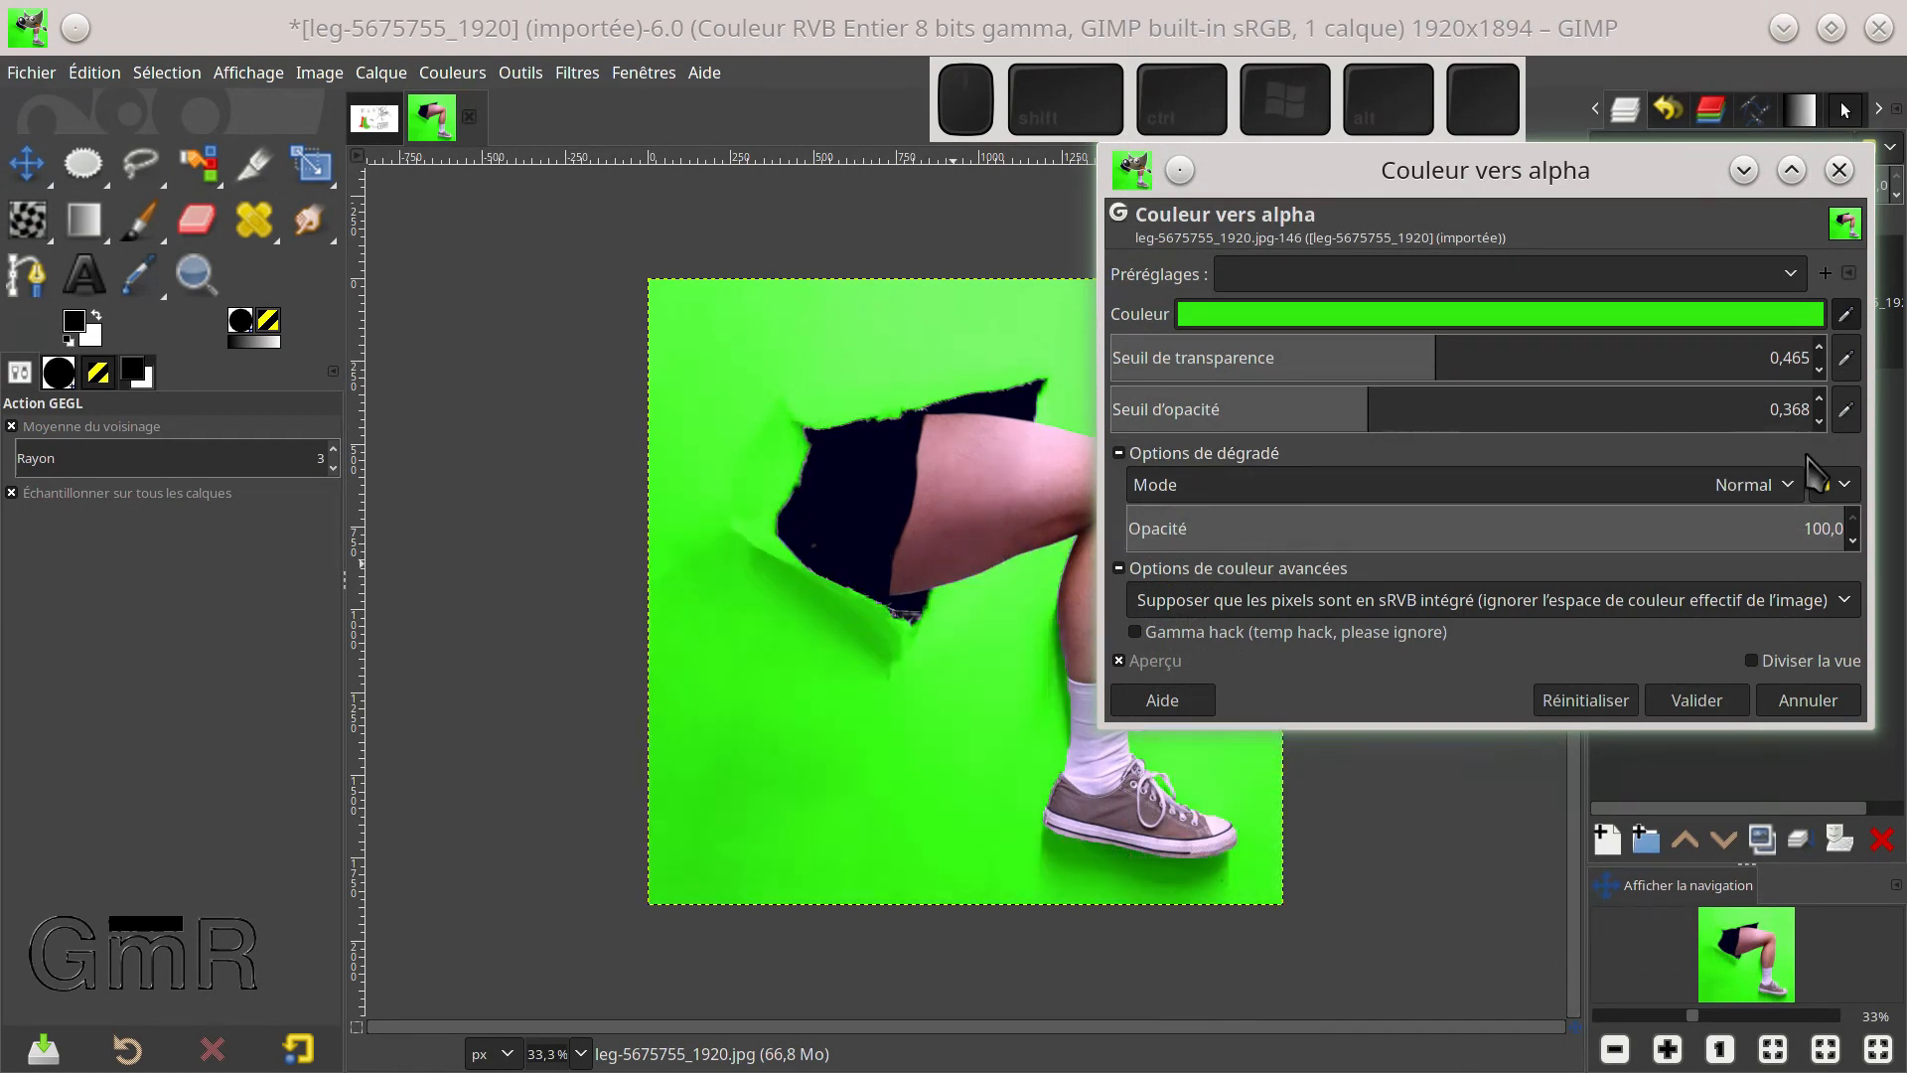
click(1787, 487)
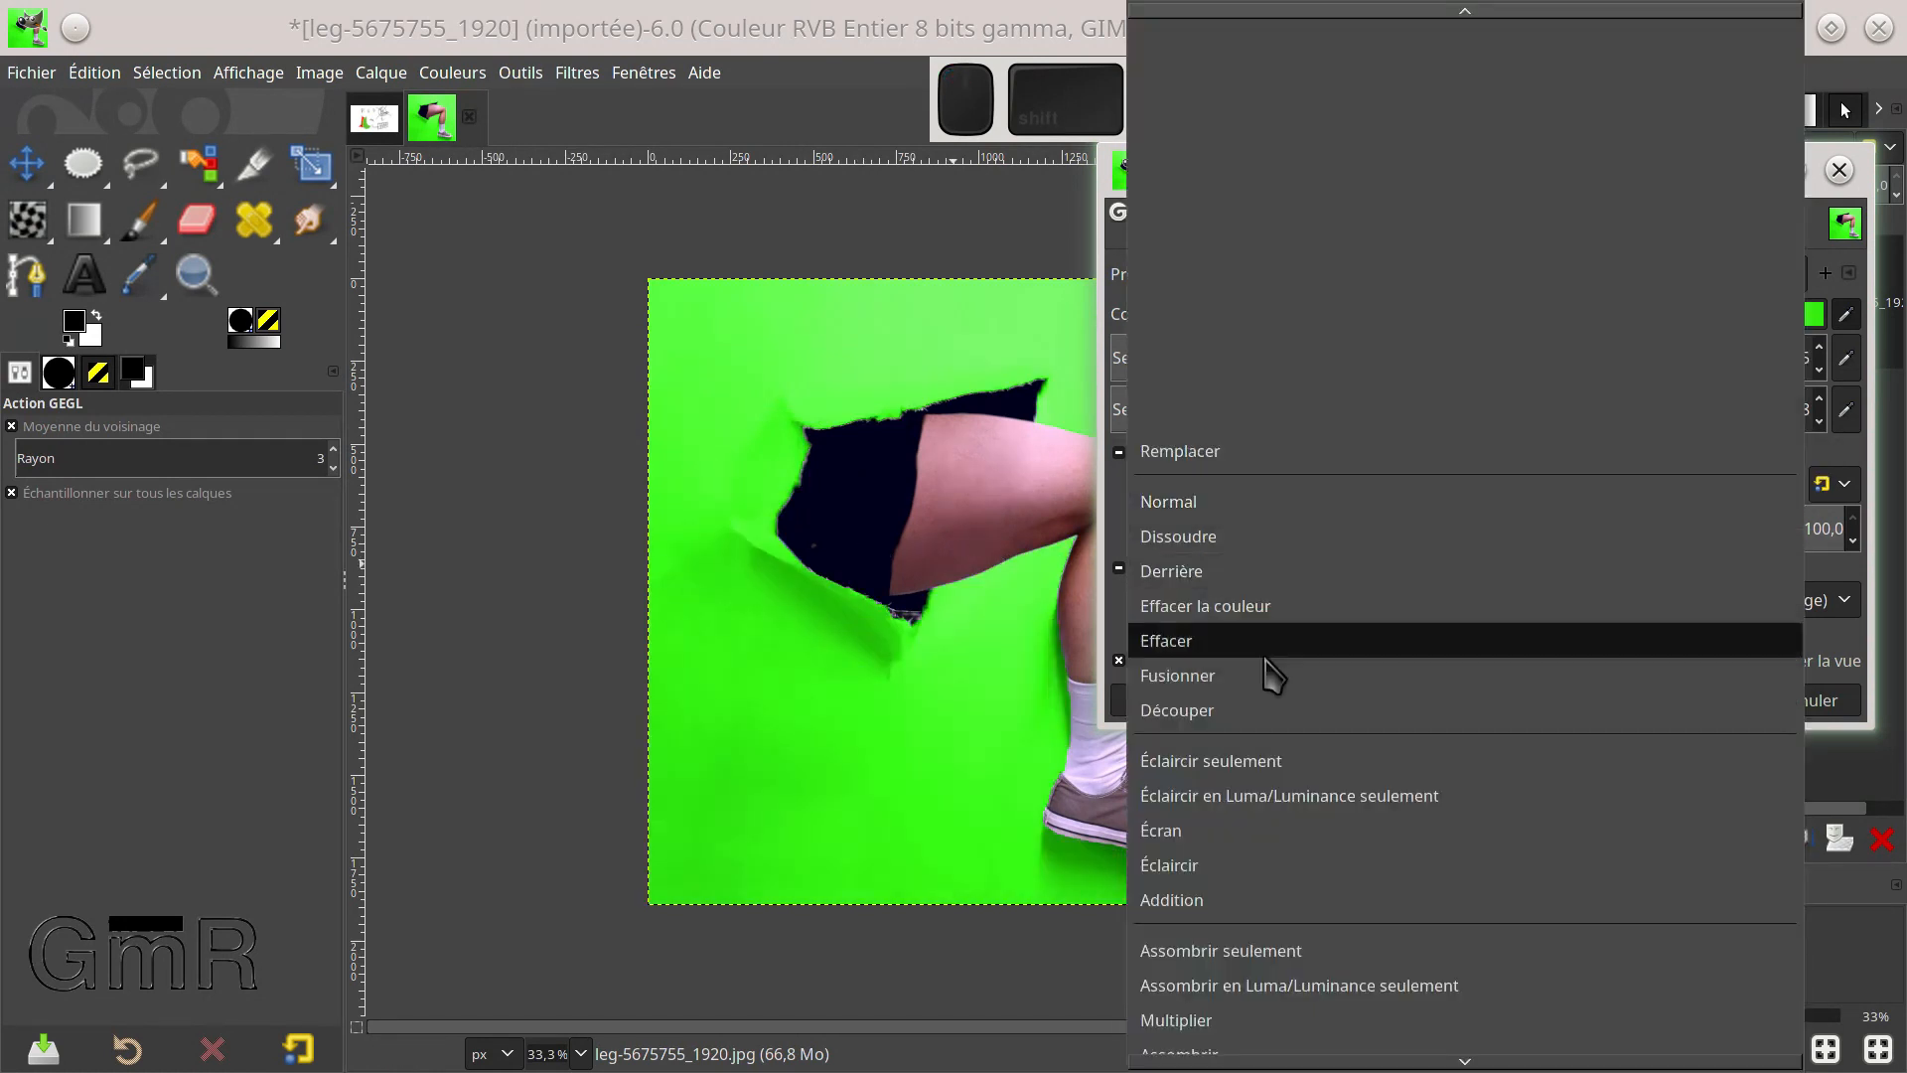
click(1225, 641)
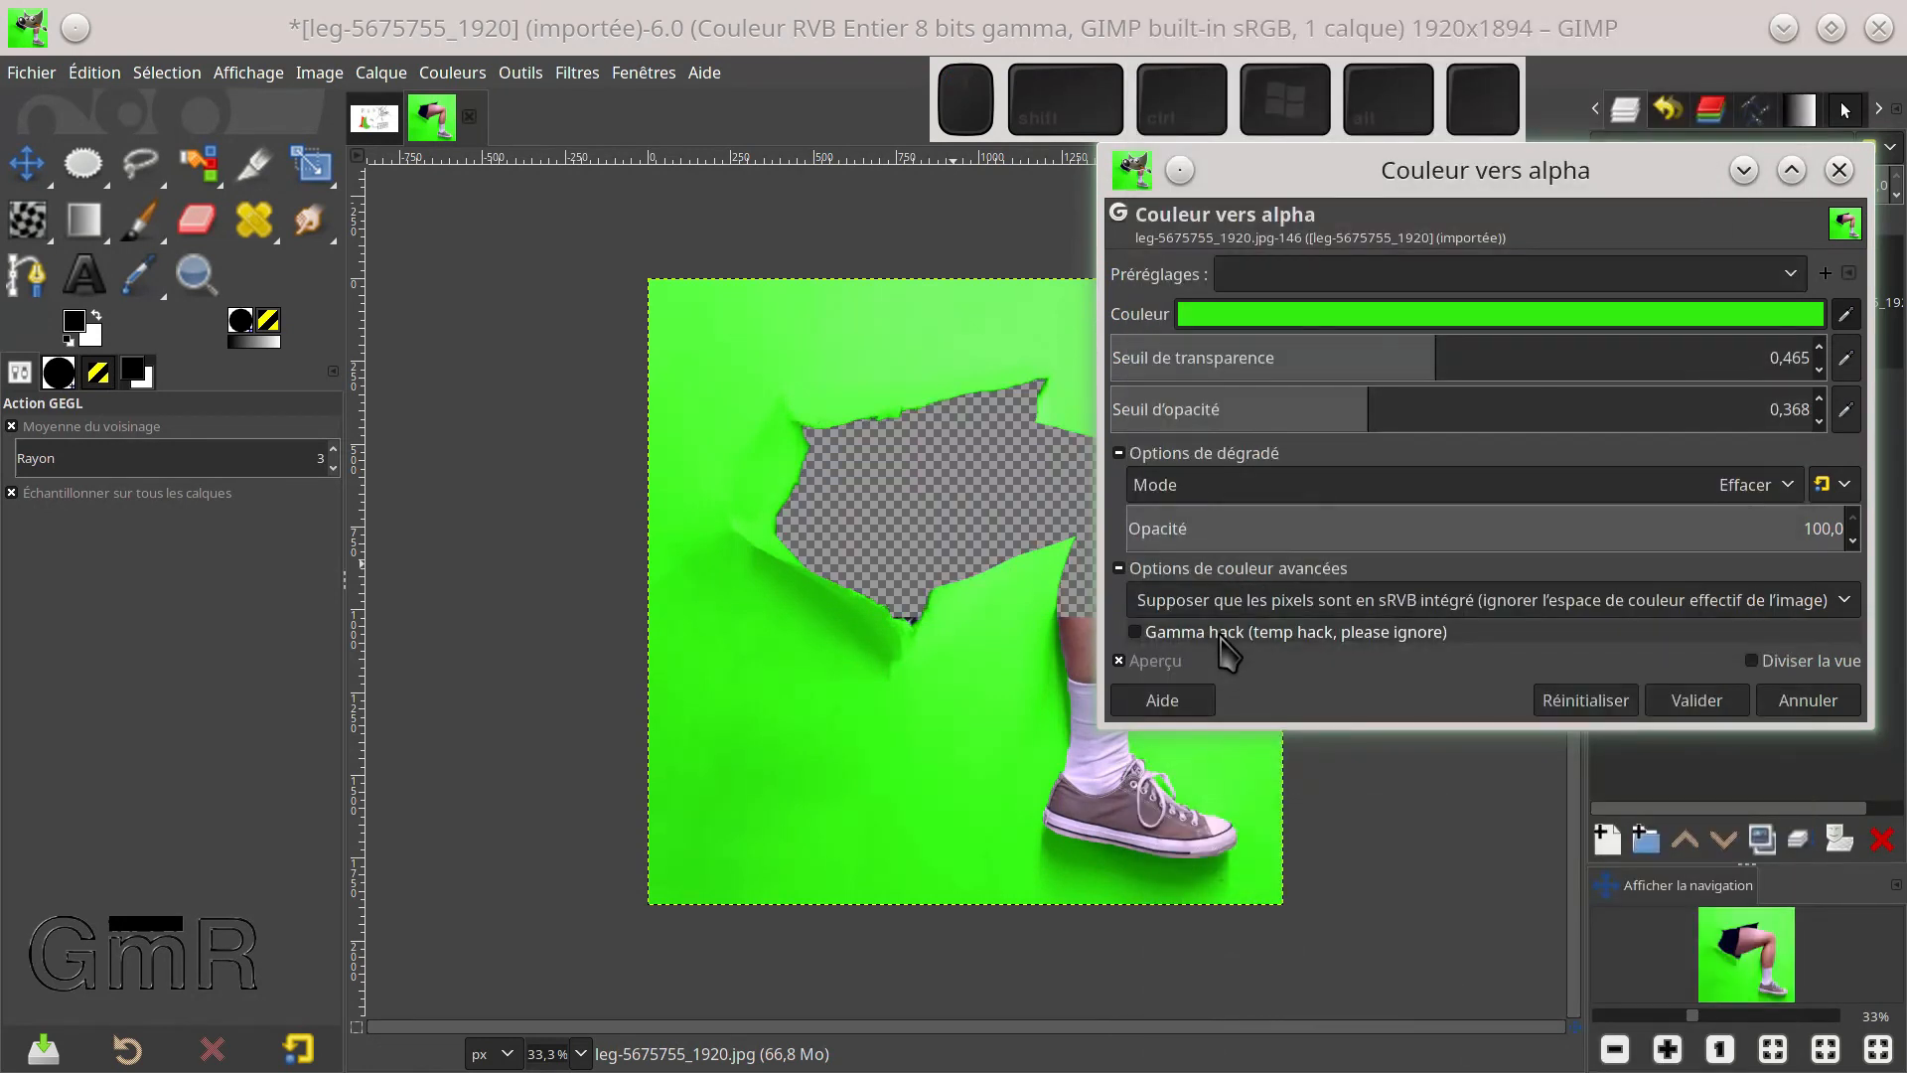
drag(1327, 171, 1521, 171)
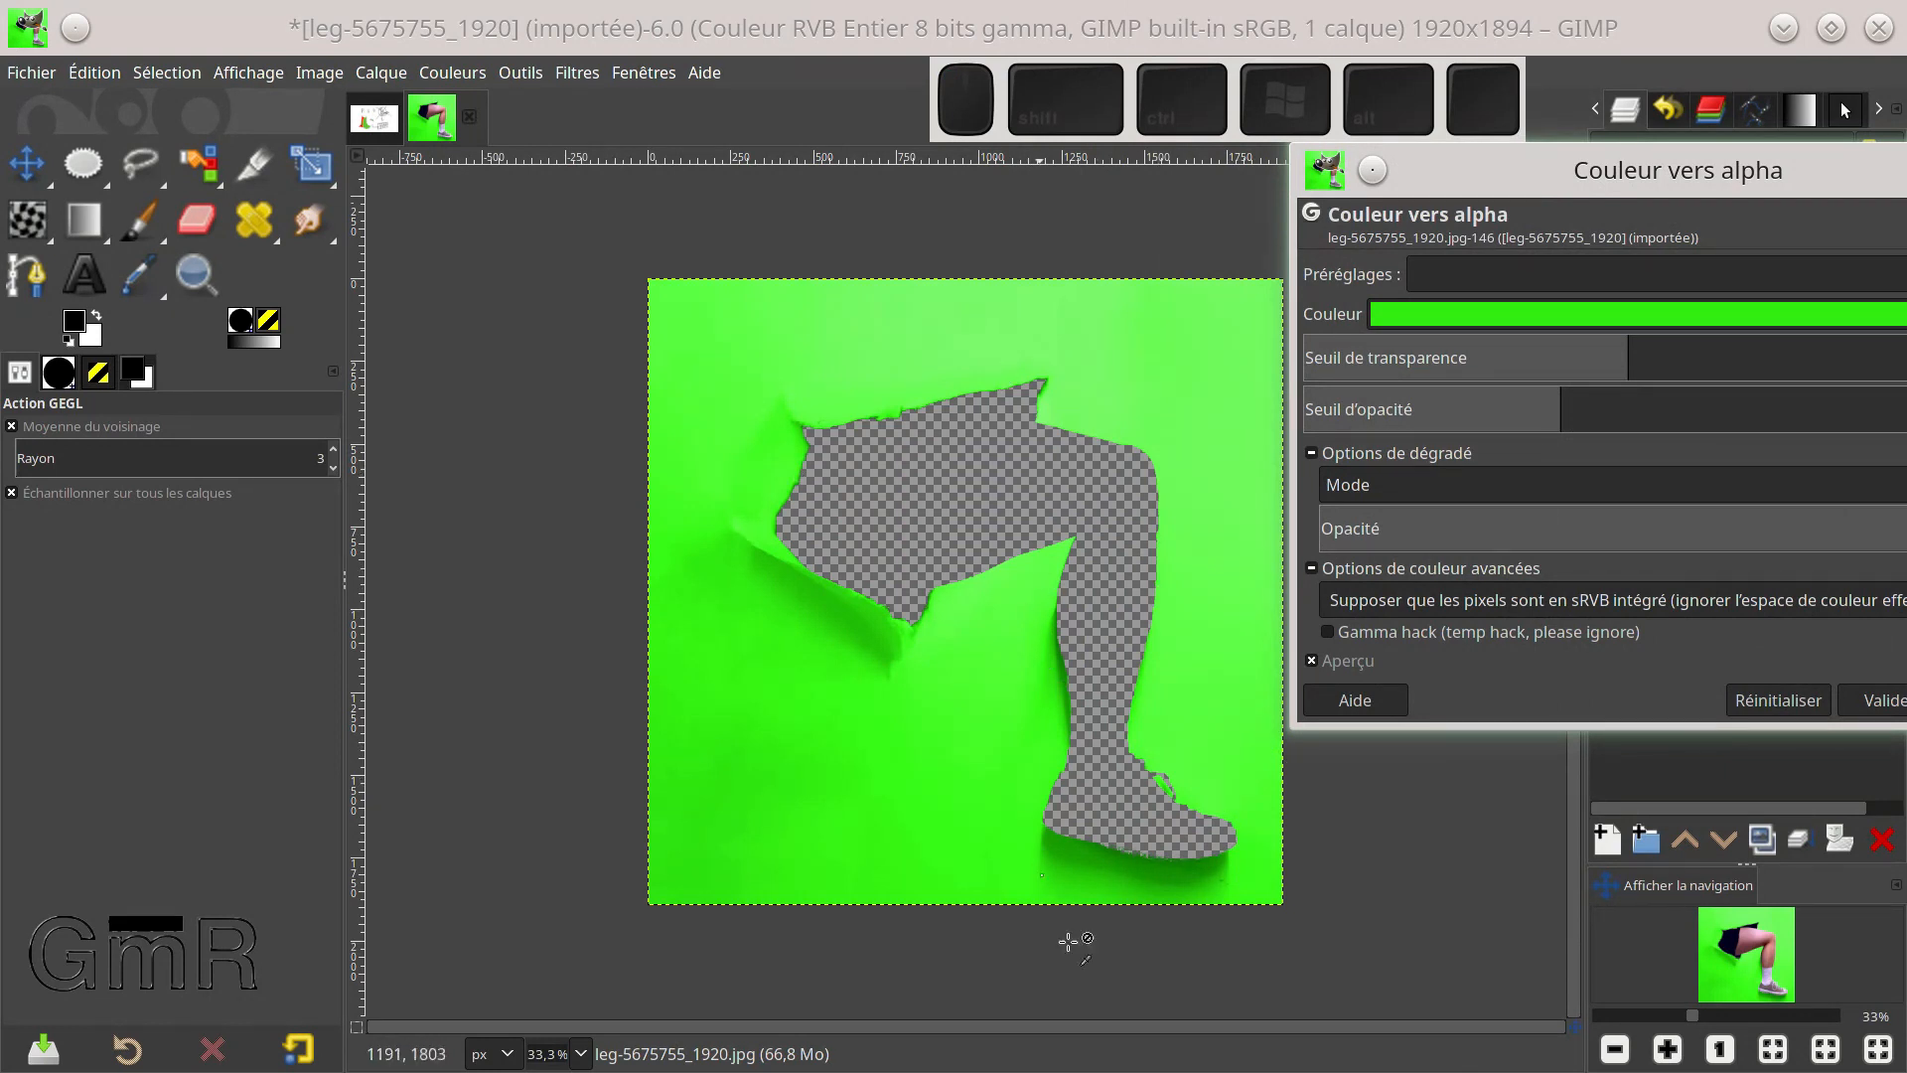
drag(1577, 171, 1291, 171)
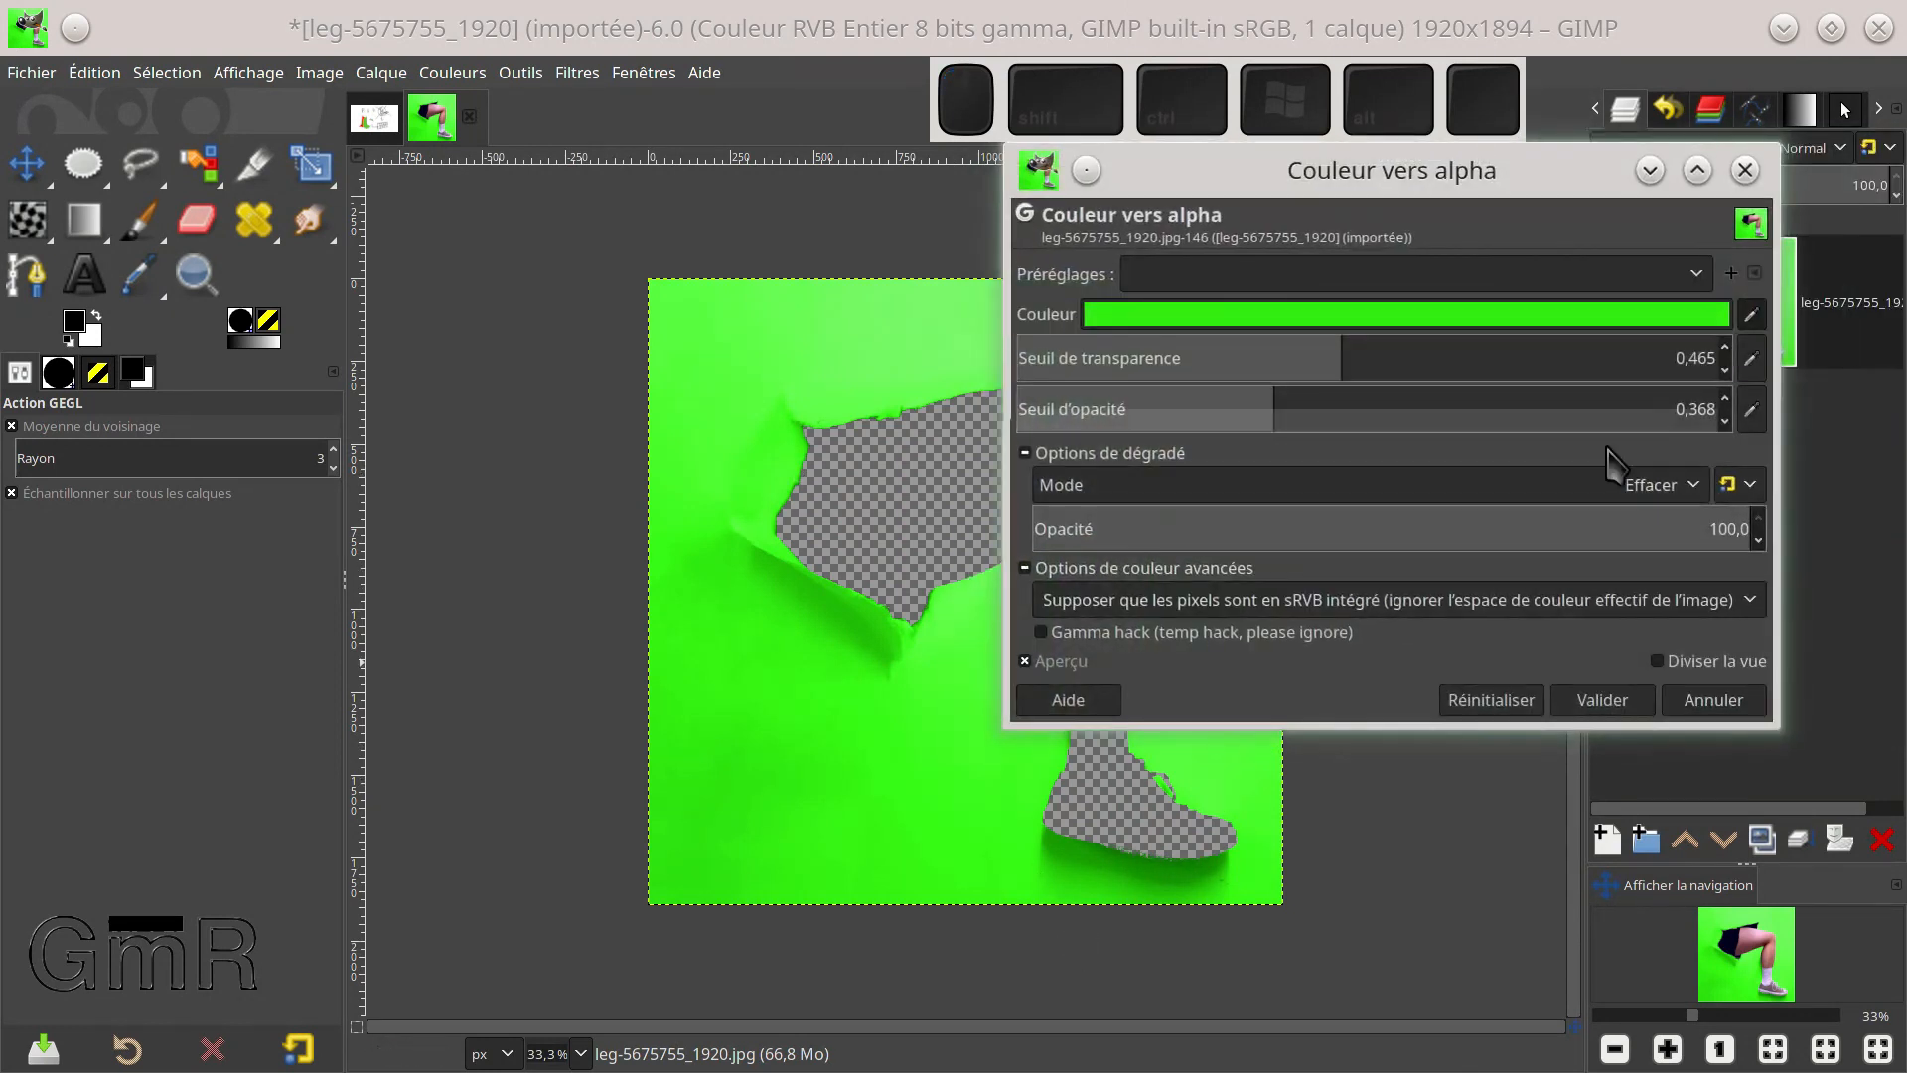
click(1654, 485)
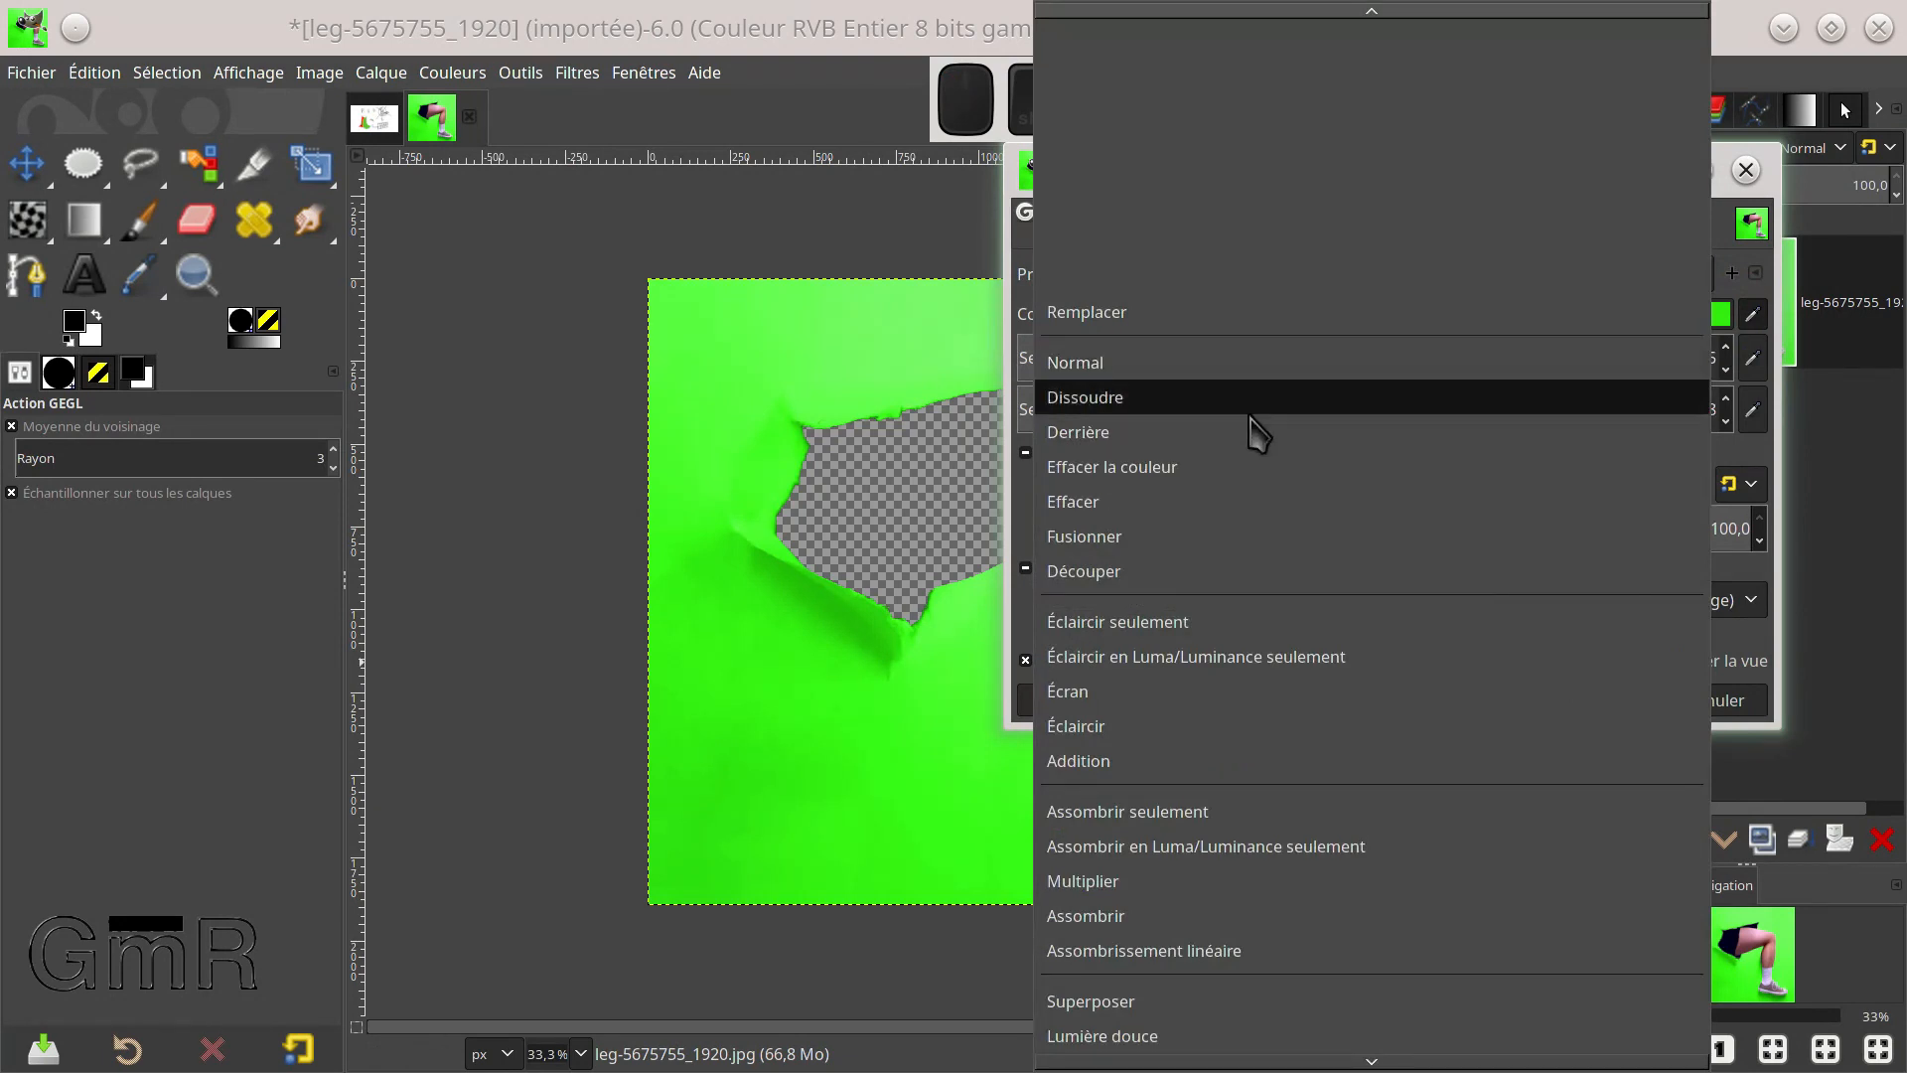
click(1202, 315)
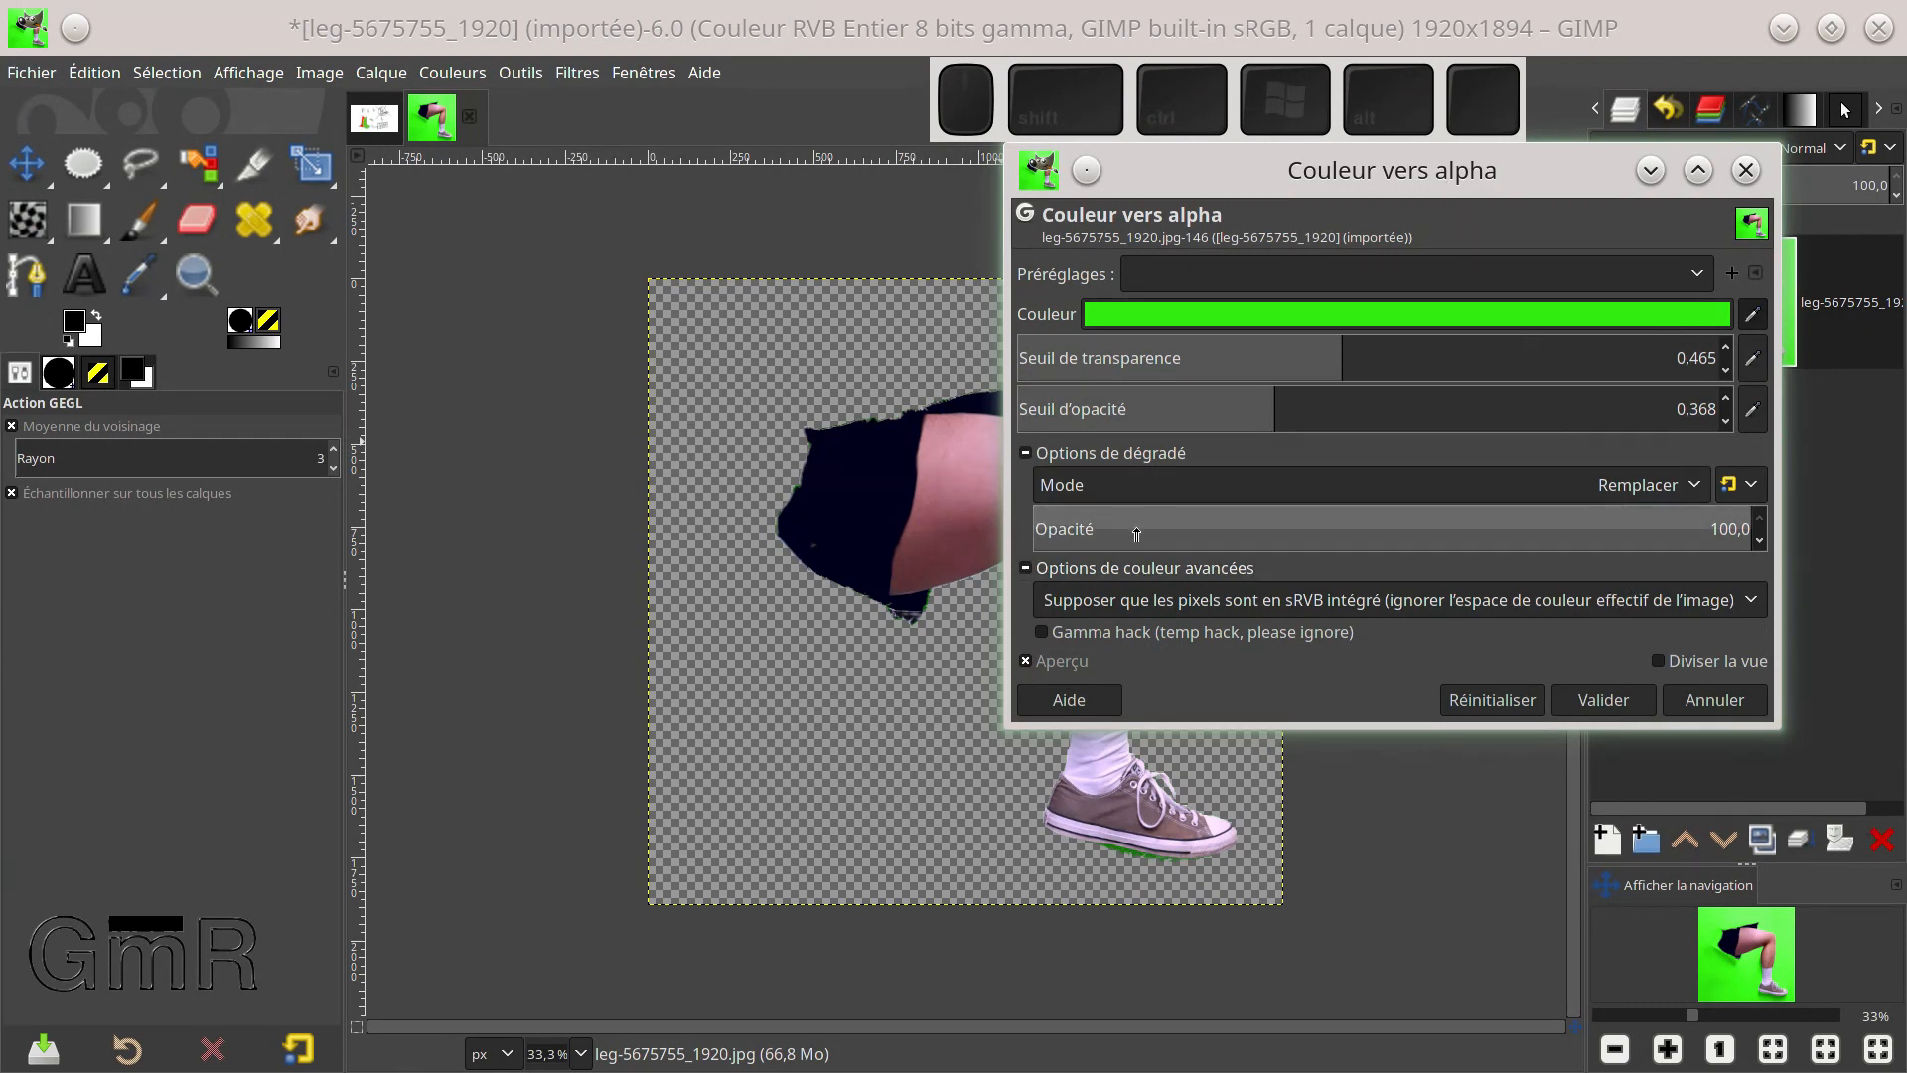
Try different opacities for the Couleur vers alpha blending, ending at 98.3
click(1302, 534)
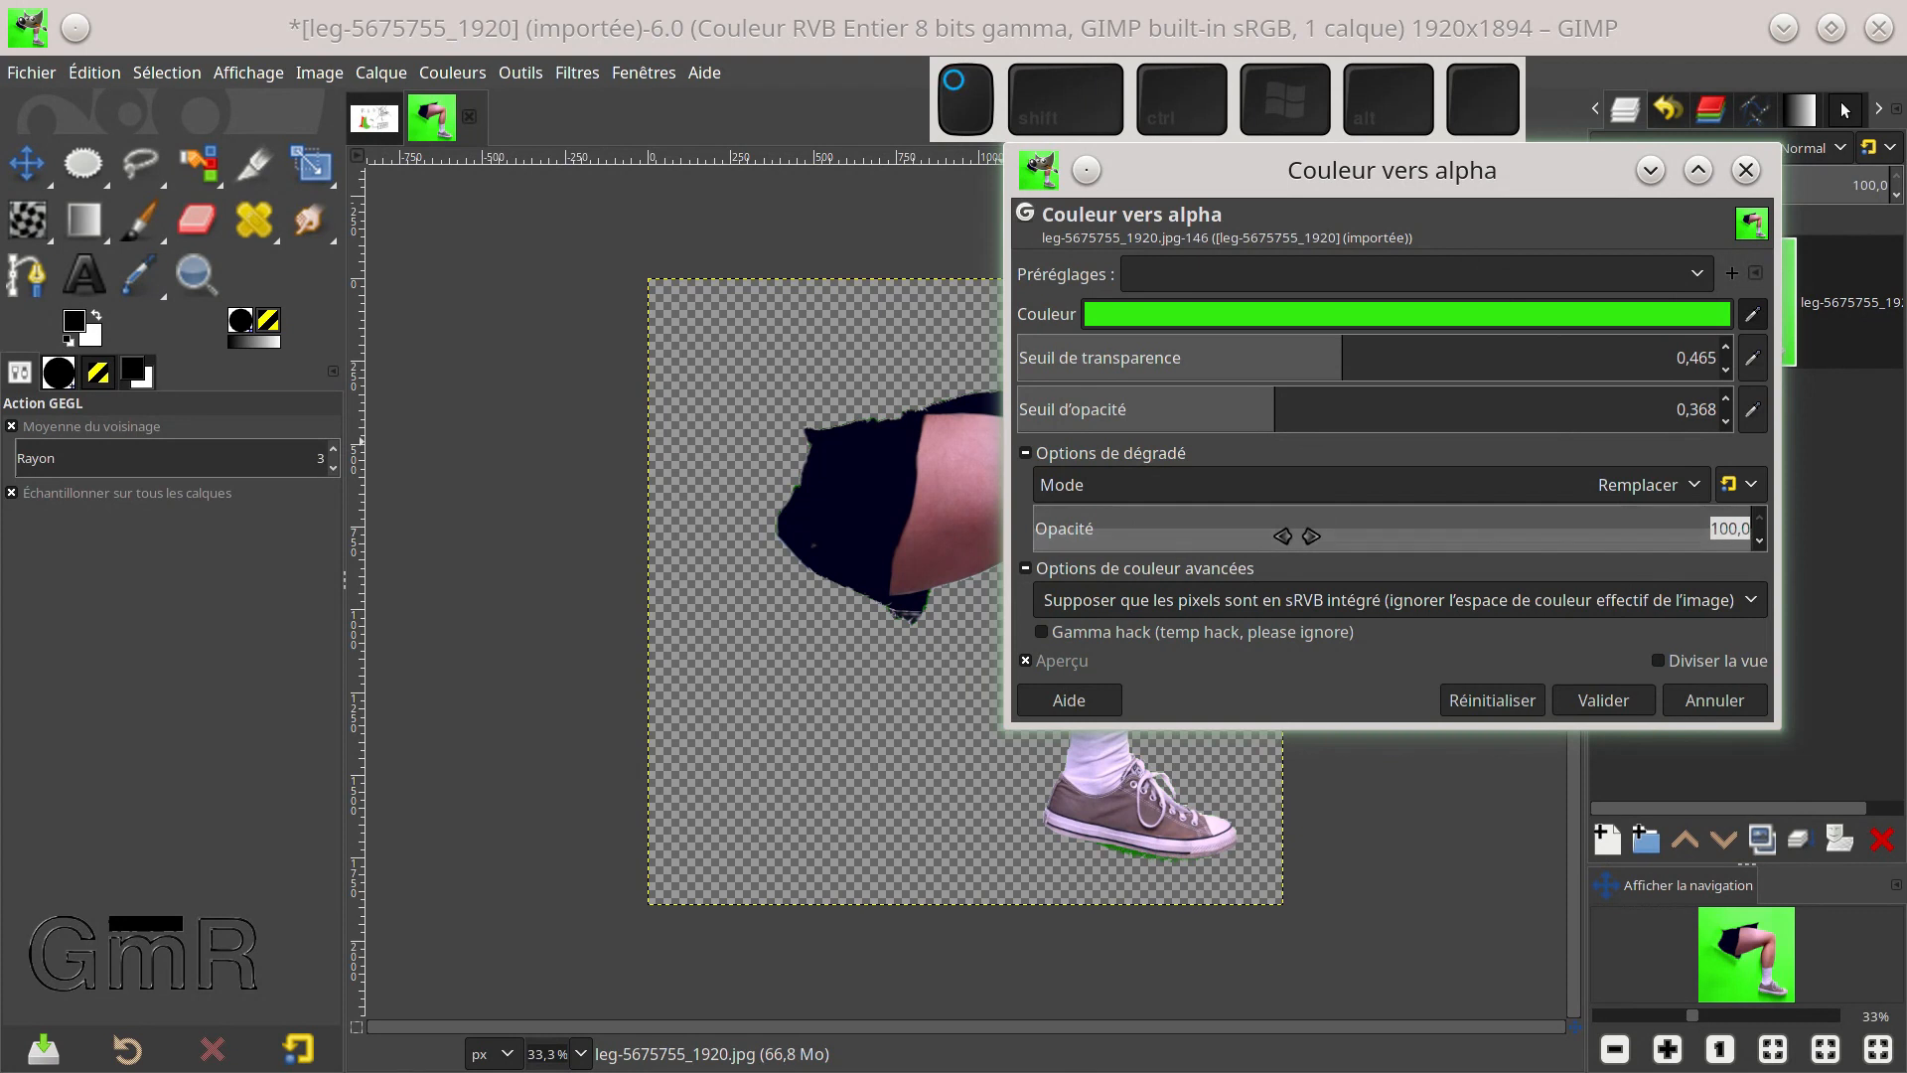
drag(1302, 535, 1742, 549)
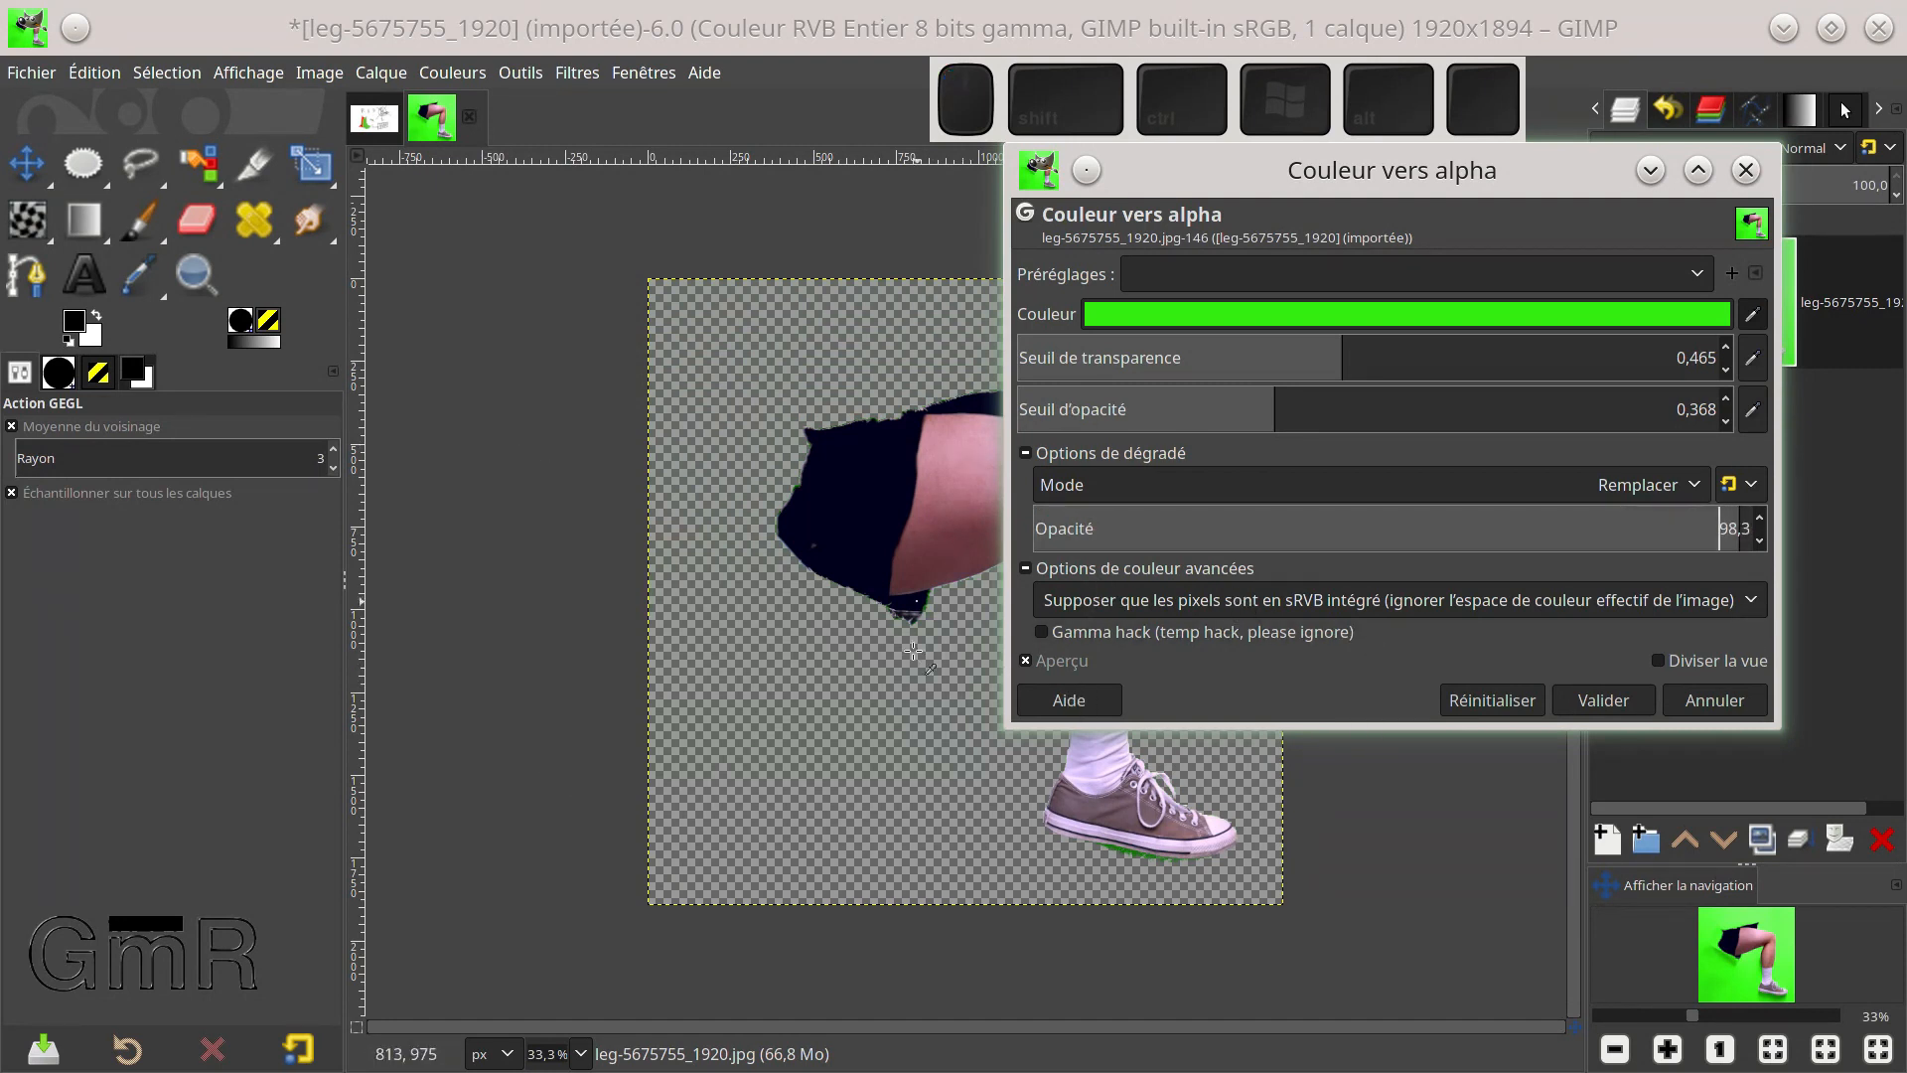
Compare the leg with its original in a split view, and apply Couleur vers alpha to the layer
click(1658, 661)
drag(1468, 189, 1743, 570)
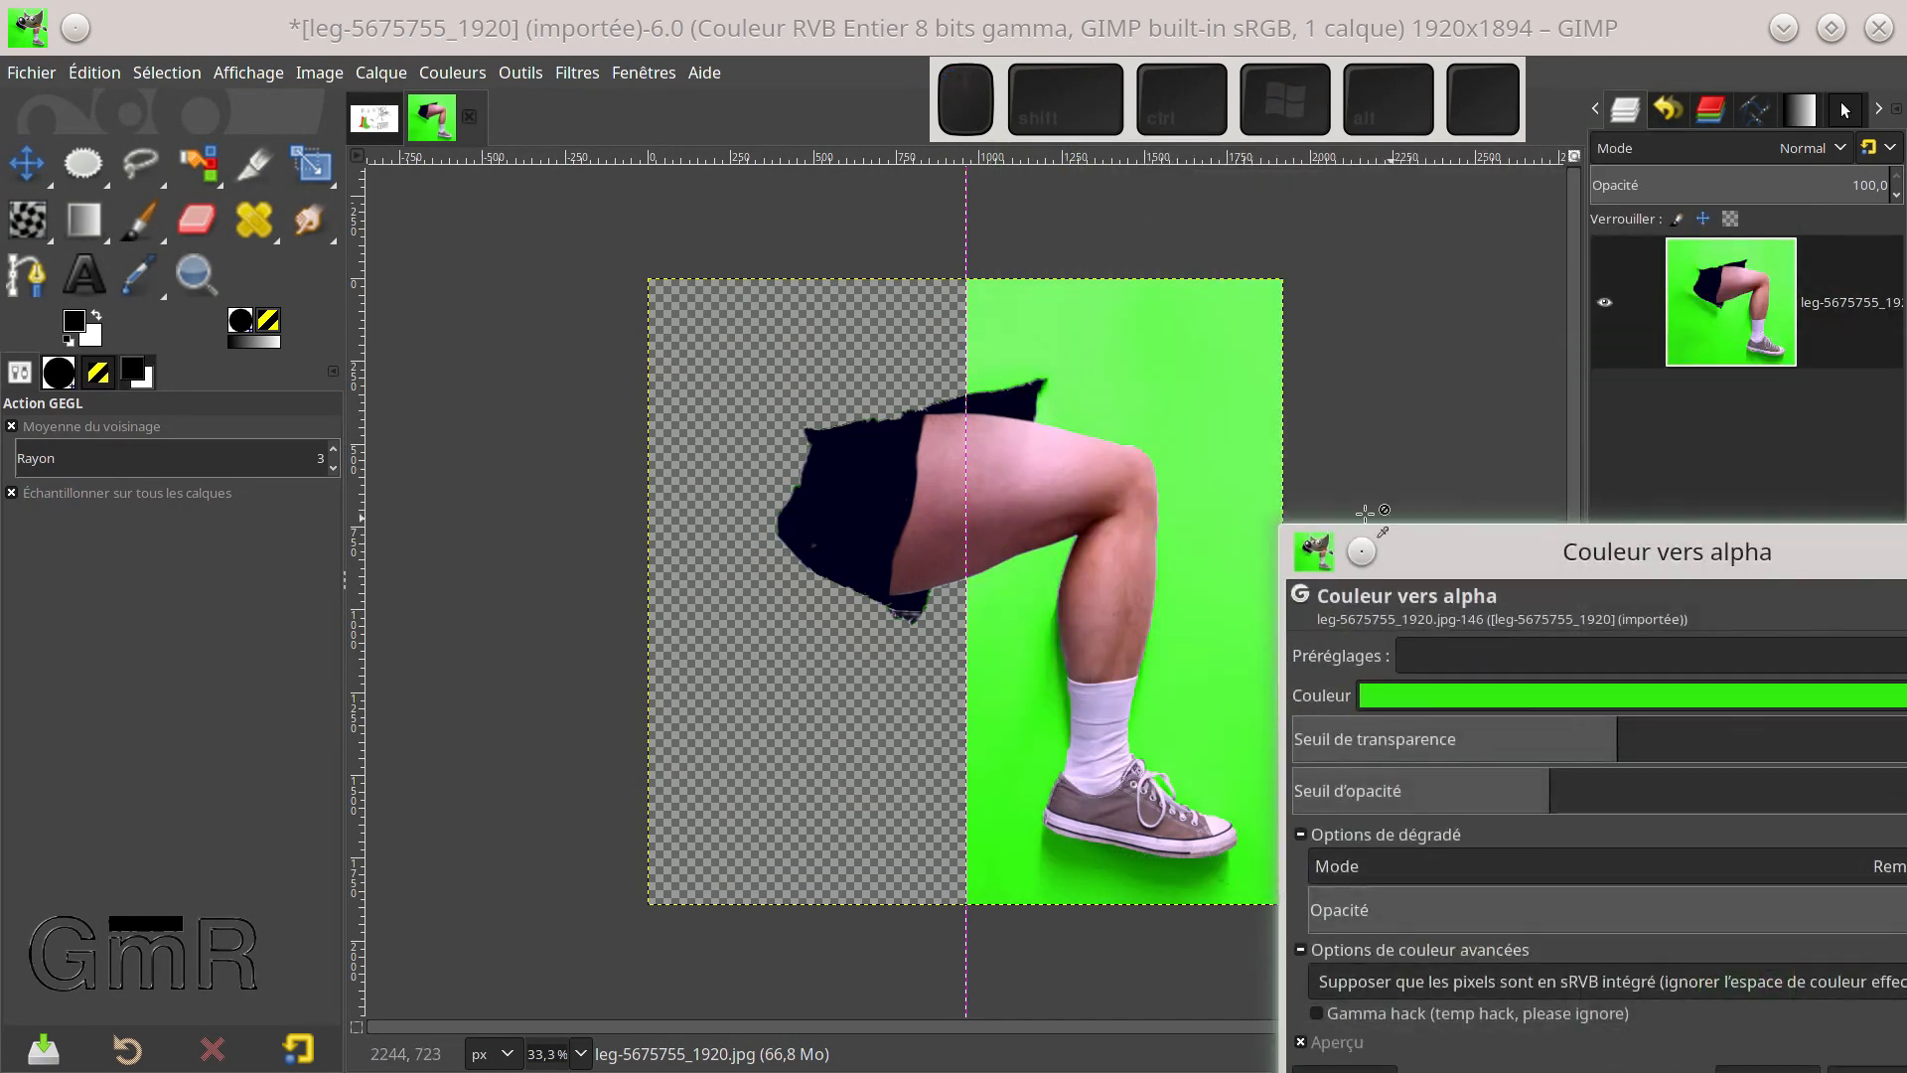
drag(1592, 574, 1057, 165)
click(1341, 670)
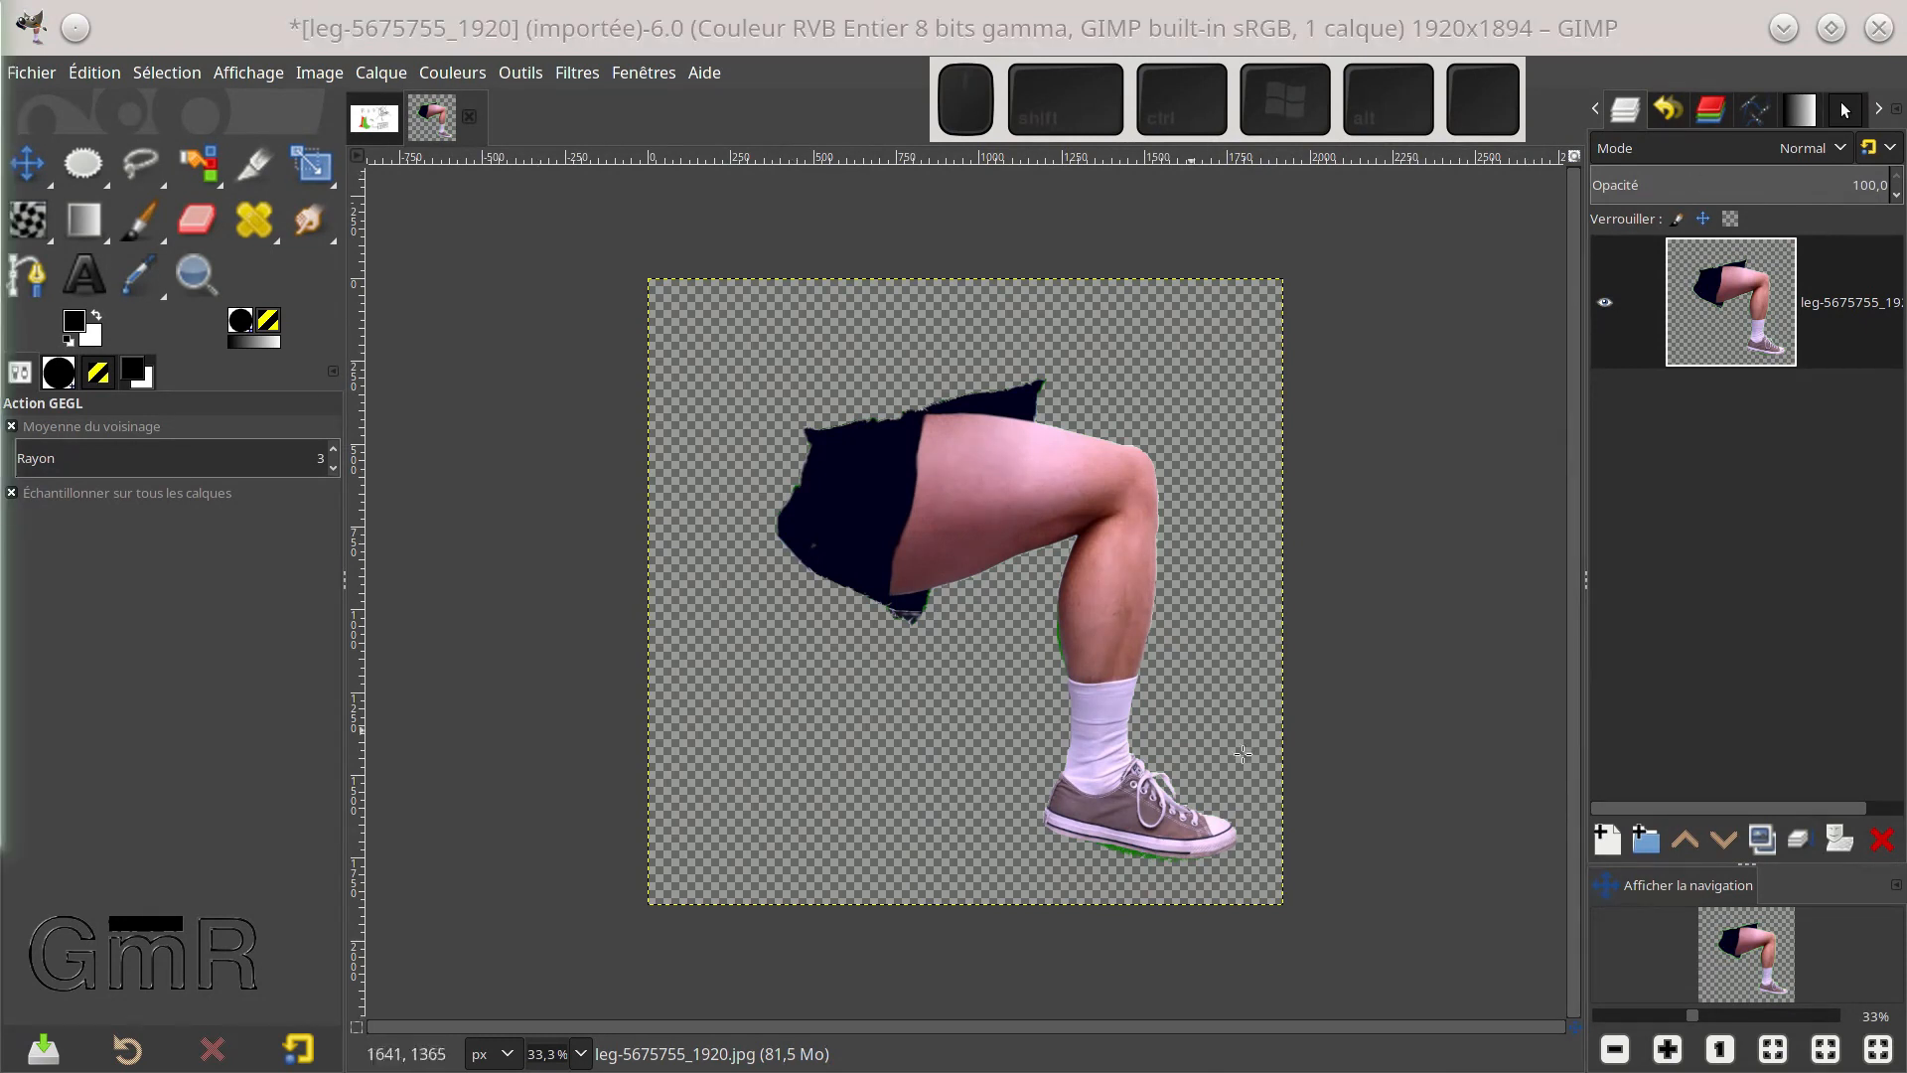
Preview Couleur vers alpha with white as its colour on the untitled RGB drawing, and close the filter without applying it
click(372, 121)
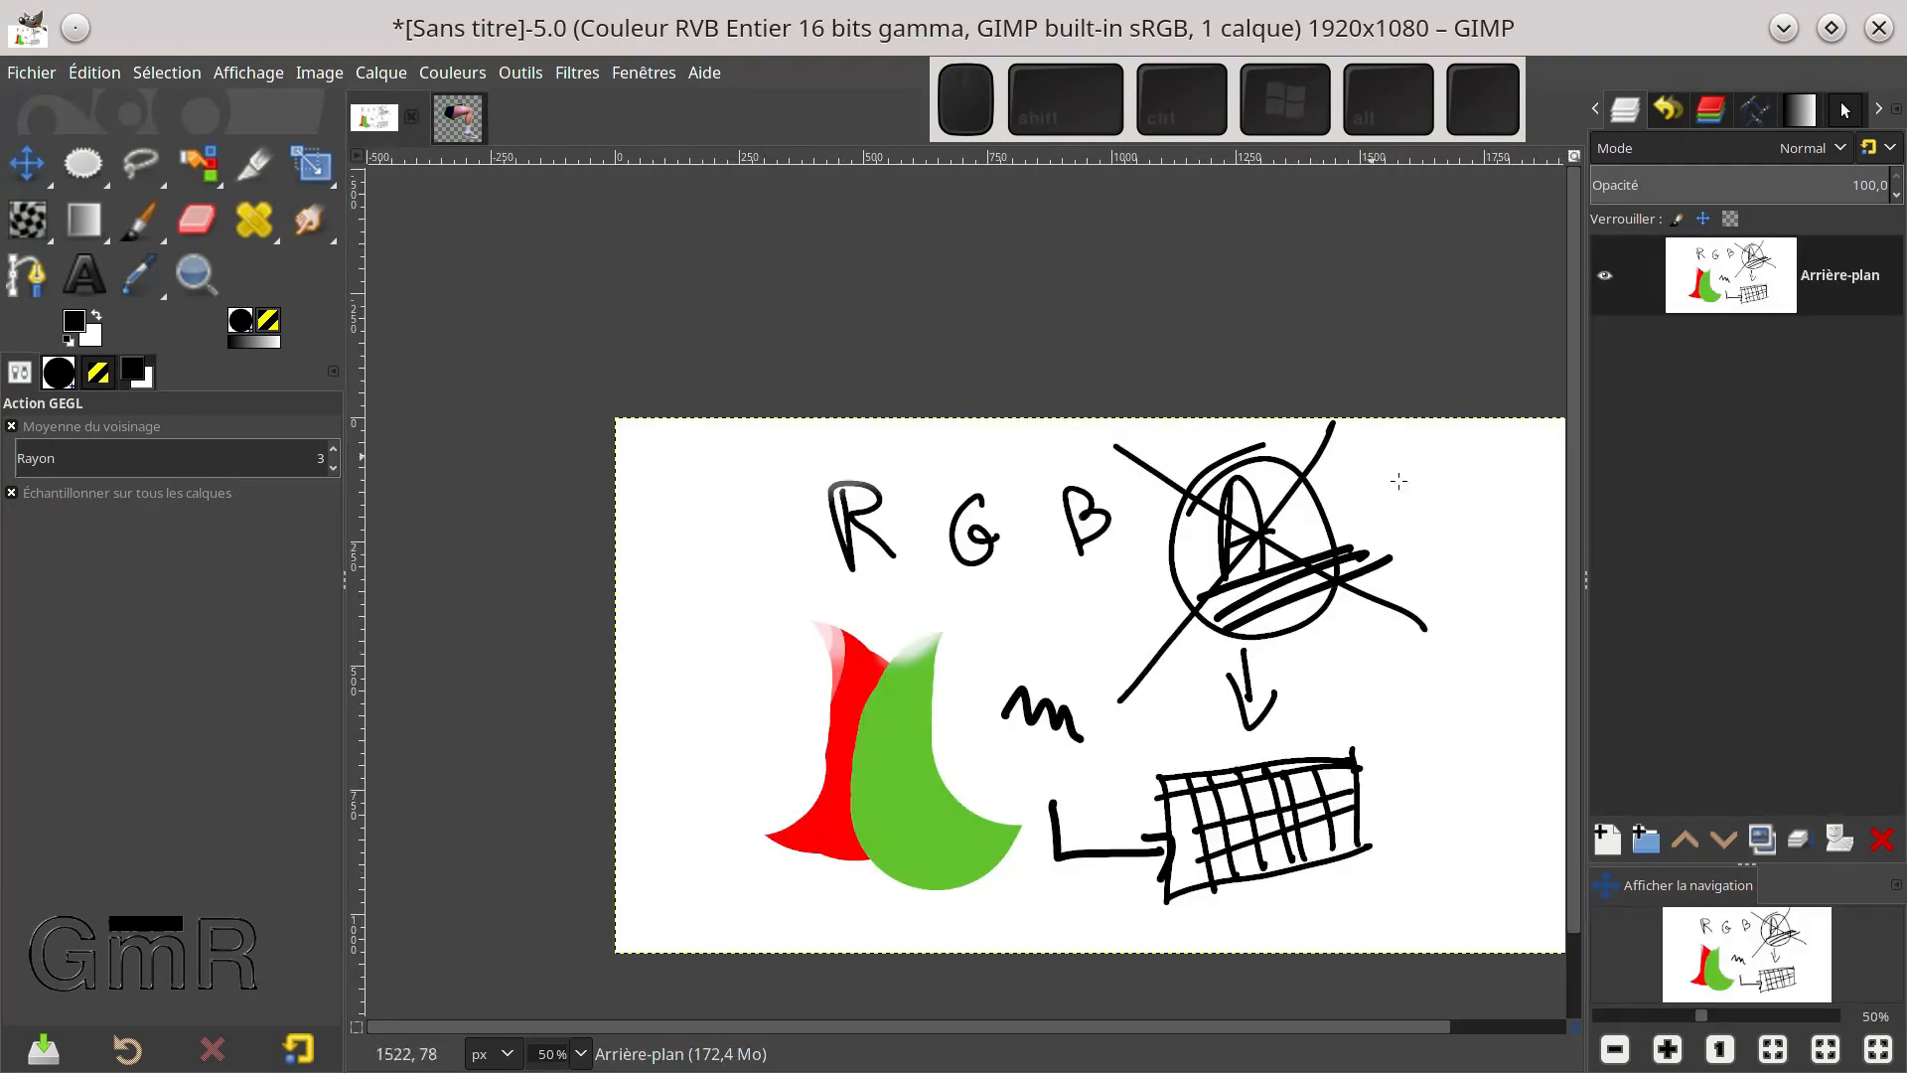
key(ctrl+shift+f)
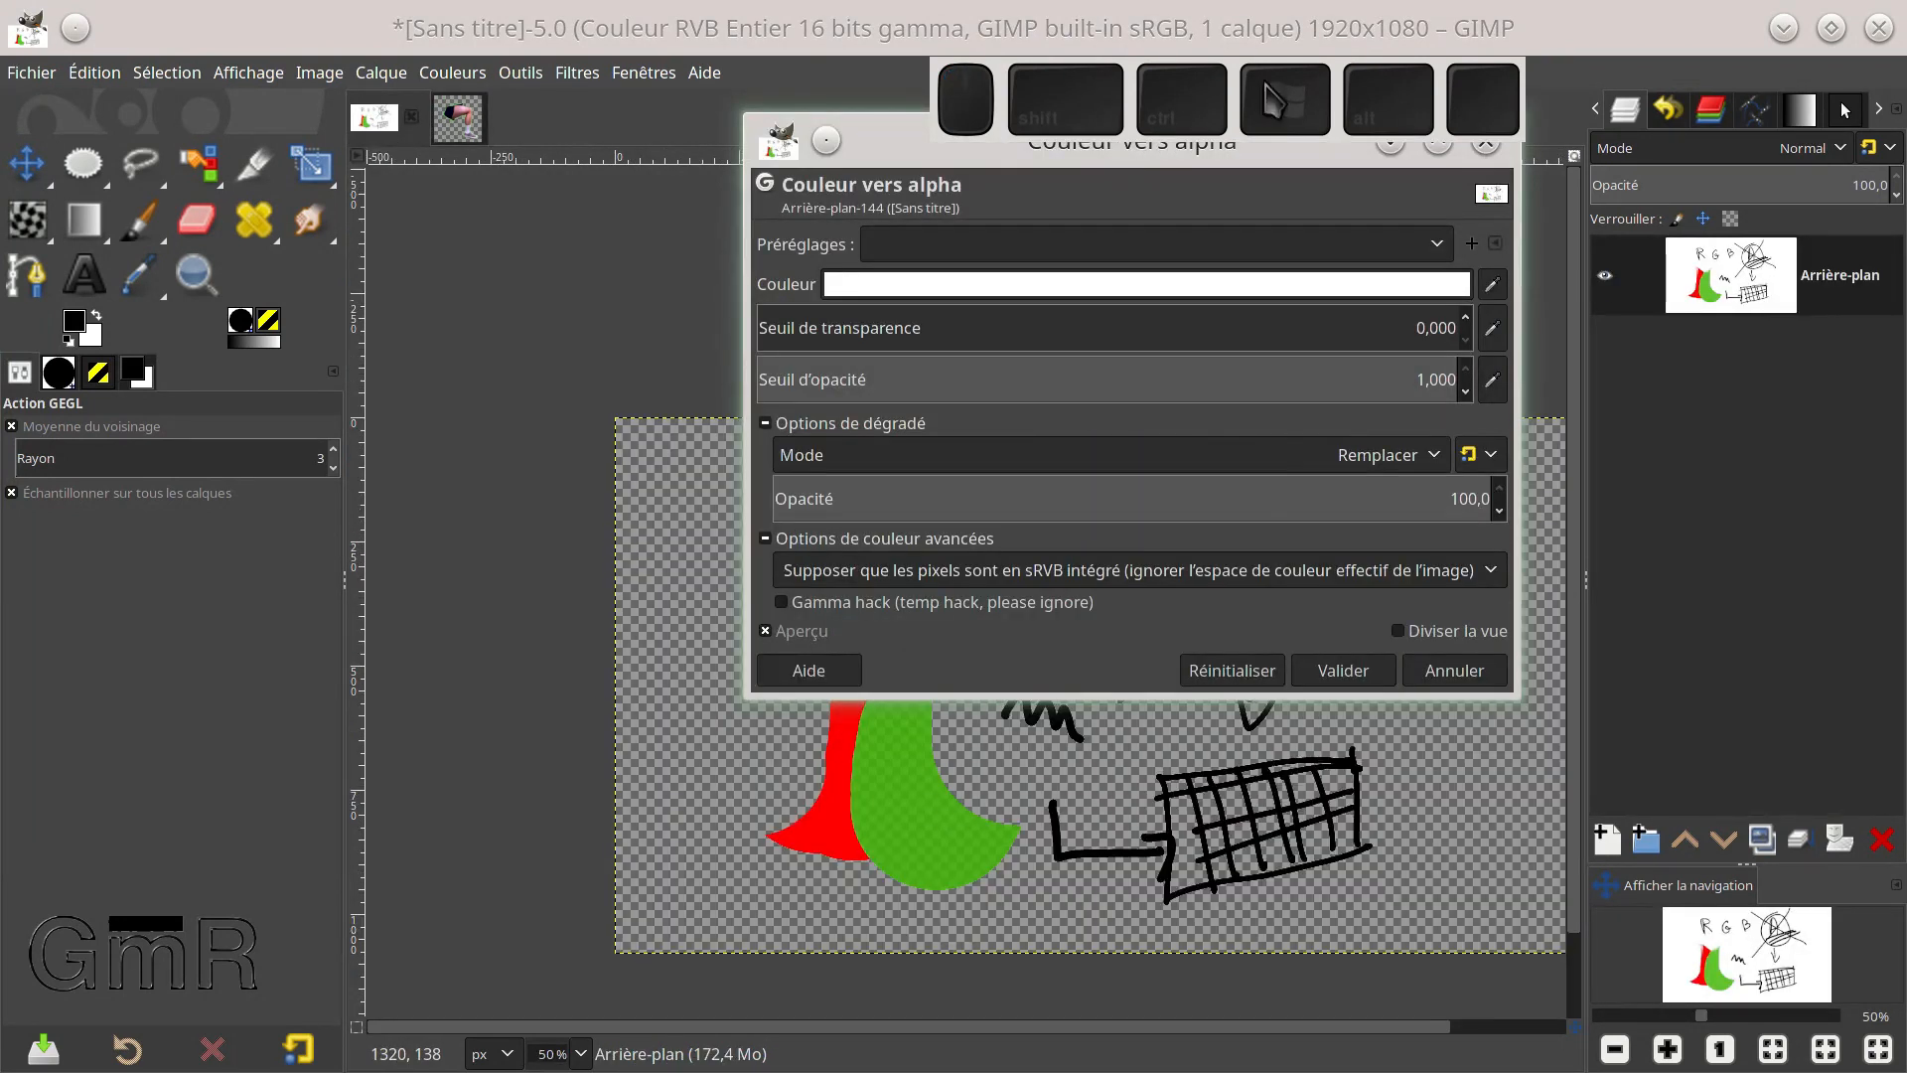
drag(1480, 139, 1329, 220)
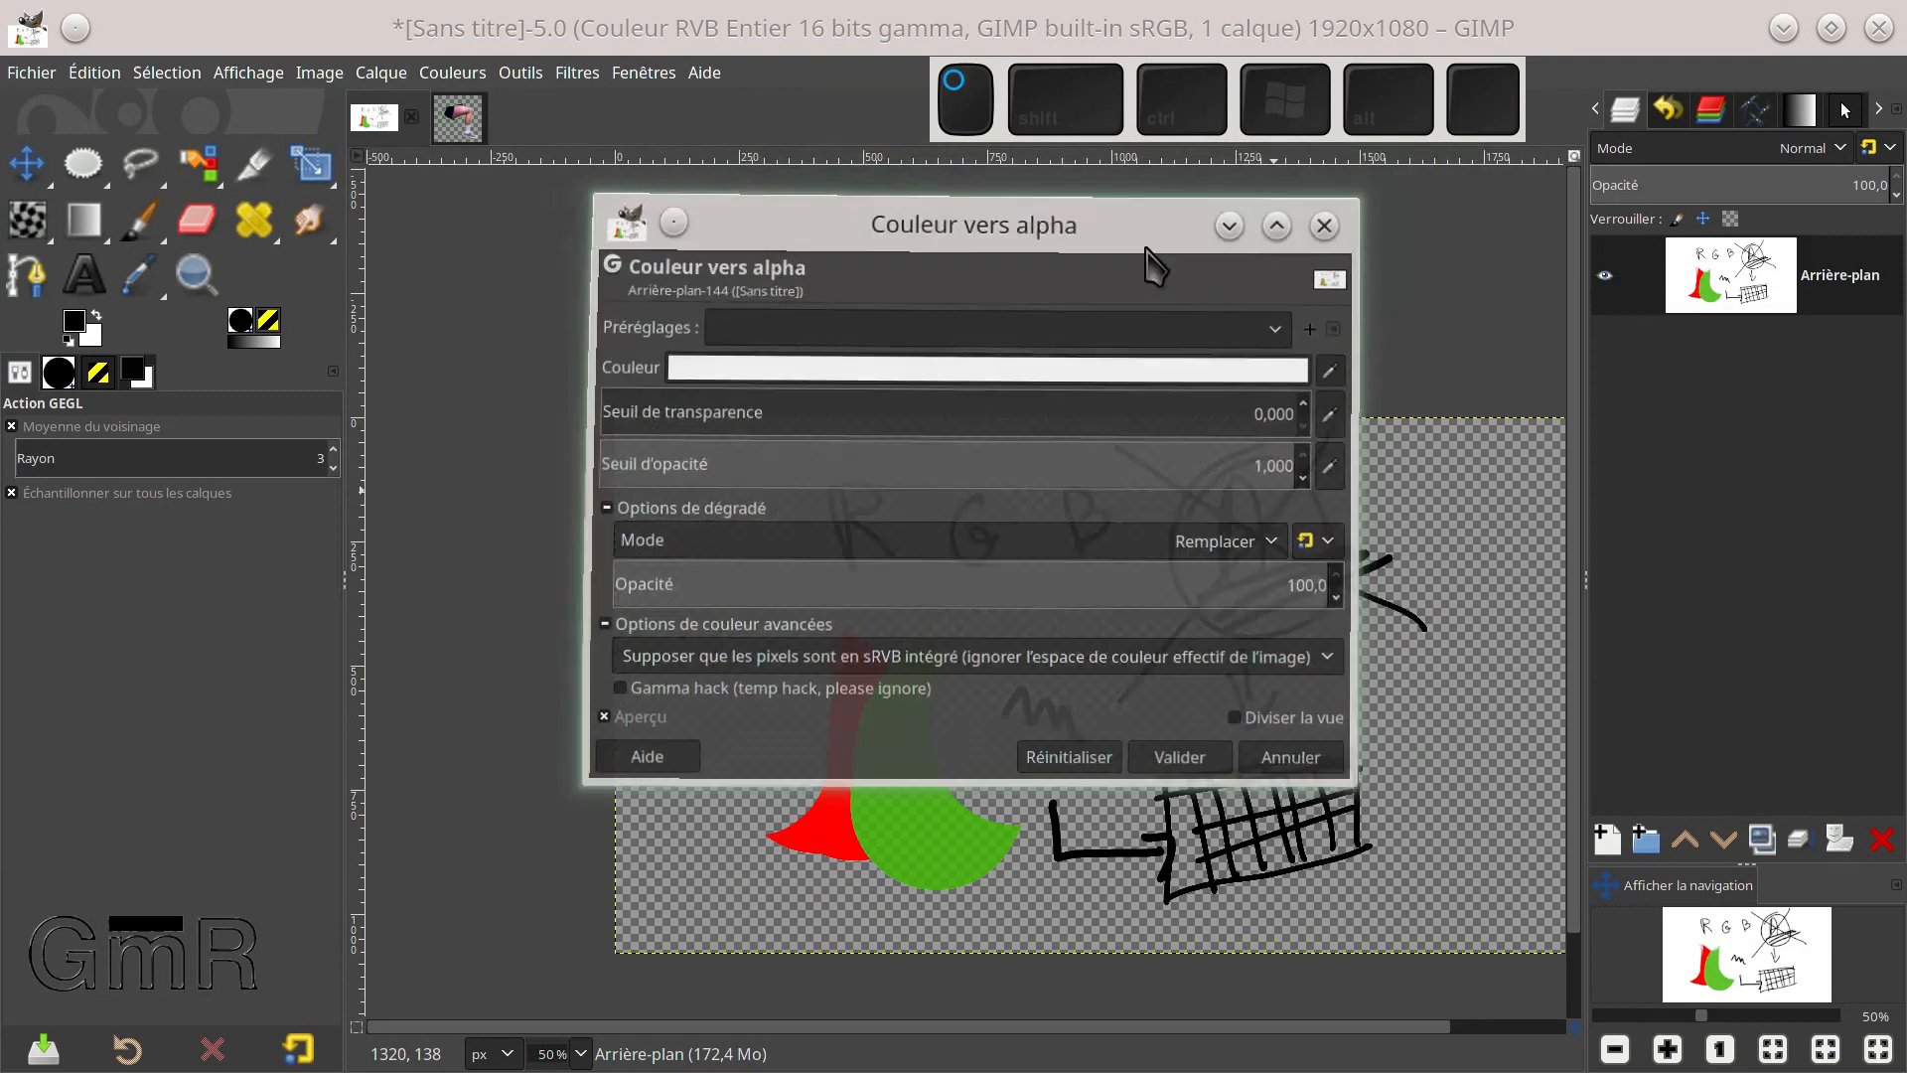
click(1336, 224)
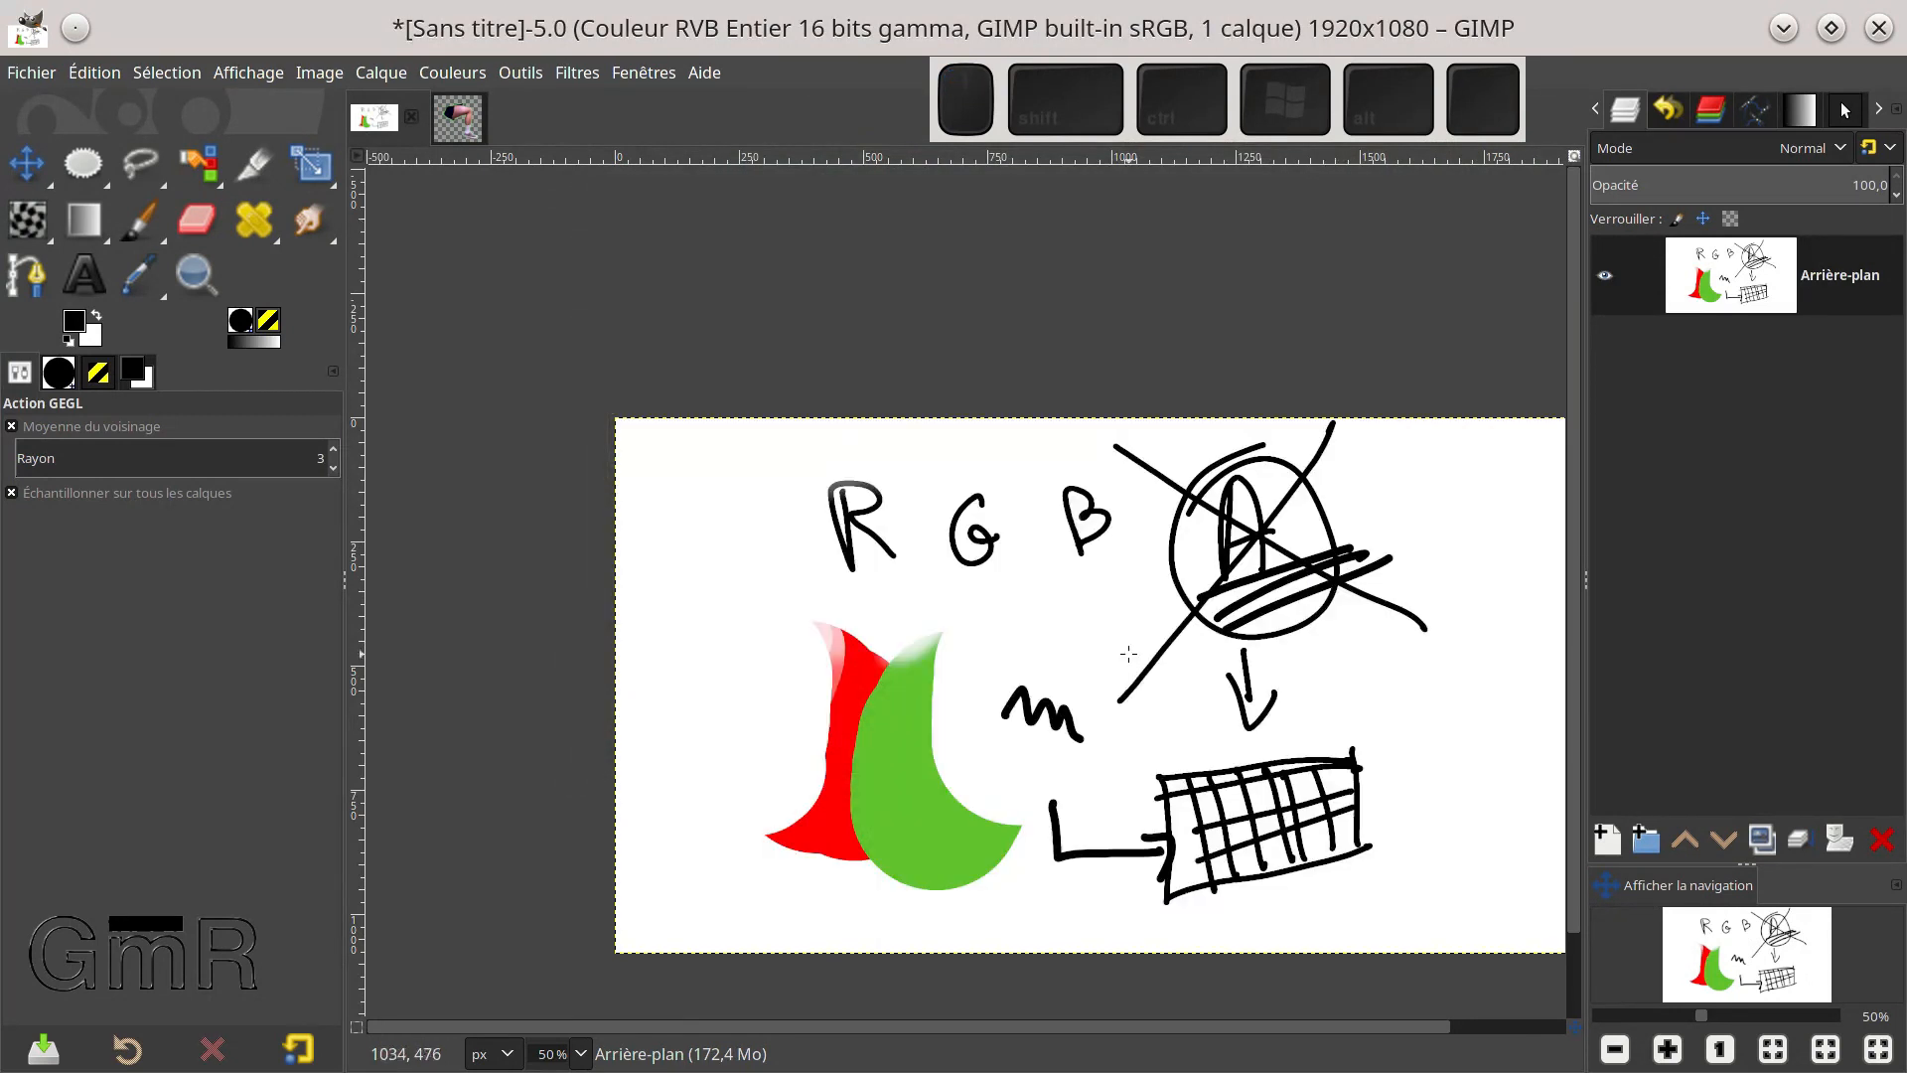